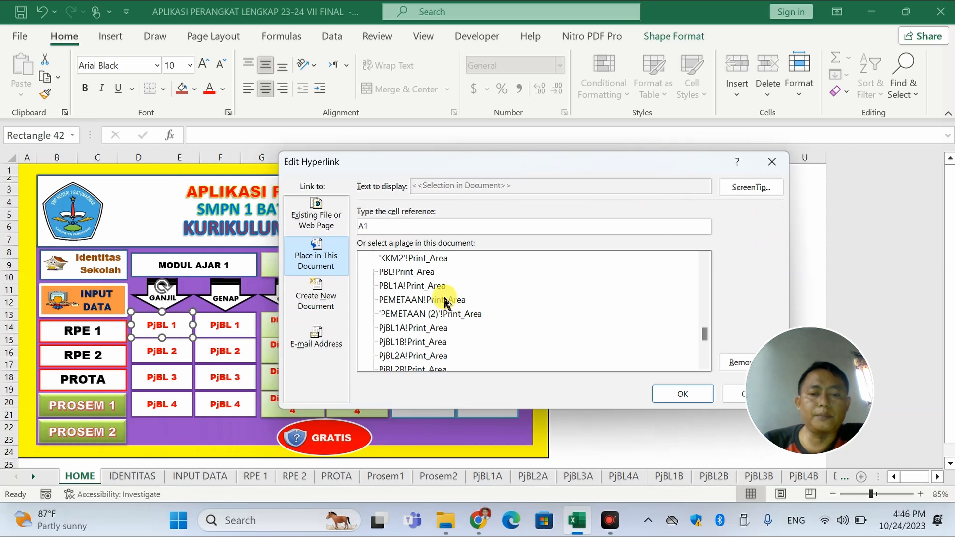
Point the hyperlink of the PjBL 1 button under MODUL AJAR 1 GANJIL to PjBL1A!Print_Area.
{"action": "left_click", "coordinate": [423, 328]}
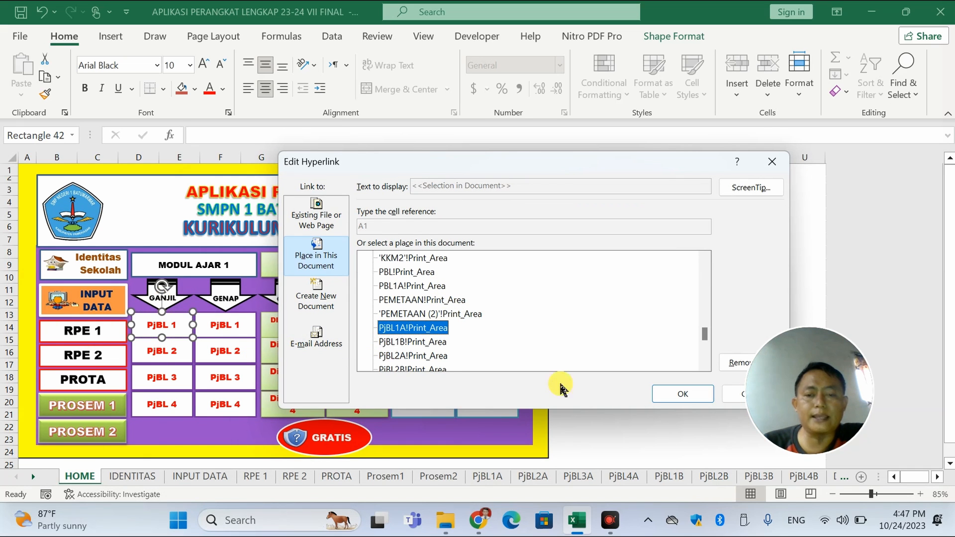
{"action": "left_click", "coordinate": [666, 394]}
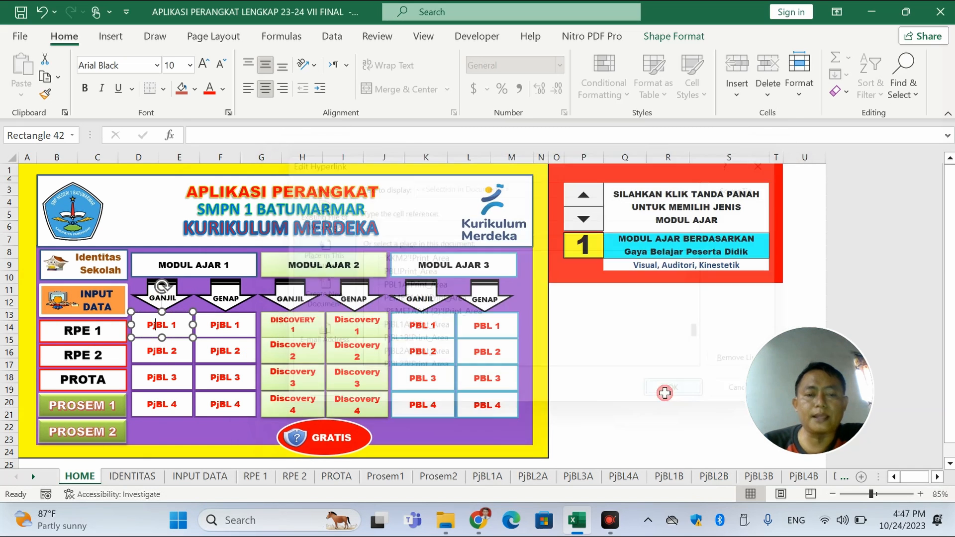
{"action": "left_click", "coordinate": [194, 358]}
{"action": "left_click", "coordinate": [467, 300]}
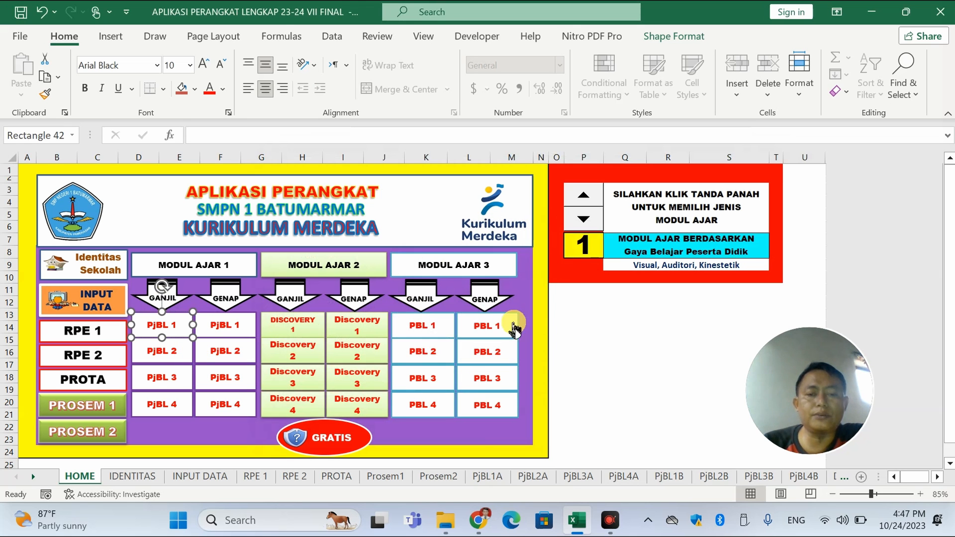
Test the GANJIL PjBL 1 button's link and return to the HOME sheet.
{"action": "left_click", "coordinate": [578, 327]}
{"action": "left_click", "coordinate": [159, 327]}
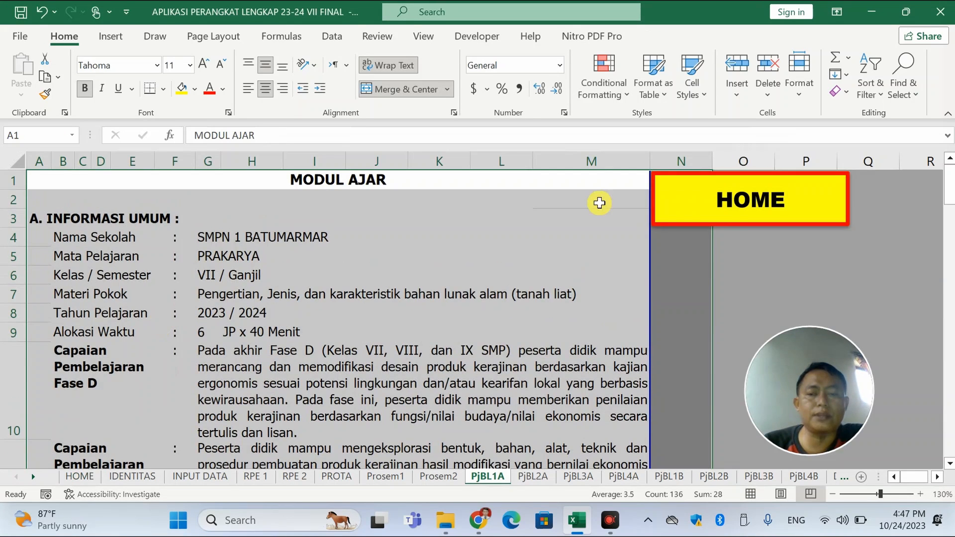
{"action": "left_click", "coordinate": [703, 196]}
{"action": "right_click", "coordinate": [154, 356]}
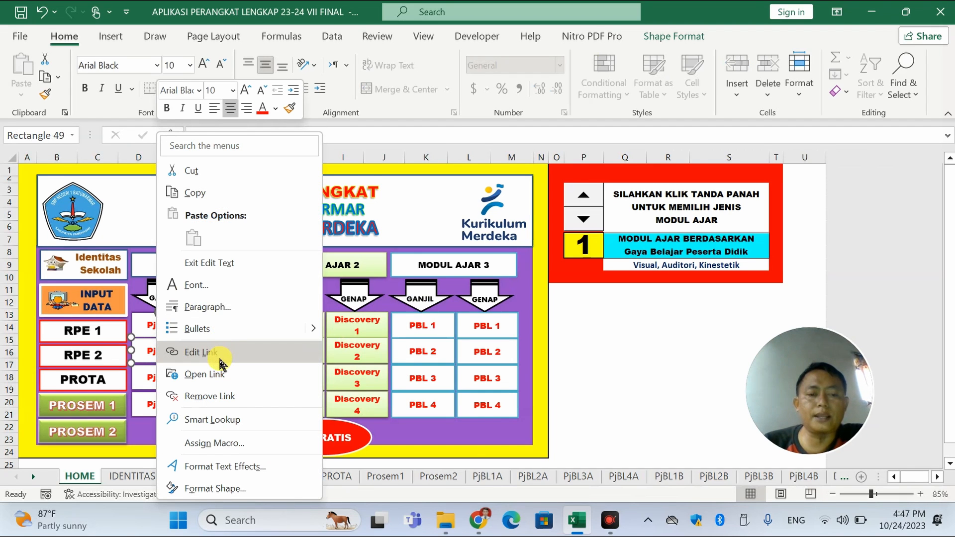
{"action": "left_click", "coordinate": [221, 352]}
{"action": "scroll", "coordinate": [147, 426], "scroll_direction": "down", "scroll_amount": 1}
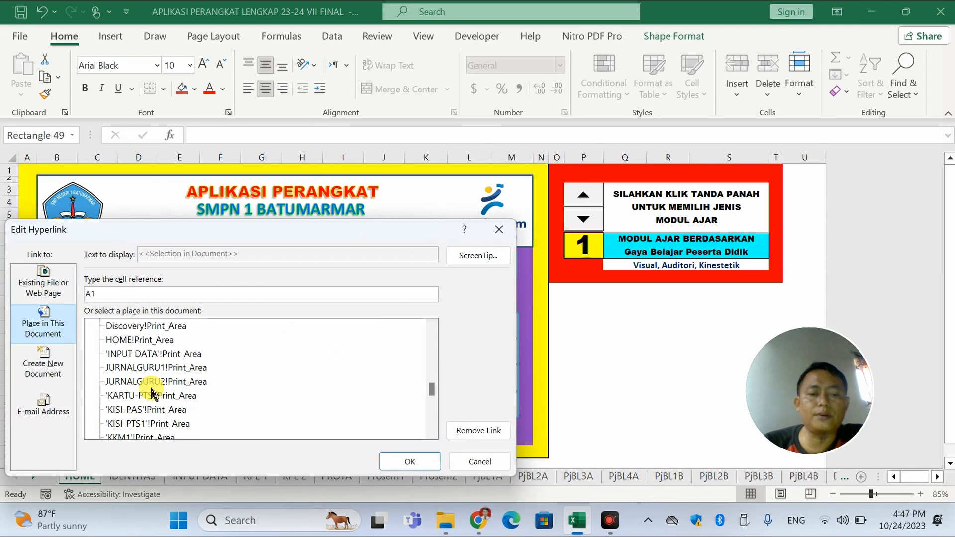
{"action": "scroll", "coordinate": [149, 398], "scroll_direction": "down", "scroll_amount": 1}
{"action": "scroll", "coordinate": [140, 420], "scroll_direction": "down", "scroll_amount": 1}
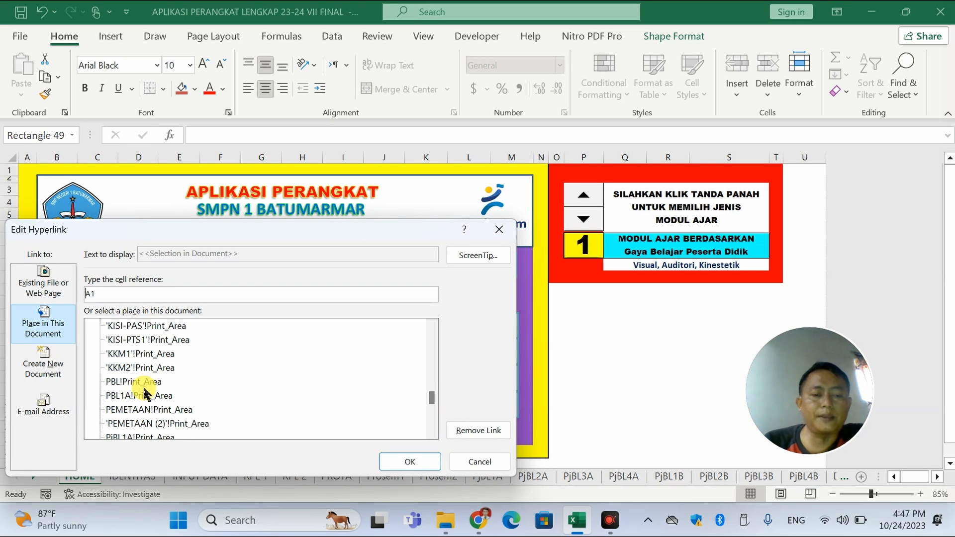
{"action": "scroll", "coordinate": [145, 393], "scroll_direction": "up", "scroll_amount": 3}
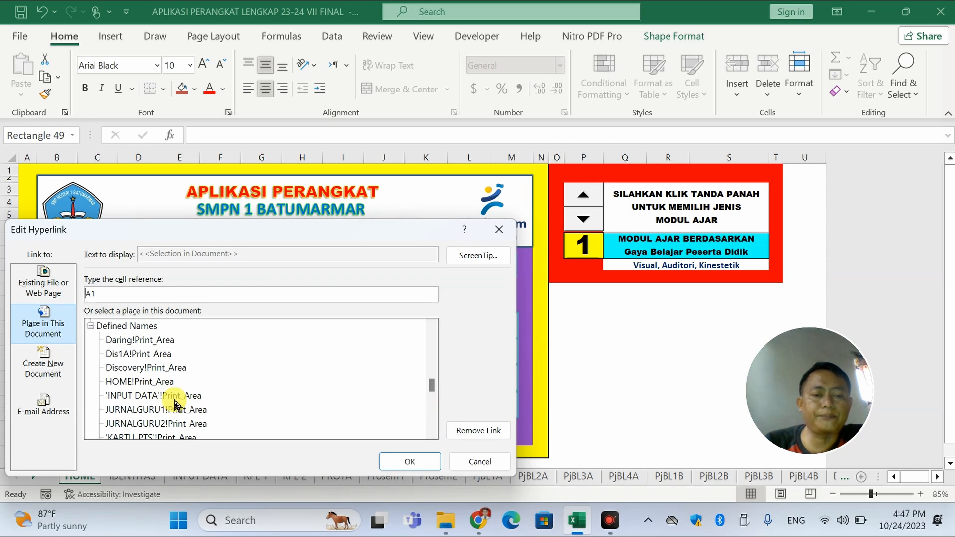
{"action": "scroll", "coordinate": [174, 398], "scroll_direction": "up", "scroll_amount": 10}
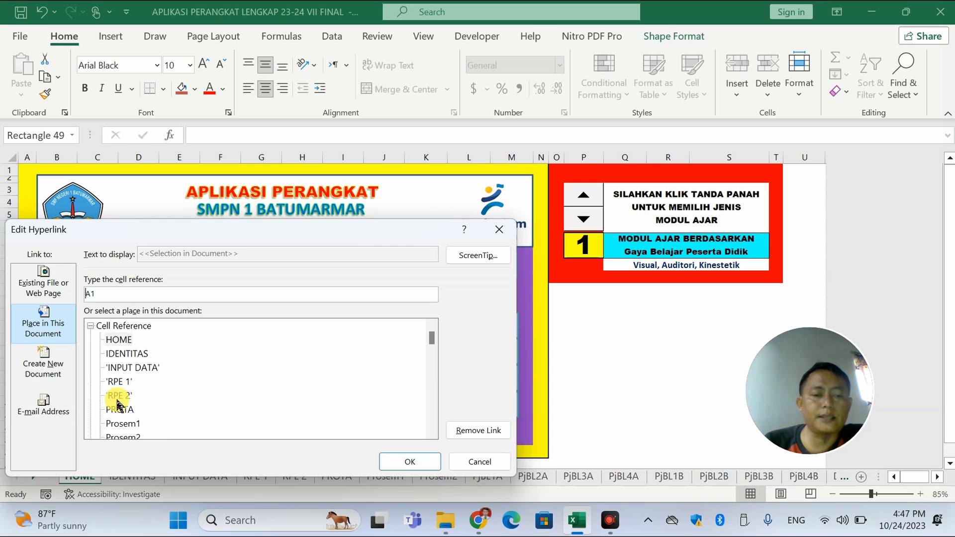
{"action": "left_click", "coordinate": [498, 229]}
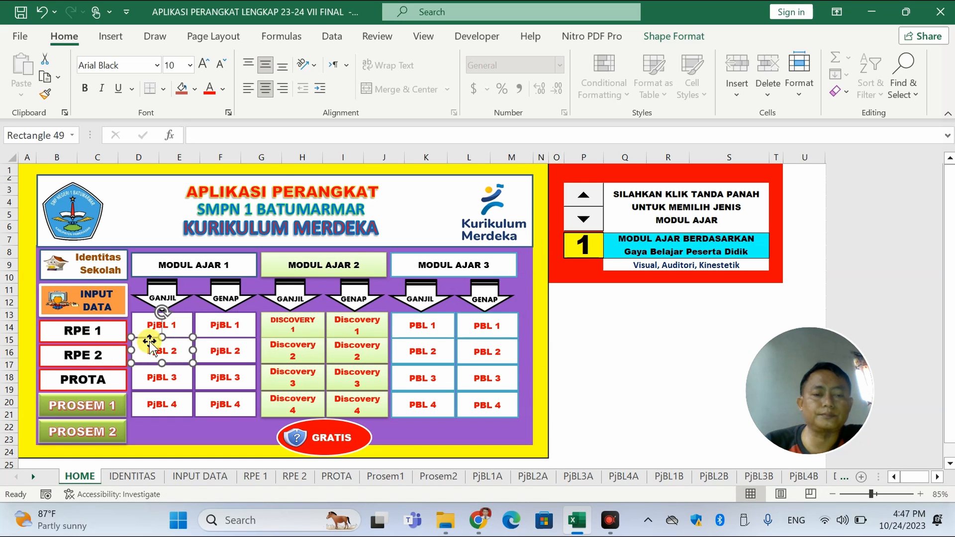
Follow the GANJIL PjBL 1 link again, look through the PjBL1A sheet and go back to the HOME sheet.
{"action": "left_click", "coordinate": [354, 216]}
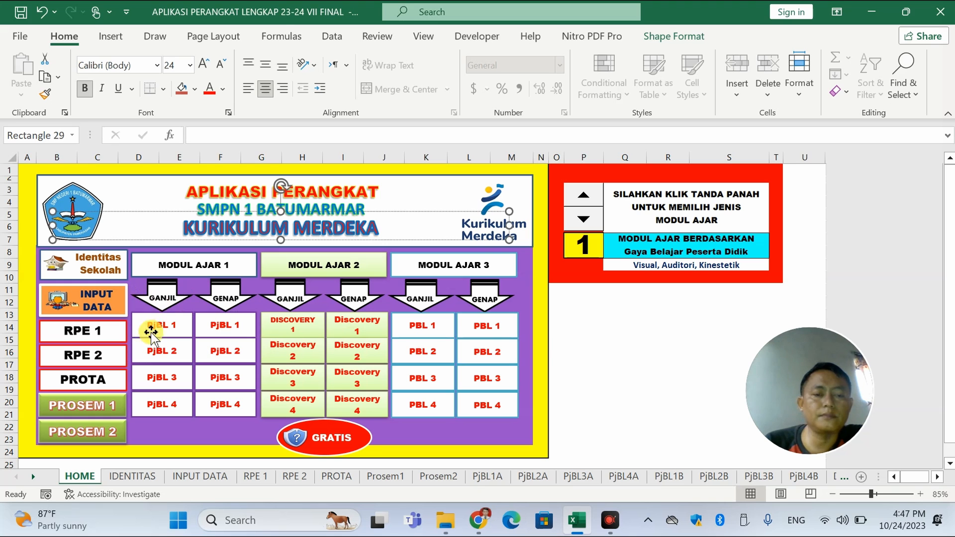
{"action": "left_click", "coordinate": [624, 377]}
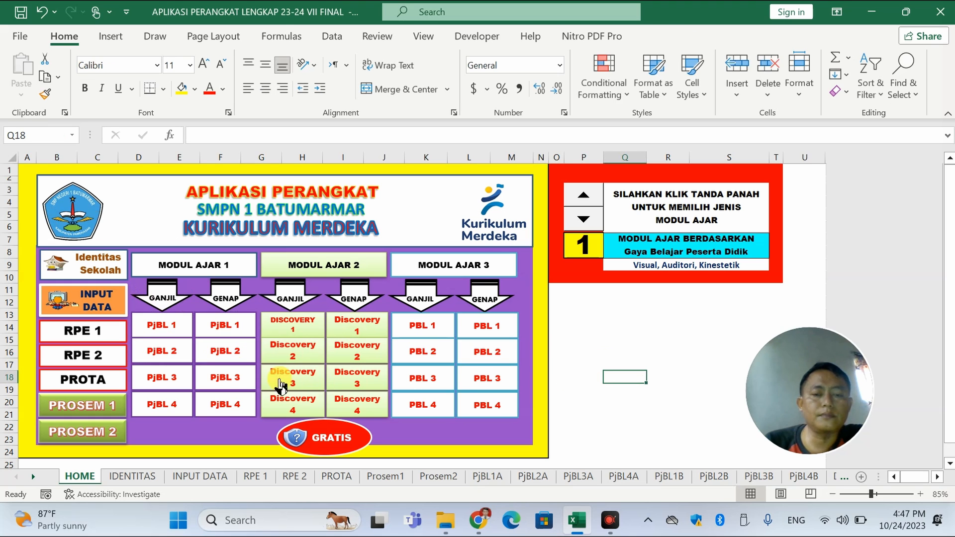
{"action": "left_click", "coordinate": [182, 327]}
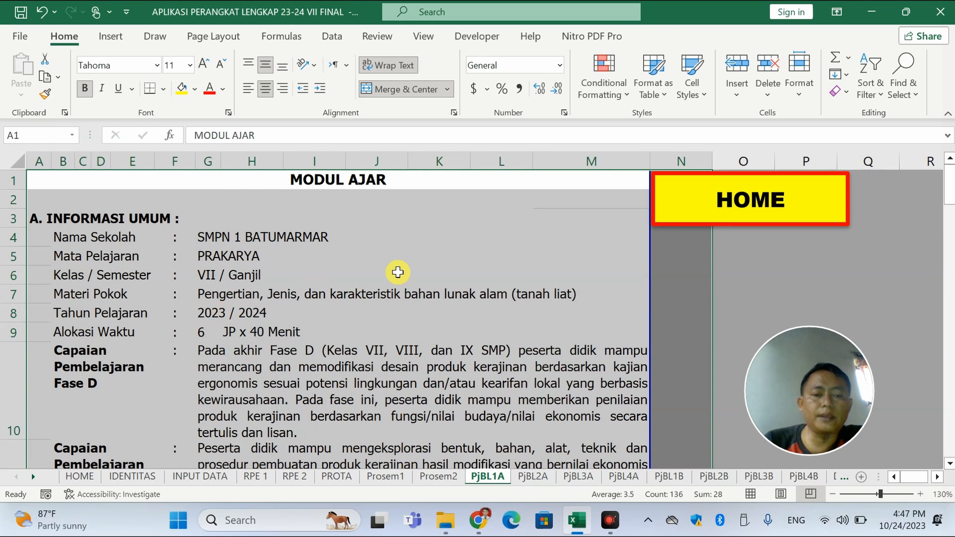
{"action": "scroll", "coordinate": [398, 272], "scroll_direction": "down", "scroll_amount": 4}
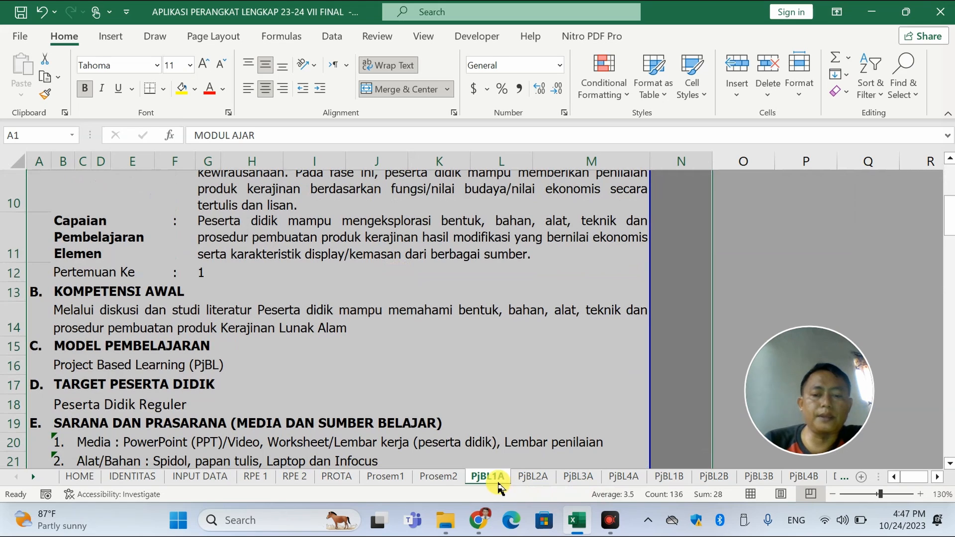
{"action": "scroll", "coordinate": [616, 289], "scroll_direction": "up", "scroll_amount": 4}
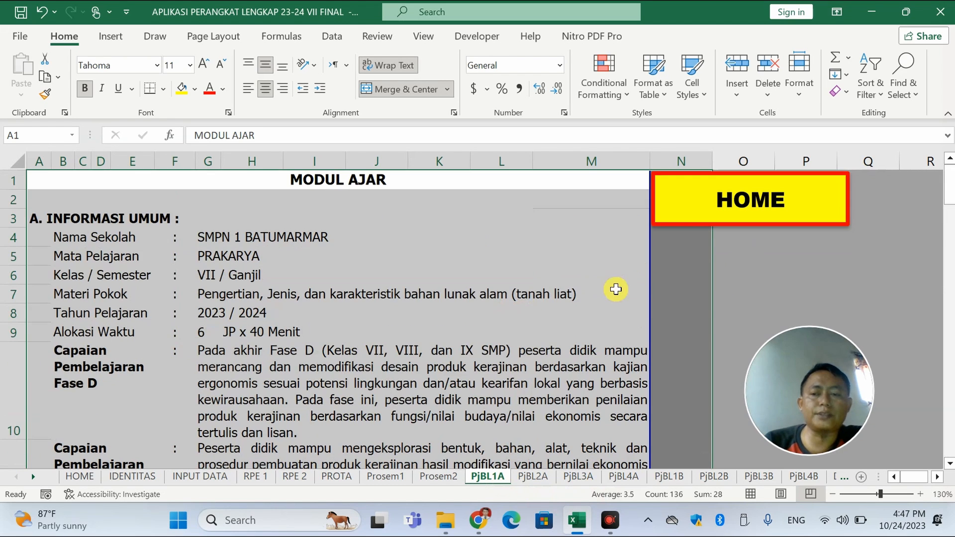
{"action": "left_click", "coordinate": [722, 212]}
Test the GANJIL PjBL 2 button's link and retarget its hyperlink to cell A1 of the PjBL2A sheet.
{"action": "left_click", "coordinate": [166, 354]}
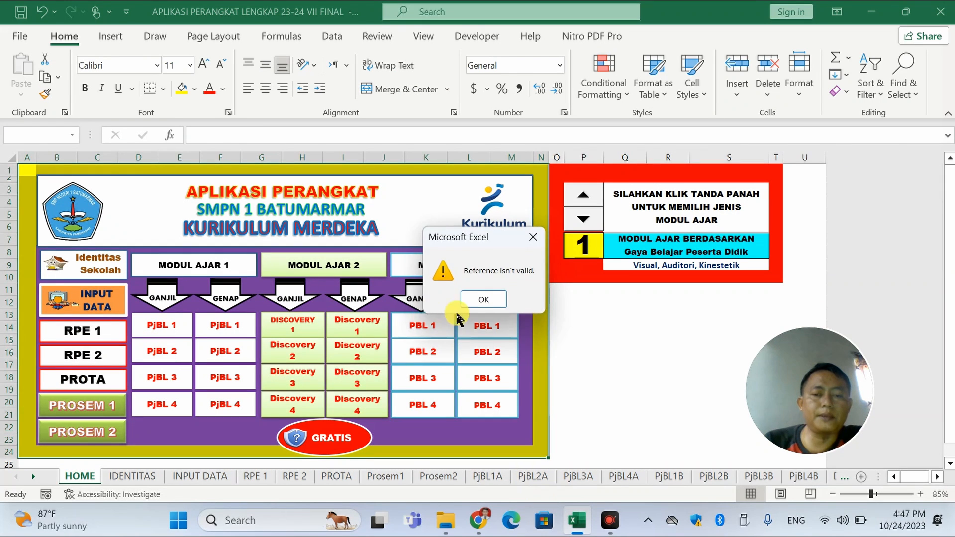
{"action": "left_click", "coordinate": [481, 298]}
{"action": "right_click", "coordinate": [160, 351]}
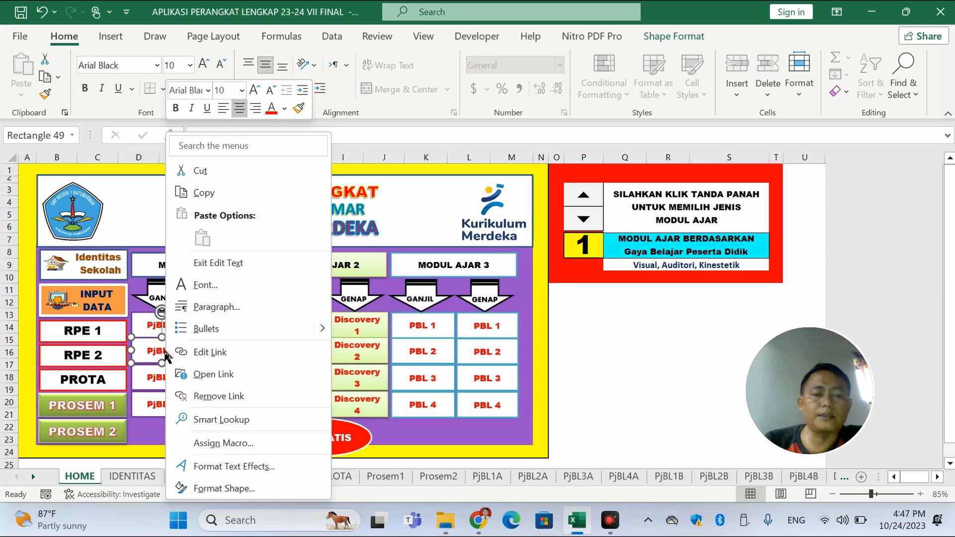
{"action": "left_click", "coordinate": [202, 352]}
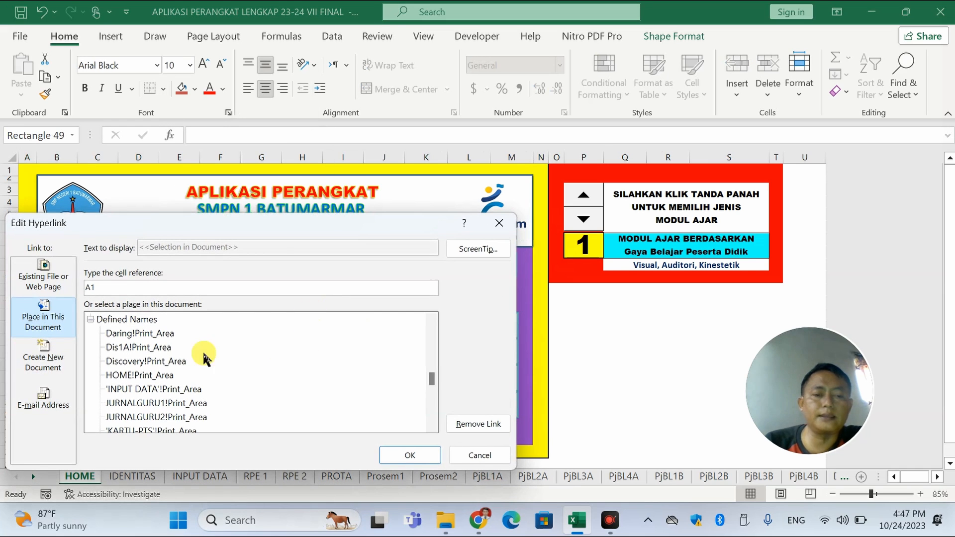
{"action": "scroll", "coordinate": [324, 378], "scroll_direction": "up", "scroll_amount": 12}
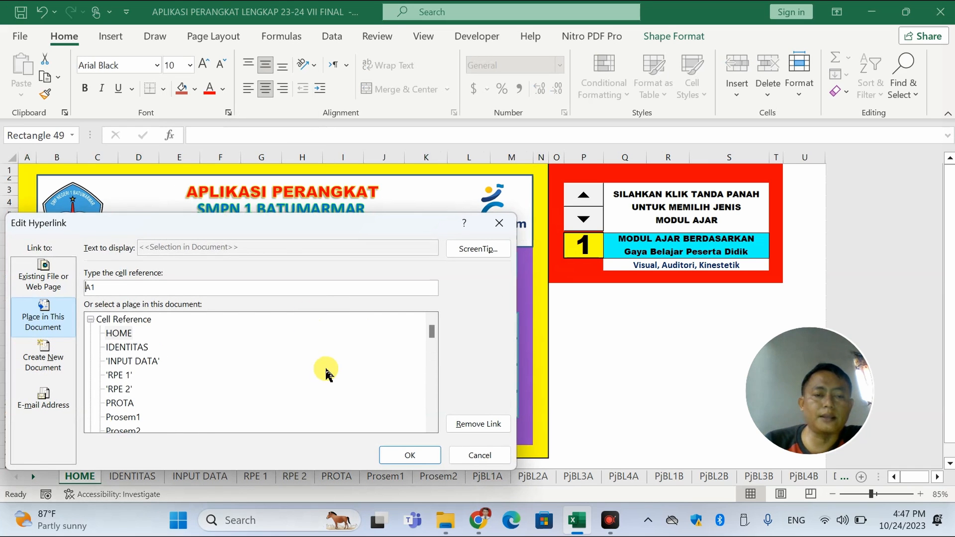
{"action": "scroll", "coordinate": [169, 408], "scroll_direction": "down", "scroll_amount": 2}
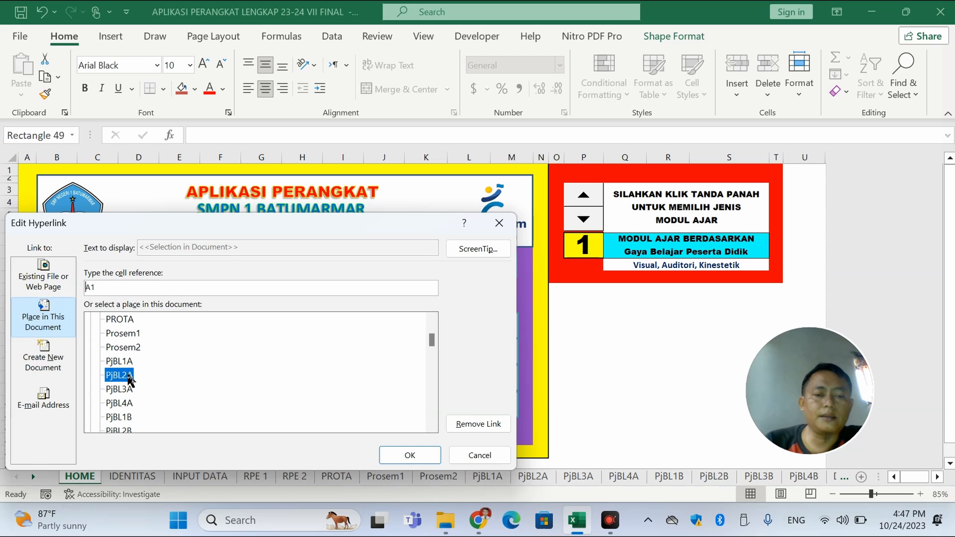
{"action": "left_click", "coordinate": [415, 456]}
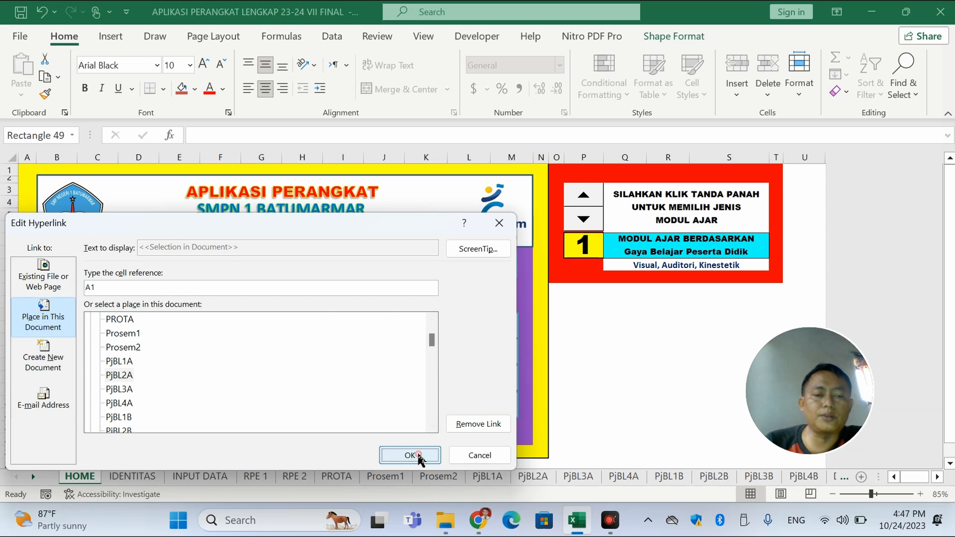
Retarget the hyperlink of the GANJIL PjBL 3 button to cell A1 of the PjBL3A sheet.
{"action": "left_click", "coordinate": [179, 381]}
{"action": "right_click", "coordinate": [179, 381]}
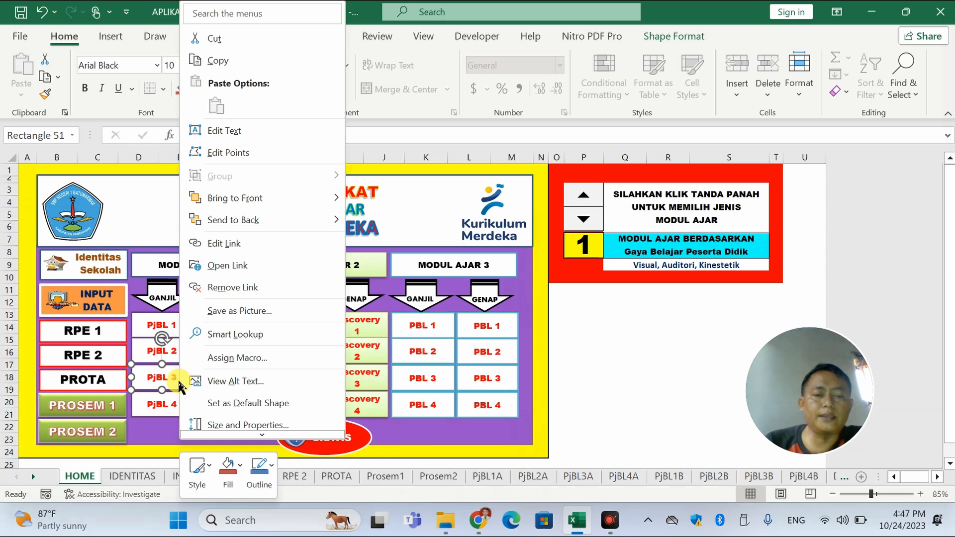
{"action": "left_click", "coordinate": [226, 241]}
{"action": "scroll", "coordinate": [172, 294], "scroll_direction": "up", "scroll_amount": 5}
{"action": "scroll", "coordinate": [166, 291], "scroll_direction": "up", "scroll_amount": 3}
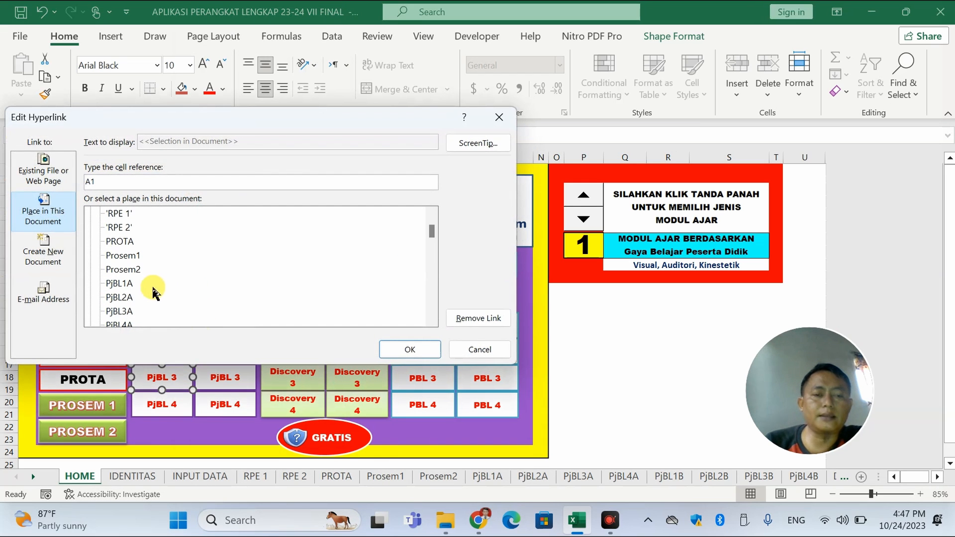
{"action": "left_click", "coordinate": [124, 311]}
{"action": "left_click", "coordinate": [410, 348]}
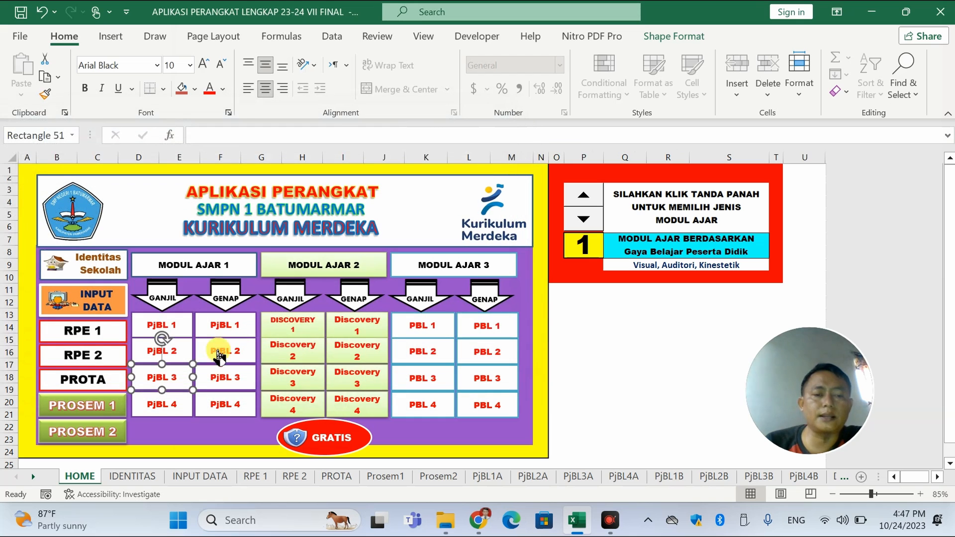
Retarget the hyperlink of the GANJIL PjBL 4 button to cell A1 of the PjBL4A sheet.
{"action": "left_click", "coordinate": [172, 408]}
{"action": "right_click", "coordinate": [172, 408]}
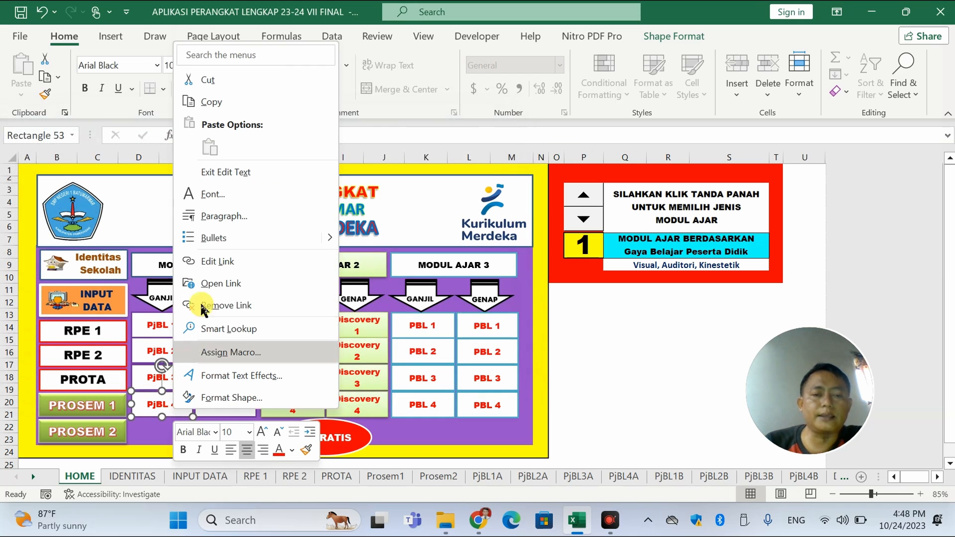
{"action": "left_click", "coordinate": [215, 271]}
{"action": "scroll", "coordinate": [308, 338], "scroll_direction": "down", "scroll_amount": 5}
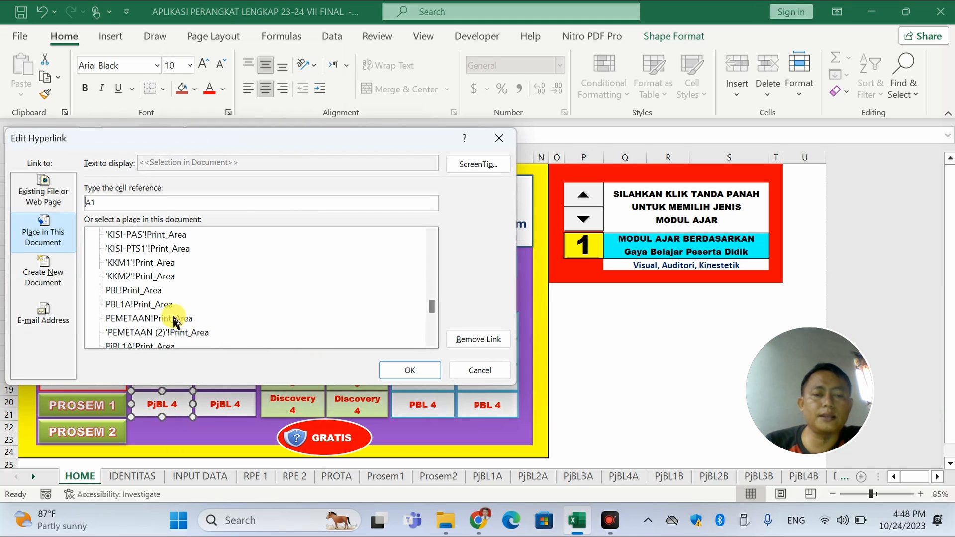
{"action": "scroll", "coordinate": [170, 321], "scroll_direction": "up", "scroll_amount": 10}
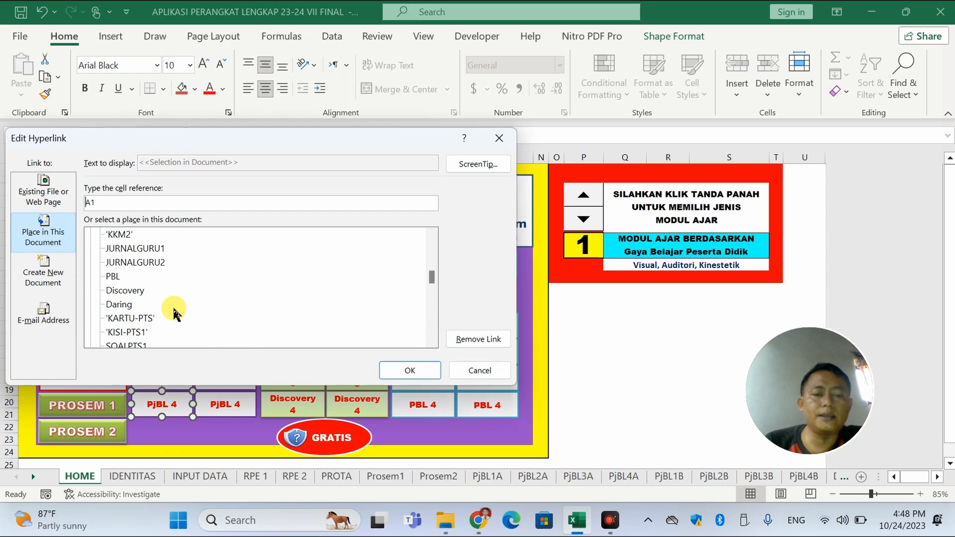
{"action": "scroll", "coordinate": [159, 314], "scroll_direction": "up", "scroll_amount": 1}
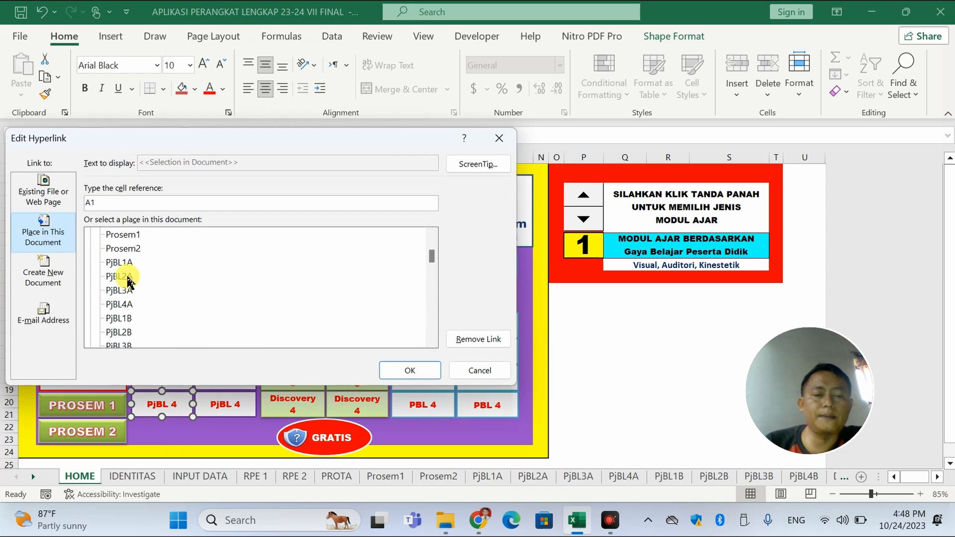
{"action": "left_click", "coordinate": [418, 376]}
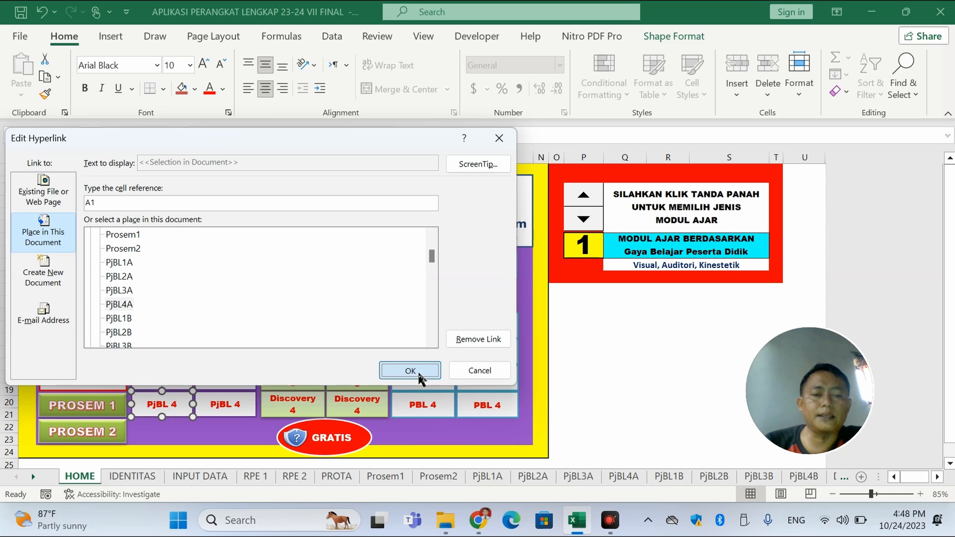
Set the hyperlink of the PjBL 1 button under MODUL AJAR 1 GENAP to cell A1 of the PjBL2B sheet.
{"action": "left_click", "coordinate": [225, 325], "text": "ctrl"}
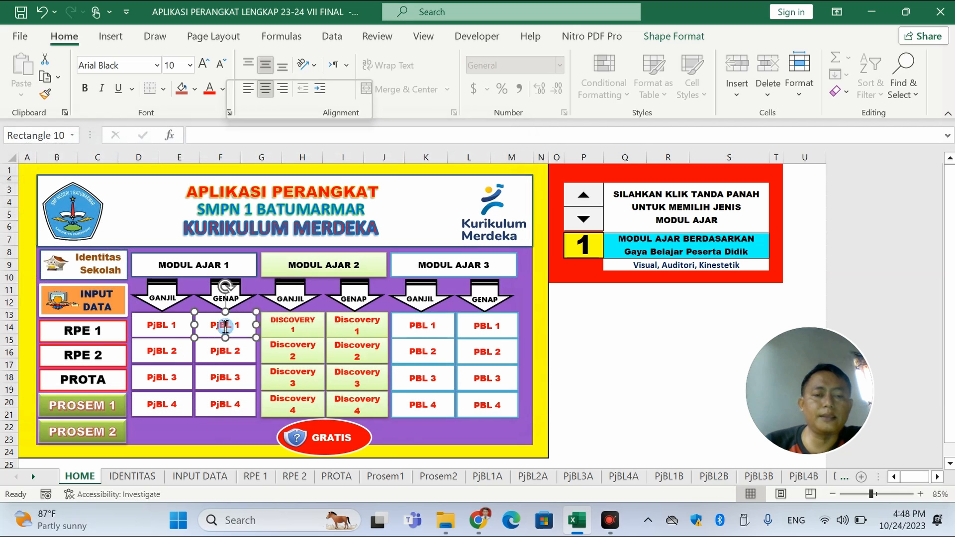
{"action": "right_click", "coordinate": [225, 325]}
{"action": "left_click", "coordinate": [283, 354]}
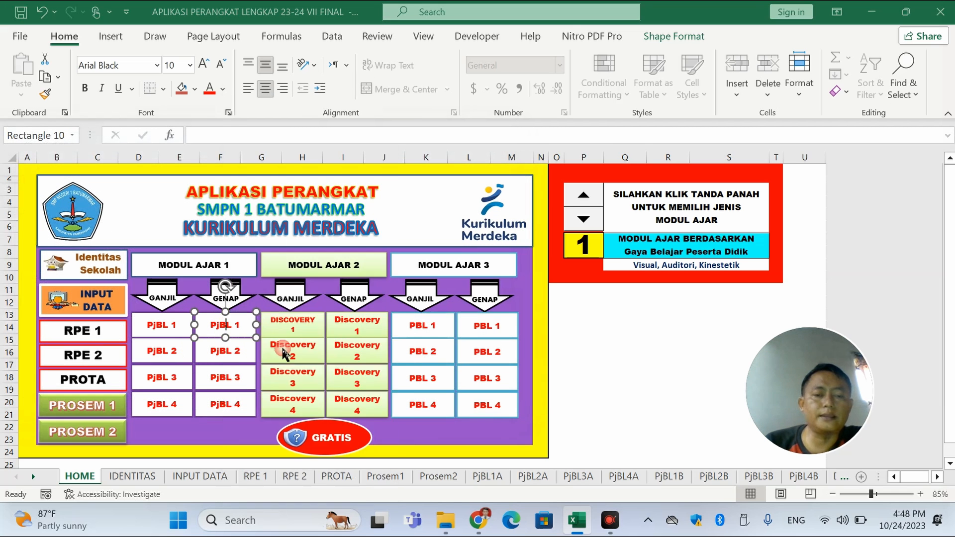
{"action": "scroll", "coordinate": [213, 363], "scroll_direction": "up", "scroll_amount": 10}
{"action": "scroll", "coordinate": [208, 368], "scroll_direction": "down", "scroll_amount": 5}
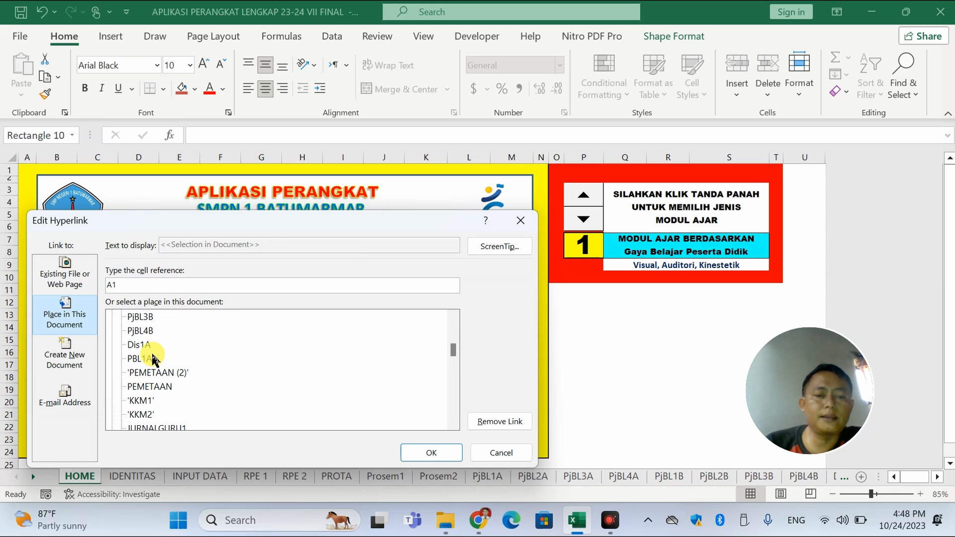
{"action": "scroll", "coordinate": [148, 336], "scroll_direction": "up", "scroll_amount": 1}
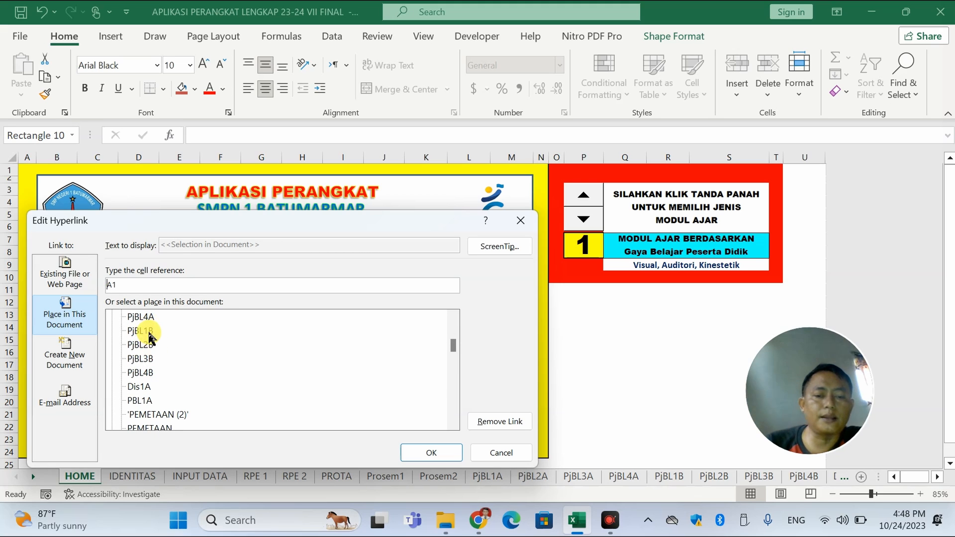
{"action": "left_click", "coordinate": [145, 344]}
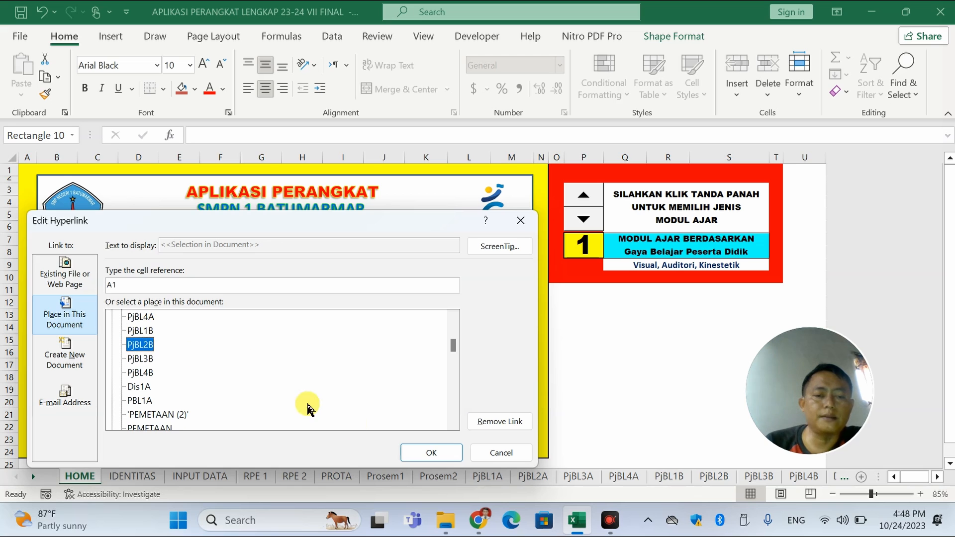
{"action": "left_click", "coordinate": [432, 452]}
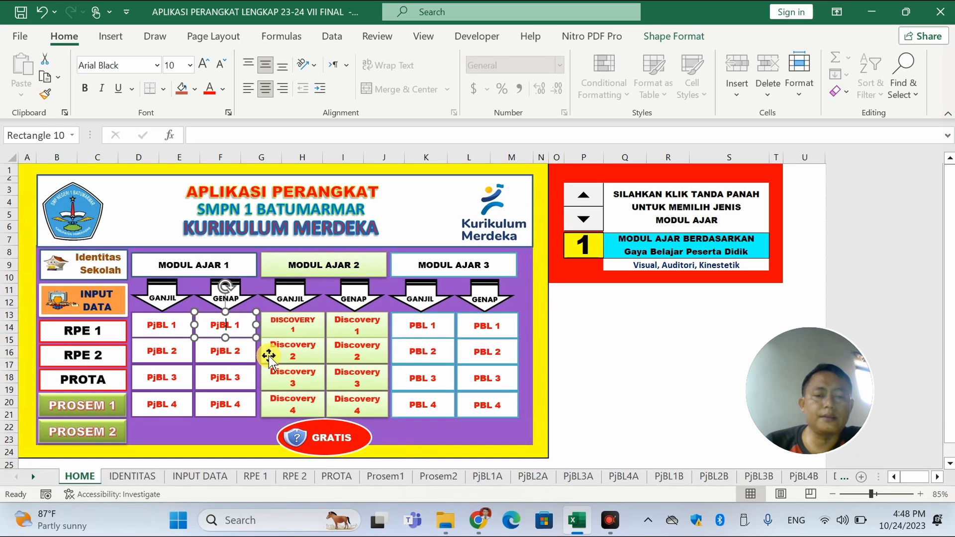
Retarget the hyperlink of the GENAP PjBL 1 button under MODUL AJAR 1 to cell A1 of the PjBL1B sheet.
{"action": "right_click", "coordinate": [243, 326]}
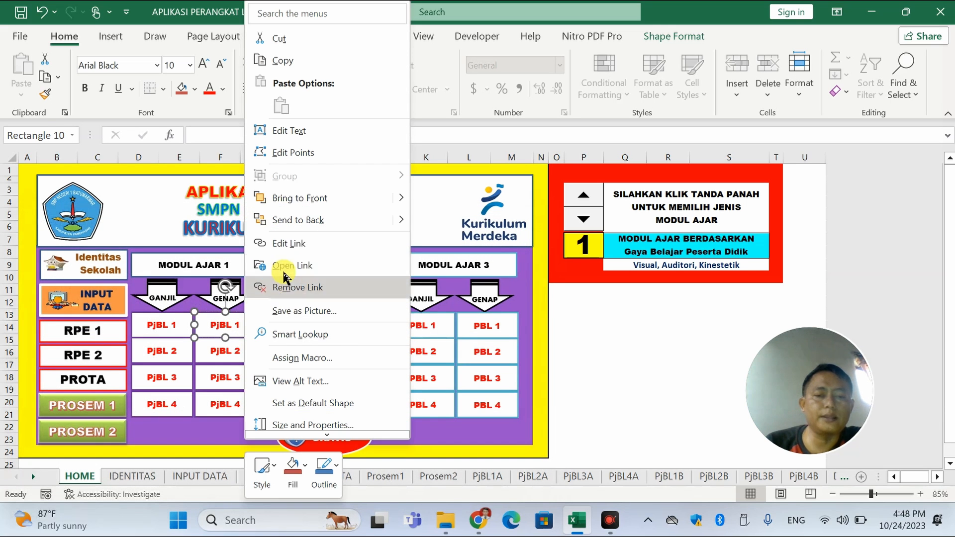
{"action": "left_click", "coordinate": [297, 247]}
{"action": "scroll", "coordinate": [214, 260], "scroll_direction": "up", "scroll_amount": 10}
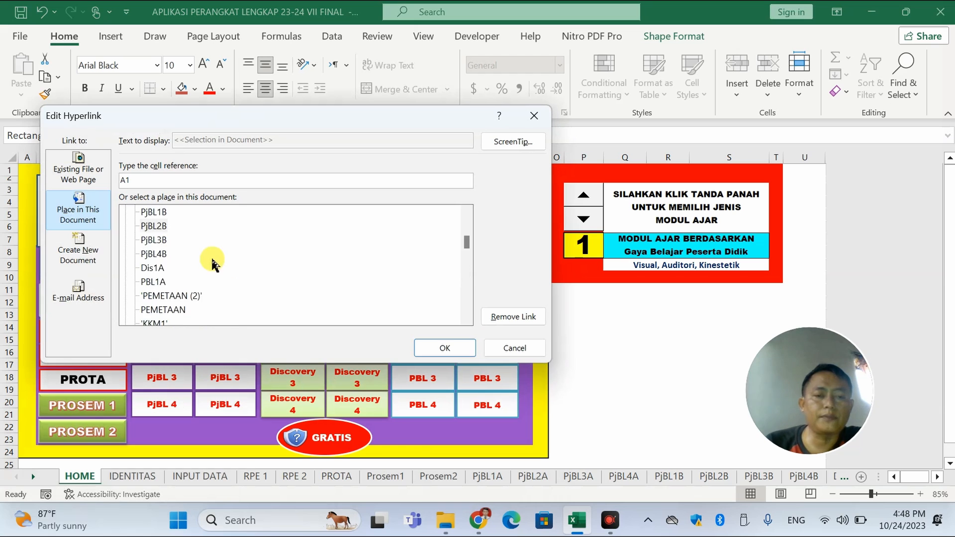
{"action": "scroll", "coordinate": [199, 267], "scroll_direction": "down", "scroll_amount": 3}
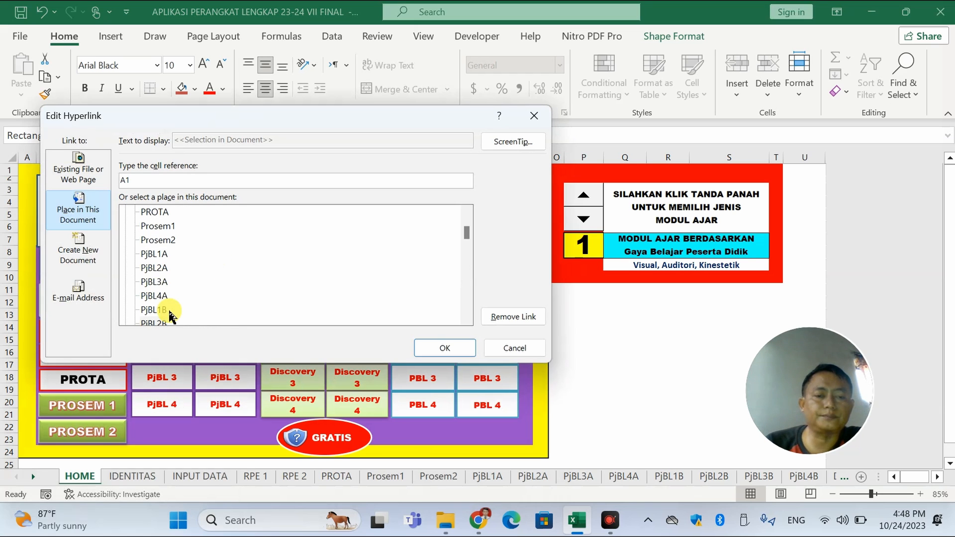
{"action": "left_click", "coordinate": [443, 348]}
Retarget the hyperlink of the GENAP PjBL 2 button to cell A1 of the PjBL2B sheet.
{"action": "right_click", "coordinate": [231, 355]}
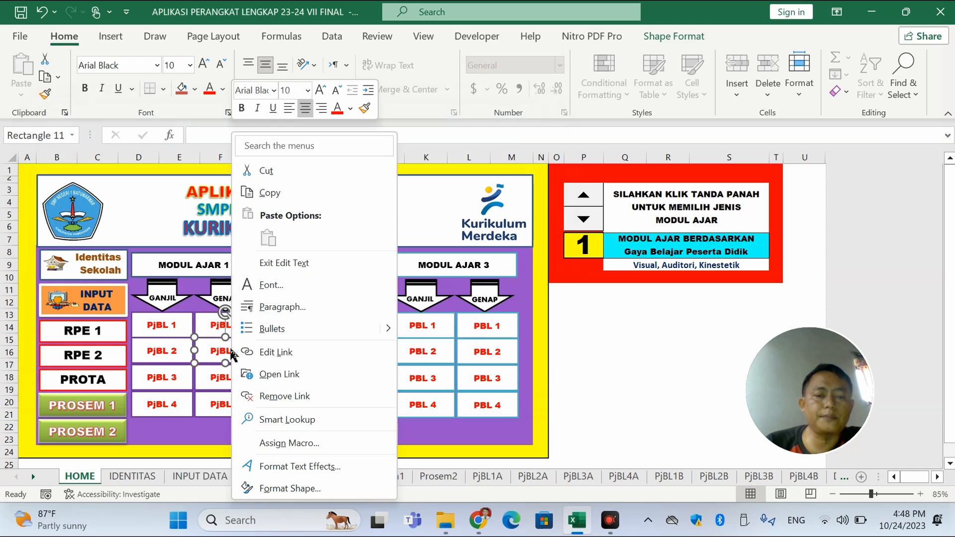
{"action": "key", "text": "Escape"}
{"action": "key", "text": "ctrl+k"}
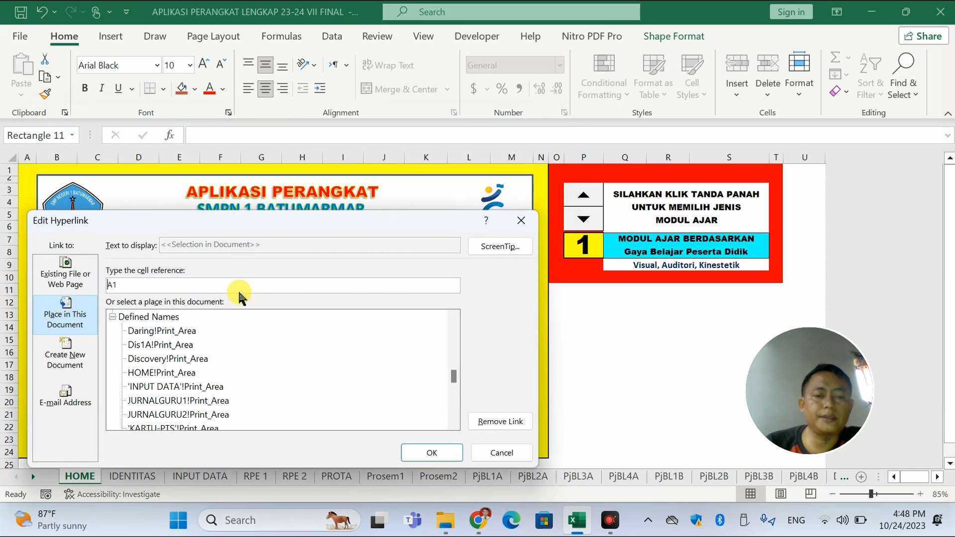
{"action": "scroll", "coordinate": [249, 349], "scroll_direction": "up", "scroll_amount": 5}
{"action": "scroll", "coordinate": [204, 393], "scroll_direction": "down", "scroll_amount": 2}
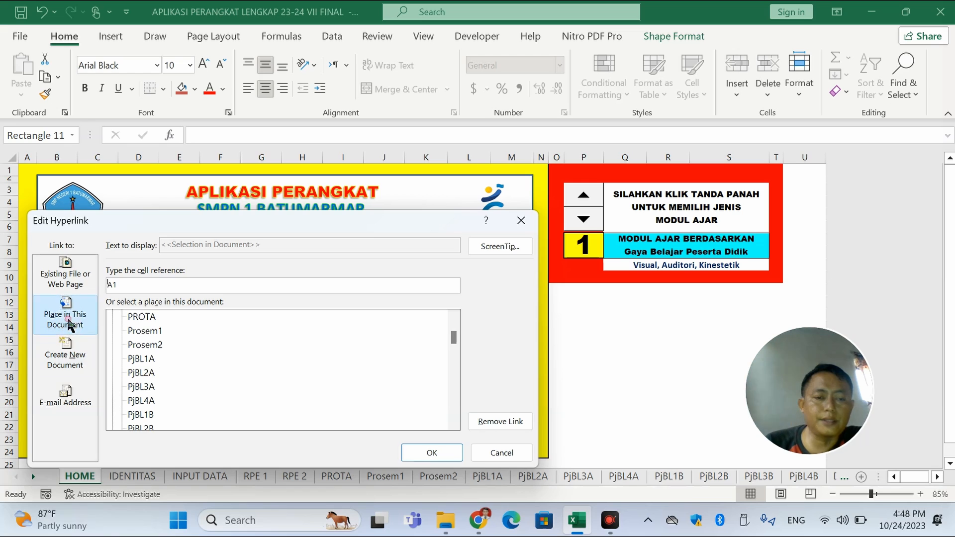
{"action": "scroll", "coordinate": [174, 397], "scroll_direction": "down", "scroll_amount": 1}
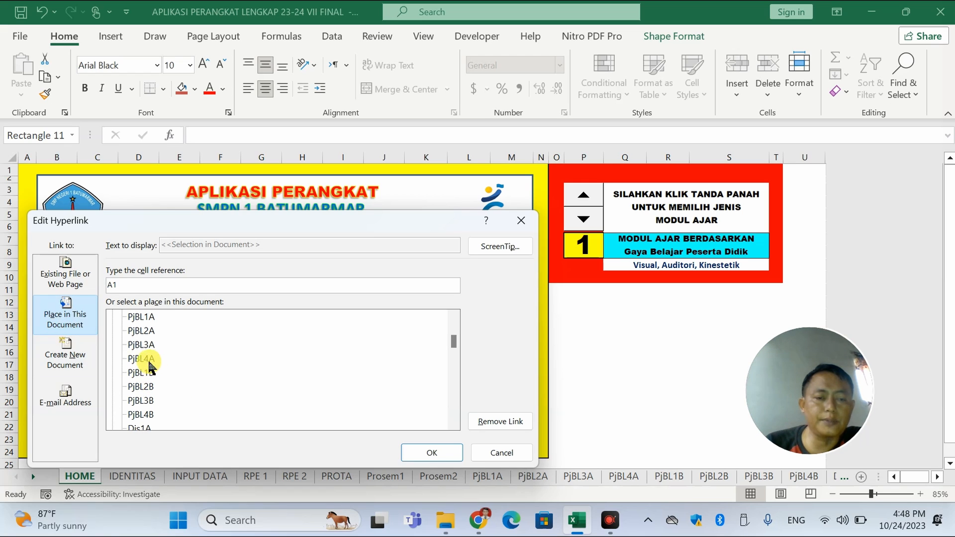
{"action": "left_click", "coordinate": [142, 331]}
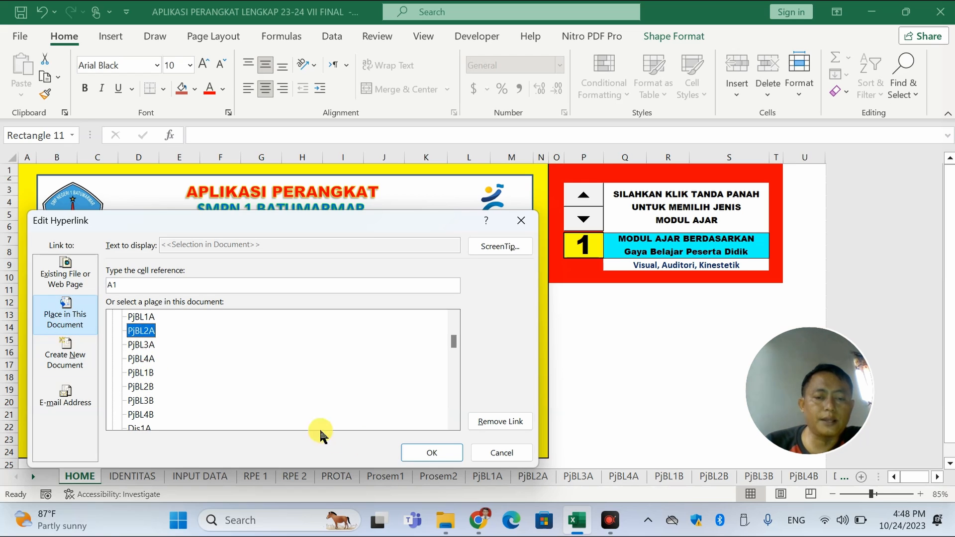
{"action": "left_click", "coordinate": [142, 387]}
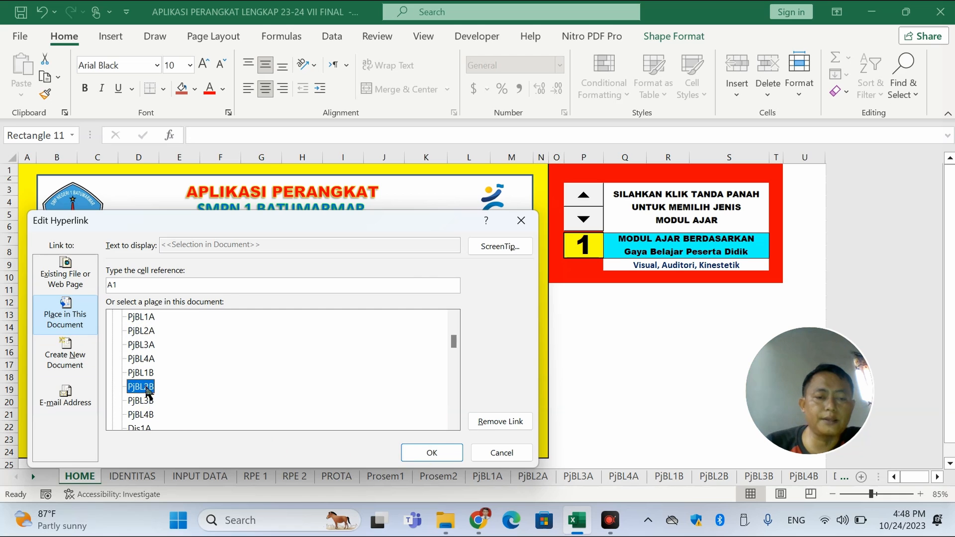
{"action": "left_click", "coordinate": [436, 453]}
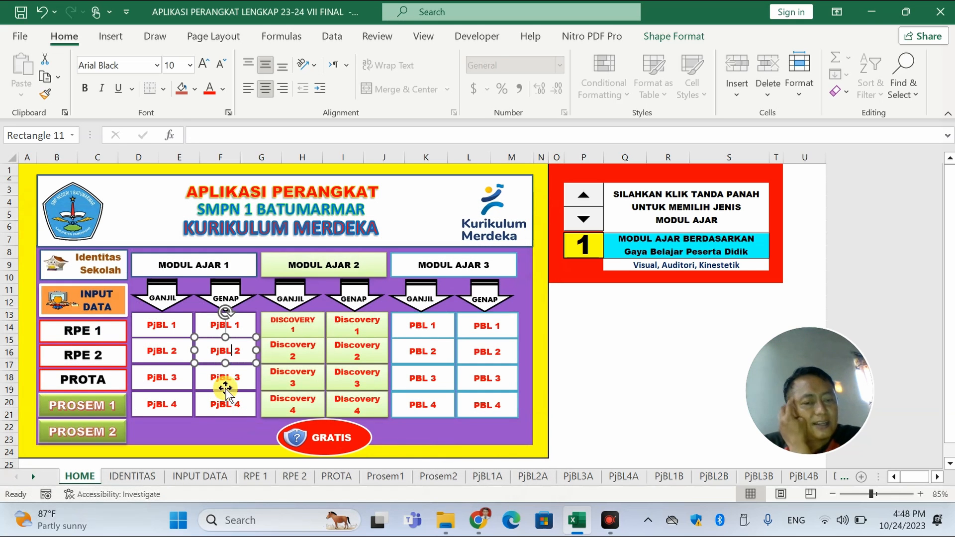
Retarget the hyperlink of the GENAP PjBL 3 button to cell A1 of the PjBL3B sheet.
{"action": "left_click", "coordinate": [229, 382]}
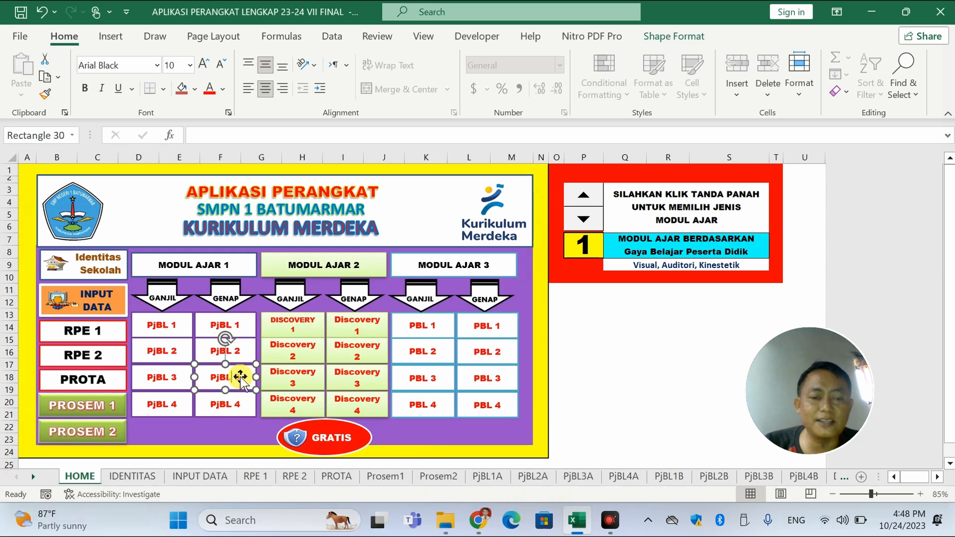
{"action": "right_click", "coordinate": [239, 376]}
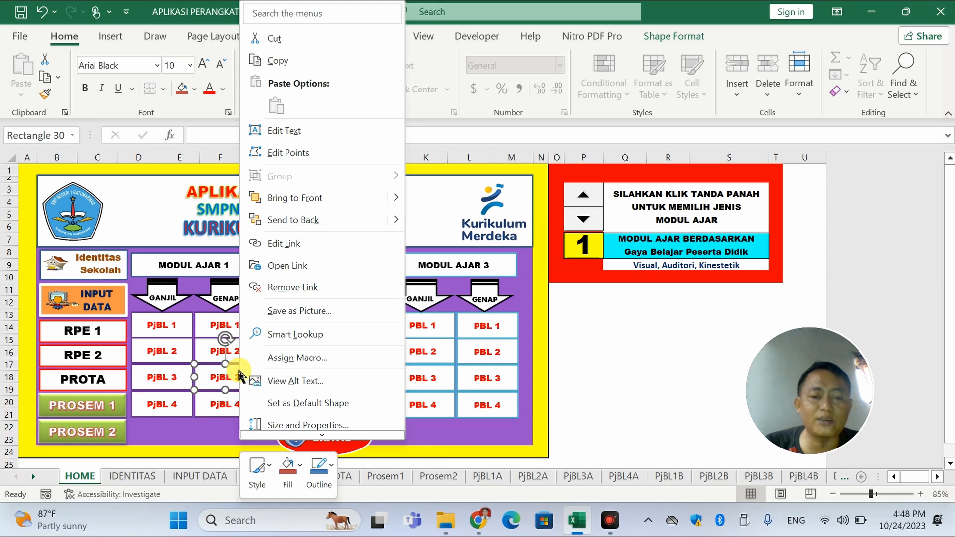
{"action": "left_click", "coordinate": [313, 242]}
{"action": "scroll", "coordinate": [212, 278], "scroll_direction": "up", "scroll_amount": 10}
{"action": "scroll", "coordinate": [213, 293], "scroll_direction": "down", "scroll_amount": 2}
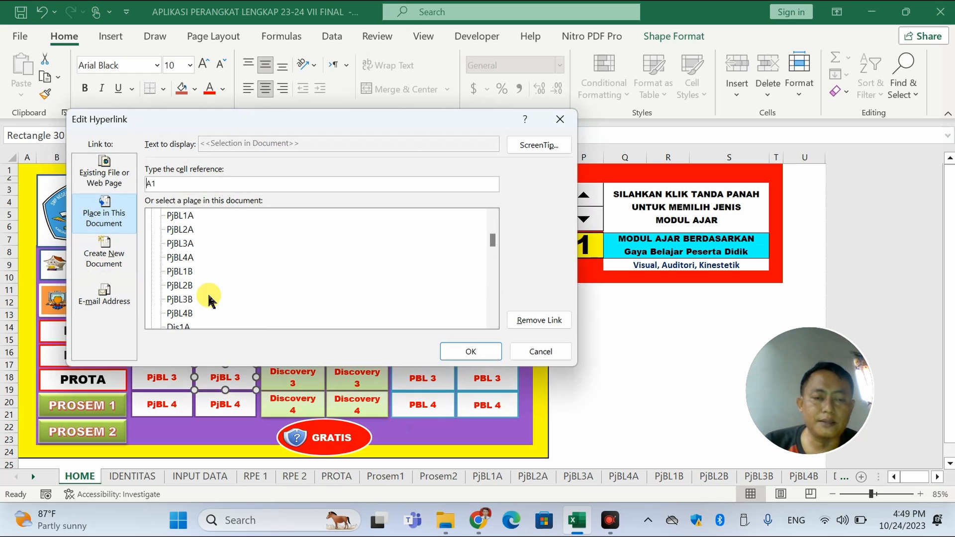
{"action": "scroll", "coordinate": [212, 291], "scroll_direction": "down", "scroll_amount": 1}
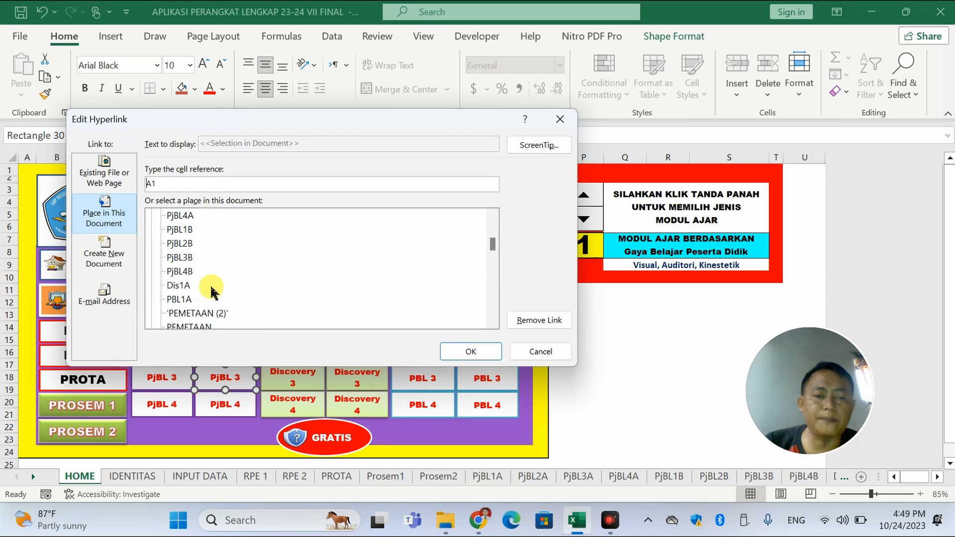
{"action": "scroll", "coordinate": [213, 291], "scroll_direction": "up", "scroll_amount": 1}
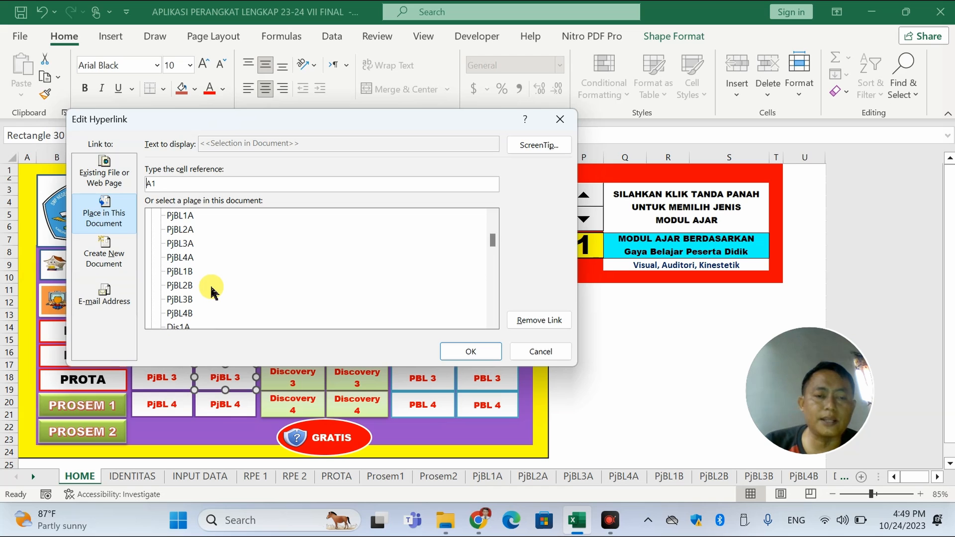
{"action": "scroll", "coordinate": [213, 291], "scroll_direction": "up", "scroll_amount": 1}
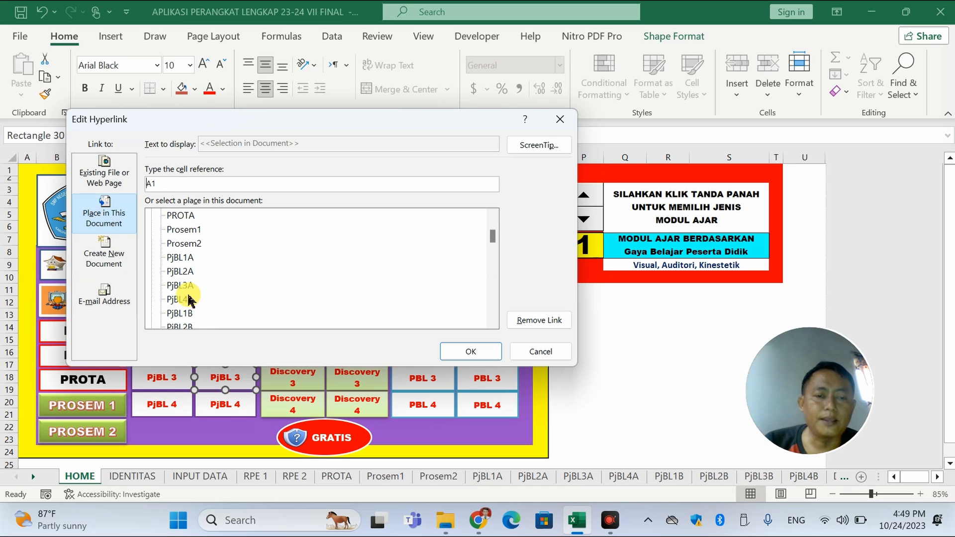
{"action": "scroll", "coordinate": [191, 310], "scroll_direction": "down", "scroll_amount": 1}
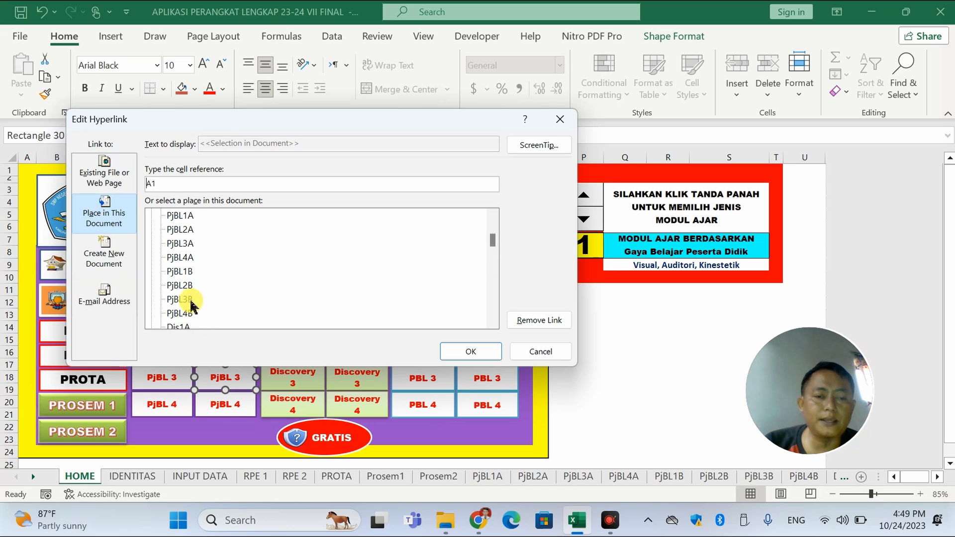
{"action": "left_click", "coordinate": [469, 350]}
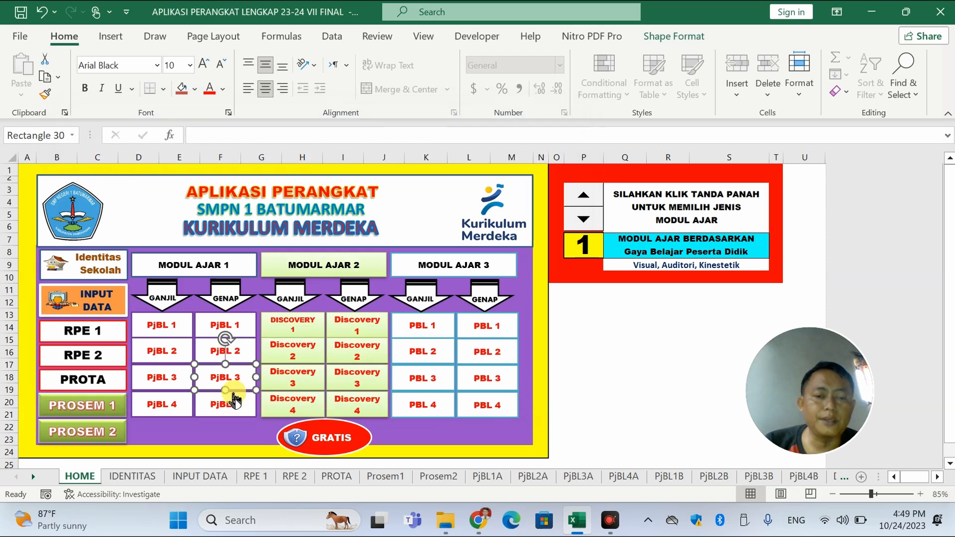
Retarget the hyperlink of the GENAP PjBL 4 button to cell A1 of the PjBL4B sheet.
{"action": "right_click", "coordinate": [228, 403]}
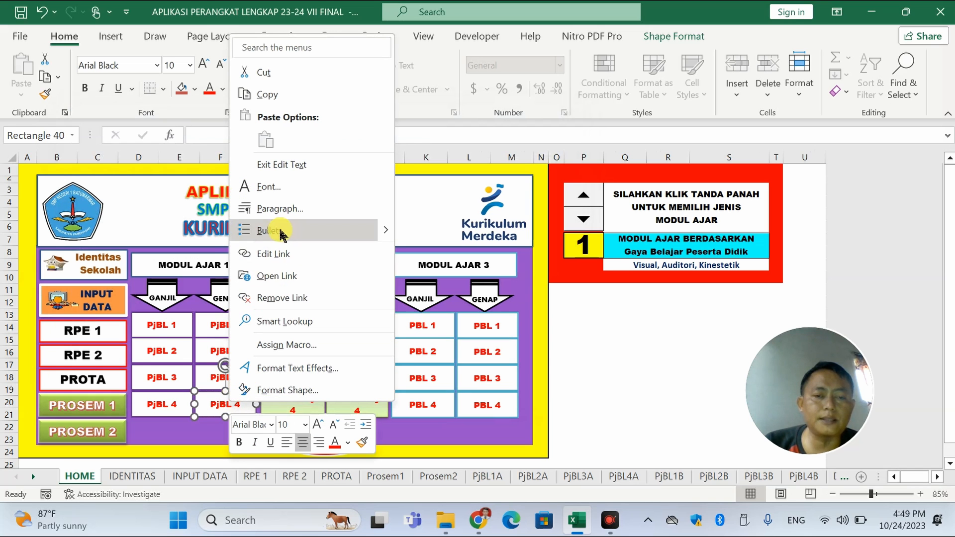
{"action": "left_click", "coordinate": [276, 255]}
{"action": "scroll", "coordinate": [209, 308], "scroll_direction": "up", "scroll_amount": 10}
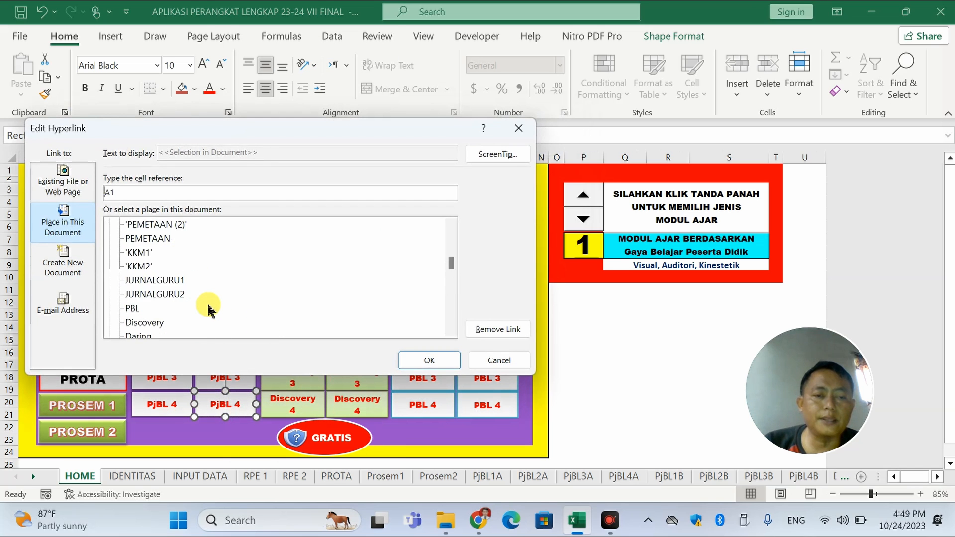
{"action": "scroll", "coordinate": [207, 309], "scroll_direction": "down", "scroll_amount": 4}
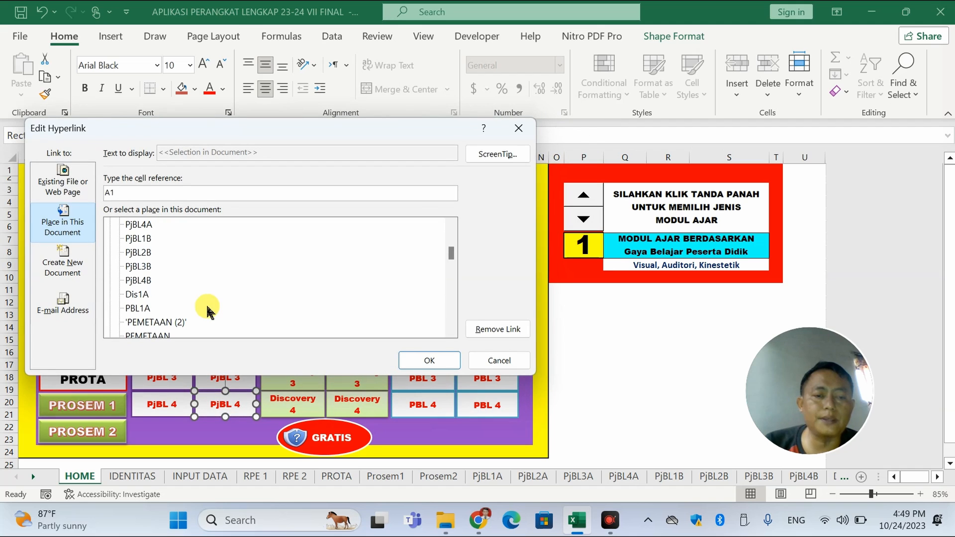
{"action": "left_click", "coordinate": [146, 280]}
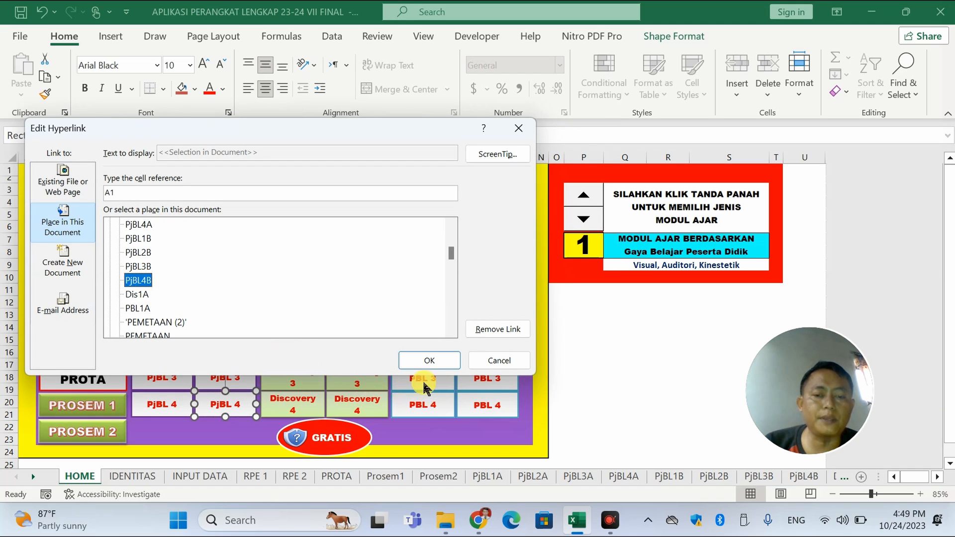
{"action": "left_click", "coordinate": [430, 359]}
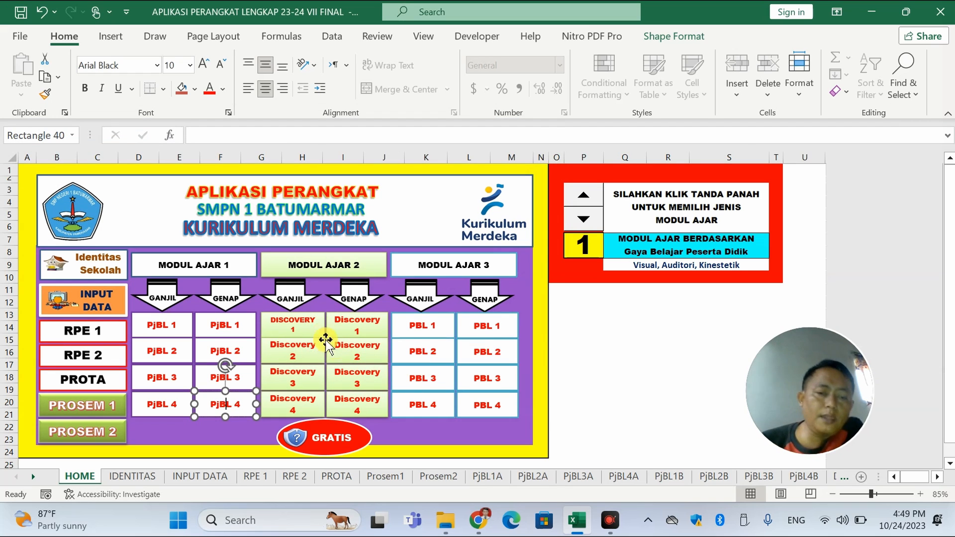
Look through the workbook's sheets from Dis1A to KKM2 for the Discovery button targets, and return to the Dis1A sheet.
{"action": "left_click", "coordinate": [305, 325], "text": "ctrl"}
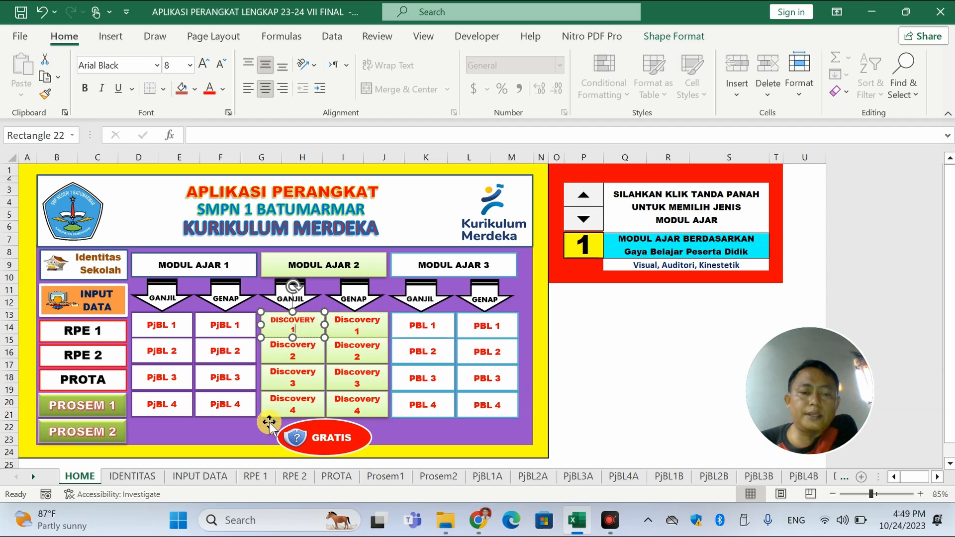
{"action": "left_click", "coordinate": [841, 477]}
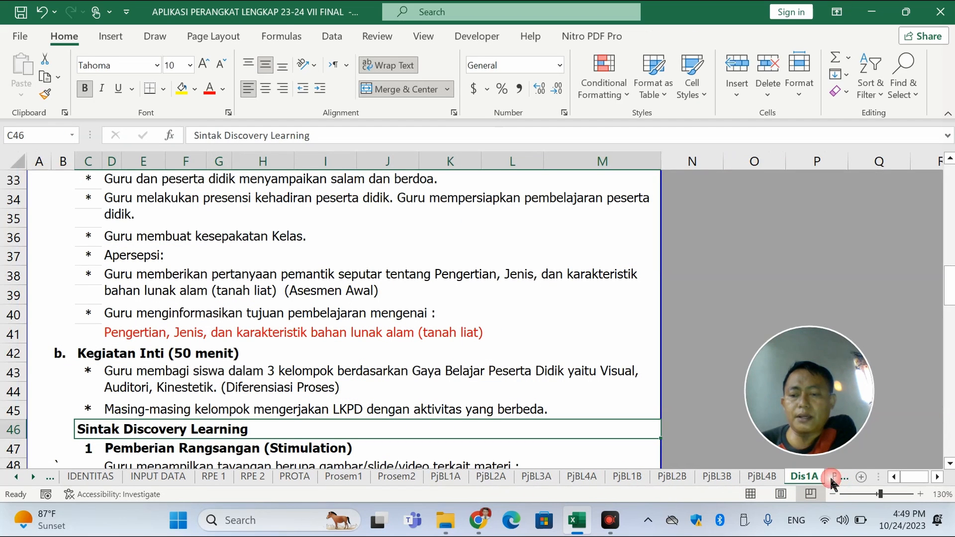
{"action": "left_click", "coordinate": [29, 478]}
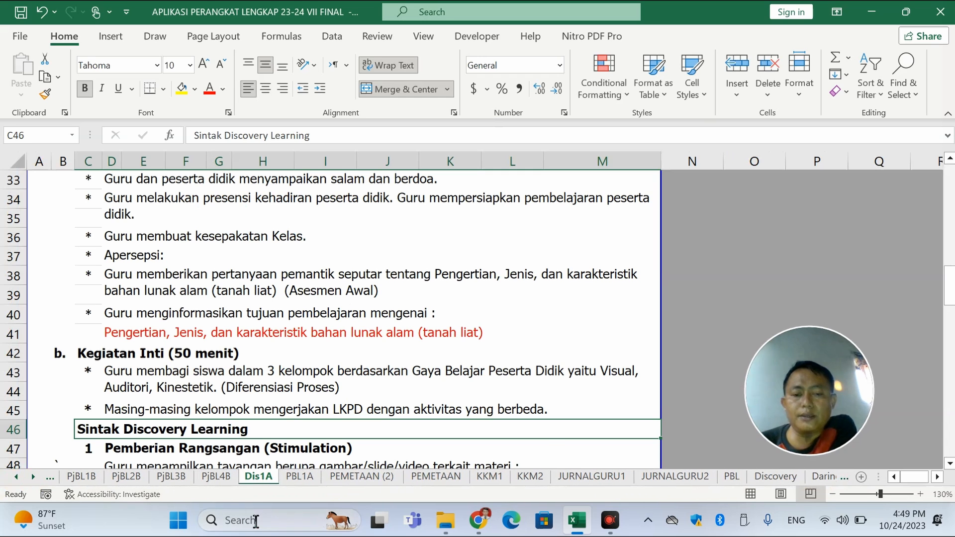
{"action": "left_click", "coordinate": [362, 476]}
{"action": "left_click", "coordinate": [436, 476]}
{"action": "left_click", "coordinate": [488, 477]}
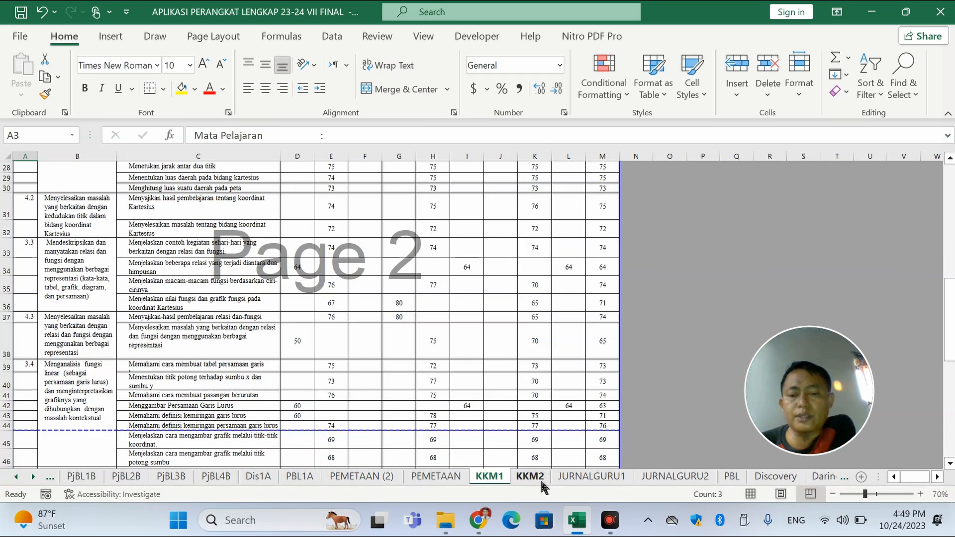
{"action": "left_click", "coordinate": [530, 477]}
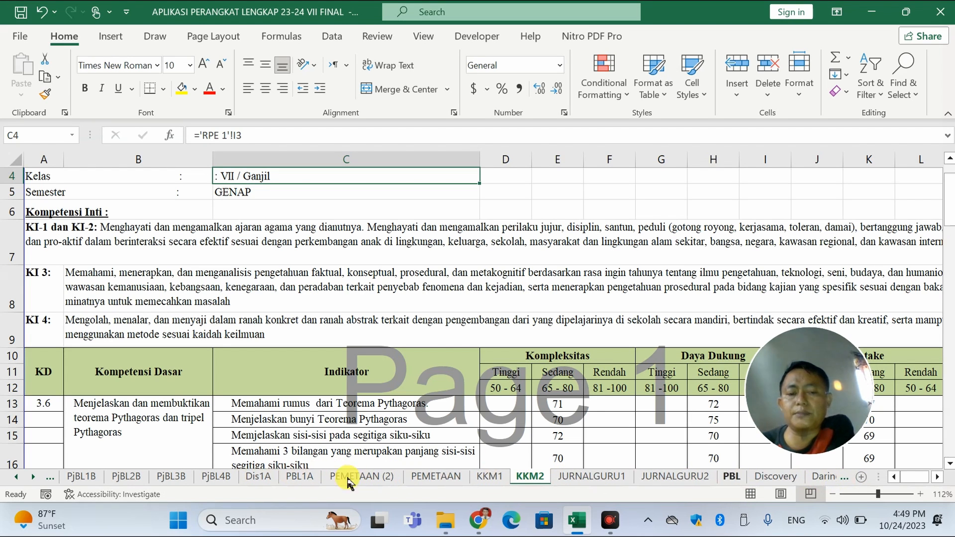
{"action": "left_click", "coordinate": [15, 477]}
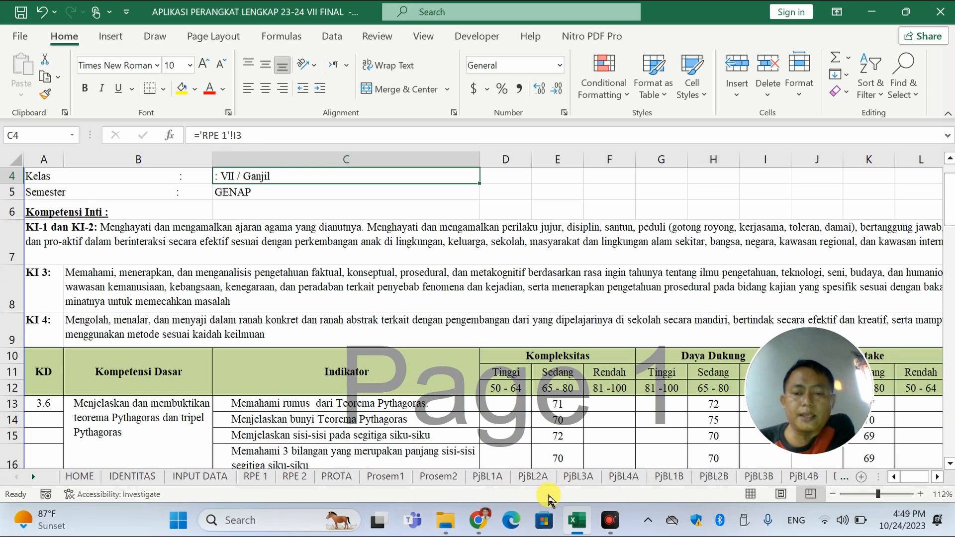
{"action": "left_click", "coordinate": [33, 477]}
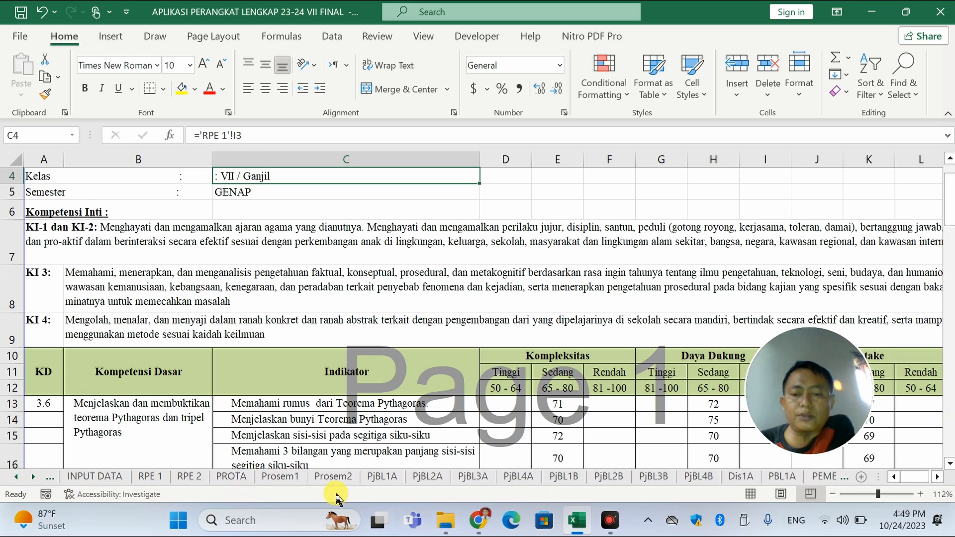
{"action": "left_click", "coordinate": [740, 476]}
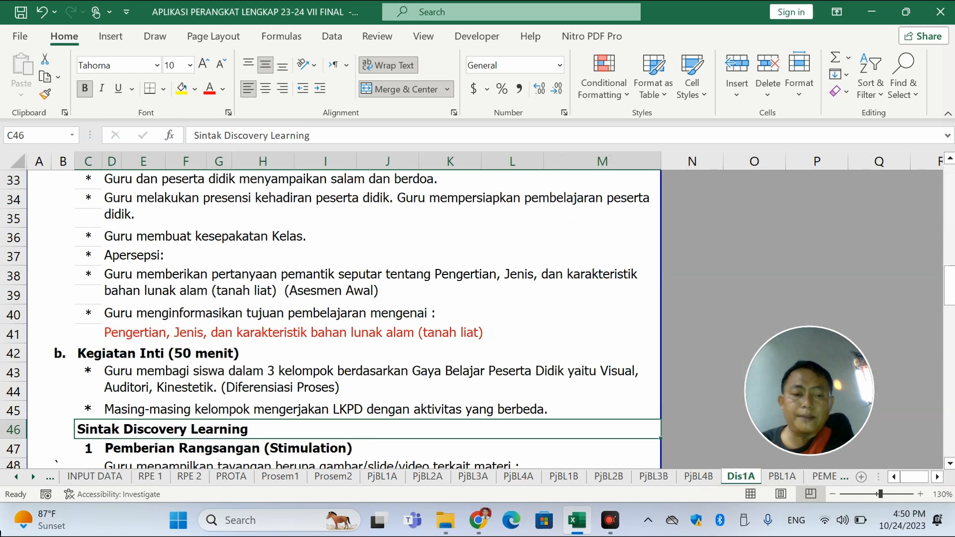
Examine the PjBL1A sheet, from its general information down to the Kegiatan Inti group-division text under KEGIATAN PEMBELAJARAN.
{"action": "left_click", "coordinate": [383, 478]}
{"action": "scroll", "coordinate": [343, 409], "scroll_direction": "down", "scroll_amount": 6}
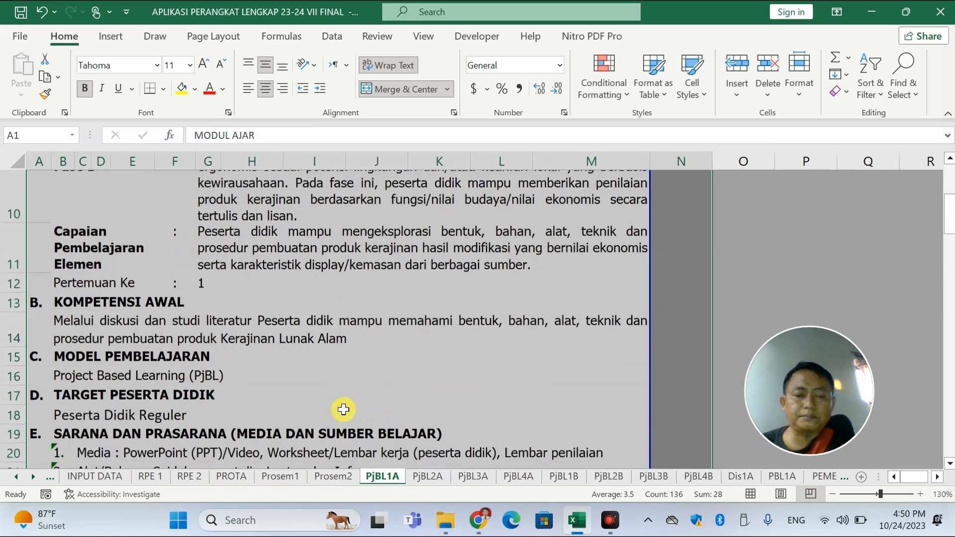
{"action": "scroll", "coordinate": [269, 384], "scroll_direction": "down", "scroll_amount": 4}
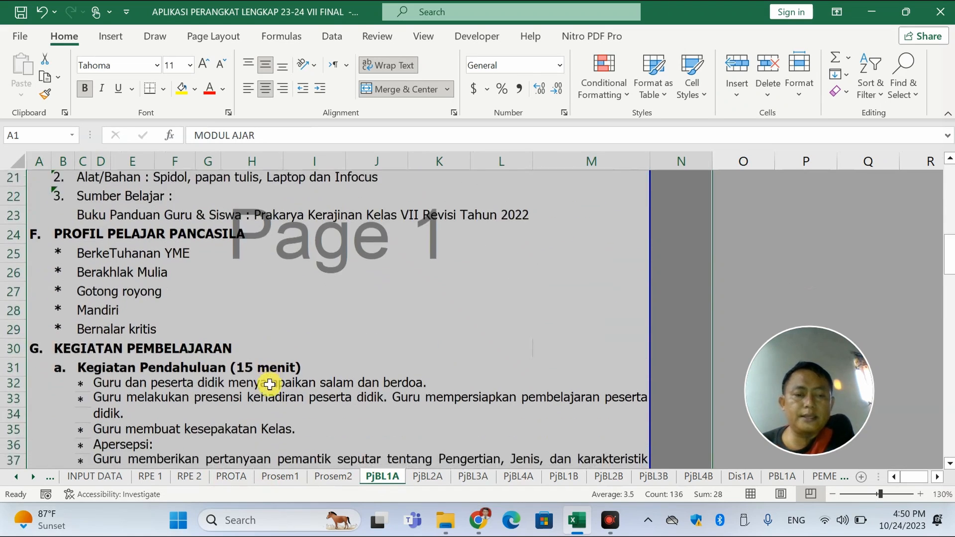
{"action": "left_click", "coordinate": [269, 380]}
{"action": "scroll", "coordinate": [269, 377], "scroll_direction": "up", "scroll_amount": 4}
{"action": "scroll", "coordinate": [269, 378], "scroll_direction": "down", "scroll_amount": 3}
{"action": "scroll", "coordinate": [242, 393], "scroll_direction": "down", "scroll_amount": 1}
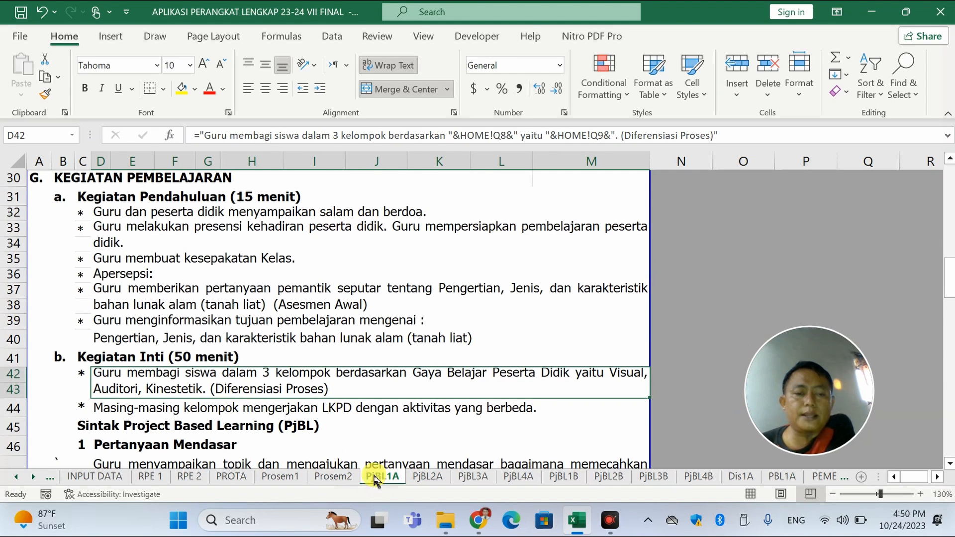
{"action": "scroll", "coordinate": [191, 355], "scroll_direction": "up", "scroll_amount": 2}
{"action": "scroll", "coordinate": [191, 355], "scroll_direction": "down", "scroll_amount": 1}
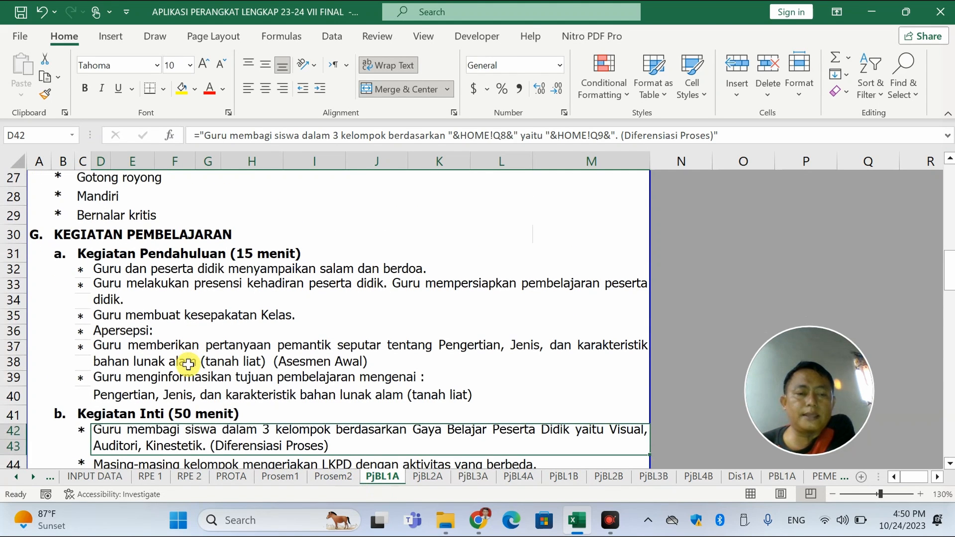
Review the PjBL1A sheet from MODEL PEMBELAJARAN to KEGIATAN PEMBELAJARAN, and go to the HOME sheet.
{"action": "scroll", "coordinate": [188, 364], "scroll_direction": "up", "scroll_amount": 5}
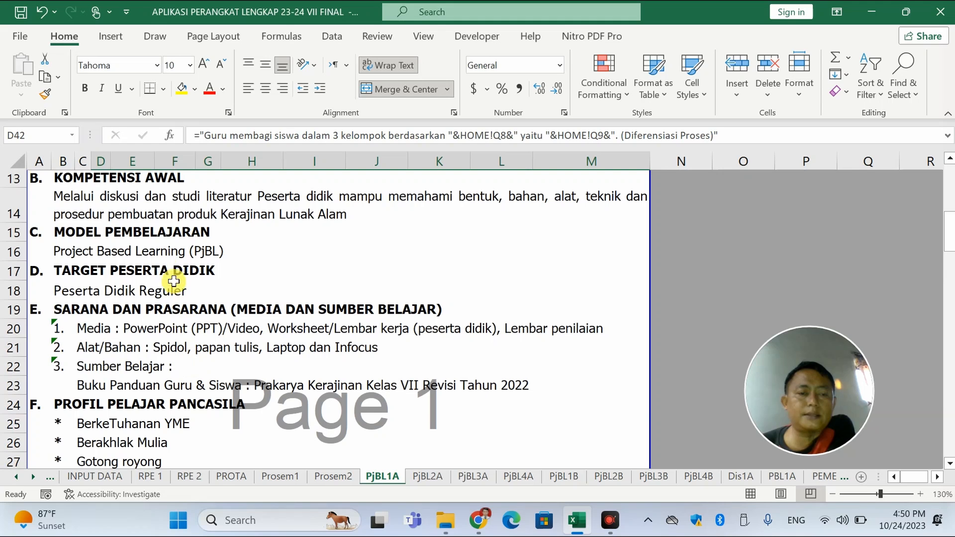
{"action": "scroll", "coordinate": [271, 308], "scroll_direction": "down", "scroll_amount": 6}
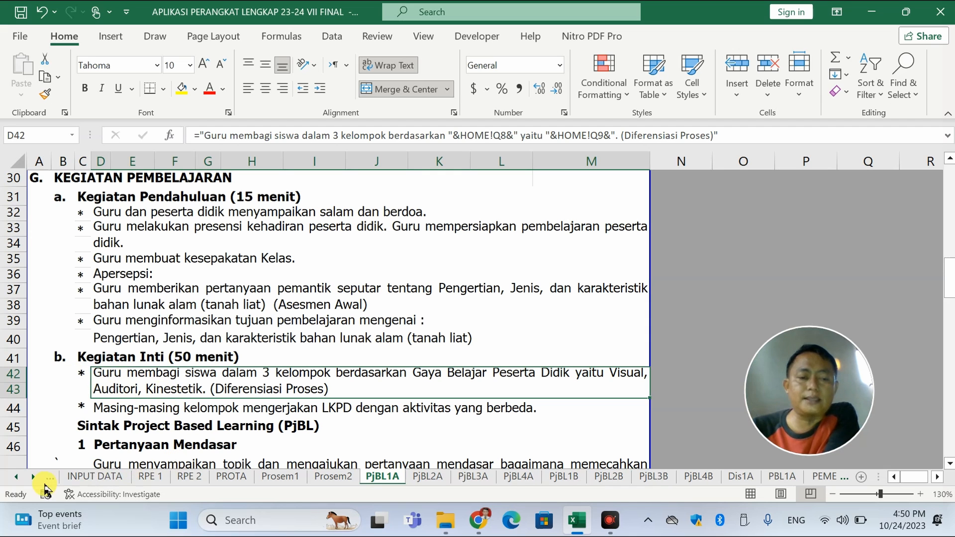
{"action": "left_click", "coordinate": [13, 480]}
{"action": "left_click", "coordinate": [14, 479]}
{"action": "left_click", "coordinate": [83, 478]}
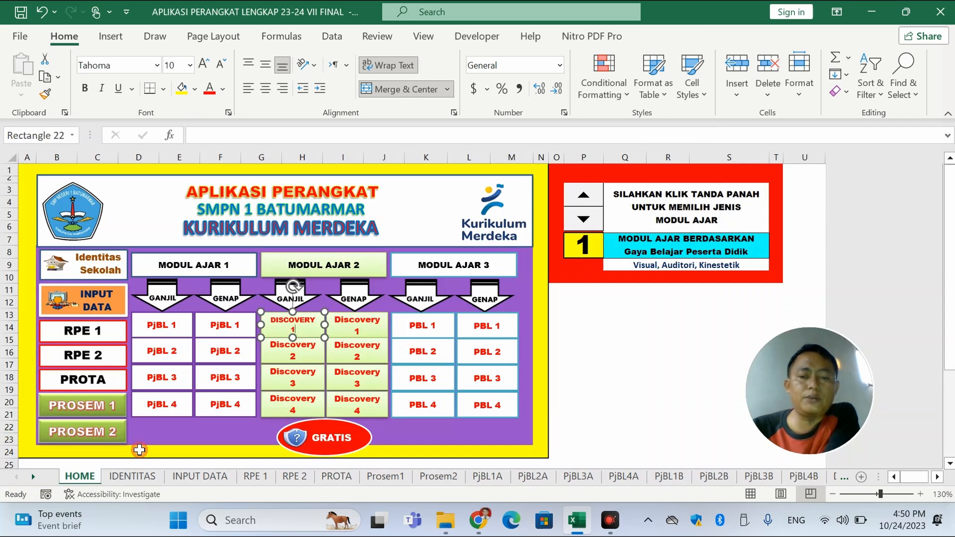
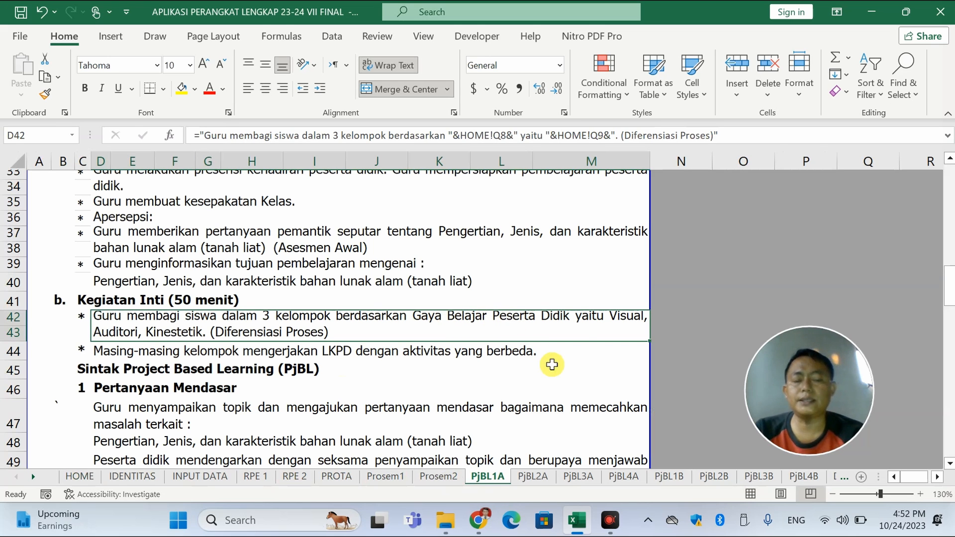
View the general information at the start of PjBL1A, look through the following worksheet names, and return to the HOME sheet.
{"action": "scroll", "coordinate": [580, 338], "scroll_direction": "up", "scroll_amount": 2}
{"action": "scroll", "coordinate": [581, 340], "scroll_direction": "up", "scroll_amount": 7}
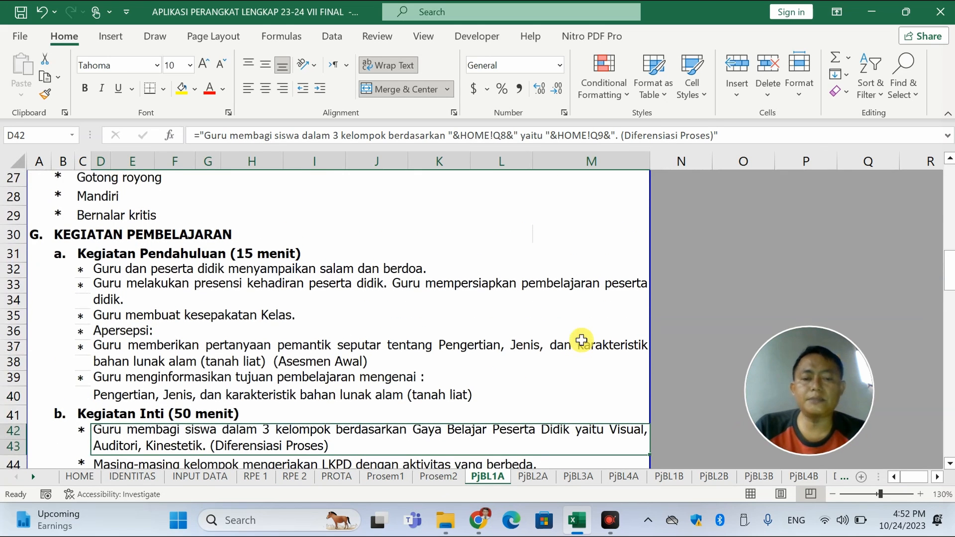
{"action": "scroll", "coordinate": [580, 340], "scroll_direction": "up", "scroll_amount": 2}
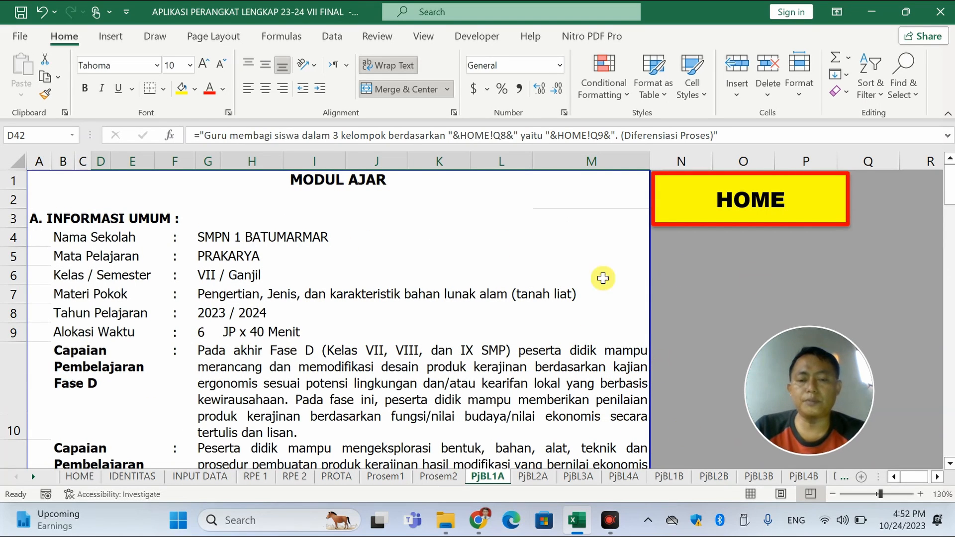
{"action": "left_click_drag", "start_coordinate": [808, 394], "coordinate": [868, 303]}
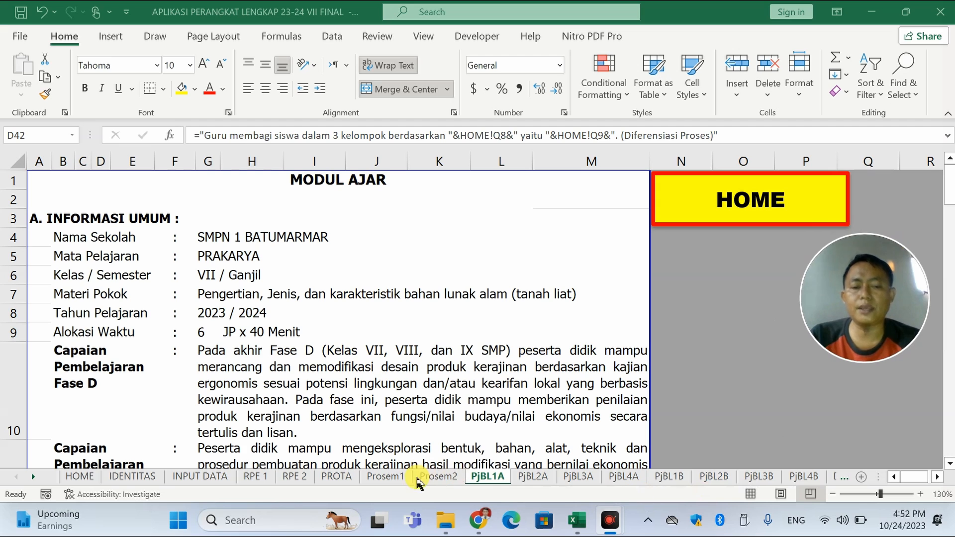
{"action": "left_click", "coordinate": [33, 477]}
{"action": "left_click", "coordinate": [34, 477]}
{"action": "left_click", "coordinate": [33, 477]}
{"action": "left_click", "coordinate": [34, 477]}
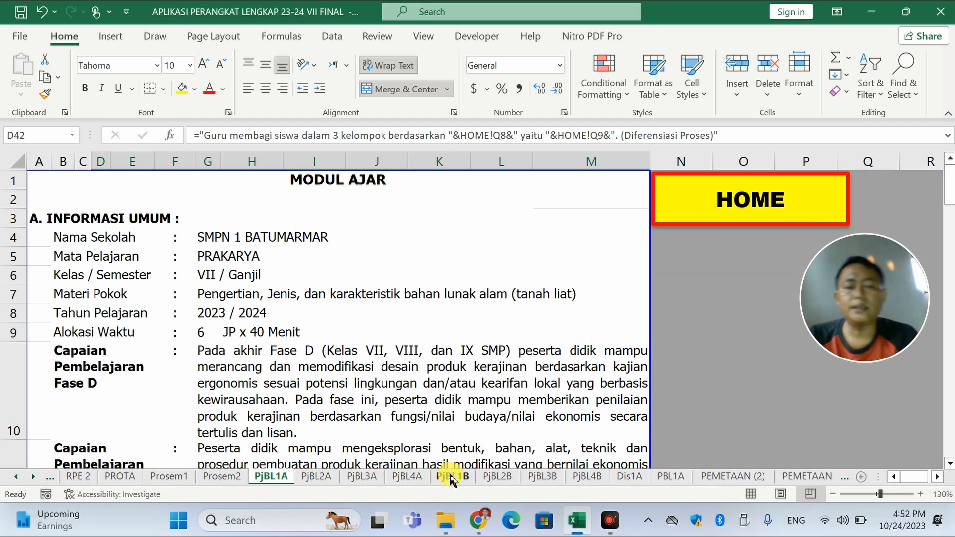
{"action": "left_click", "coordinate": [717, 199]}
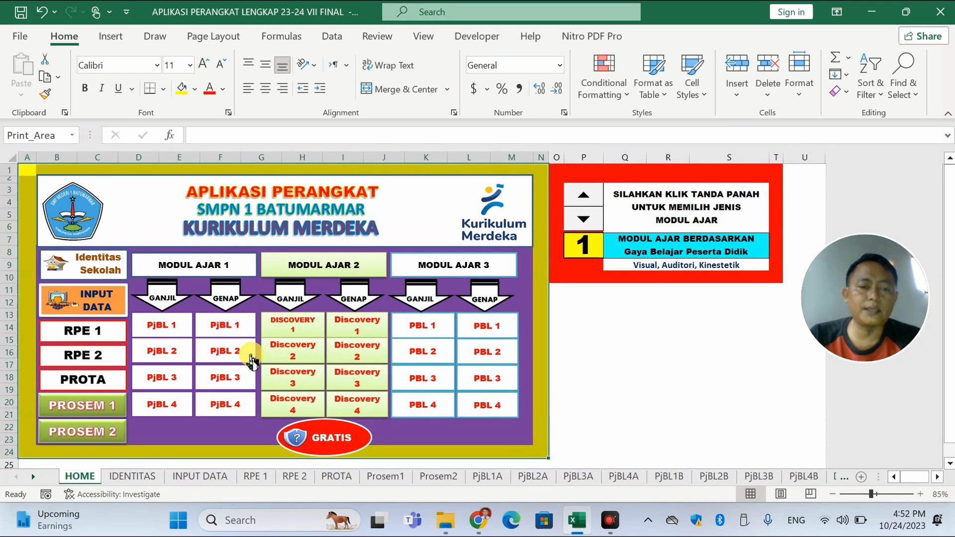
Test the GENAP PjBL 1 link on HOME, check the Kelas / Semester entry of the opened module, and return to HOME.
{"action": "left_click", "coordinate": [233, 330]}
{"action": "left_click", "coordinate": [246, 274]}
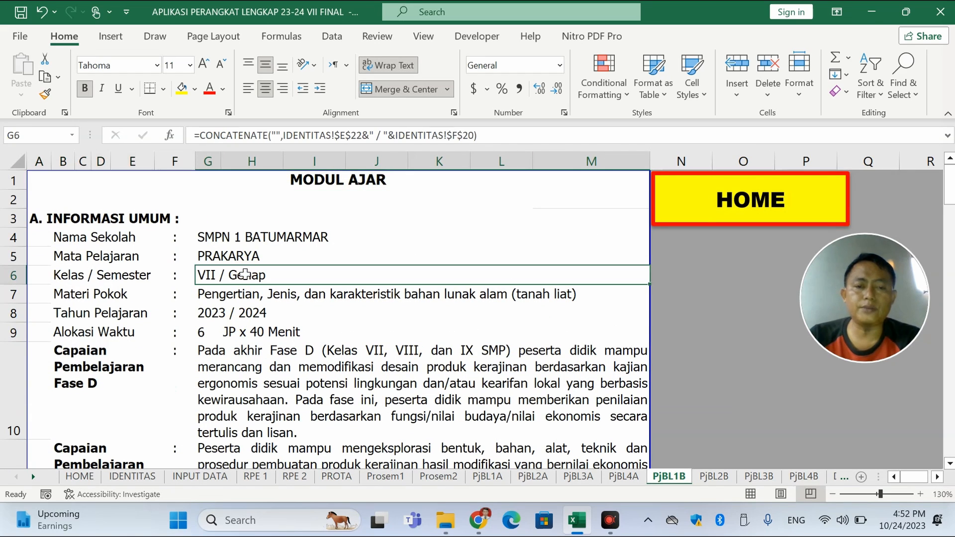
{"action": "scroll", "coordinate": [263, 298], "scroll_direction": "down", "scroll_amount": 5}
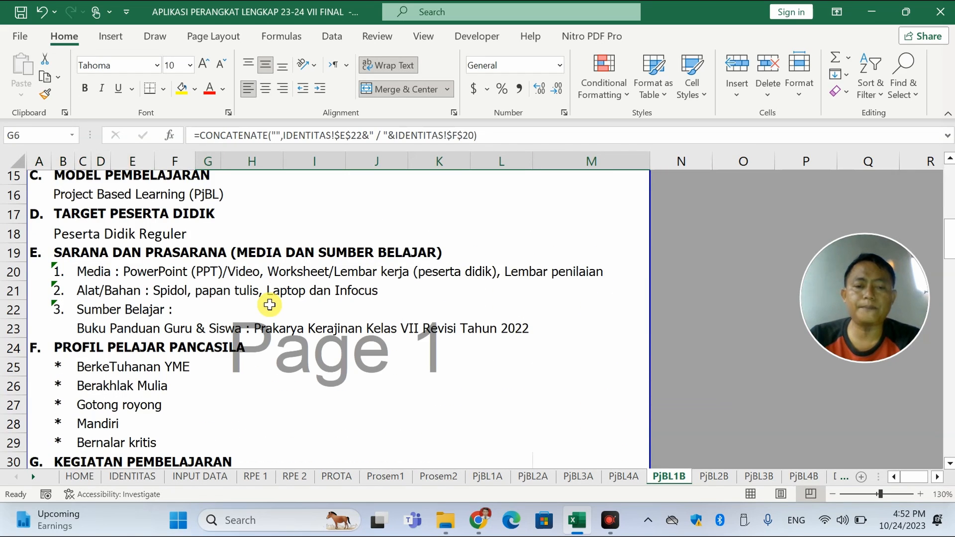
{"action": "scroll", "coordinate": [262, 299], "scroll_direction": "up", "scroll_amount": 5}
{"action": "left_click", "coordinate": [715, 203]}
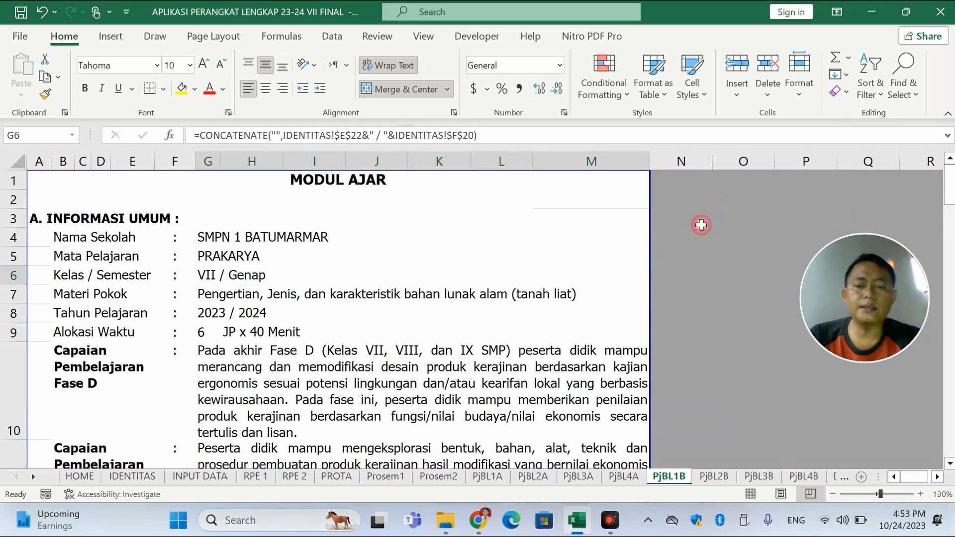
Test the GENAP PjBL 2 link, check the Kelas / Semester entry on PjBL2B, and return to HOME.
{"action": "left_click", "coordinate": [237, 352]}
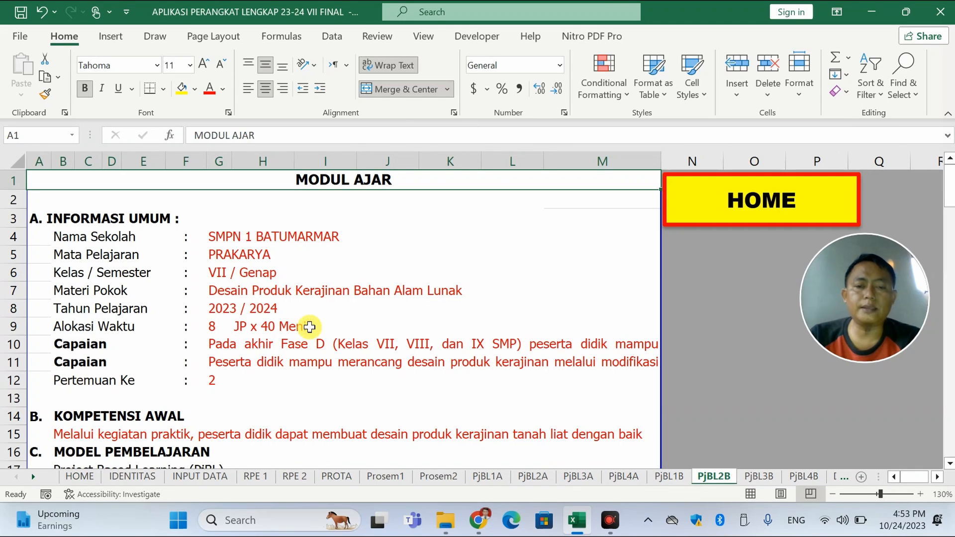
{"action": "left_click", "coordinate": [297, 275]}
{"action": "left_click", "coordinate": [744, 208]}
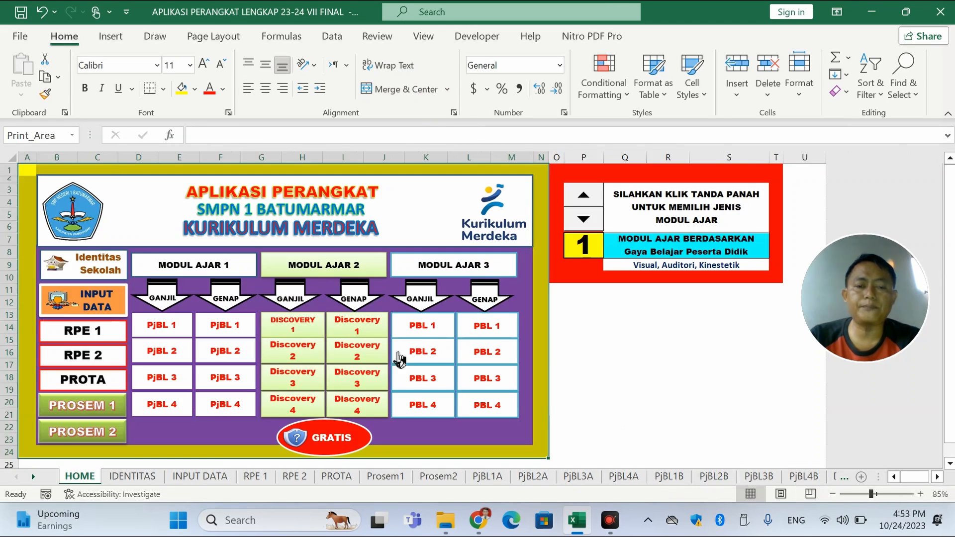
Test the GENAP PjBL 3 link on HOME and check the Kelas / Semester entry on the PjBL3B sheet.
{"action": "left_click", "coordinate": [218, 376]}
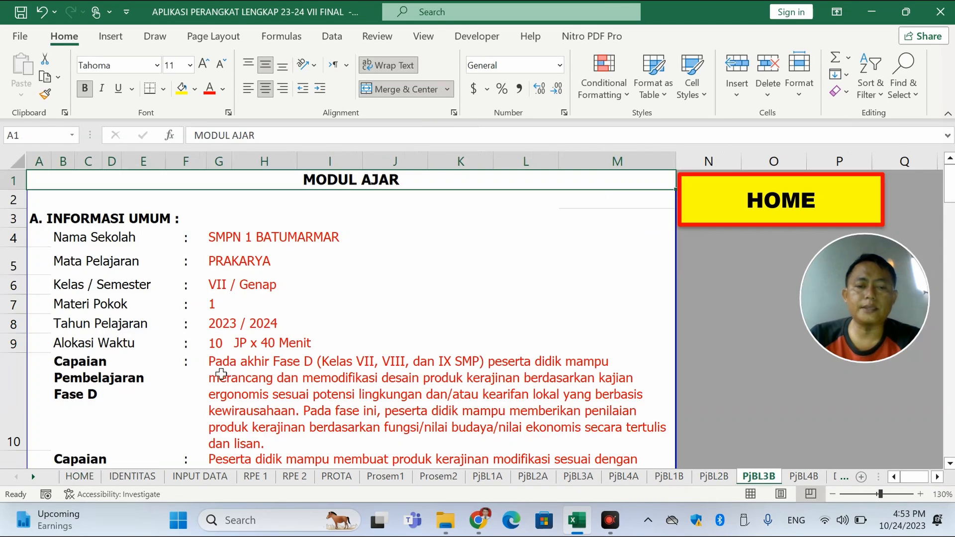
{"action": "left_click", "coordinate": [244, 283]}
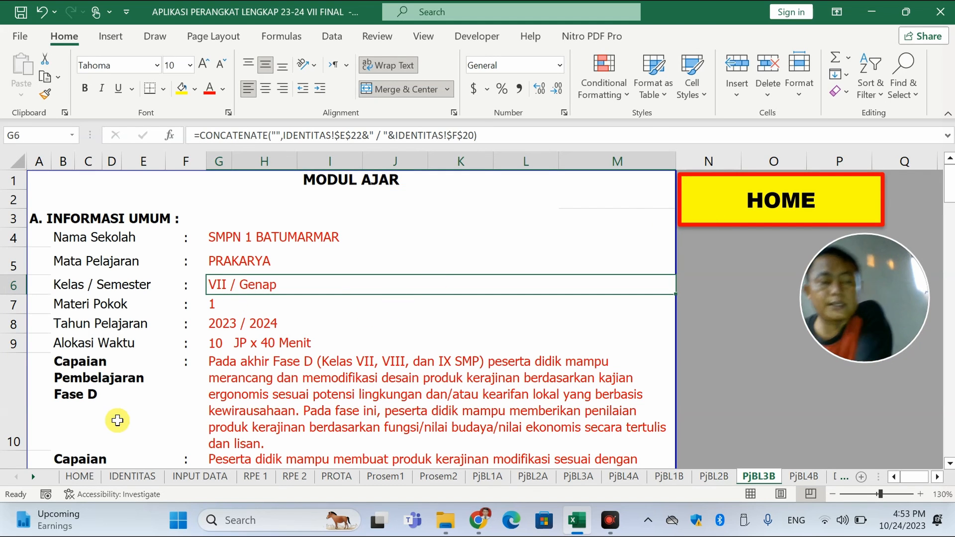
{"action": "scroll", "coordinate": [284, 341], "scroll_direction": "down", "scroll_amount": 2}
{"action": "scroll", "coordinate": [281, 338], "scroll_direction": "up", "scroll_amount": 2}
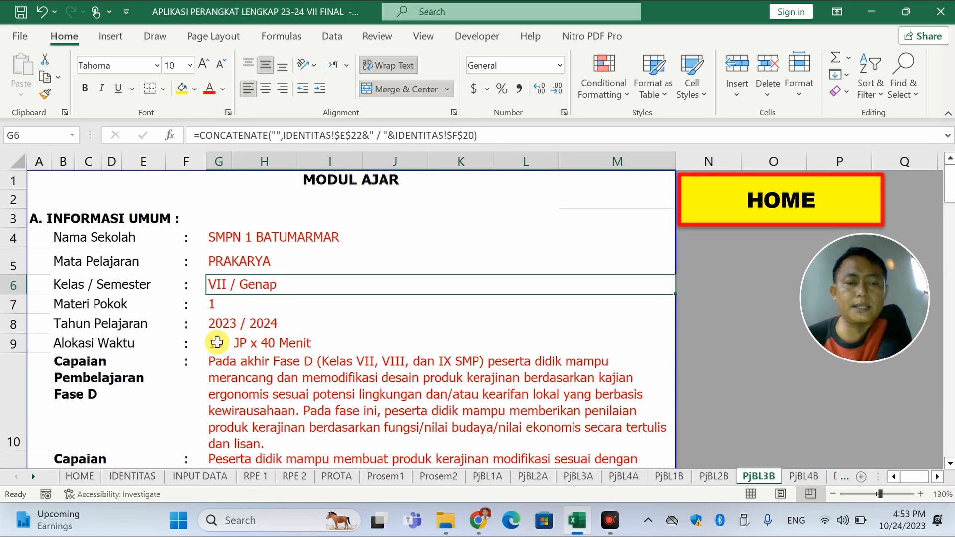
Inspect the formula behind the Alokasi Waktu hours in cell G9 of PjBL3B, leaving it as it is.
{"action": "left_click", "coordinate": [219, 343]}
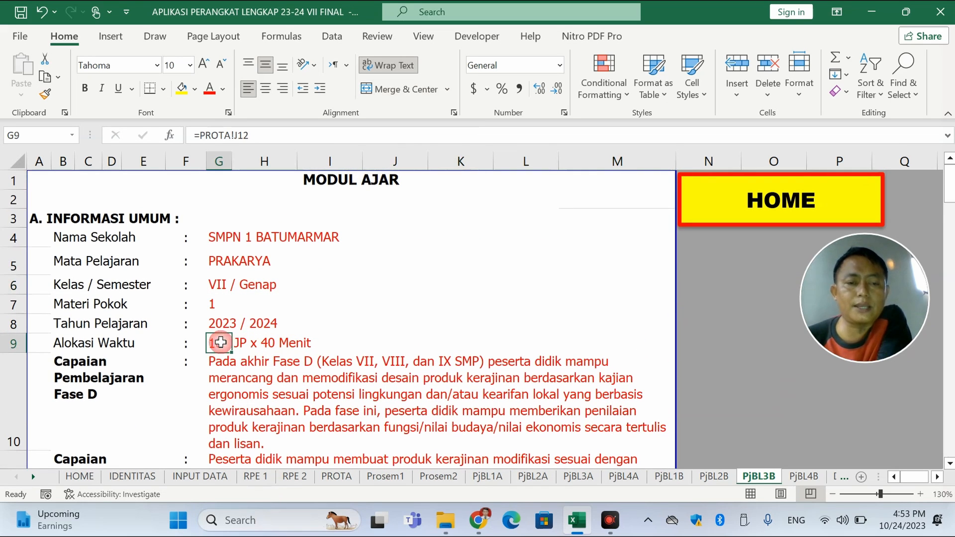
{"action": "left_click", "coordinate": [253, 139]}
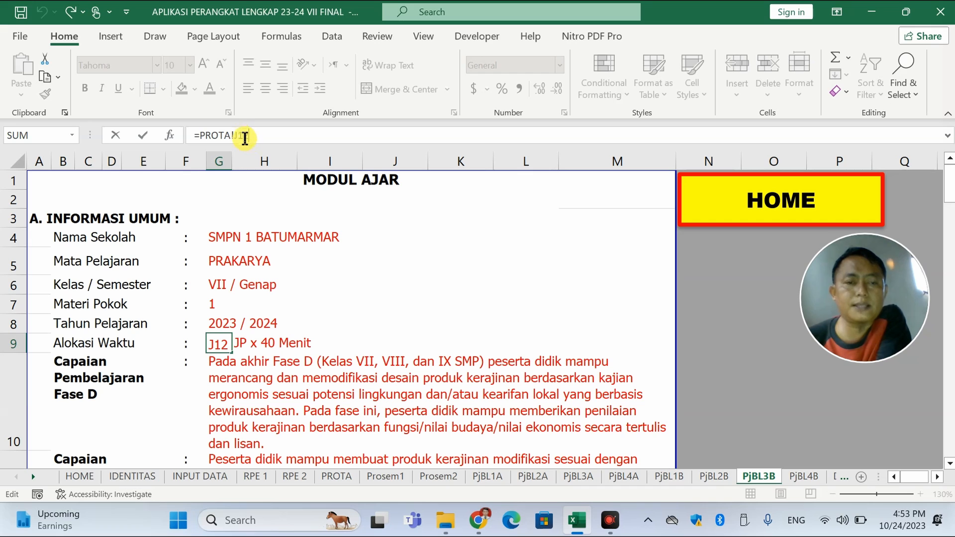
{"action": "left_click_drag", "start_coordinate": [238, 142], "coordinate": [203, 152]}
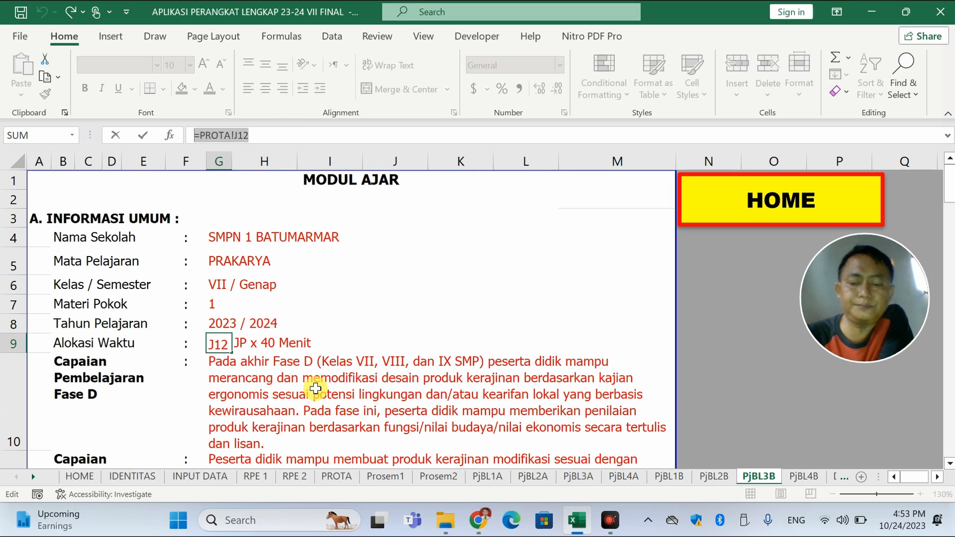
{"action": "key", "text": "Return"}
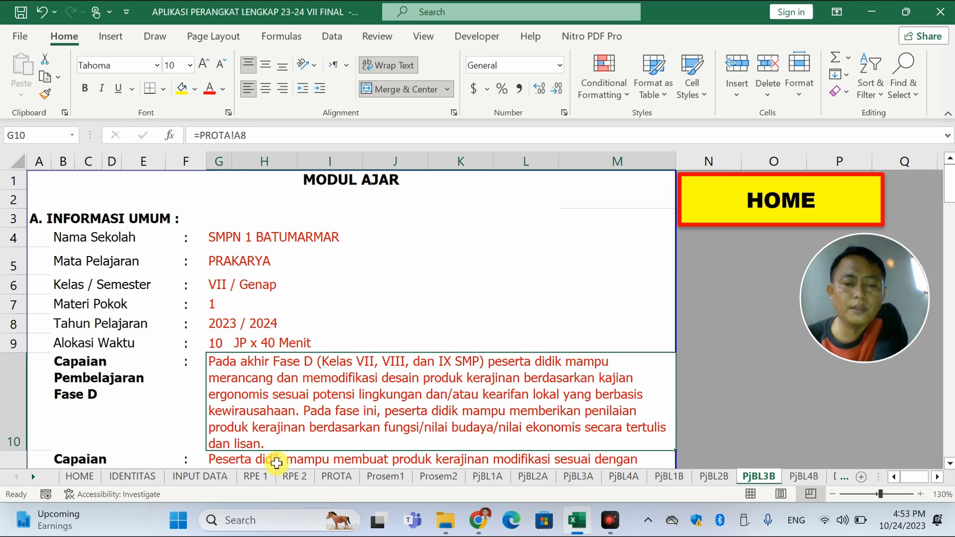
Open the PROTA sheet and examine its learning outcomes (CP) and learning objectives (TP) for the semester 1 elements.
{"action": "left_click", "coordinate": [334, 476]}
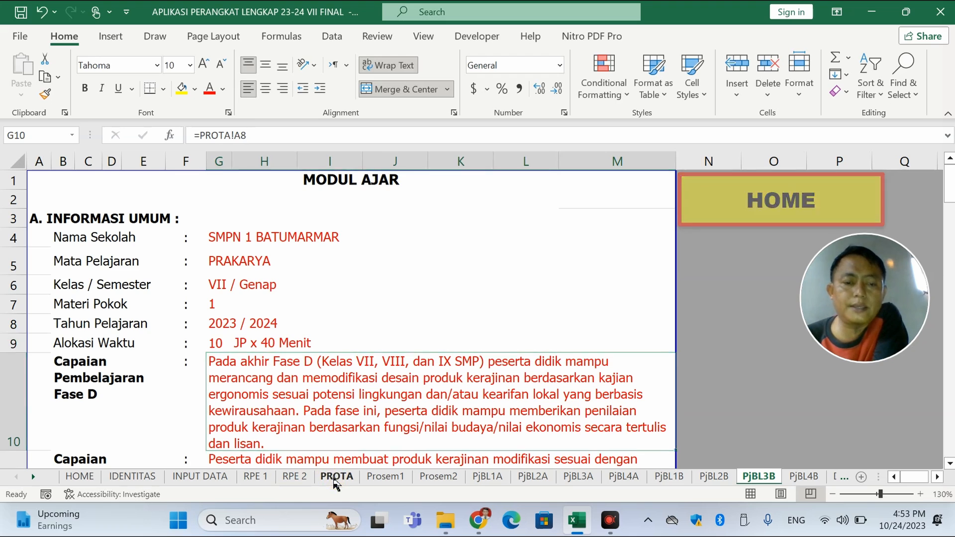
{"action": "scroll", "coordinate": [277, 388], "scroll_direction": "down", "scroll_amount": 1}
{"action": "scroll", "coordinate": [278, 387], "scroll_direction": "down", "scroll_amount": 1}
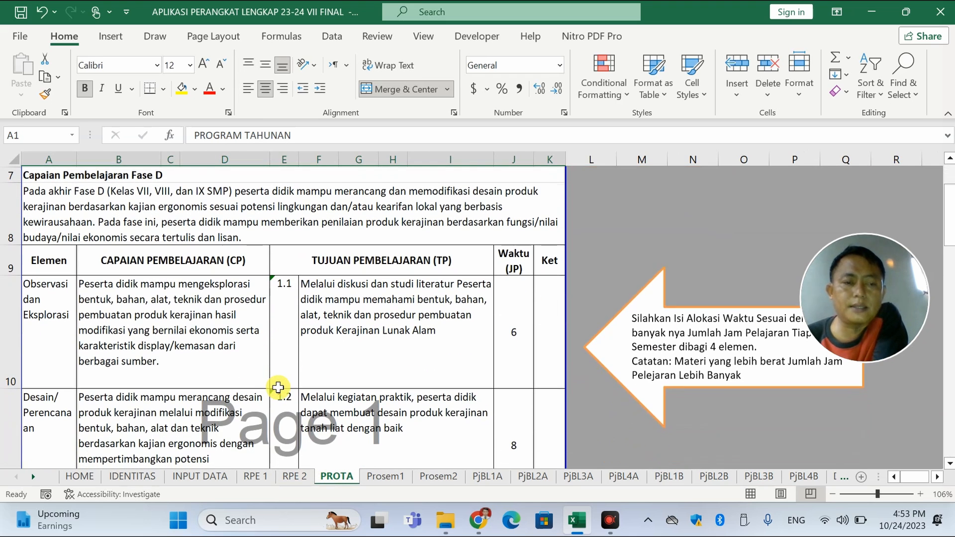
{"action": "scroll", "coordinate": [372, 333], "scroll_direction": "down", "scroll_amount": 1}
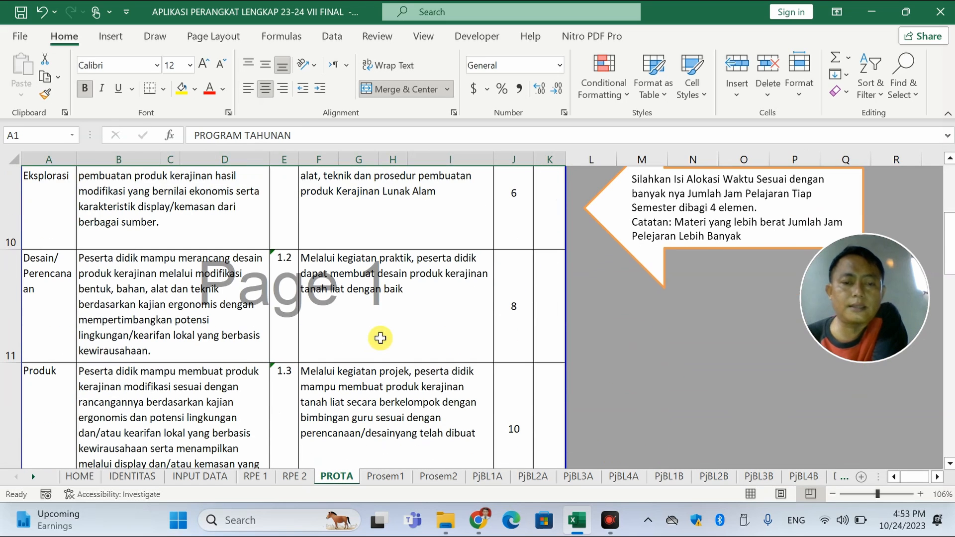
{"action": "left_click", "coordinate": [373, 416]}
{"action": "left_click", "coordinate": [167, 323]}
{"action": "scroll", "coordinate": [167, 324], "scroll_direction": "up", "scroll_amount": 3}
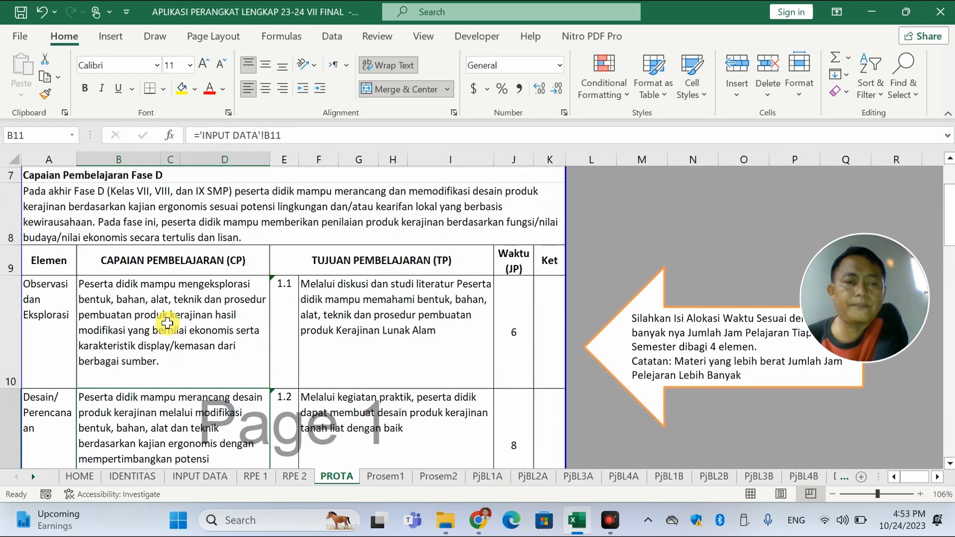
Check the Waktu (JP) cells J10, J11 and J12 on PROTA, and view the rows down to the semester 2 elements.
{"action": "left_click", "coordinate": [522, 332]}
{"action": "scroll", "coordinate": [547, 373], "scroll_direction": "down", "scroll_amount": 2}
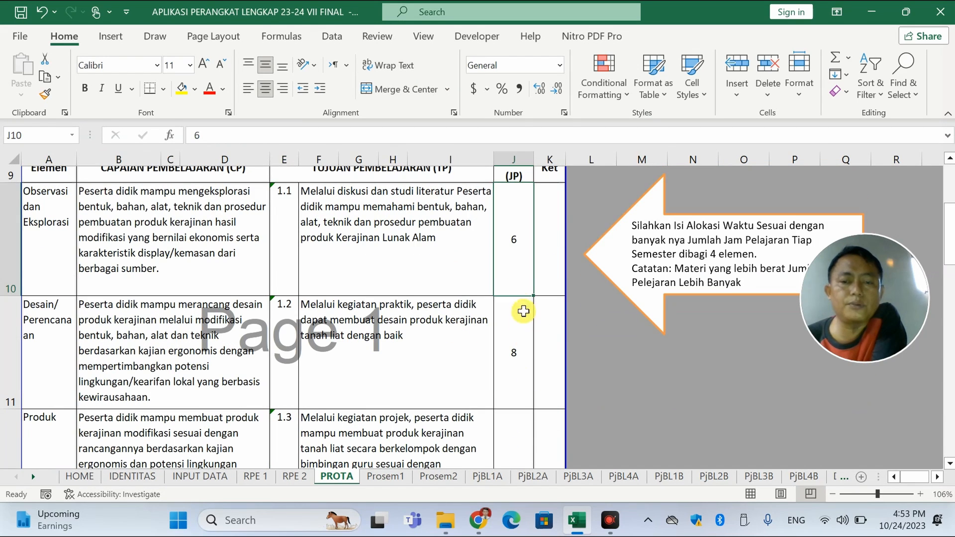
{"action": "left_click", "coordinate": [517, 328]}
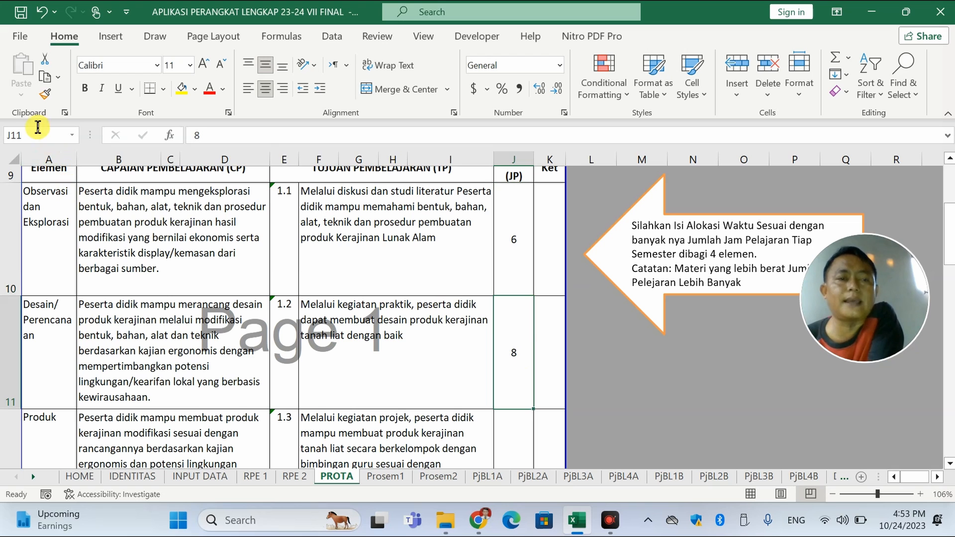
{"action": "left_click", "coordinate": [519, 430]}
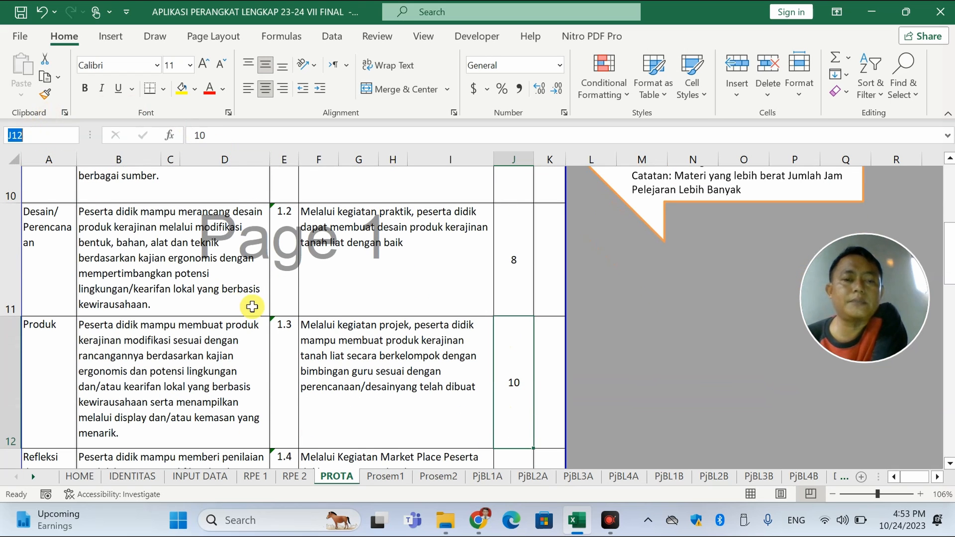
{"action": "scroll", "coordinate": [252, 306], "scroll_direction": "up", "scroll_amount": 5}
{"action": "scroll", "coordinate": [252, 307], "scroll_direction": "down", "scroll_amount": 6}
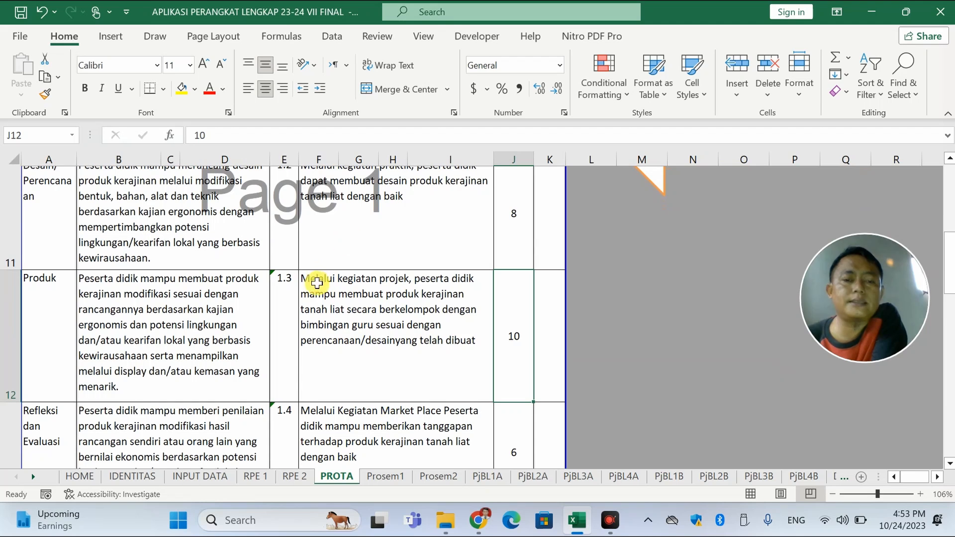
{"action": "scroll", "coordinate": [317, 283], "scroll_direction": "down", "scroll_amount": 5}
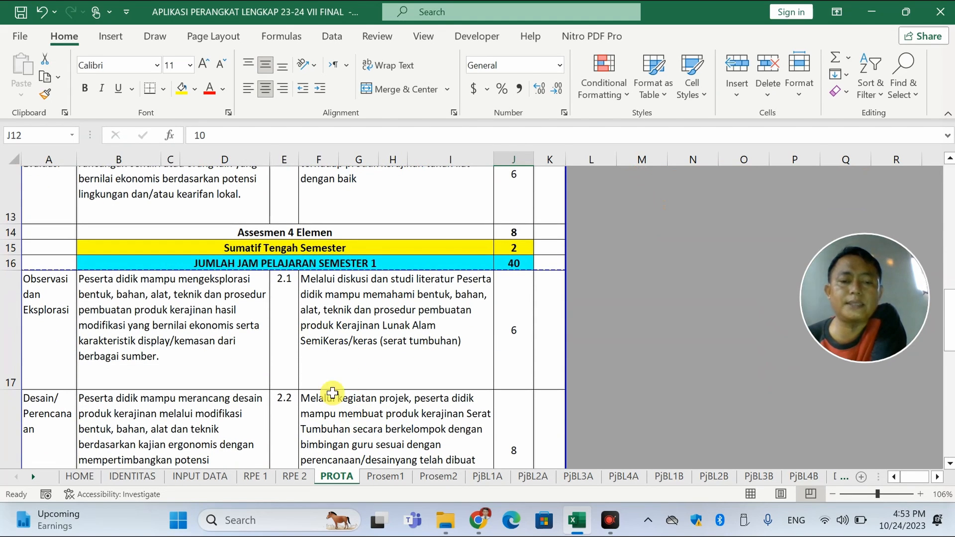
Reopen the GENAP PjBL 1 module from HOME and examine PjBL1B from INFORMASI UMUM to SARANA DAN PRASARANA.
{"action": "left_click", "coordinate": [66, 478]}
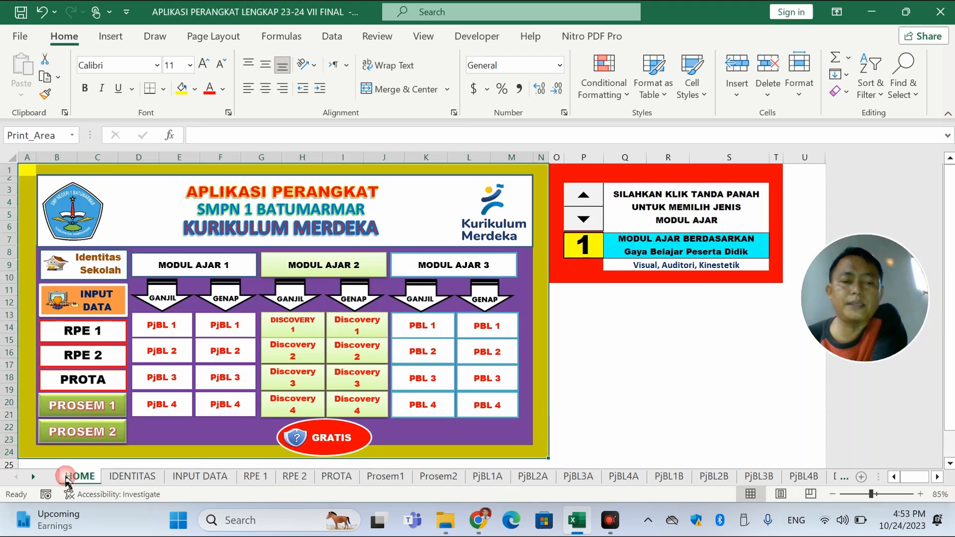
{"action": "left_click", "coordinate": [237, 328]}
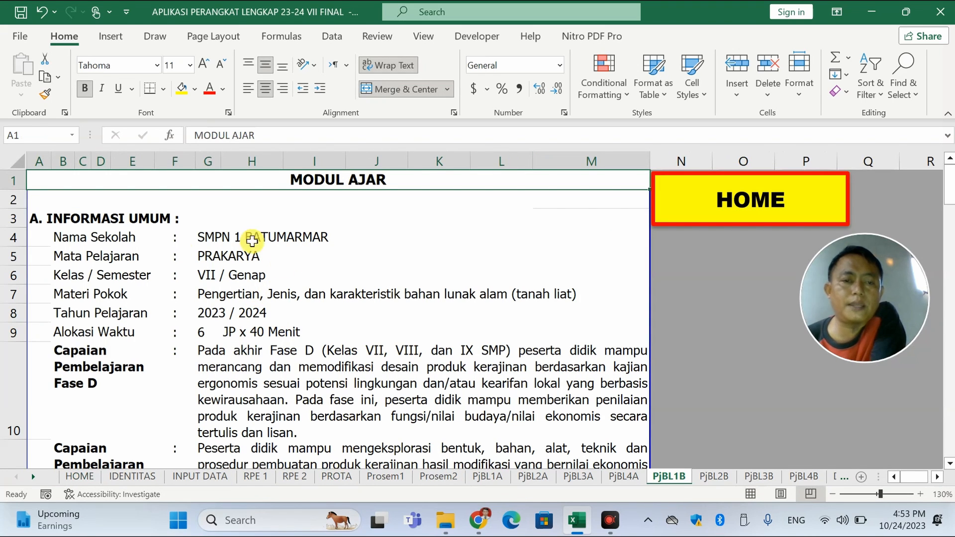
{"action": "scroll", "coordinate": [273, 348], "scroll_direction": "down", "scroll_amount": 2}
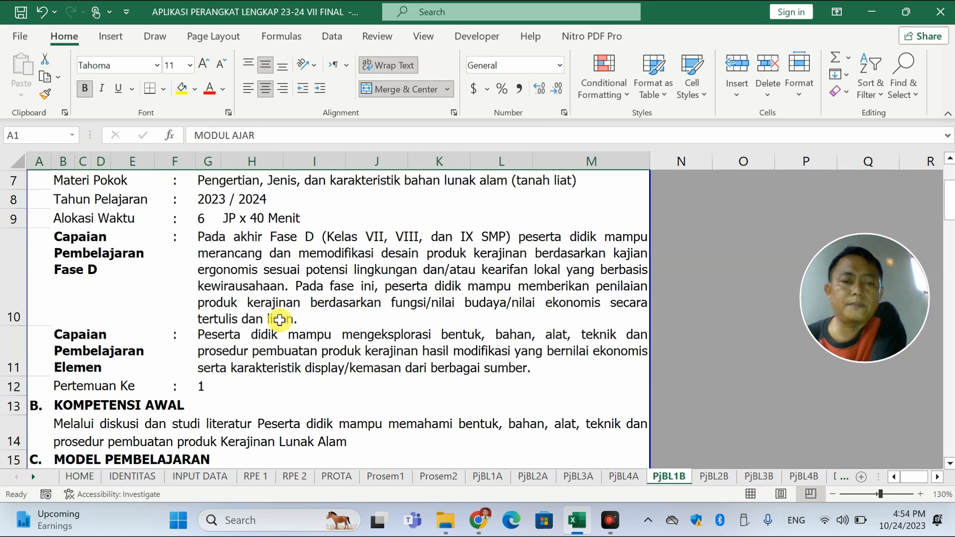
{"action": "scroll", "coordinate": [285, 313], "scroll_direction": "down", "scroll_amount": 3}
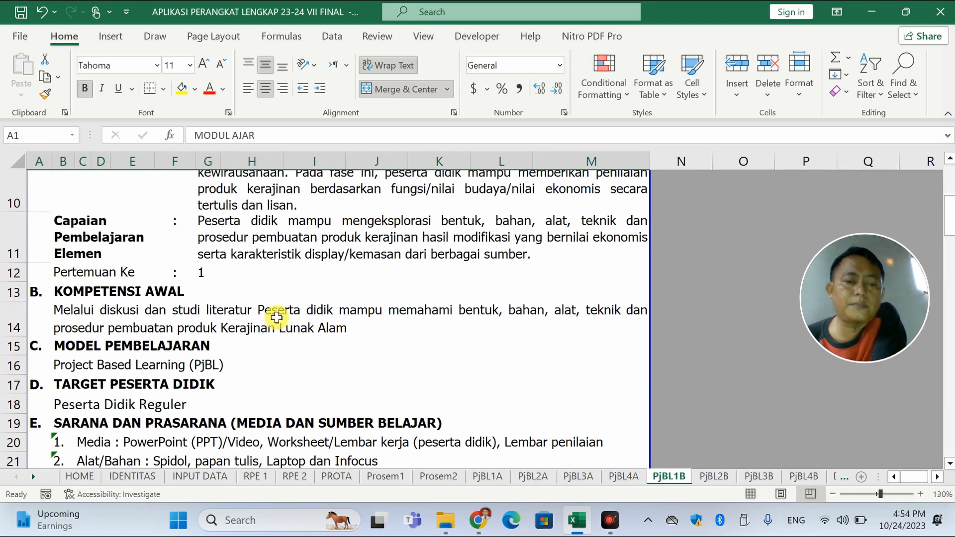
{"action": "scroll", "coordinate": [222, 357], "scroll_direction": "down", "scroll_amount": 2}
{"action": "scroll", "coordinate": [222, 353], "scroll_direction": "up", "scroll_amount": 5}
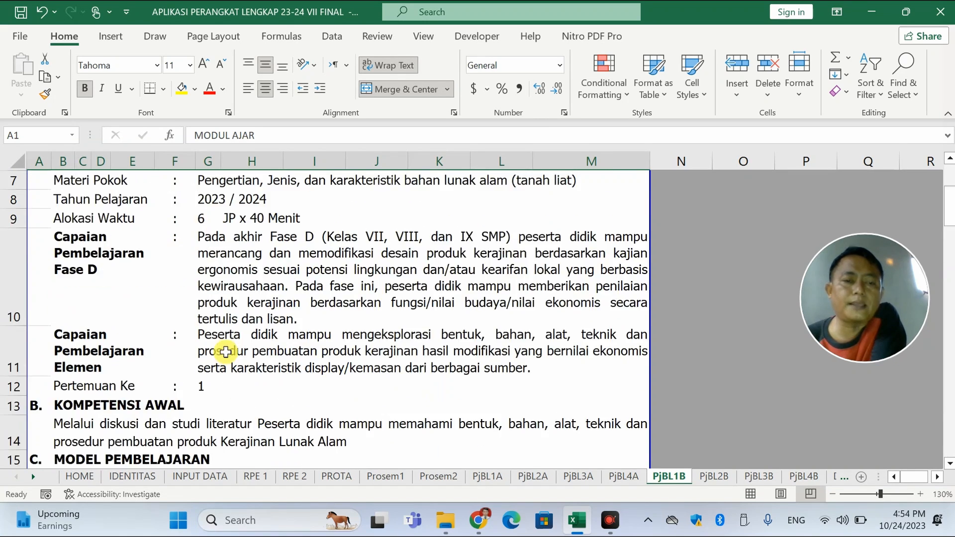
Inspect the Alokasi Waktu formula in cell G9 of PjBL1B, leaving its PROTA reference as it is.
{"action": "left_click", "coordinate": [213, 334]}
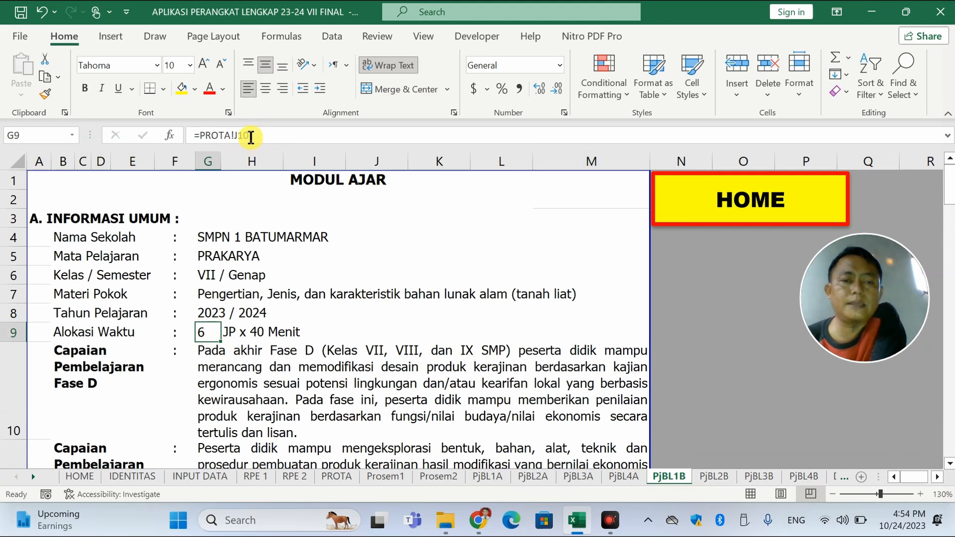
{"action": "left_click_drag", "start_coordinate": [248, 137], "coordinate": [234, 136]}
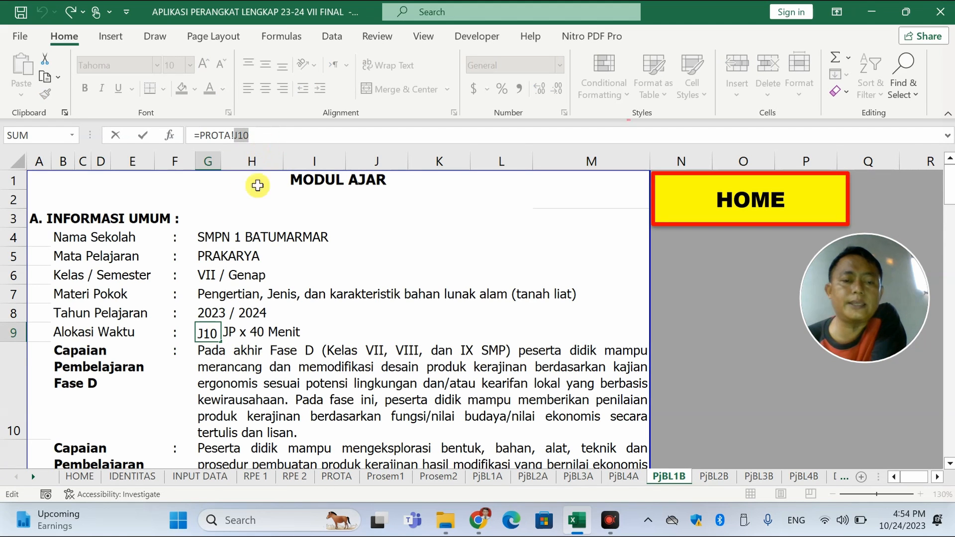
{"action": "key", "text": "Return"}
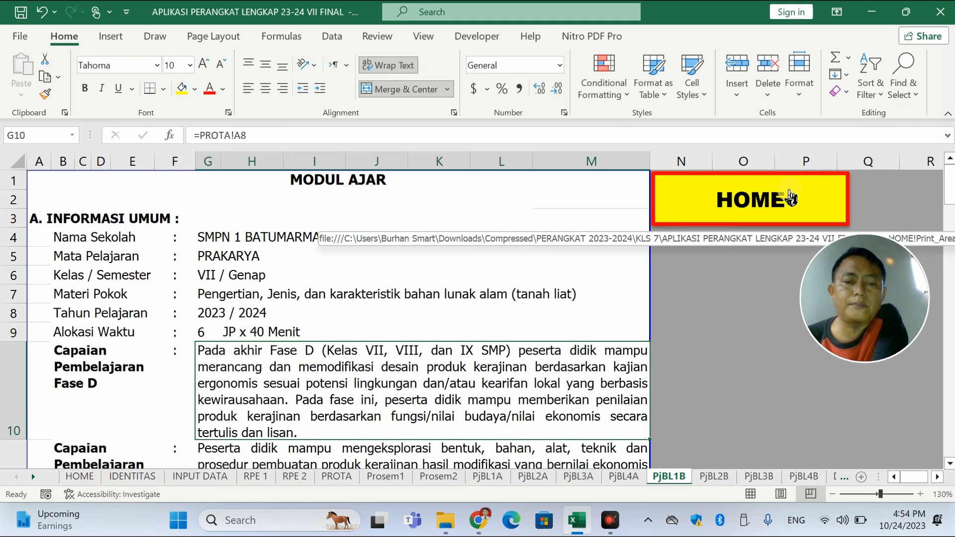
Check on PROTA which Waktu (JP) cells, J17 to J20, belong to the four semester 2 elements.
{"action": "left_click", "coordinate": [337, 477]}
{"action": "scroll", "coordinate": [369, 405], "scroll_direction": "down", "scroll_amount": 5}
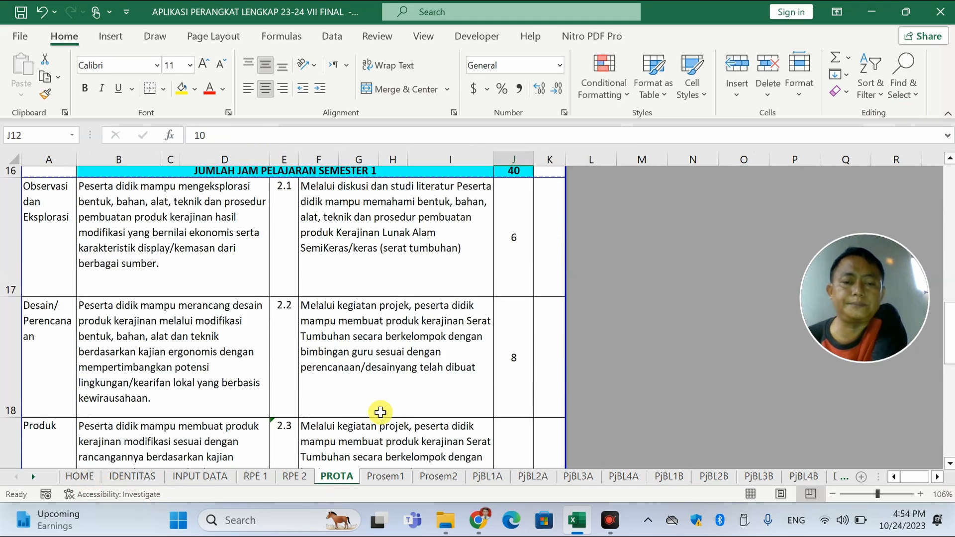
{"action": "scroll", "coordinate": [370, 405], "scroll_direction": "up", "scroll_amount": 5}
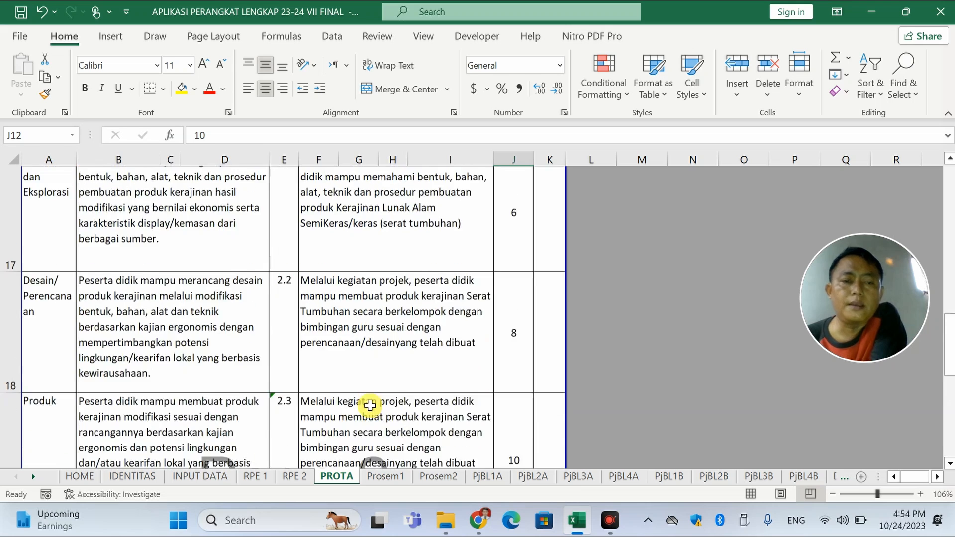
{"action": "left_click", "coordinate": [512, 358]}
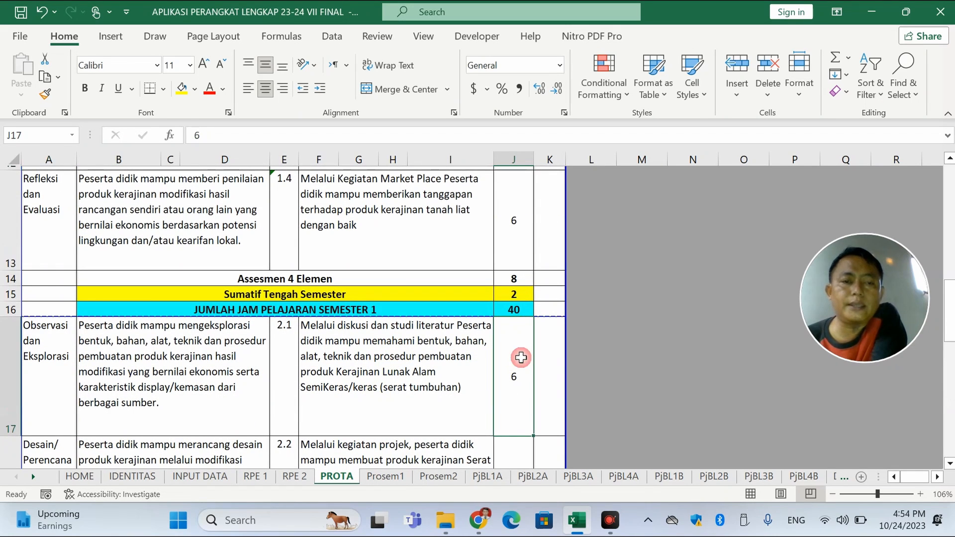
{"action": "scroll", "coordinate": [492, 375], "scroll_direction": "down", "scroll_amount": 3}
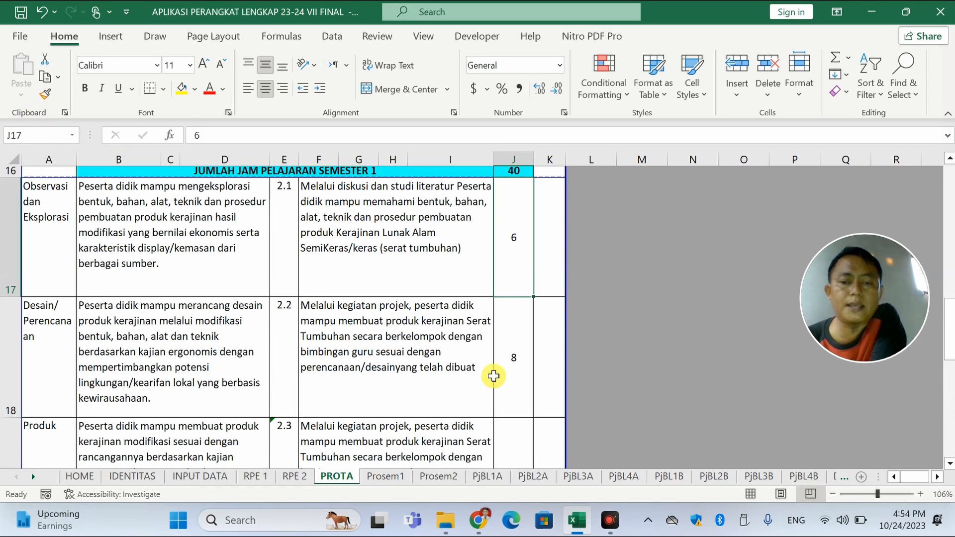
{"action": "left_click", "coordinate": [520, 384]}
{"action": "scroll", "coordinate": [525, 391], "scroll_direction": "down", "scroll_amount": 2}
{"action": "left_click", "coordinate": [525, 391]}
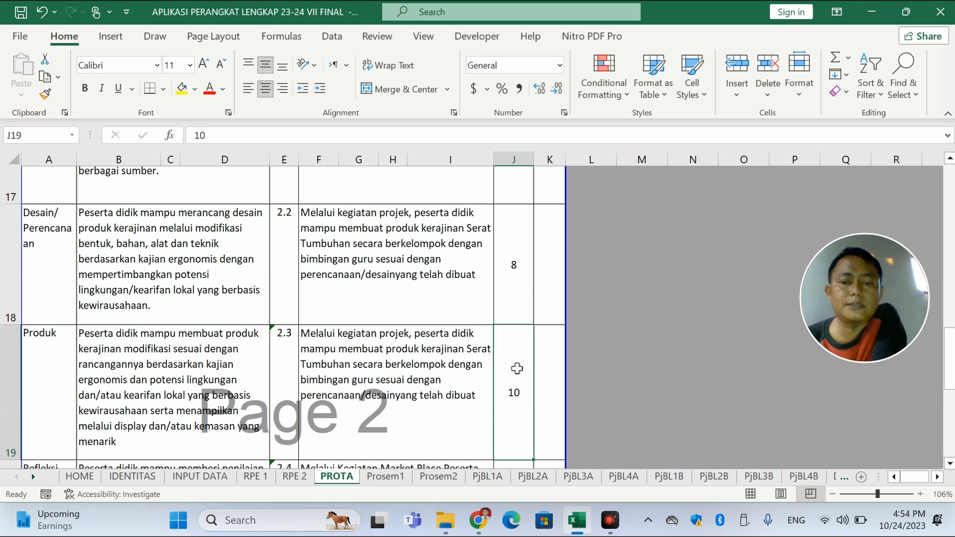
{"action": "scroll", "coordinate": [524, 387], "scroll_direction": "down", "scroll_amount": 1}
{"action": "left_click", "coordinate": [519, 390]}
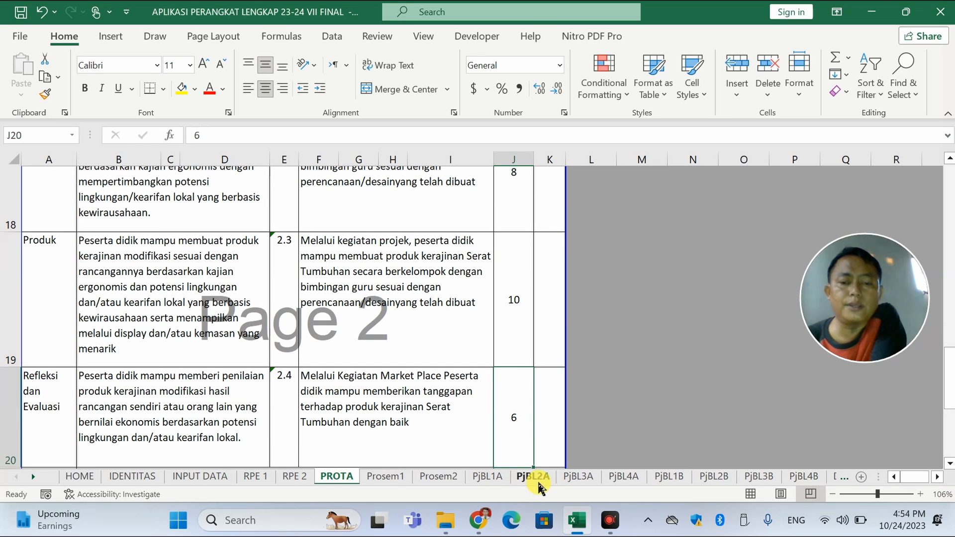
{"action": "scroll", "coordinate": [711, 299], "scroll_direction": "up", "scroll_amount": 6}
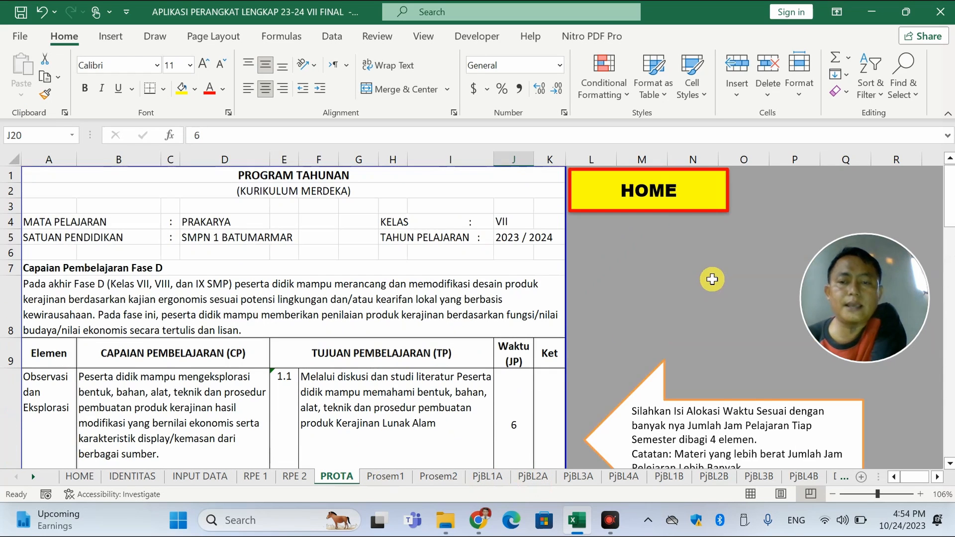
Reopen the GENAP PjBL 1 module from HOME and set its Alokasi Waktu cell G9 to =PROTA!J17.
{"action": "left_click", "coordinate": [675, 201]}
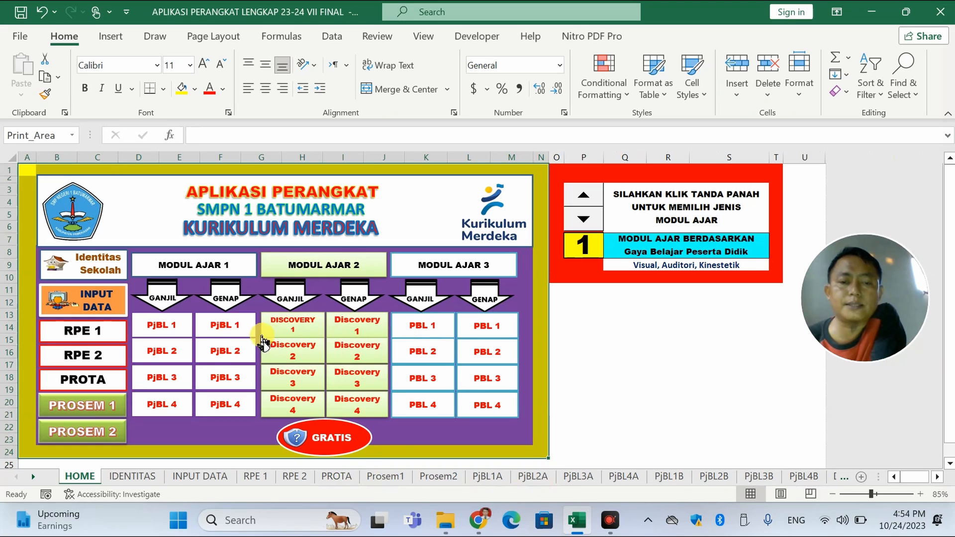
{"action": "left_click", "coordinate": [242, 326]}
{"action": "left_click", "coordinate": [207, 329]}
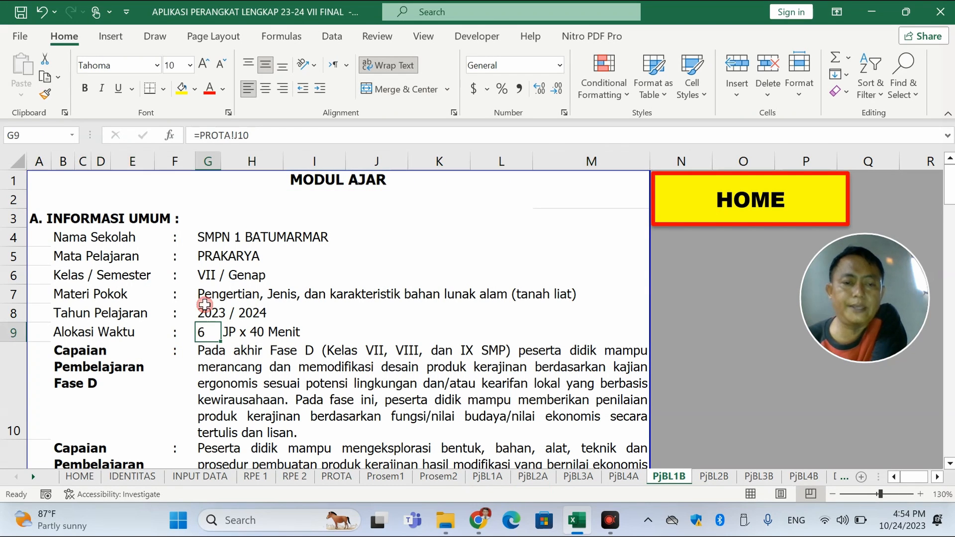
{"action": "left_click", "coordinate": [252, 136]}
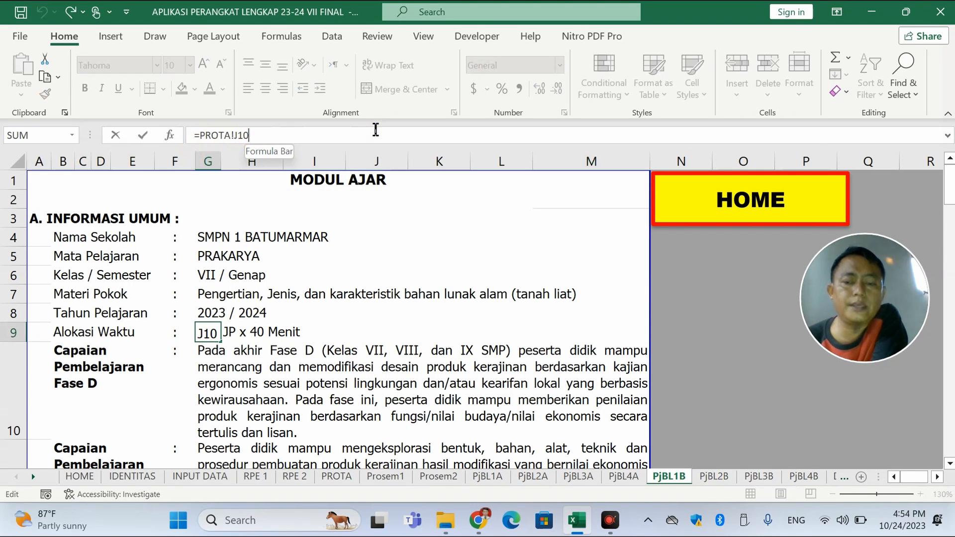
{"action": "key", "text": "BackSpace"}
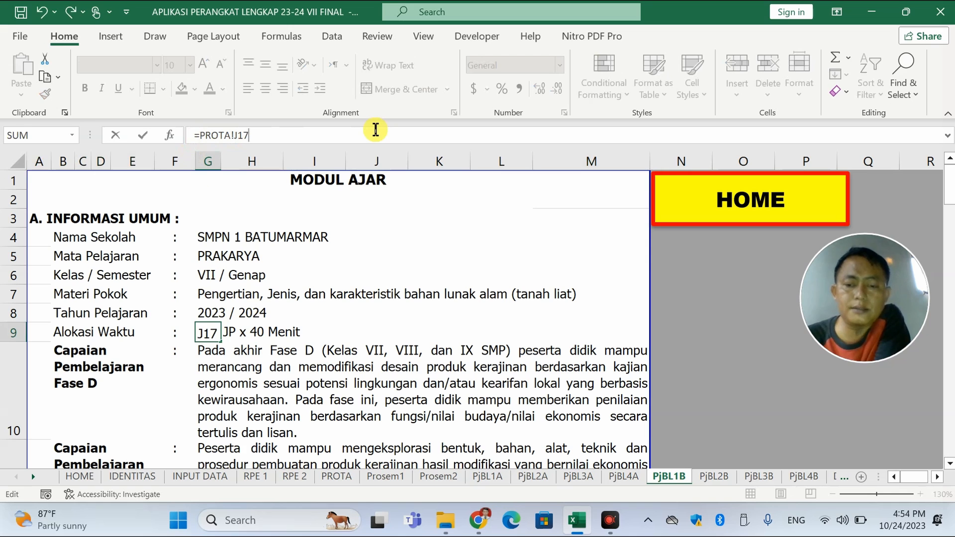
{"action": "key", "text": "Return"}
Set the Alokasi Waktu cell G9 on the PjBL2B sheet to =PROTA!J18.
{"action": "left_click", "coordinate": [714, 476]}
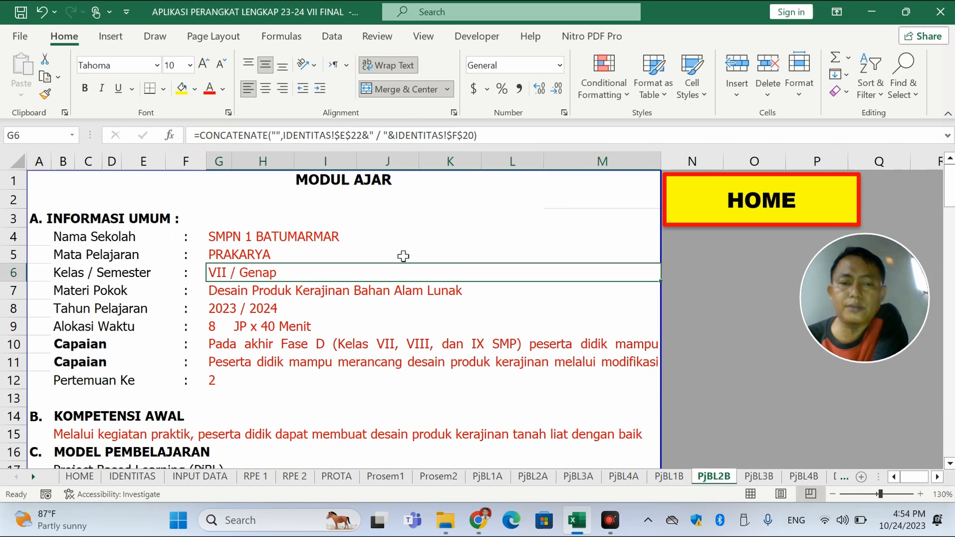
{"action": "left_click", "coordinate": [215, 326]}
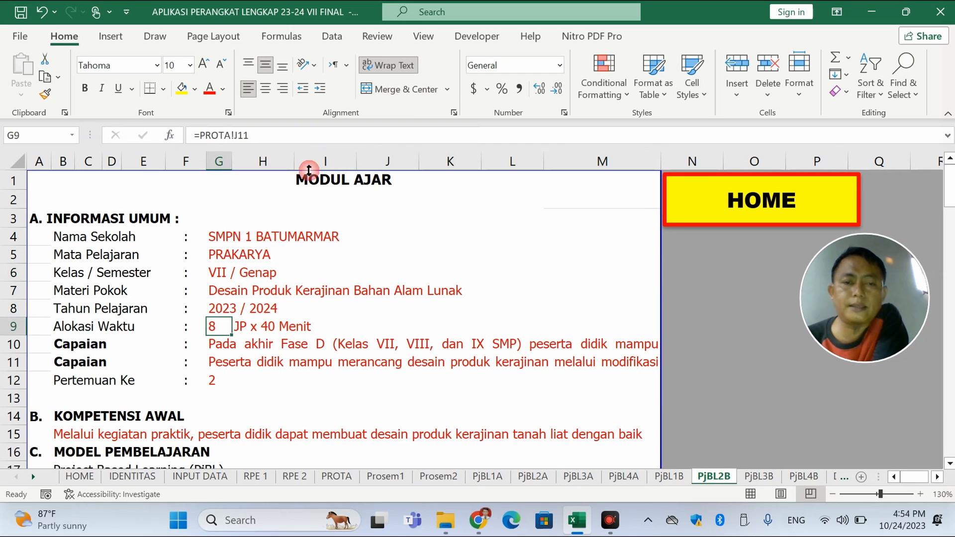
{"action": "left_click", "coordinate": [287, 136]}
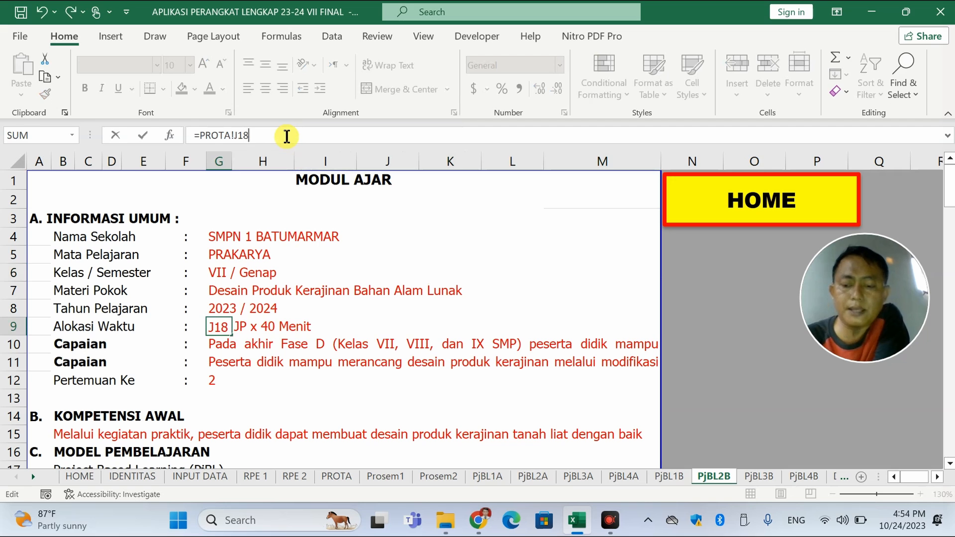
{"action": "key", "text": "Return"}
Edit the Alokasi Waktu formula in cell G9 of PjBL3B that references PROTA's Waktu (JP) column.
{"action": "left_click", "coordinate": [756, 477]}
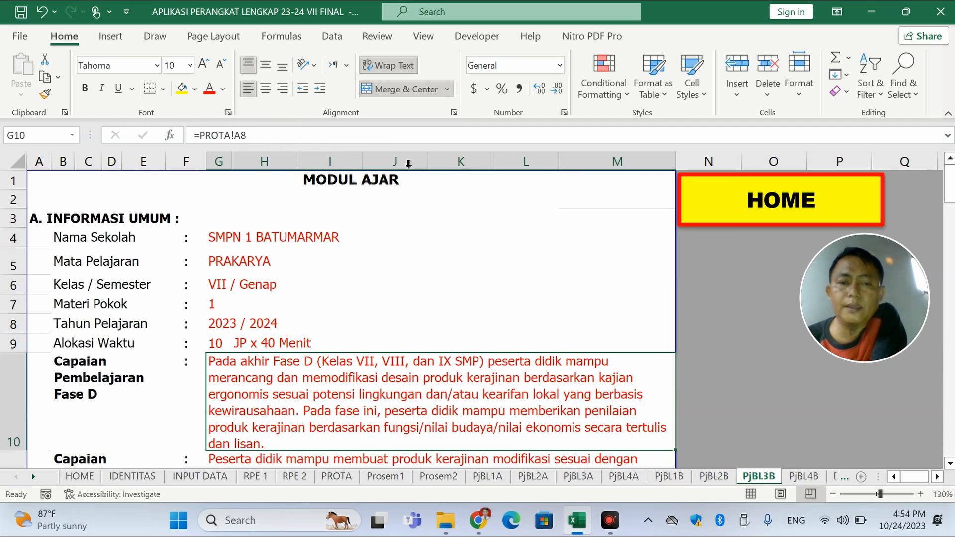
{"action": "left_click", "coordinate": [285, 134]}
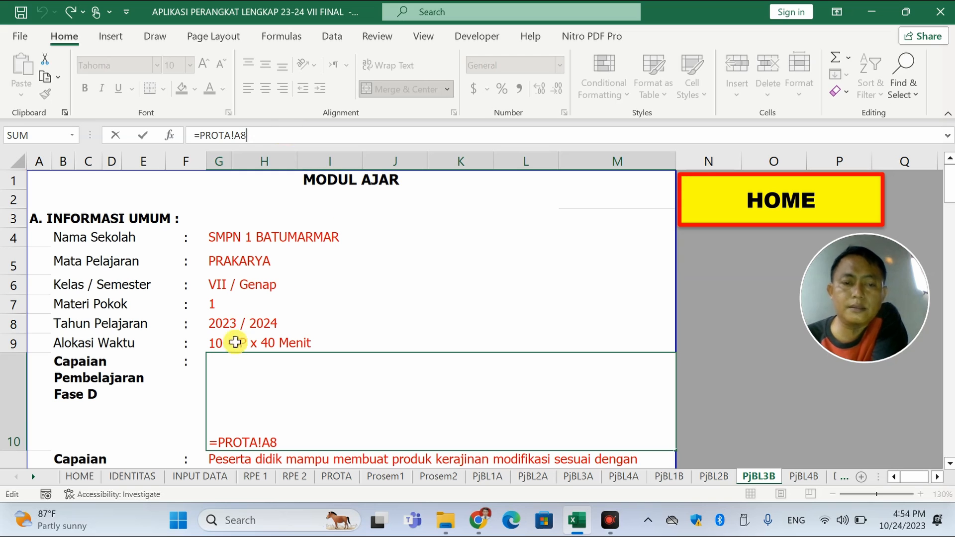
{"action": "left_click", "coordinate": [222, 343]}
{"action": "left_click", "coordinate": [272, 140]}
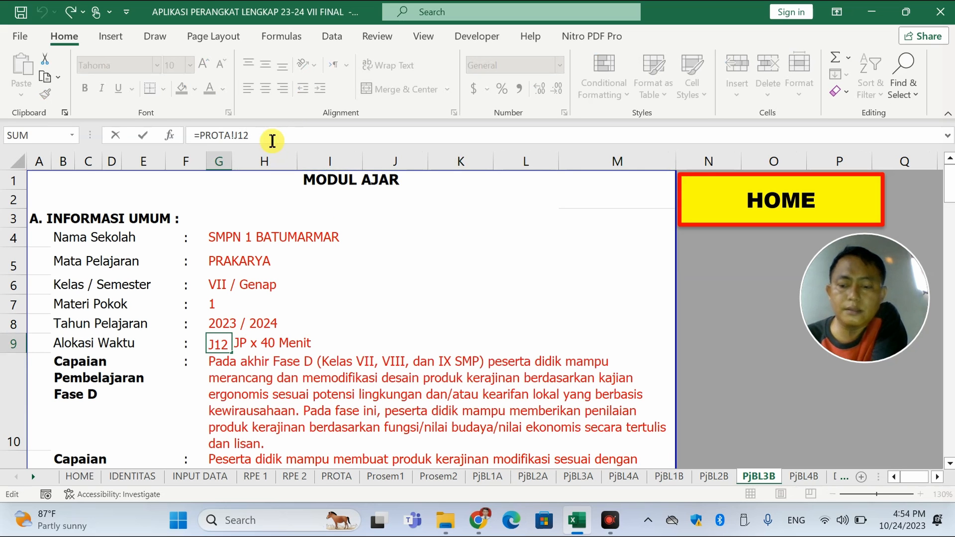
{"action": "key", "text": "Return"}
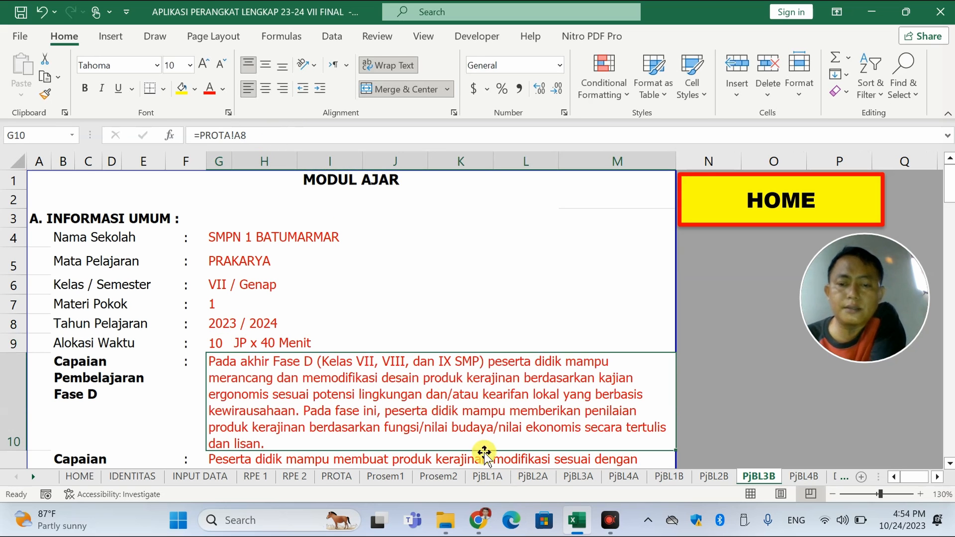
Inspect the Alokasi Waktu formula in cell G9 of PjBL4B and keep its PROTA reference.
{"action": "left_click", "coordinate": [803, 476]}
{"action": "left_click", "coordinate": [215, 241]}
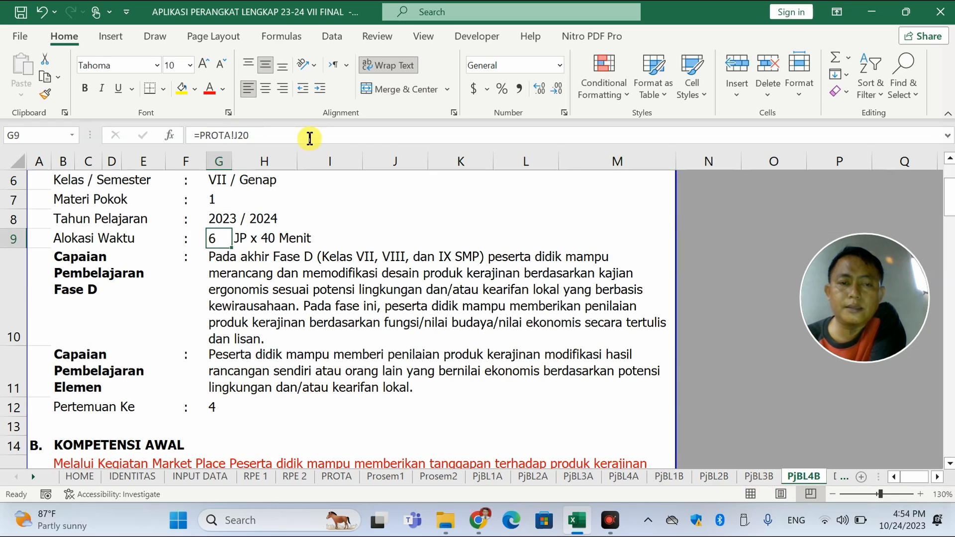
{"action": "left_click", "coordinate": [297, 133]}
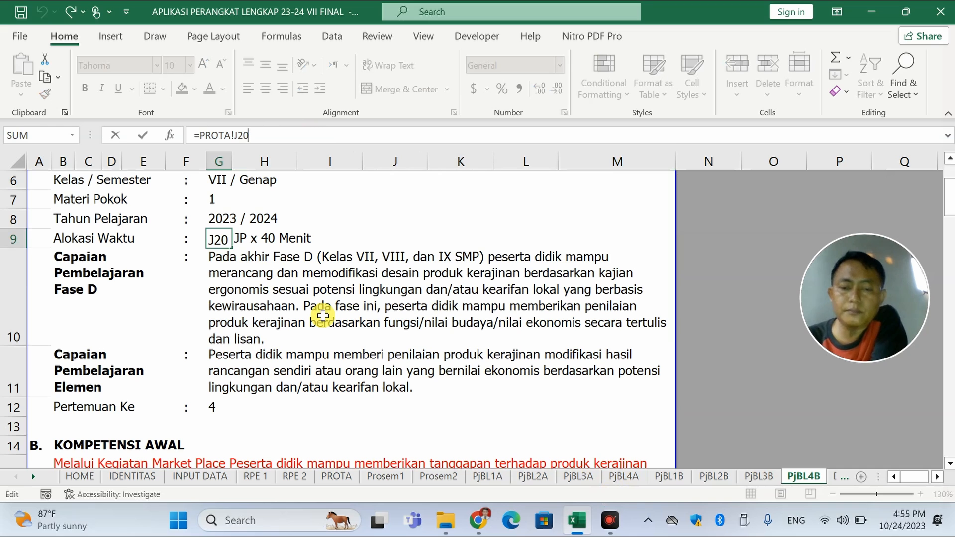
{"action": "key", "text": "Return"}
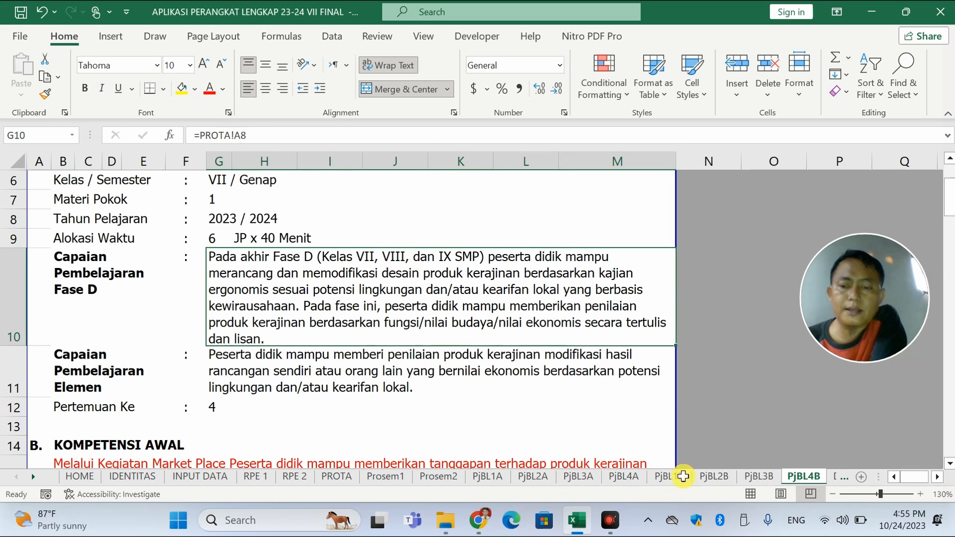
Open the PjBL4A sheet and inspect the row reference in its Alokasi Waktu formula in cell G9.
{"action": "left_click", "coordinate": [623, 476]}
{"action": "scroll", "coordinate": [308, 324], "scroll_direction": "up", "scroll_amount": 10}
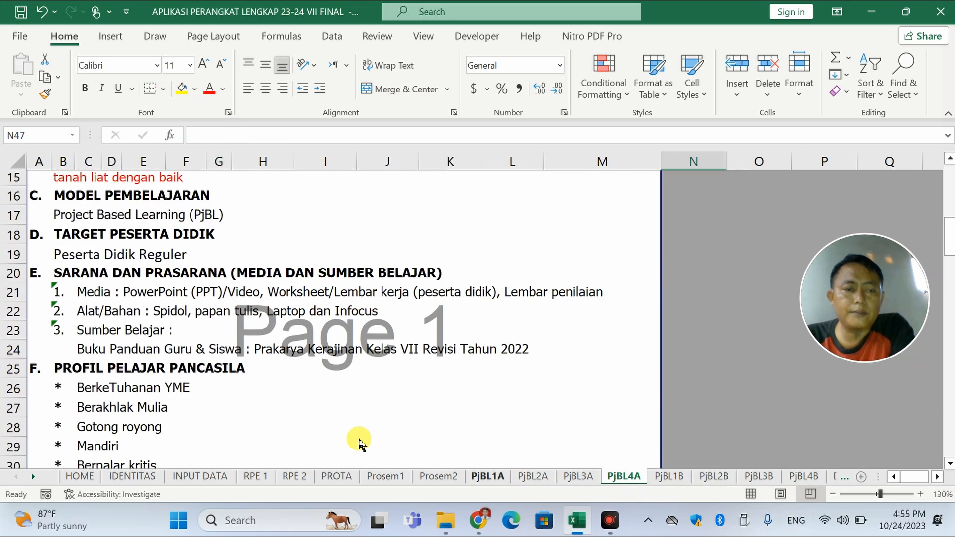
{"action": "left_click", "coordinate": [220, 342]}
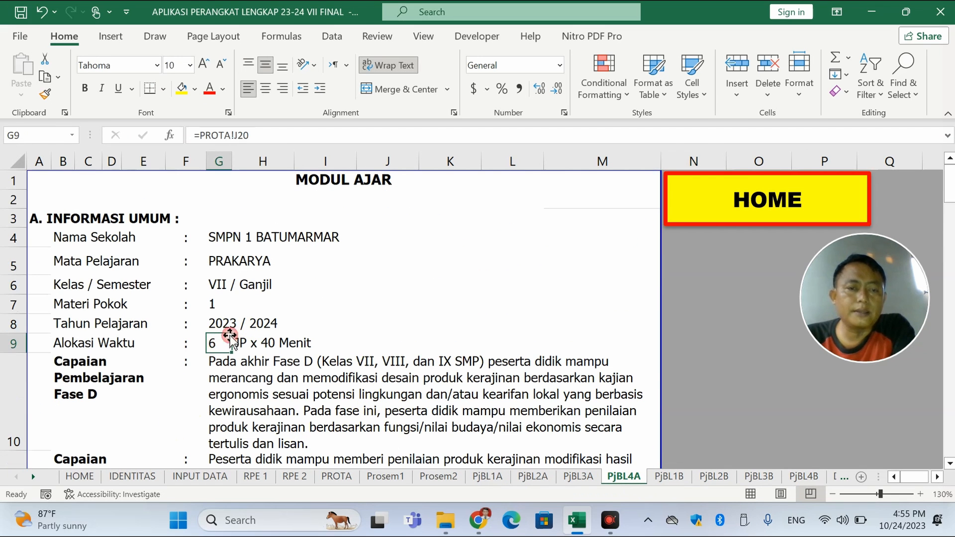
{"action": "left_click", "coordinate": [267, 129]}
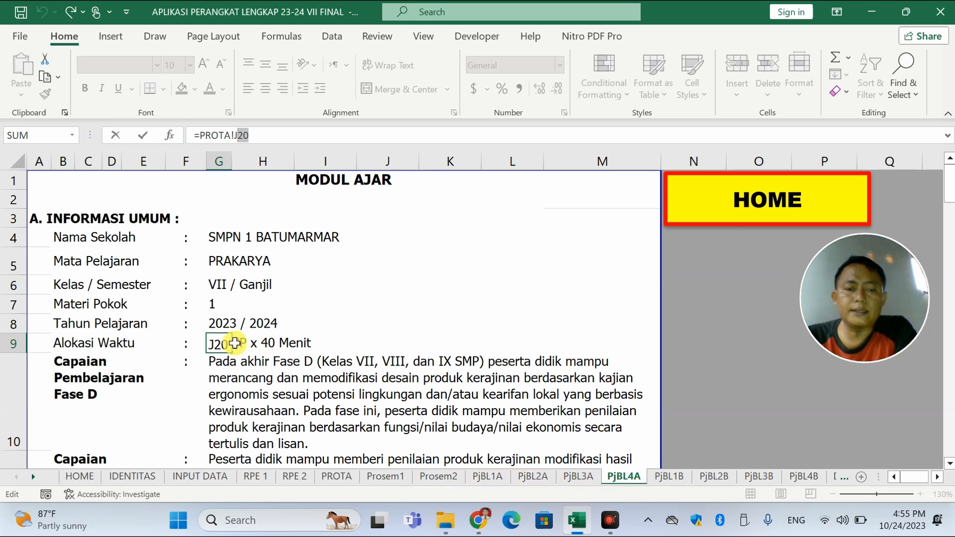
Test the GANJIL PjBL 4 link from HOME and check the semester 1 Refleksi dan Evaluasi hours cell J13 on PROTA.
{"action": "left_click", "coordinate": [779, 202]}
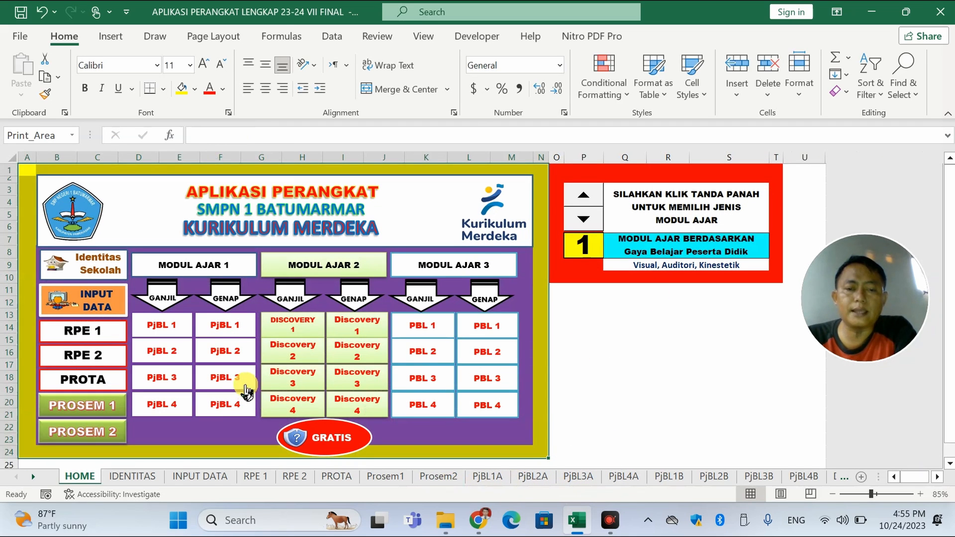
{"action": "left_click", "coordinate": [160, 403]}
{"action": "left_click", "coordinate": [724, 209]}
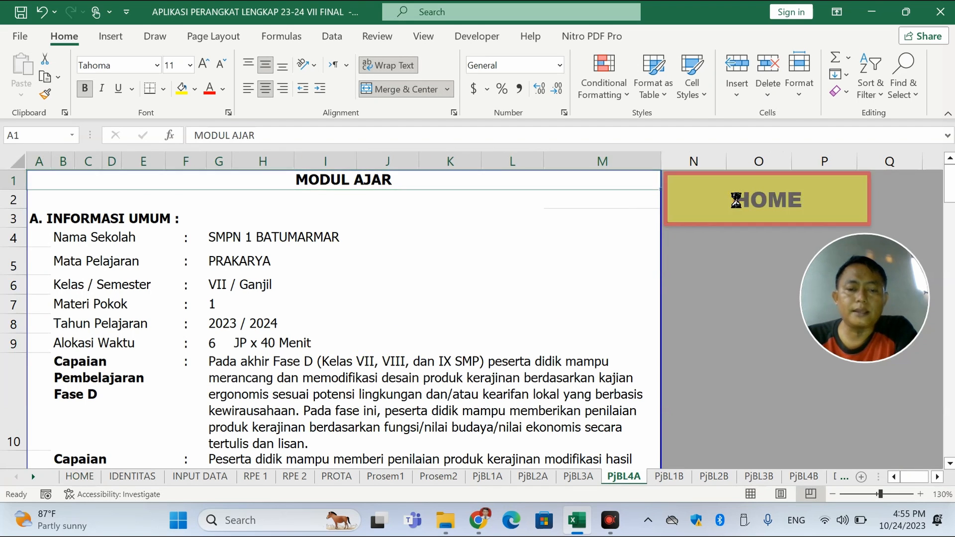
{"action": "left_click", "coordinate": [337, 476]}
{"action": "scroll", "coordinate": [358, 368], "scroll_direction": "down", "scroll_amount": 6}
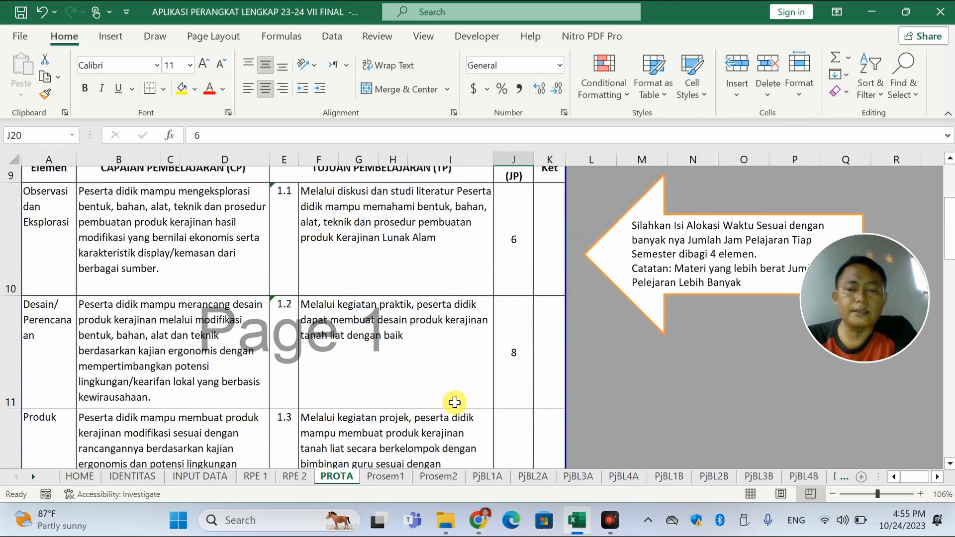
{"action": "scroll", "coordinate": [510, 414], "scroll_direction": "down", "scroll_amount": 2}
{"action": "left_click", "coordinate": [511, 363]}
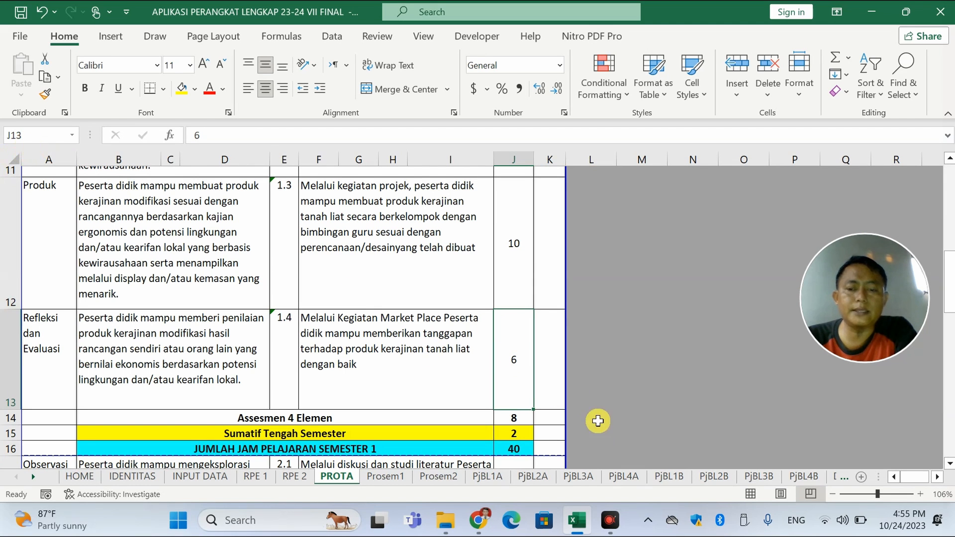
Return to PjBL4A and edit the PROTA reference in the Alokasi Waktu formula in cell G9.
{"action": "left_click", "coordinate": [626, 478]}
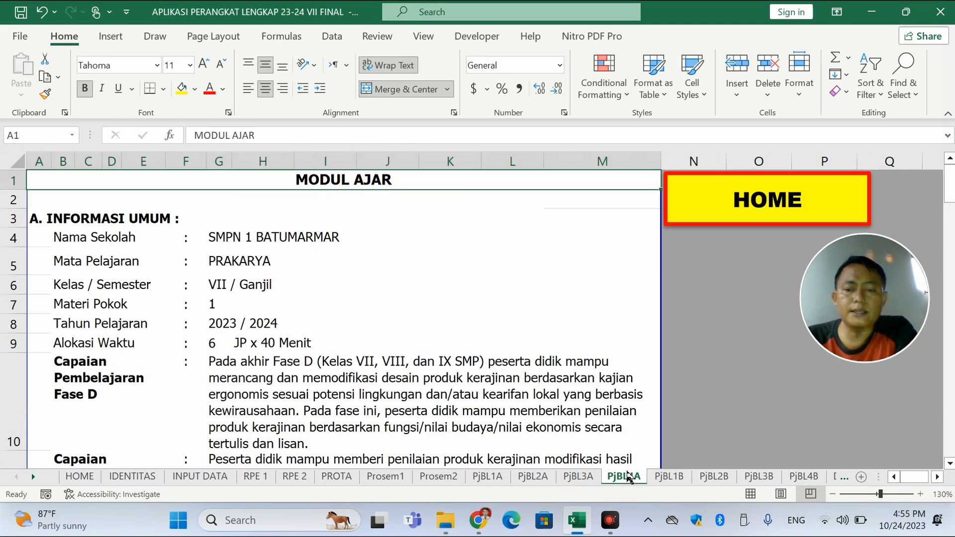
{"action": "left_click", "coordinate": [218, 343]}
{"action": "left_click", "coordinate": [251, 135]}
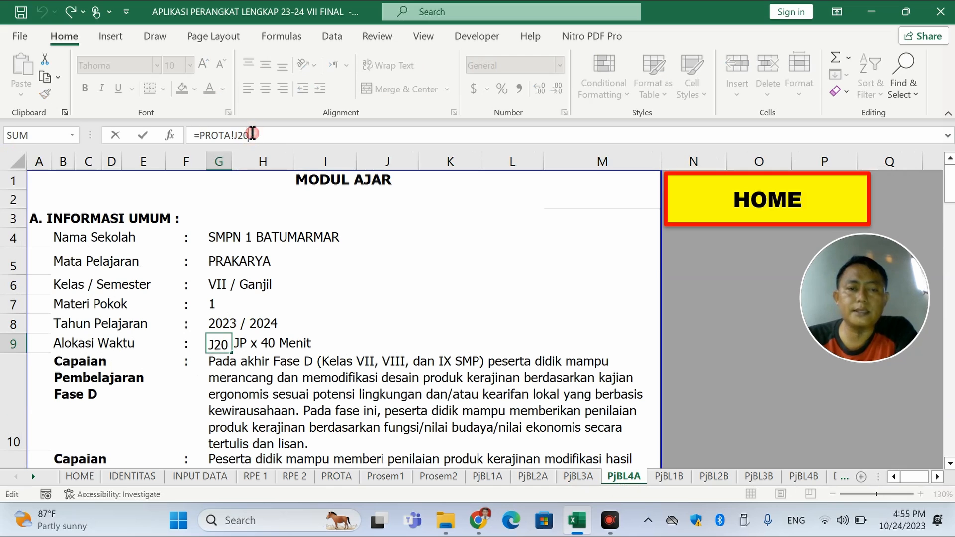
{"action": "key", "text": "Return"}
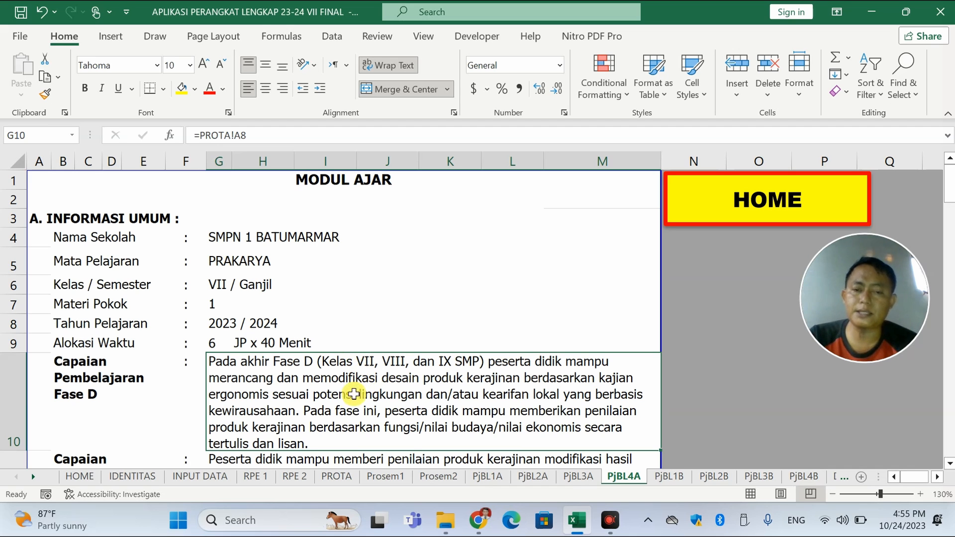
{"action": "scroll", "coordinate": [437, 398], "scroll_direction": "down", "scroll_amount": 2}
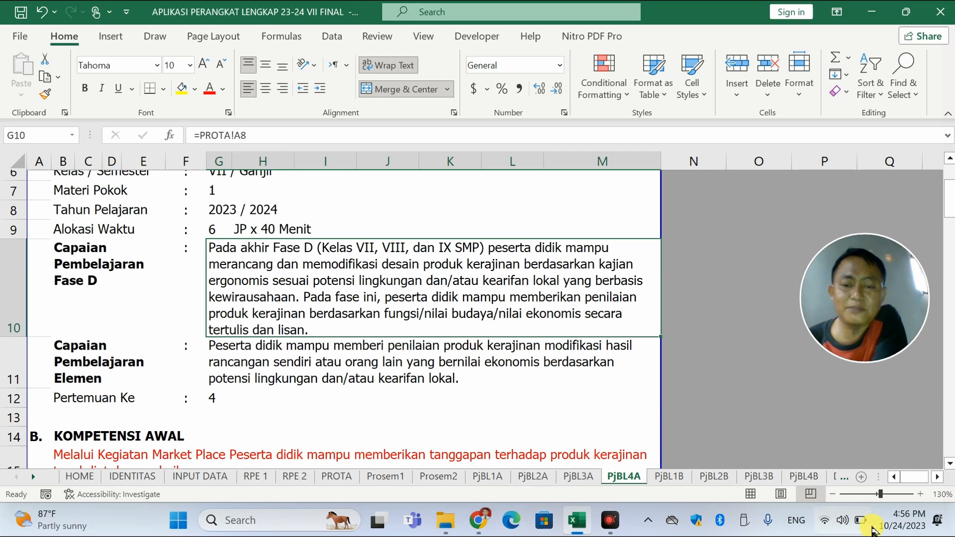
Inspect the Kompetensi Awal formula in cell B15 of PjBL4A and the Alokasi Waktu formula in cell G9 of PjBL4B.
{"action": "scroll", "coordinate": [438, 438], "scroll_direction": "down", "scroll_amount": 2}
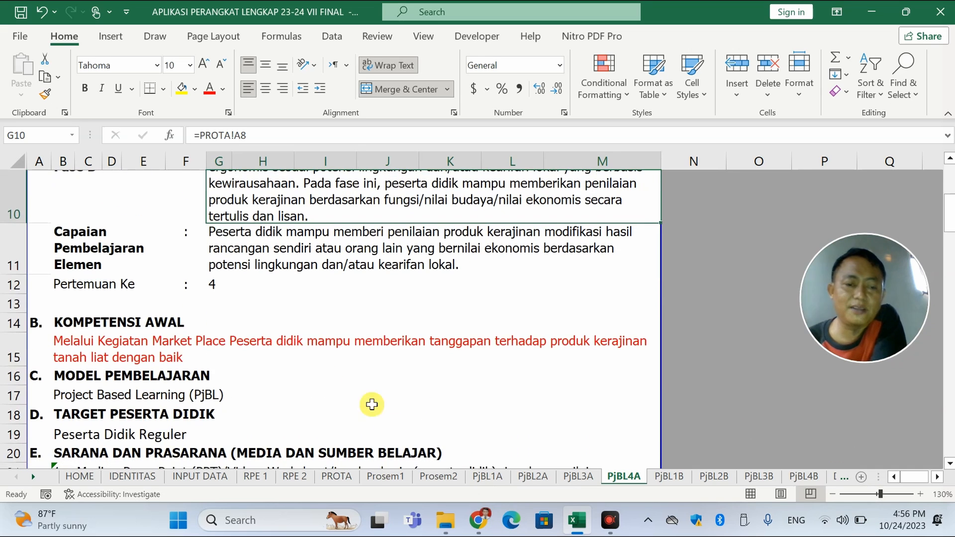
{"action": "left_click", "coordinate": [296, 345]}
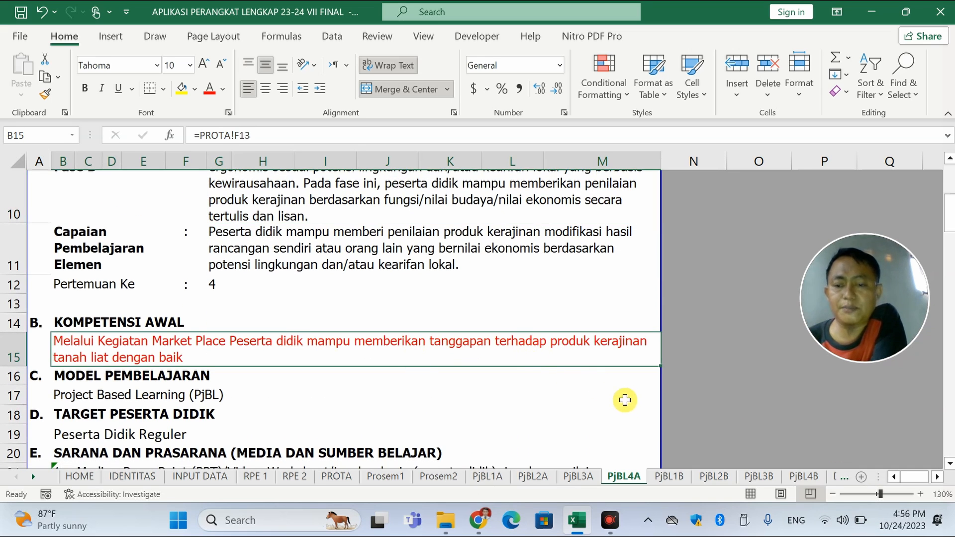
{"action": "left_click", "coordinate": [713, 477]}
{"action": "left_click", "coordinate": [758, 476]}
{"action": "left_click", "coordinate": [804, 476]}
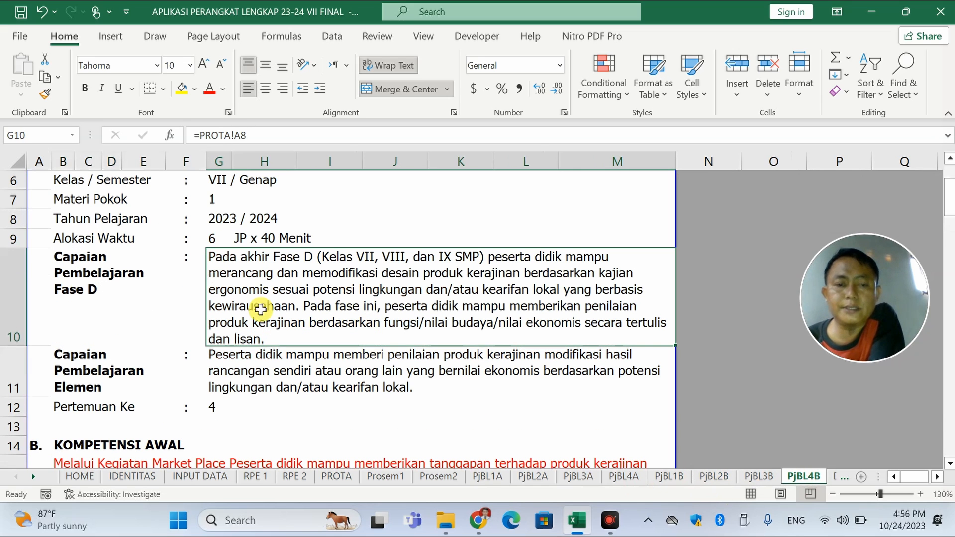
{"action": "left_click", "coordinate": [222, 240]}
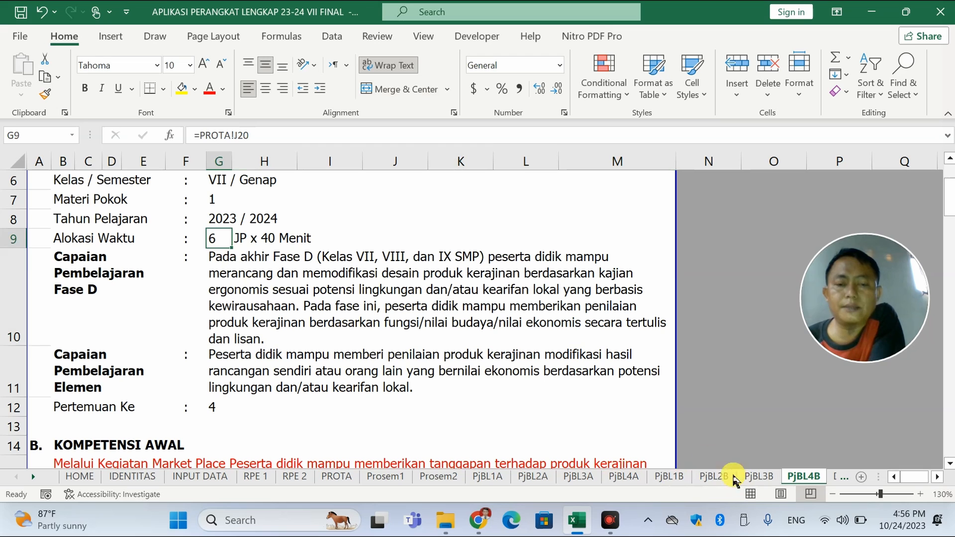
{"action": "left_click", "coordinate": [297, 284]}
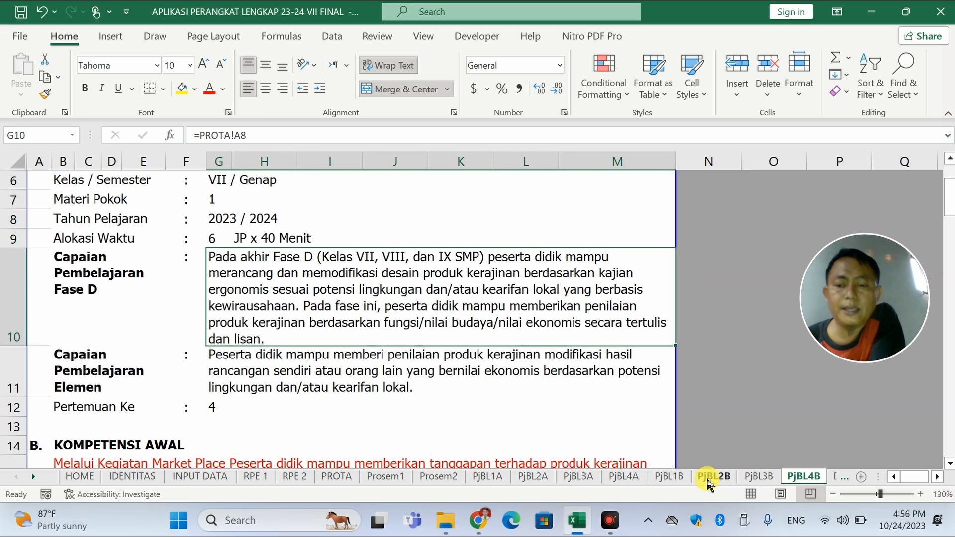
Open the PjBL1B sheet and inspect the PROTA references in its Capaian Pembelajaran formulas in cells G11 and G10.
{"action": "left_click", "coordinate": [668, 477]}
{"action": "scroll", "coordinate": [319, 321], "scroll_direction": "down", "scroll_amount": 1}
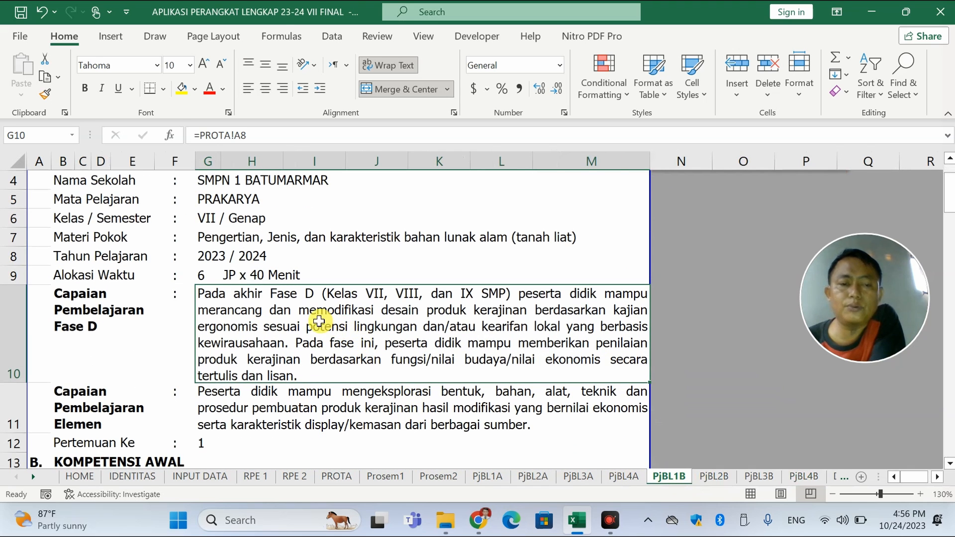
{"action": "left_click", "coordinate": [318, 411]}
{"action": "scroll", "coordinate": [183, 389], "scroll_direction": "down", "scroll_amount": 2}
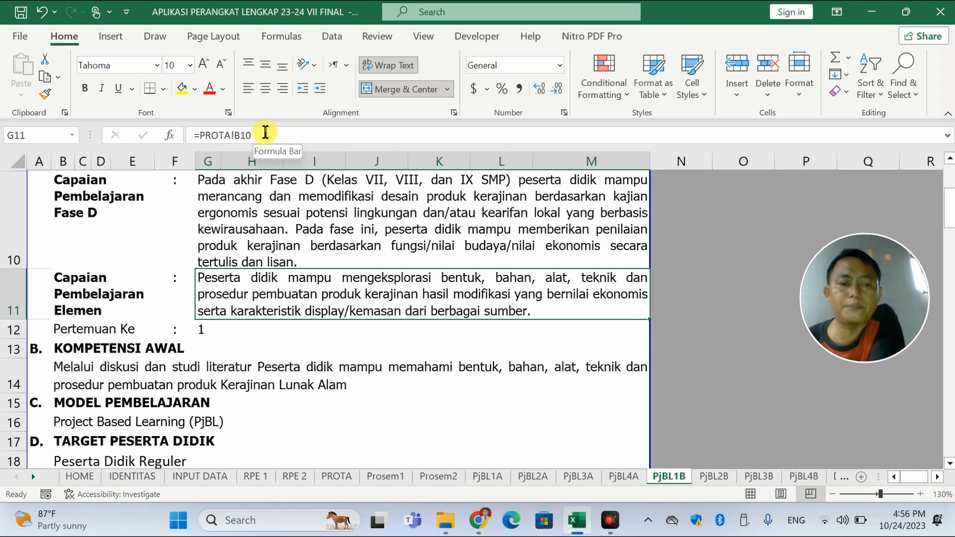
{"action": "left_click", "coordinate": [267, 226]}
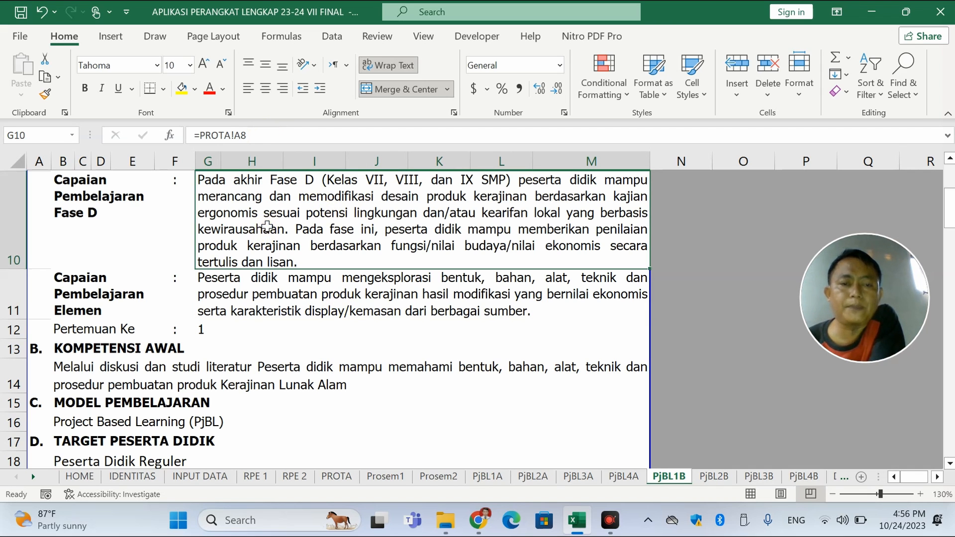
{"action": "left_click", "coordinate": [274, 138]}
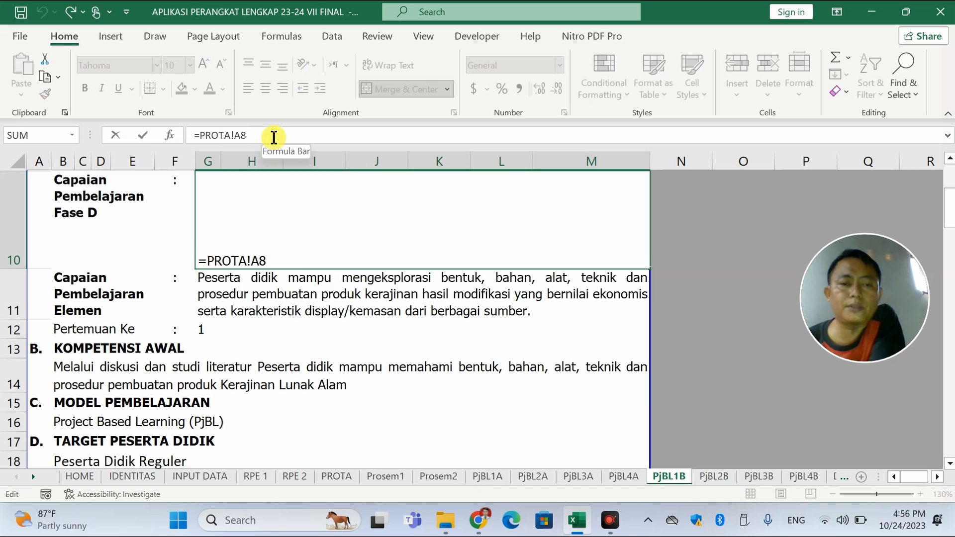
{"action": "key", "text": "Return"}
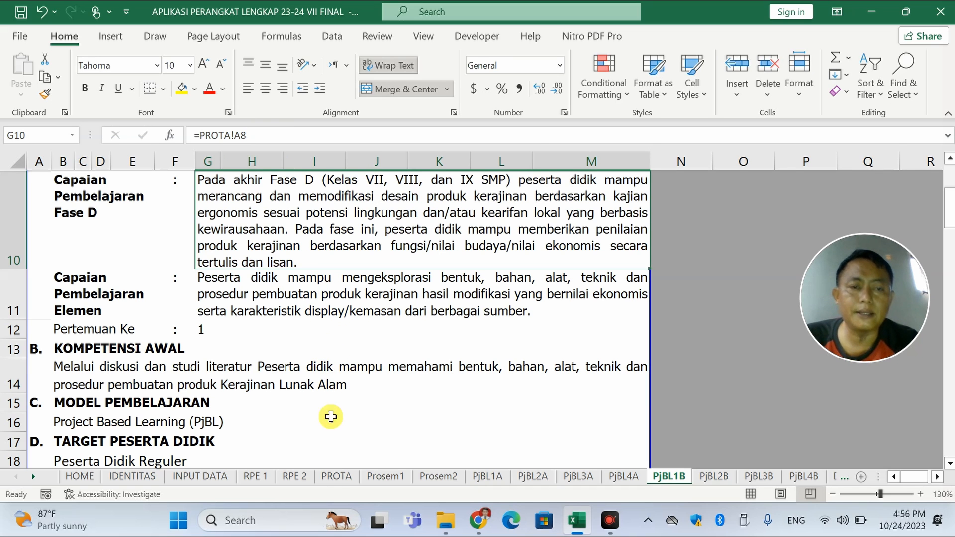
Check the source cells on PROTA: Capaian Pembelajaran Fase D in A8 and the semester 1 Observasi dan Eksplorasi entries in row 10.
{"action": "left_click", "coordinate": [336, 476]}
{"action": "scroll", "coordinate": [271, 299], "scroll_direction": "up", "scroll_amount": 6}
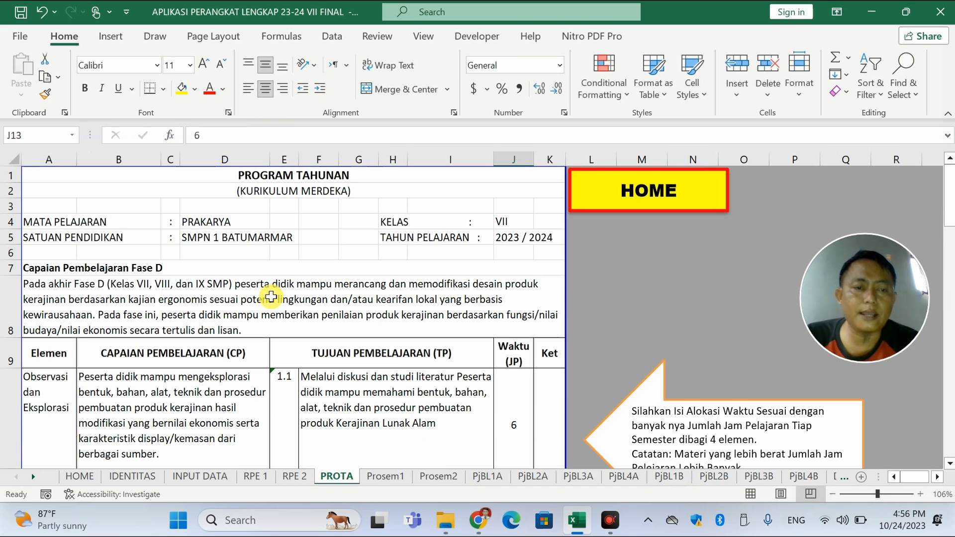
{"action": "left_click", "coordinate": [271, 297]}
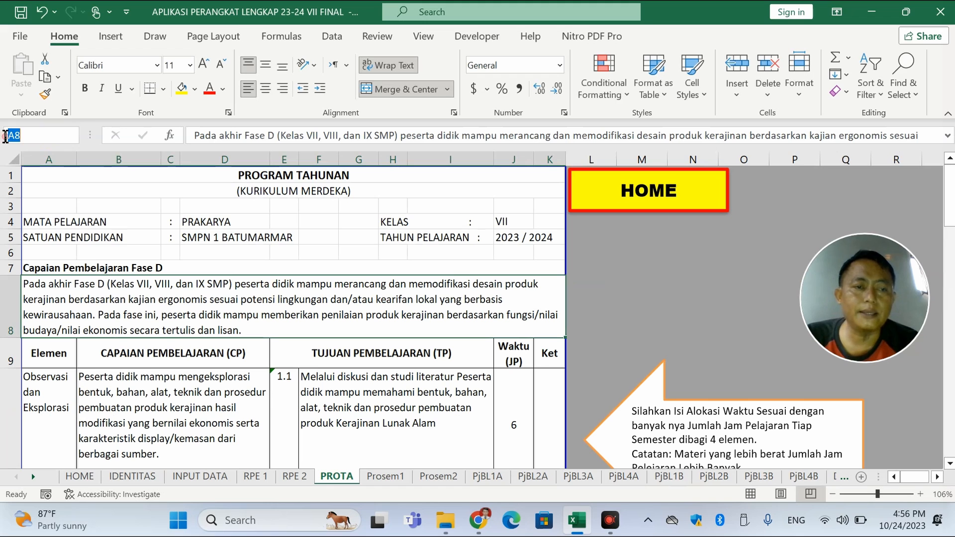
{"action": "left_click", "coordinate": [365, 320]}
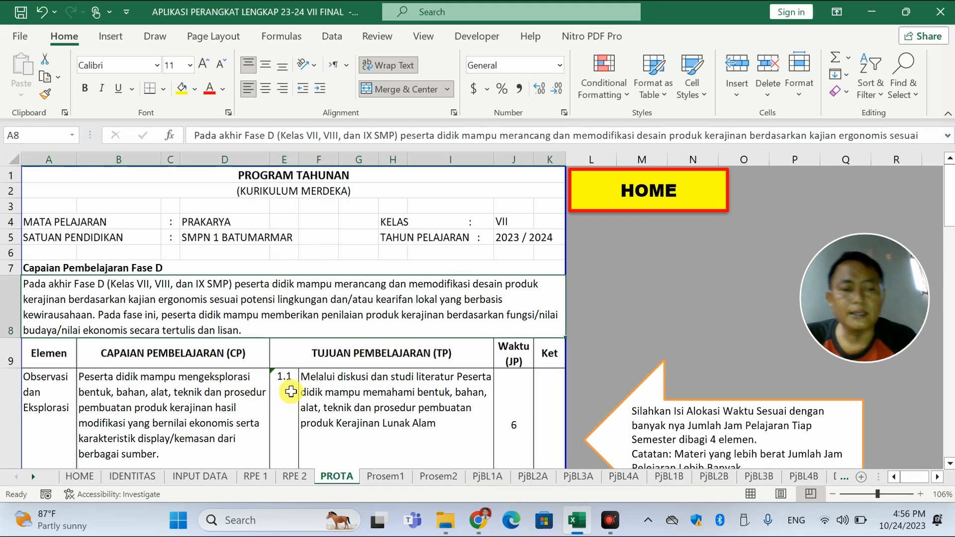
{"action": "scroll", "coordinate": [343, 408], "scroll_direction": "down", "scroll_amount": 3}
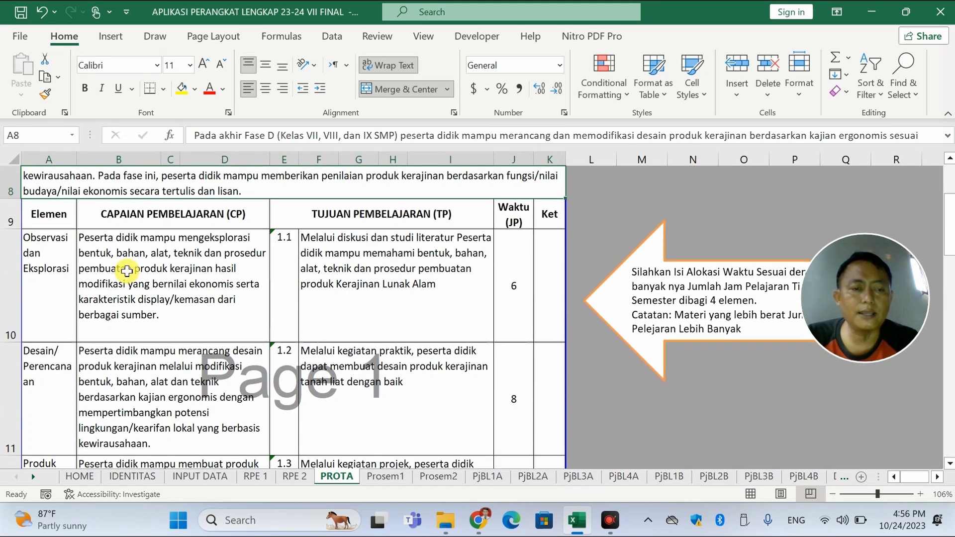
{"action": "left_click", "coordinate": [127, 271]}
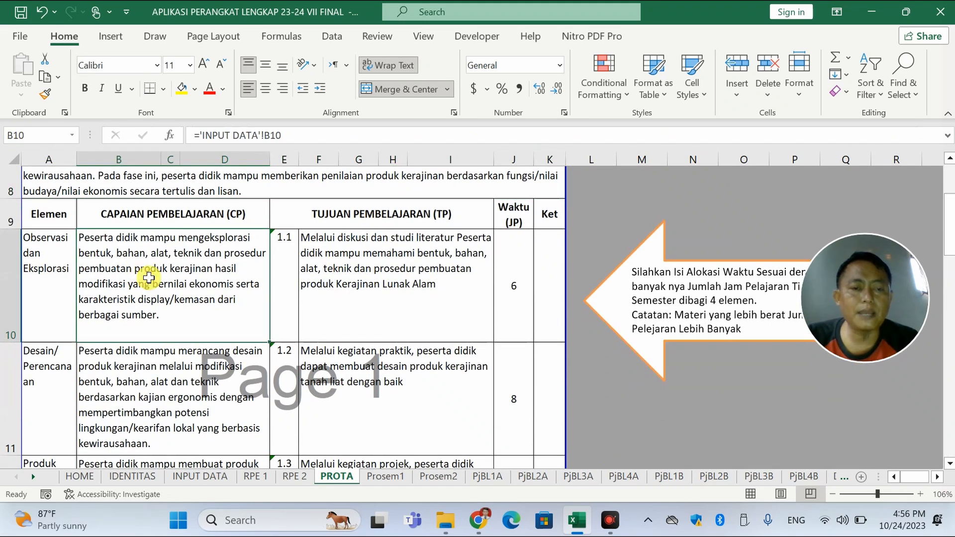
{"action": "left_click", "coordinate": [41, 266]}
{"action": "left_click", "coordinate": [205, 276]}
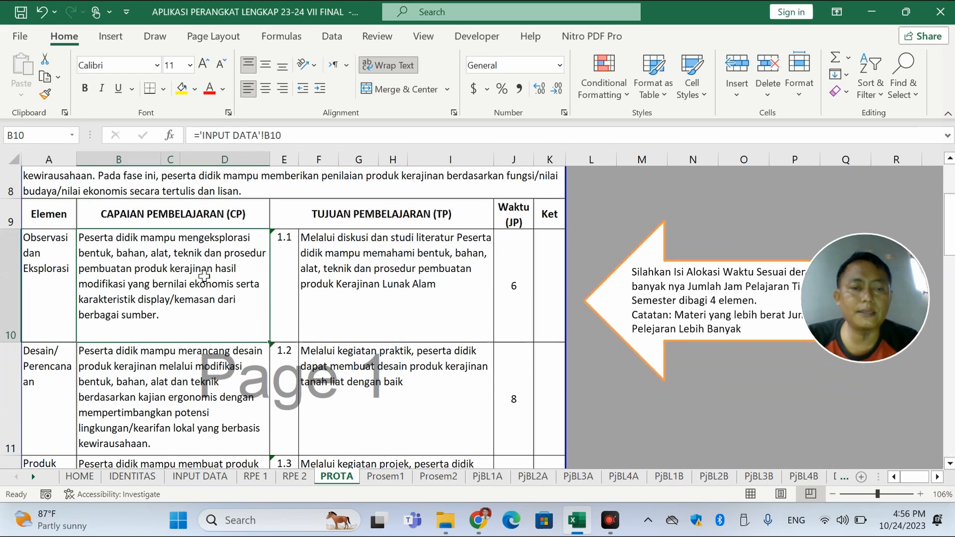
{"action": "left_click", "coordinate": [397, 288]}
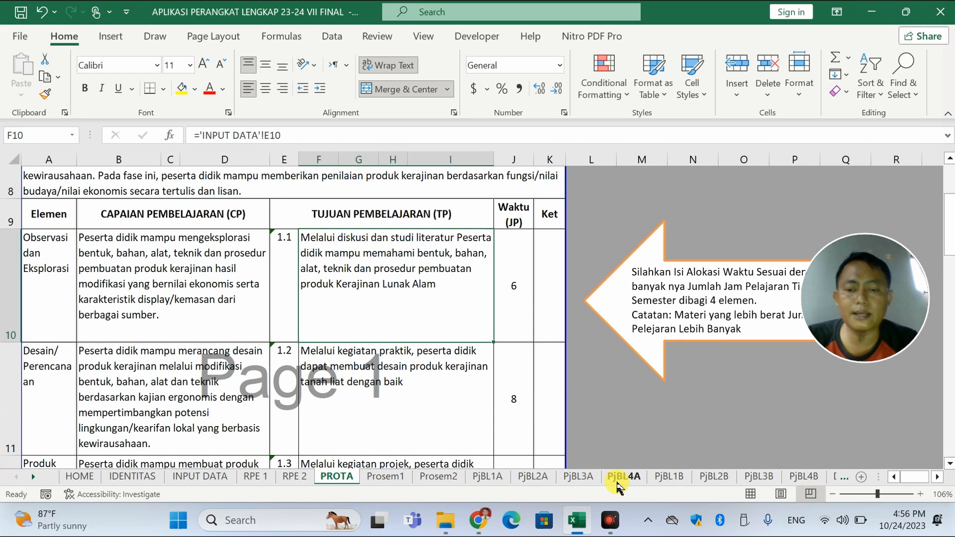
Review the identity, Kompetensi Awal and Kegiatan Inti sections of the PjBL1A sheet for comparison with PjBL1B.
{"action": "left_click", "coordinate": [665, 478]}
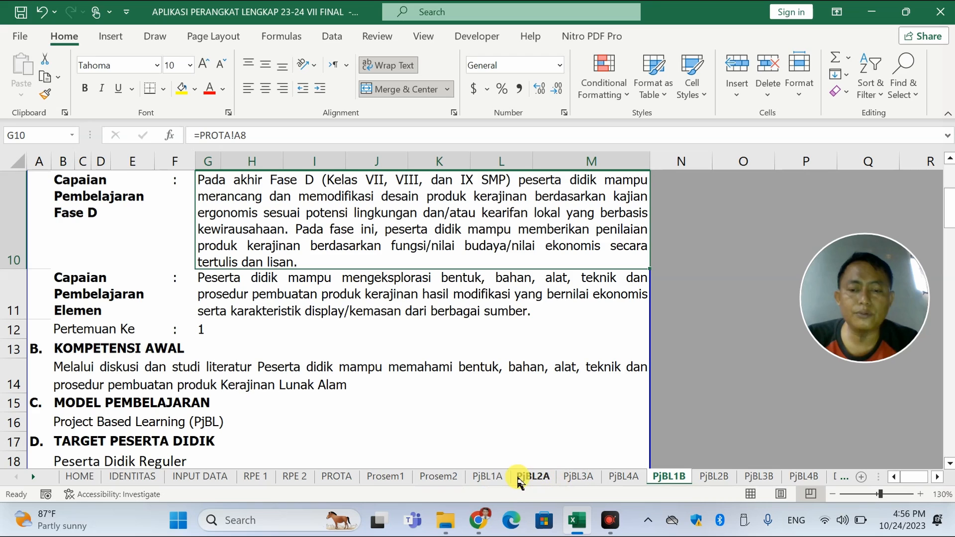
{"action": "left_click", "coordinate": [494, 478]}
{"action": "scroll", "coordinate": [246, 411], "scroll_direction": "down", "scroll_amount": 5}
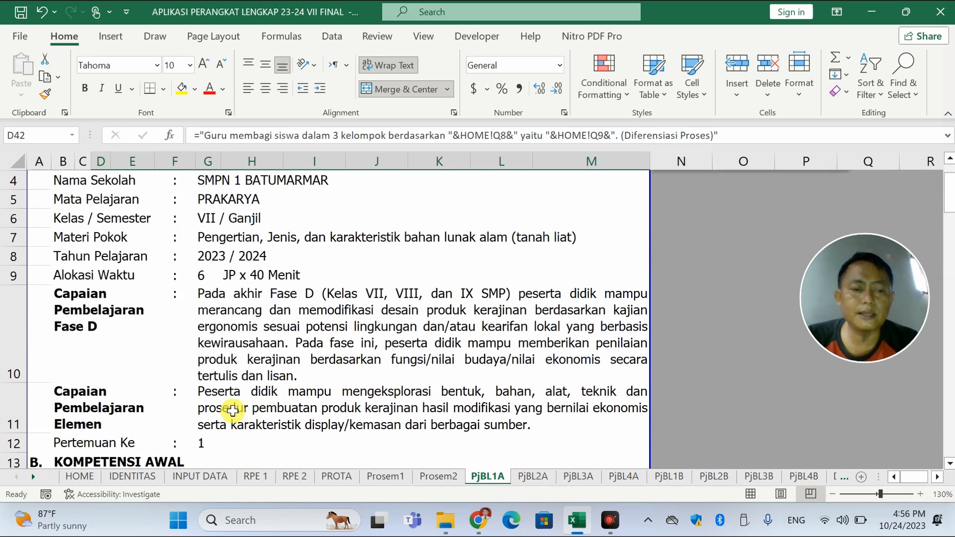
{"action": "scroll", "coordinate": [331, 426], "scroll_direction": "down", "scroll_amount": 2}
{"action": "scroll", "coordinate": [330, 426], "scroll_direction": "up", "scroll_amount": 3}
{"action": "scroll", "coordinate": [341, 421], "scroll_direction": "up", "scroll_amount": 2}
{"action": "scroll", "coordinate": [342, 419], "scroll_direction": "down", "scroll_amount": 1}
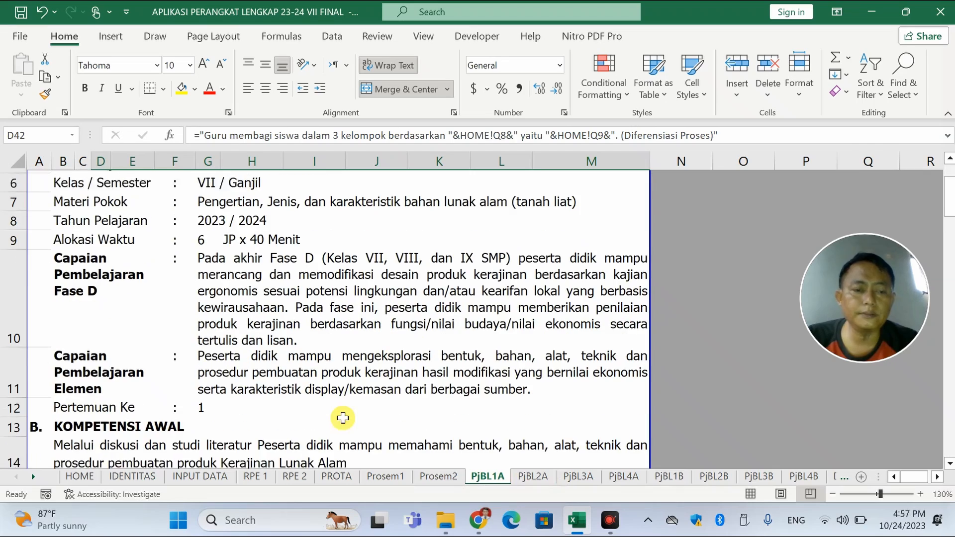
{"action": "scroll", "coordinate": [348, 416], "scroll_direction": "down", "scroll_amount": 13}
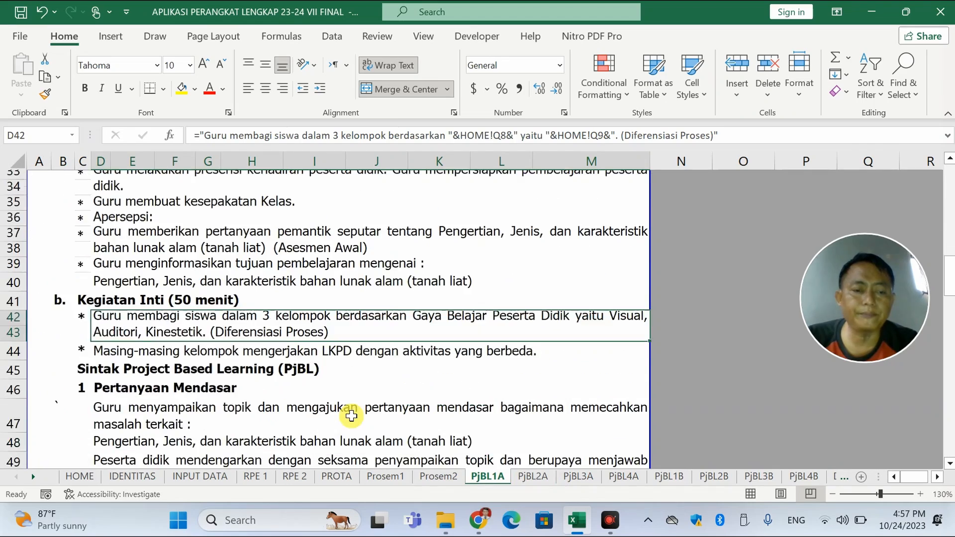
{"action": "scroll", "coordinate": [357, 413], "scroll_direction": "up", "scroll_amount": 6}
{"action": "scroll", "coordinate": [358, 413], "scroll_direction": "up", "scroll_amount": 7}
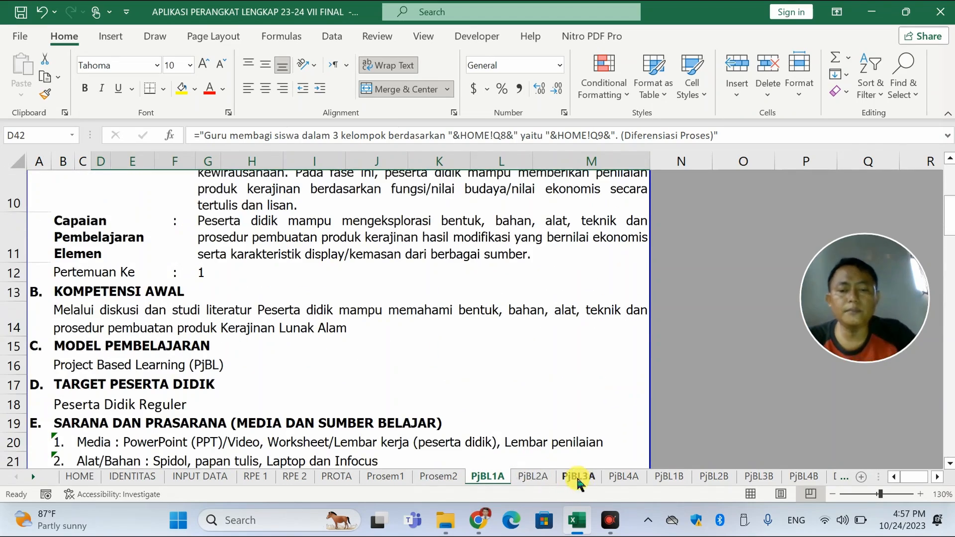
Return to PjBL1B and inspect the Capaian Pembelajaran Elemen formula in cell G11.
{"action": "left_click", "coordinate": [666, 477]}
{"action": "scroll", "coordinate": [348, 390], "scroll_direction": "up", "scroll_amount": 4}
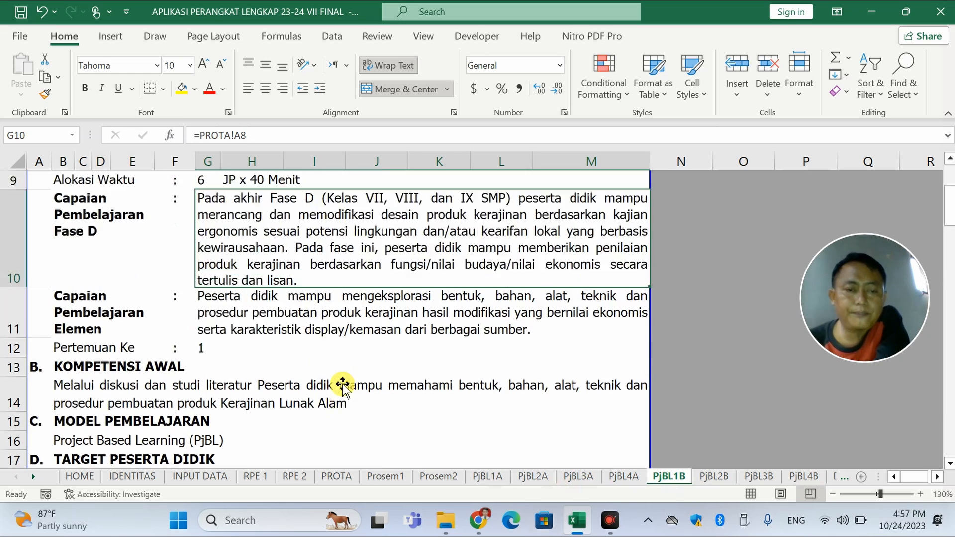
{"action": "scroll", "coordinate": [338, 348], "scroll_direction": "down", "scroll_amount": 2}
{"action": "left_click", "coordinate": [254, 356]}
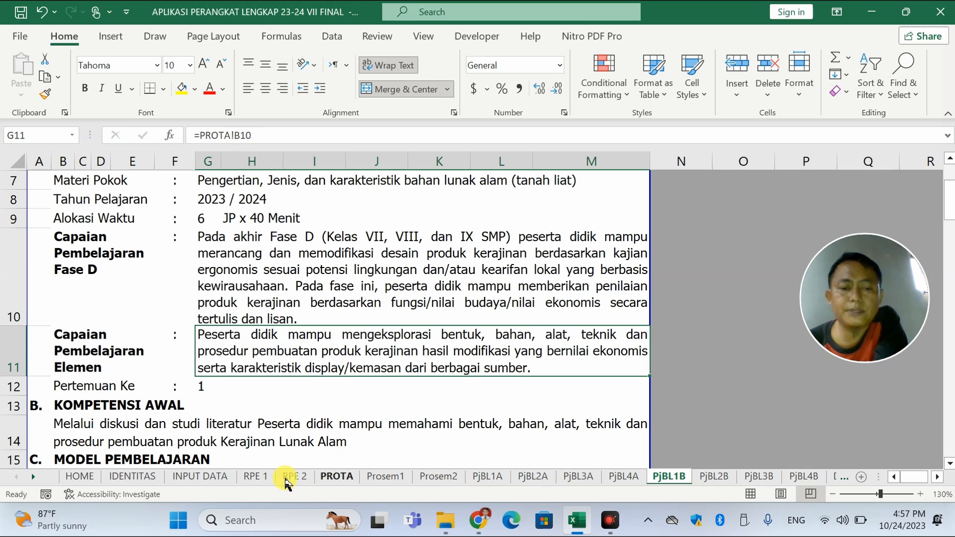
Locate the semester 2 Observasi dan Eksplorasi learning outcome and objective cells, B17 and F17, on PROTA.
{"action": "left_click", "coordinate": [332, 476]}
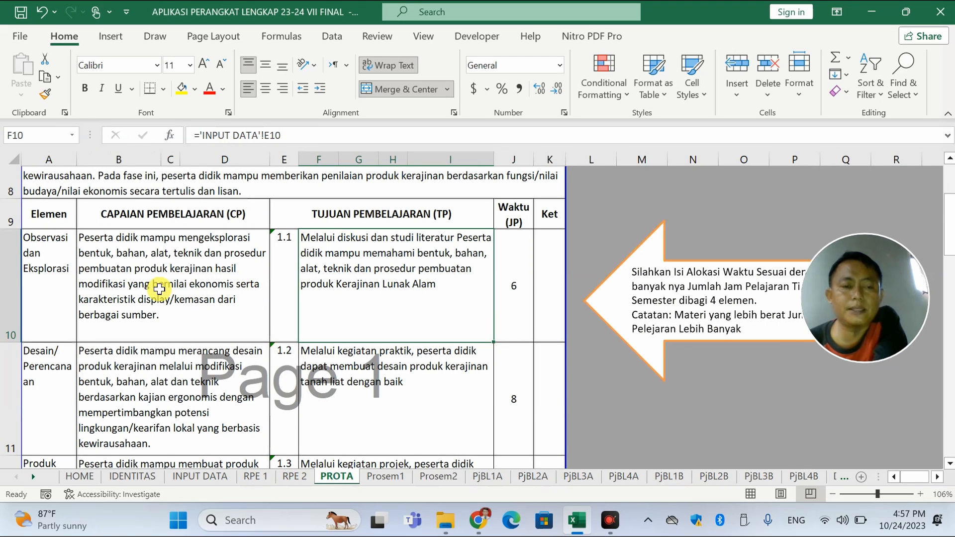
{"action": "scroll", "coordinate": [332, 391], "scroll_direction": "down", "scroll_amount": 1}
{"action": "scroll", "coordinate": [328, 388], "scroll_direction": "down", "scroll_amount": 5}
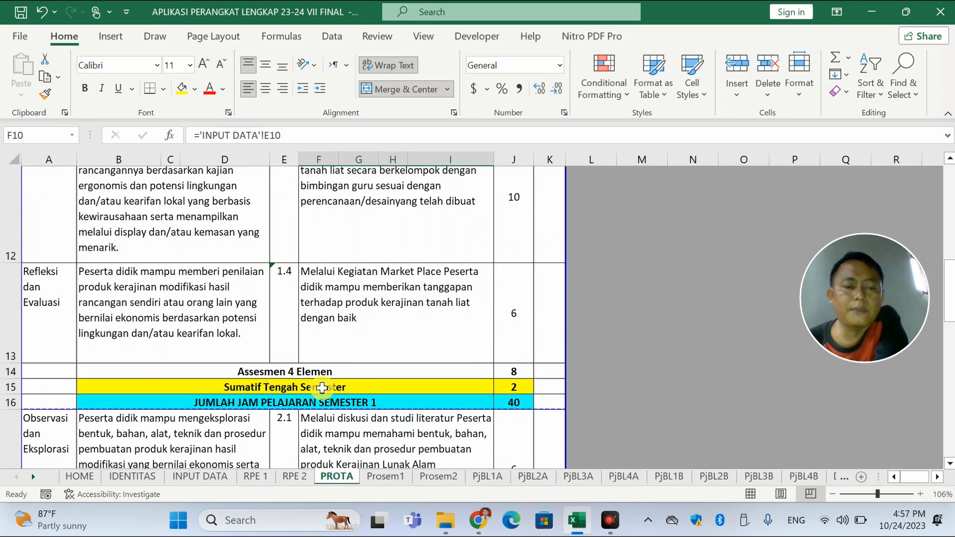
{"action": "left_click", "coordinate": [214, 360]}
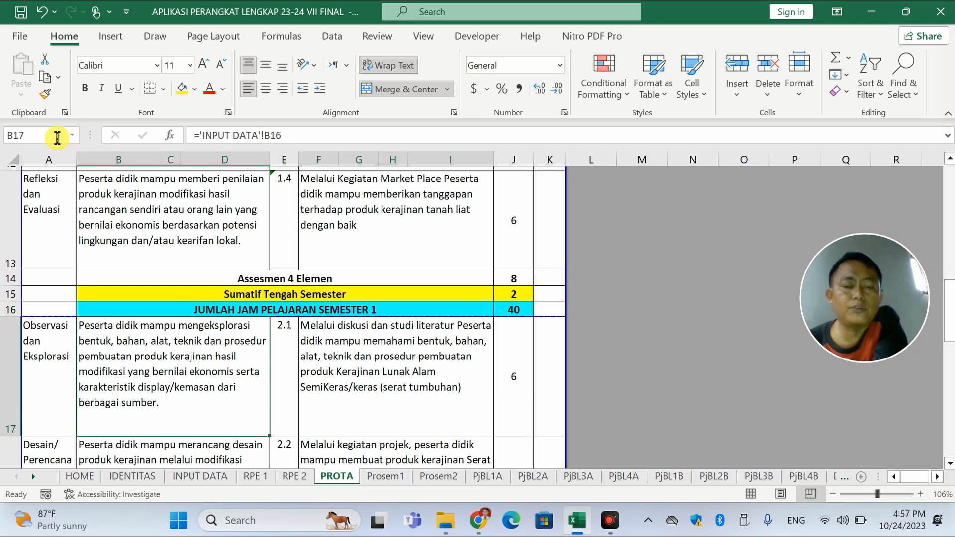
{"action": "left_click", "coordinate": [366, 360]}
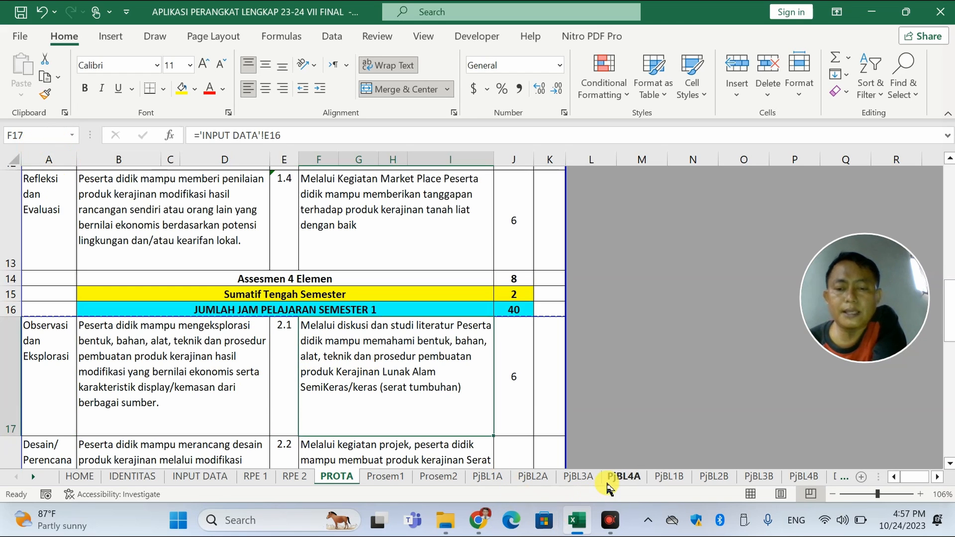
Edit the PROTA reference in the Capaian Pembelajaran Elemen formula in cell G11 of PjBL1B.
{"action": "left_click", "coordinate": [669, 476]}
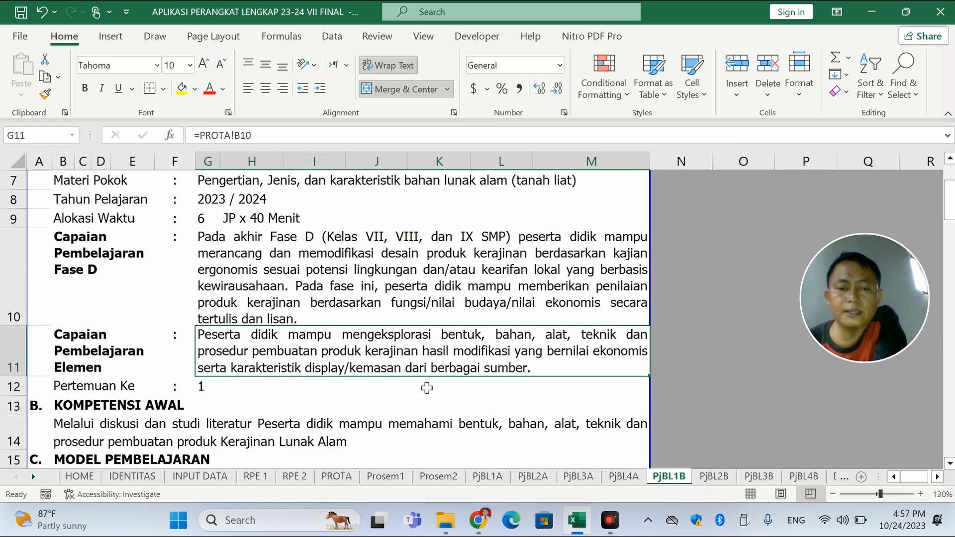
{"action": "left_click", "coordinate": [258, 134]}
{"action": "key", "text": "Return"}
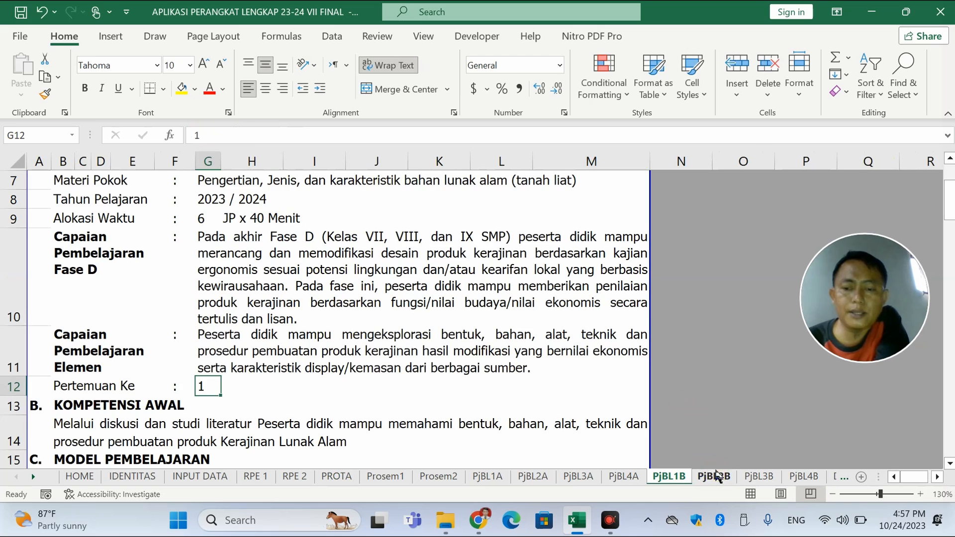
Open the PjBL2B sheet and inspect the Kompetensi Awal formula in cell B15.
{"action": "left_click", "coordinate": [714, 476]}
{"action": "scroll", "coordinate": [219, 407], "scroll_direction": "down", "scroll_amount": 3}
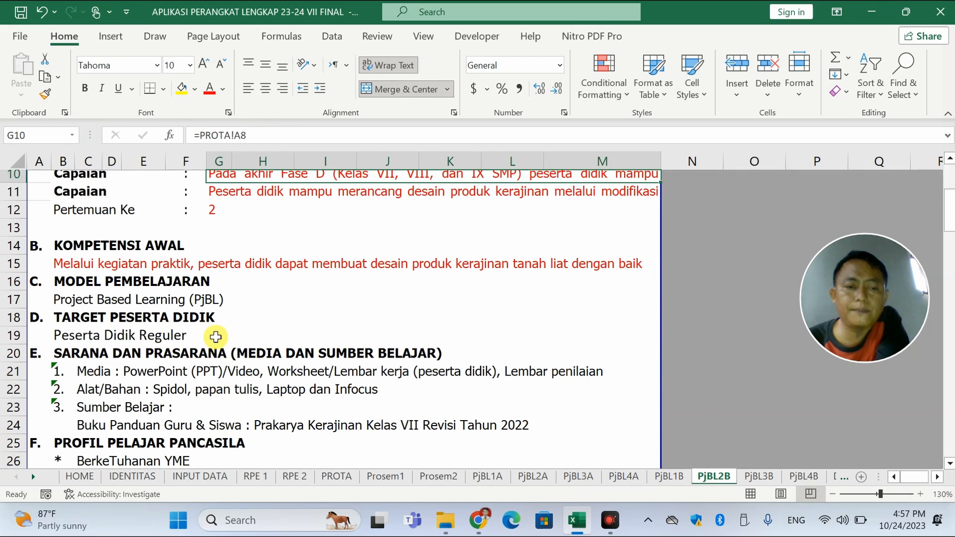
{"action": "left_click", "coordinate": [226, 268]}
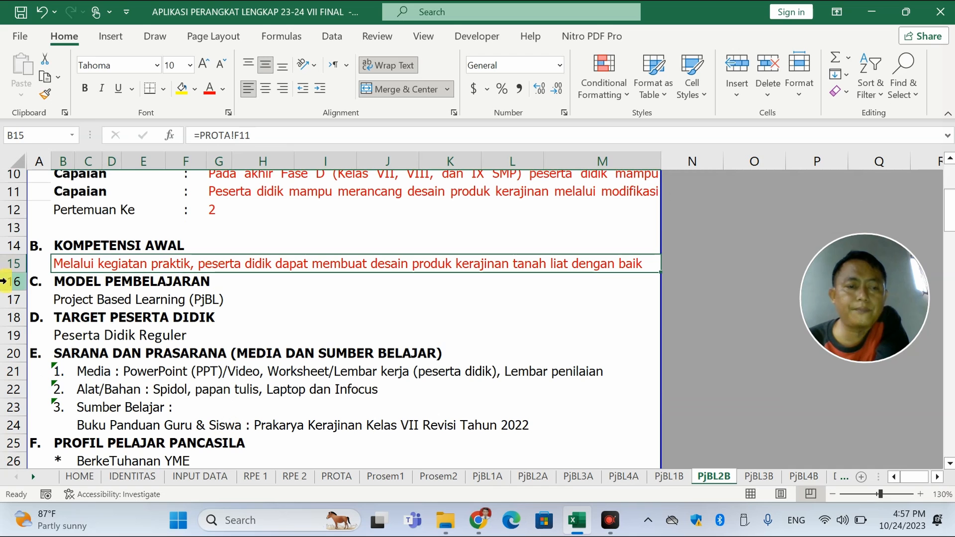
Try a taller height for row 15 on PjBL2B, undo it, and review the sheet's identity section.
{"action": "left_click_drag", "start_coordinate": [6, 272], "coordinate": [6, 300]}
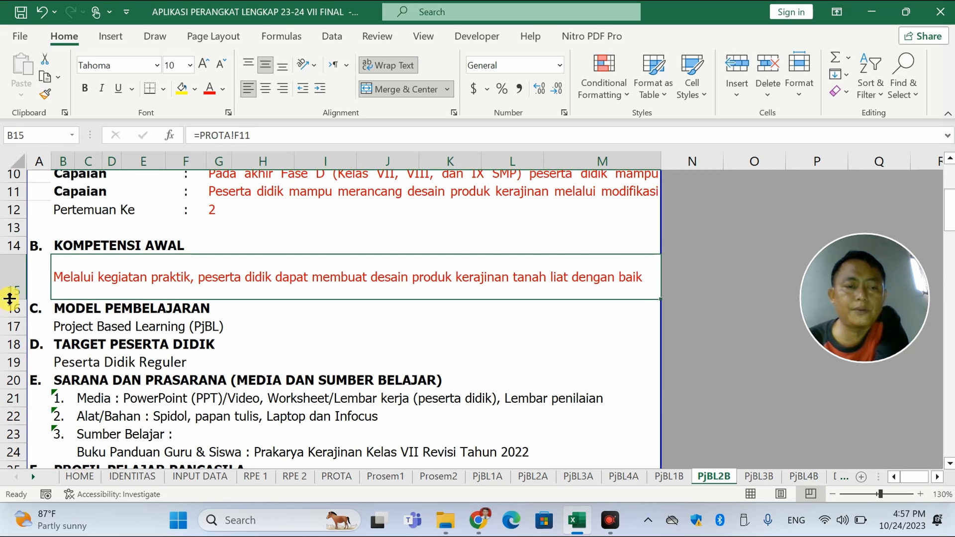
{"action": "key", "text": "ctrl+z"}
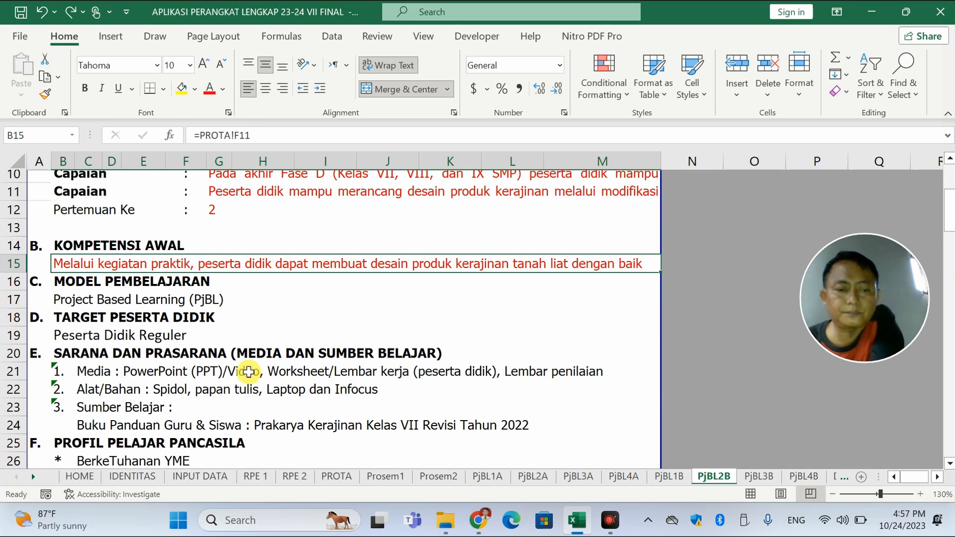
{"action": "scroll", "coordinate": [251, 368], "scroll_direction": "down", "scroll_amount": 3}
{"action": "scroll", "coordinate": [251, 366], "scroll_direction": "up", "scroll_amount": 7}
{"action": "scroll", "coordinate": [257, 363], "scroll_direction": "down", "scroll_amount": 1}
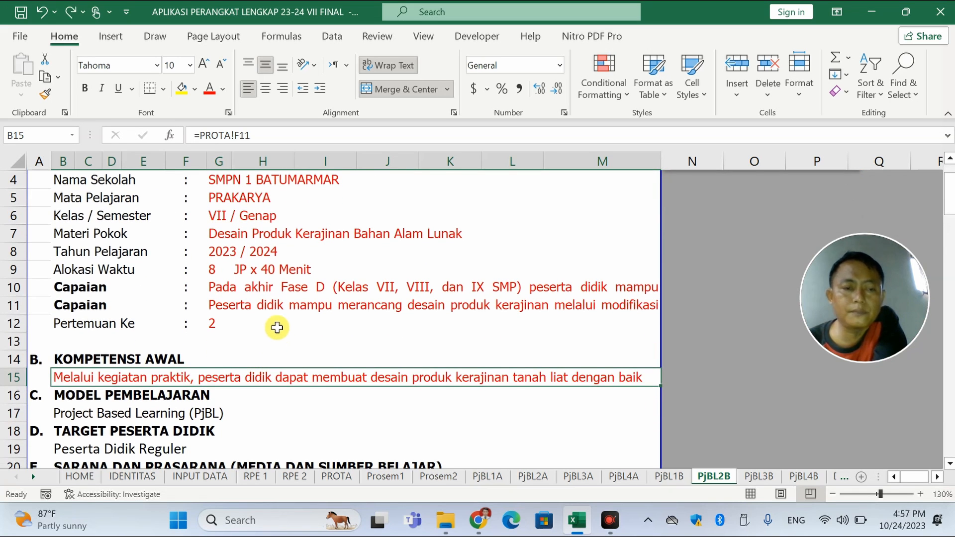
Increase the heights of rows 10 and 11 on PjBL2B so both Capaian Pembelajaran texts fit completely.
{"action": "left_click", "coordinate": [271, 307]}
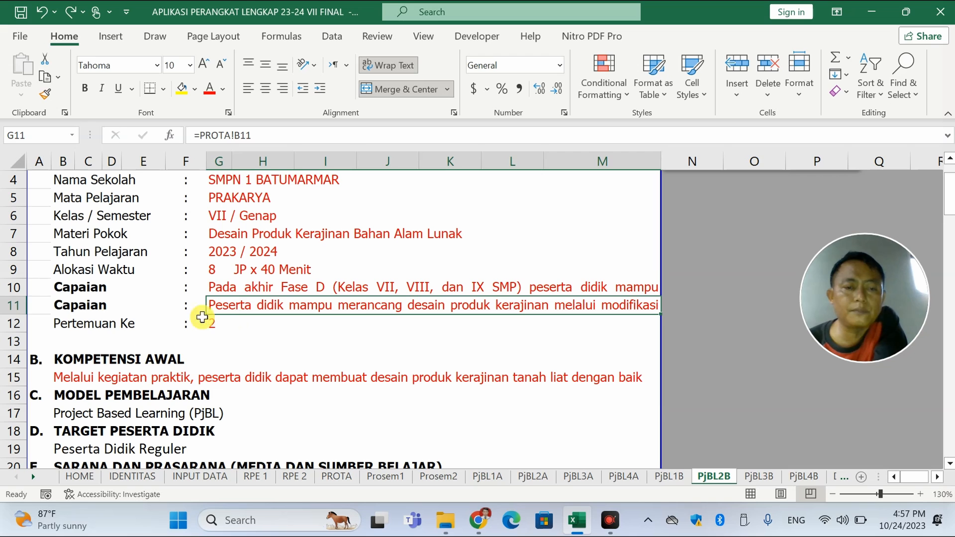
{"action": "left_click_drag", "start_coordinate": [14, 314], "coordinate": [18, 368]}
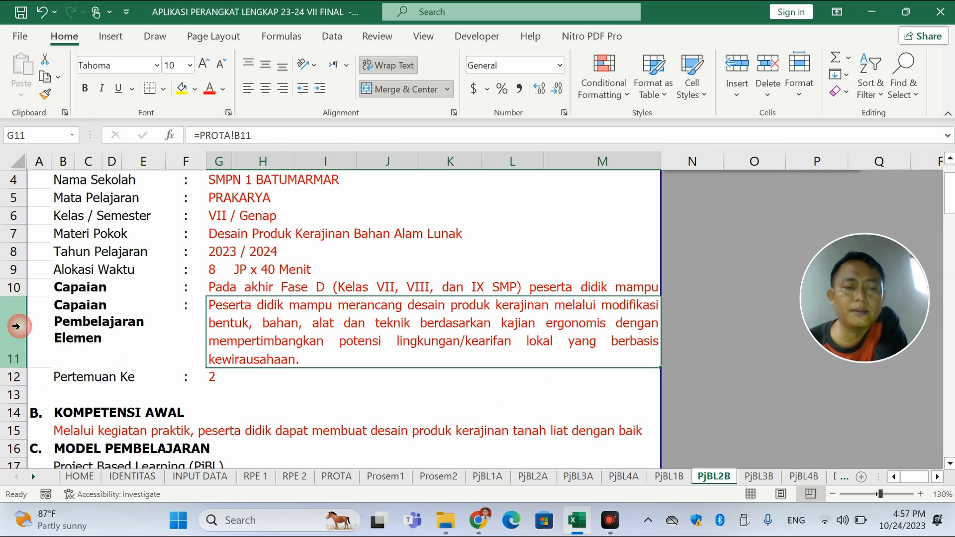
{"action": "left_click_drag", "start_coordinate": [17, 296], "coordinate": [20, 364]}
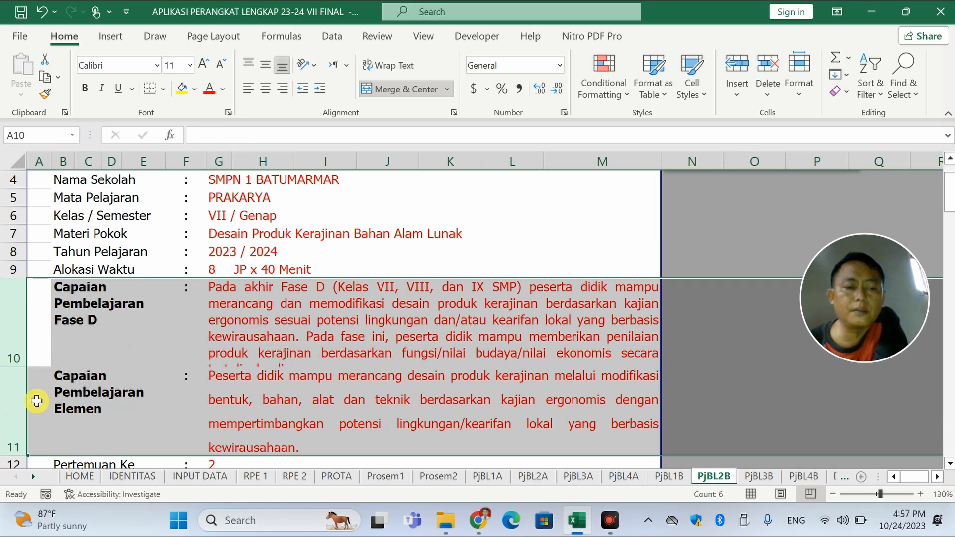
{"action": "scroll", "coordinate": [36, 397], "scroll_direction": "down", "scroll_amount": 2}
{"action": "key", "text": "ctrl+z"}
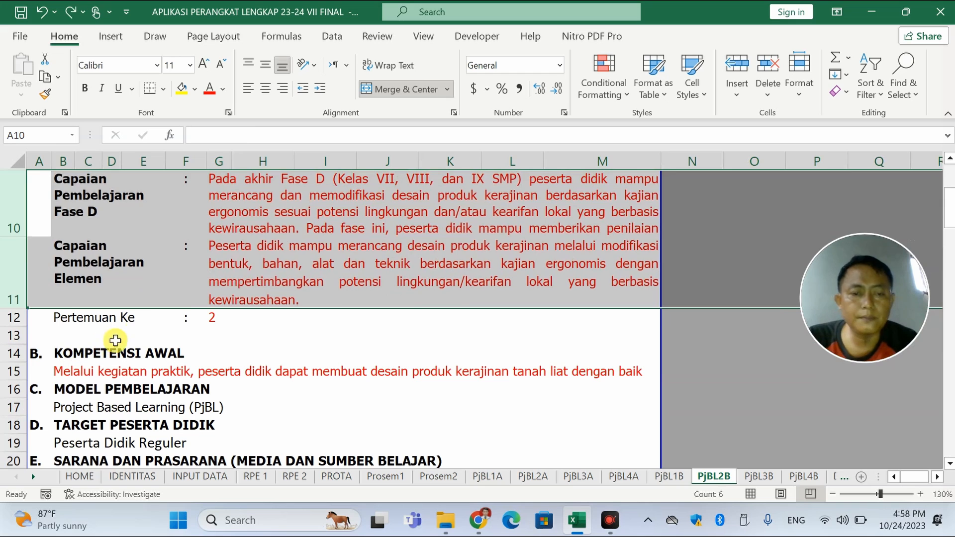
{"action": "left_click", "coordinate": [183, 299]}
{"action": "left_click_drag", "start_coordinate": [19, 239], "coordinate": [18, 277]}
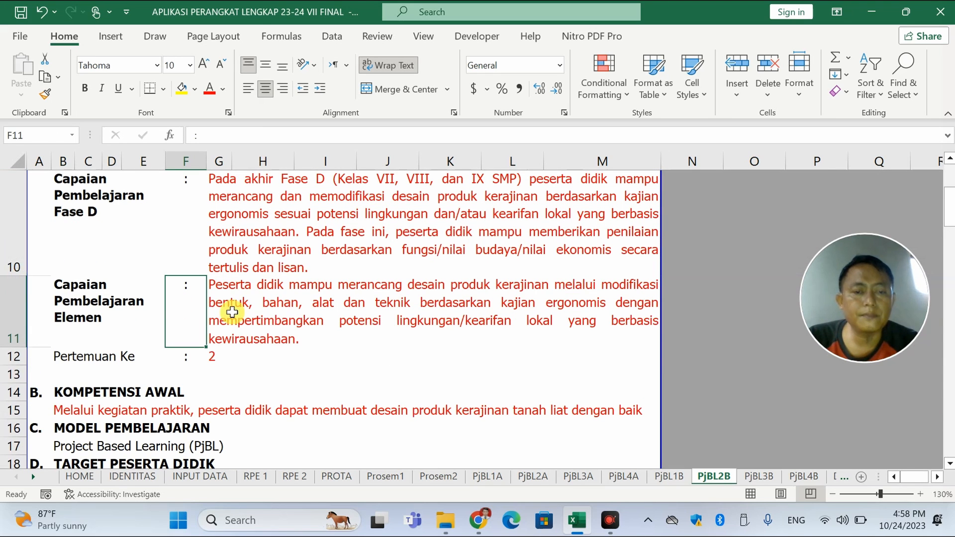
Edit the PROTA row reference in the Capaian Pembelajaran Elemen formula in cell G11 of PjBL2B.
{"action": "scroll", "coordinate": [234, 298], "scroll_direction": "up", "scroll_amount": 1}
{"action": "left_click", "coordinate": [287, 352]}
{"action": "left_click", "coordinate": [273, 134]}
{"action": "key", "text": "Return"}
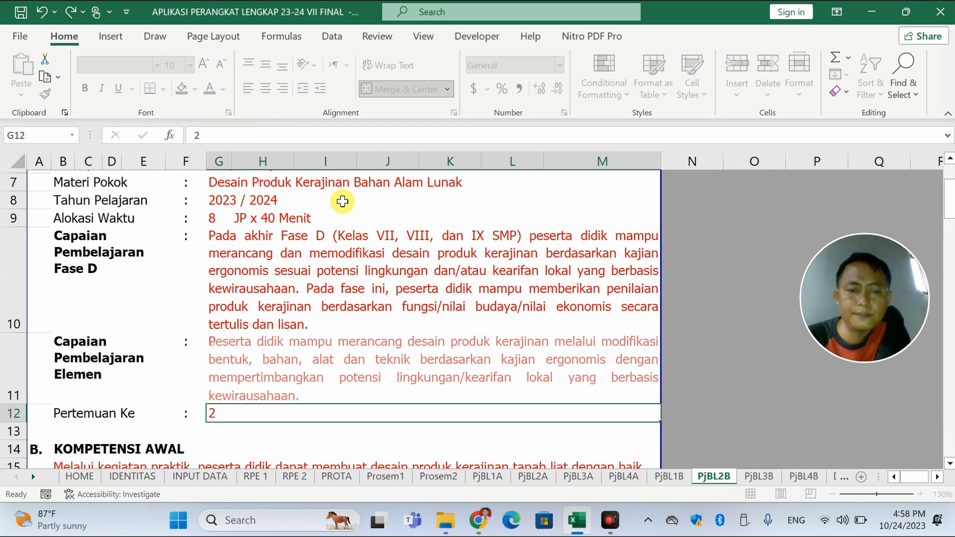
Set the Capaian Pembelajaran Elemen formula in cell G11 of PjBL3B to =PROTA!B19.
{"action": "left_click", "coordinate": [759, 475]}
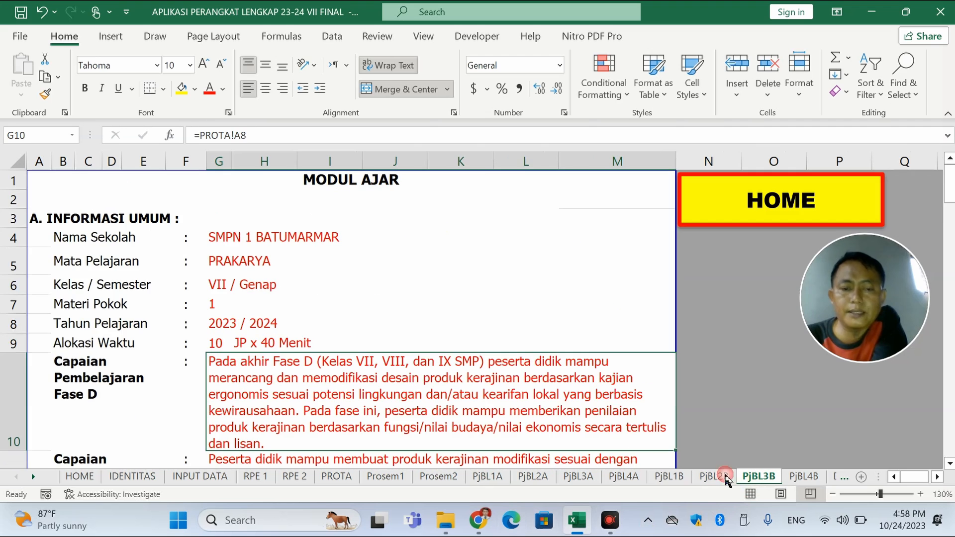
{"action": "scroll", "coordinate": [402, 409], "scroll_direction": "down", "scroll_amount": 2}
{"action": "left_click", "coordinate": [374, 376]}
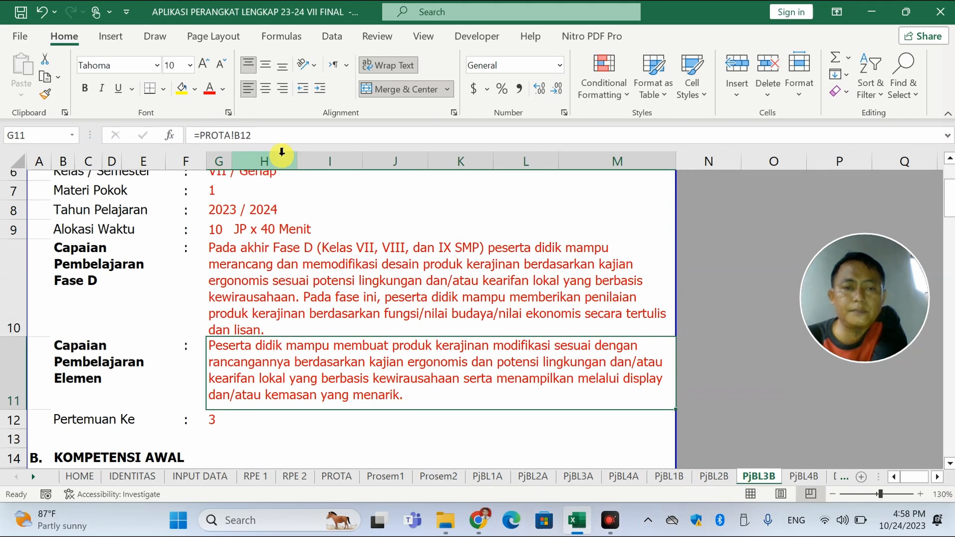
{"action": "left_click", "coordinate": [277, 135]}
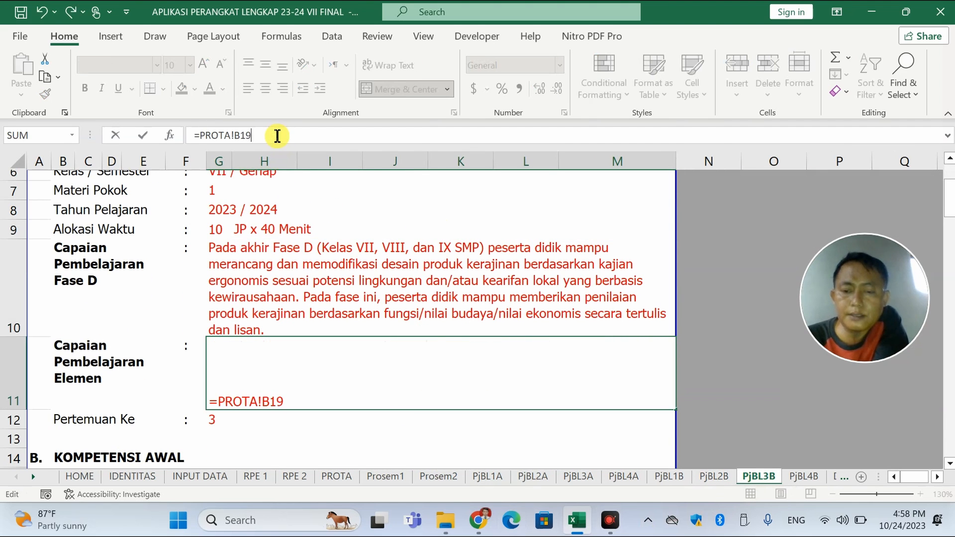
{"action": "key", "text": "Return"}
Set the Capaian Pembelajaran Elemen formula in cell G11 of PjBL4B to =PROTA!B20.
{"action": "left_click", "coordinate": [803, 476]}
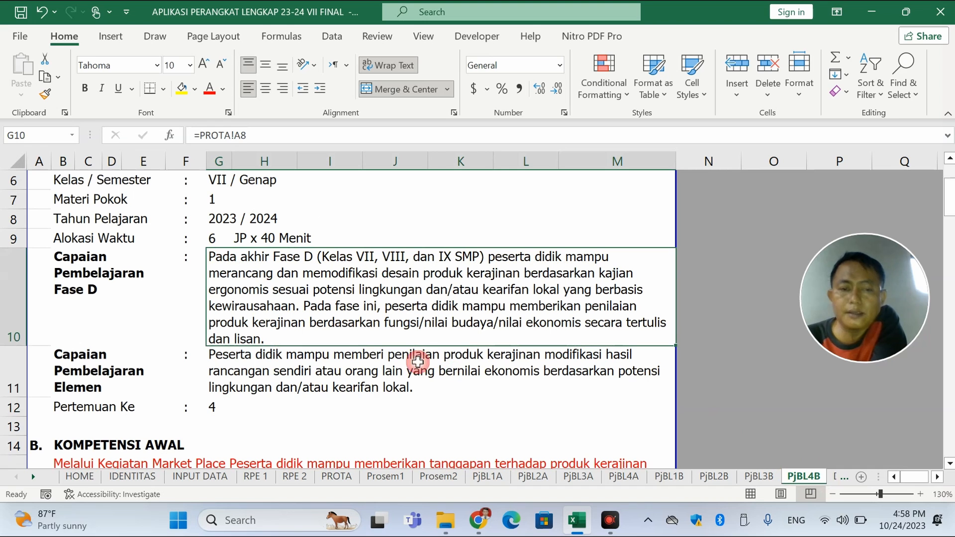
{"action": "left_click", "coordinate": [312, 368]}
{"action": "left_click", "coordinate": [287, 136]}
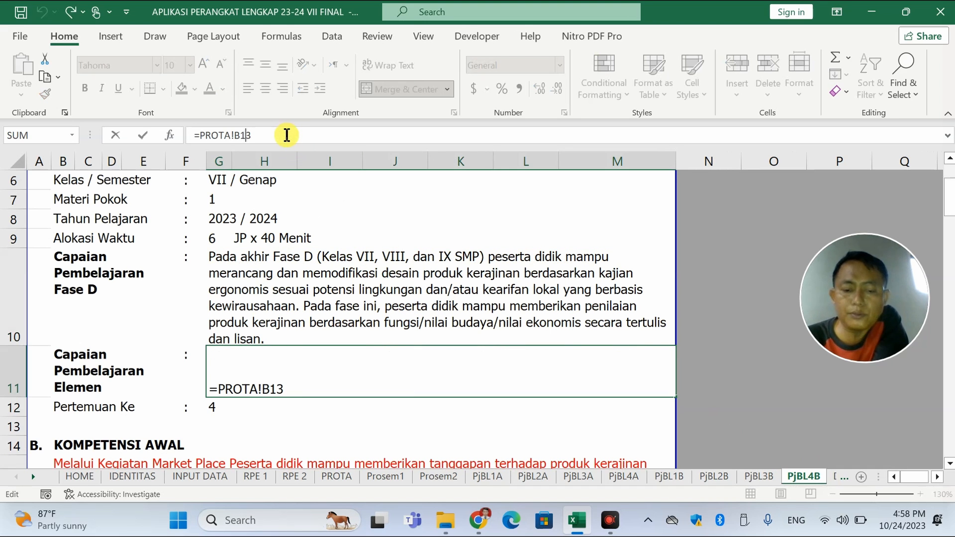
{"action": "type", "text": "20"}
{"action": "key", "text": "Return"}
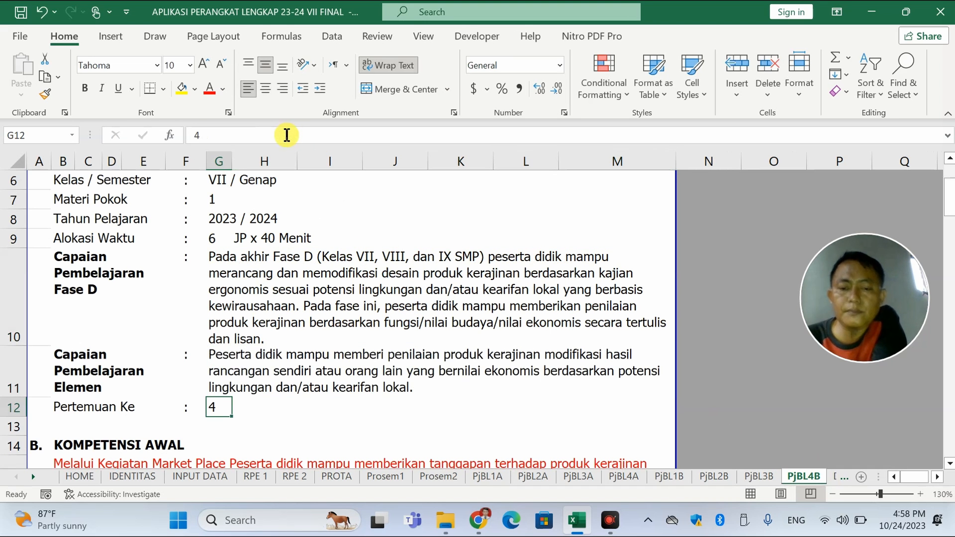
Check the Kompetensi Awal formula on PjBL4B and set the one in cell B14 of PjBL1B to =PROTA!F17.
{"action": "scroll", "coordinate": [343, 293], "scroll_direction": "down", "scroll_amount": 5}
{"action": "left_click", "coordinate": [179, 314]}
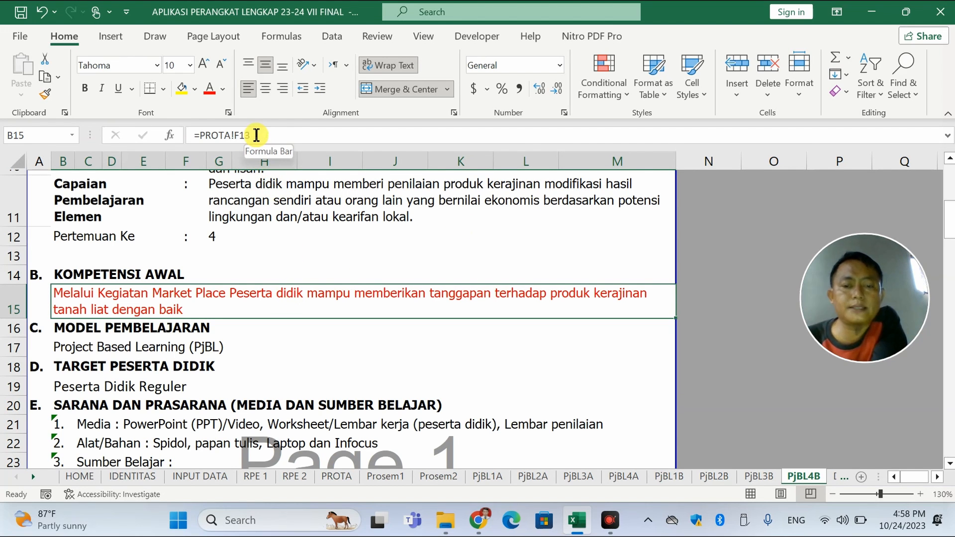
{"action": "left_click", "coordinate": [676, 481]}
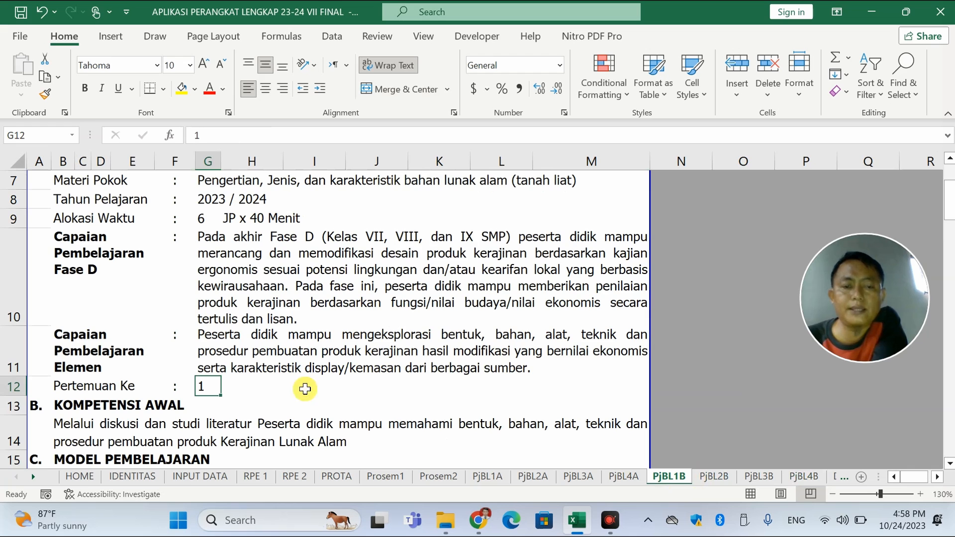
{"action": "scroll", "coordinate": [226, 425], "scroll_direction": "down", "scroll_amount": 1}
{"action": "left_click", "coordinate": [204, 317]}
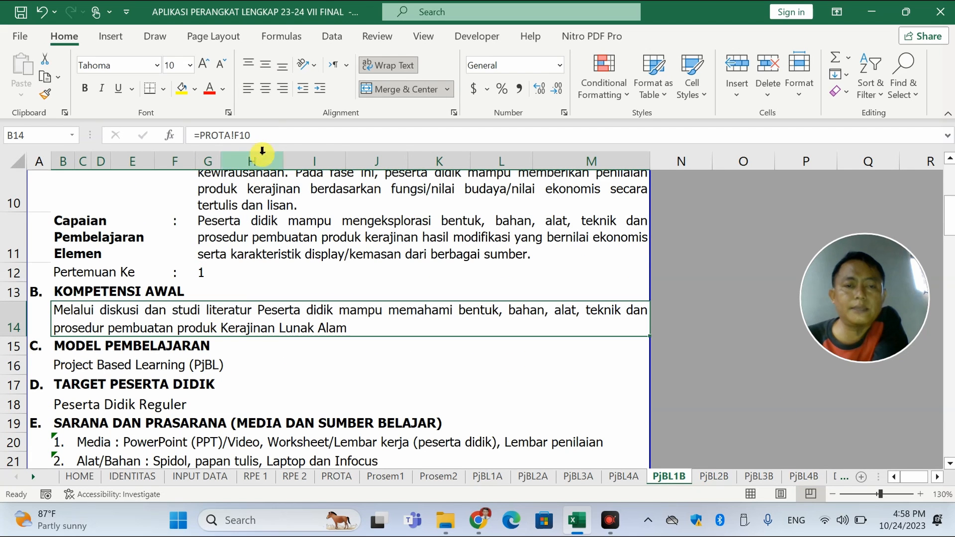
{"action": "left_click", "coordinate": [264, 136]}
{"action": "type", "text": "7"}
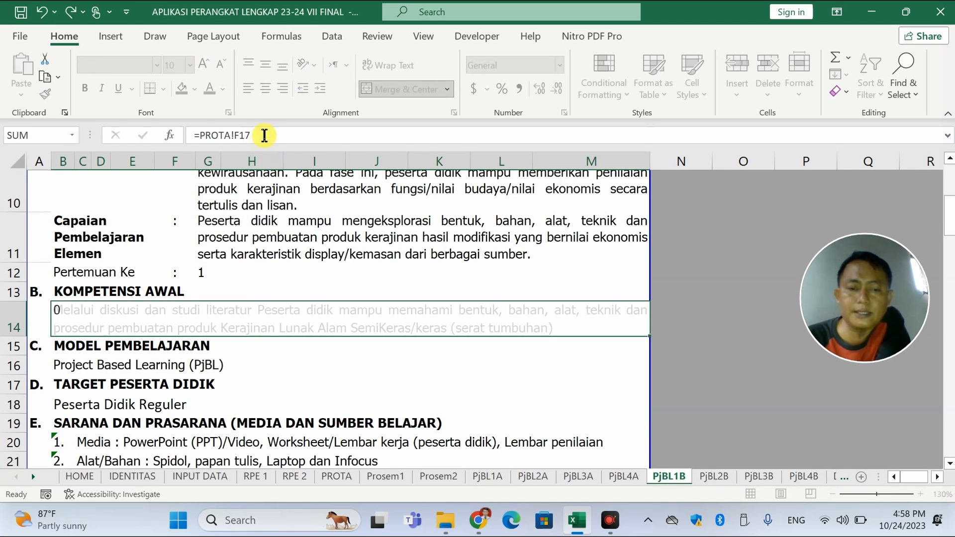
{"action": "key", "text": "Return"}
Edit the PROTA row reference in PjBL2B's Kompetensi Awal formula in B15 and enlarge row 15 to fit two lines of text.
{"action": "left_click", "coordinate": [720, 478]}
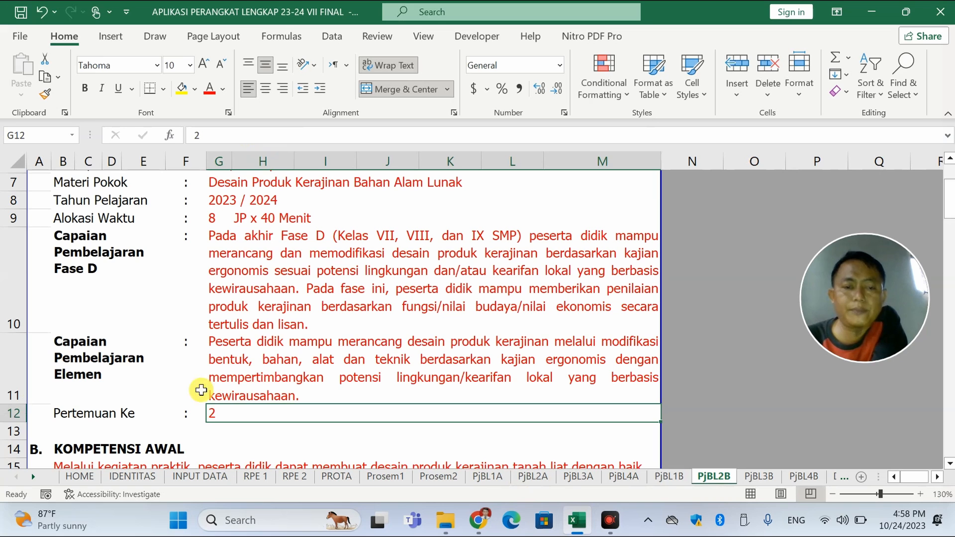
{"action": "scroll", "coordinate": [243, 409], "scroll_direction": "down", "scroll_amount": 3}
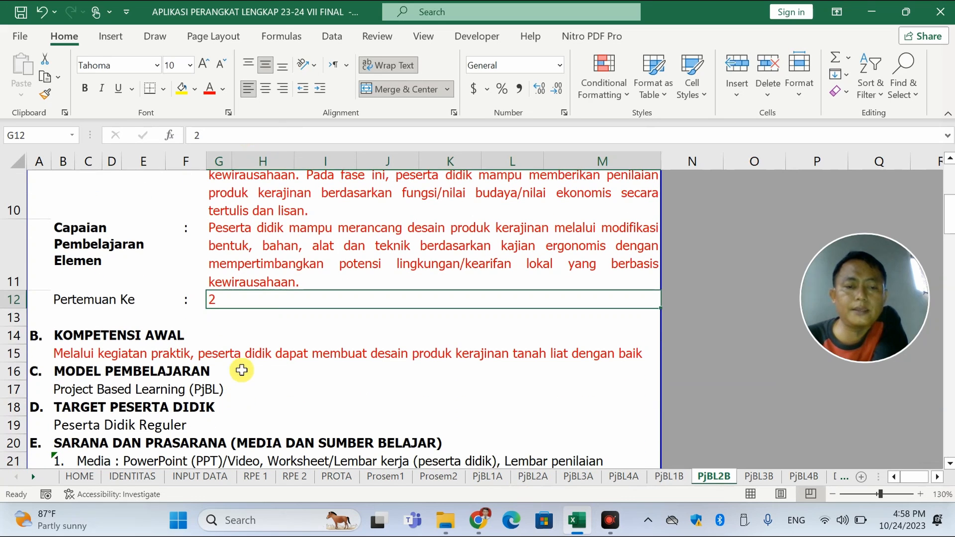
{"action": "left_click", "coordinate": [241, 356]}
{"action": "left_click", "coordinate": [284, 135]}
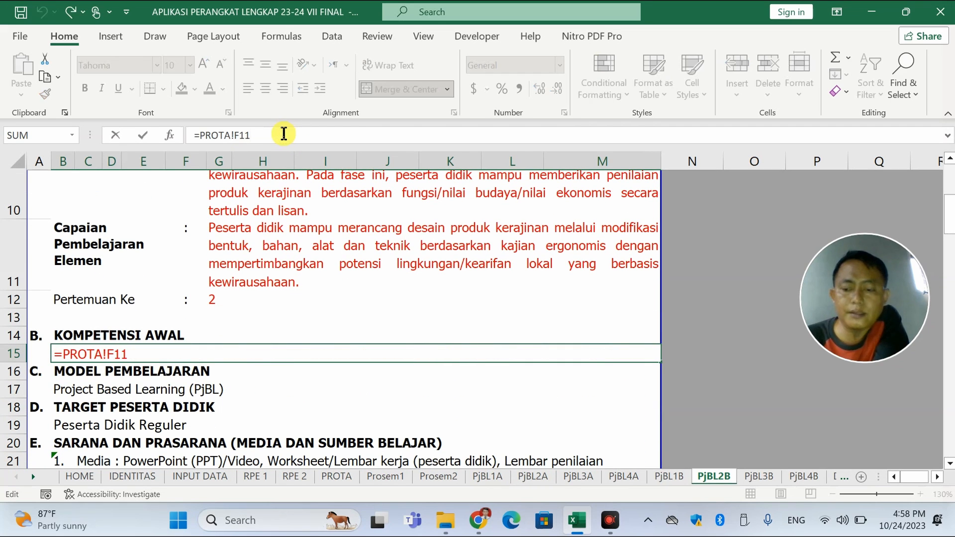
{"action": "type", "text": "2"}
{"action": "key", "text": "Return"}
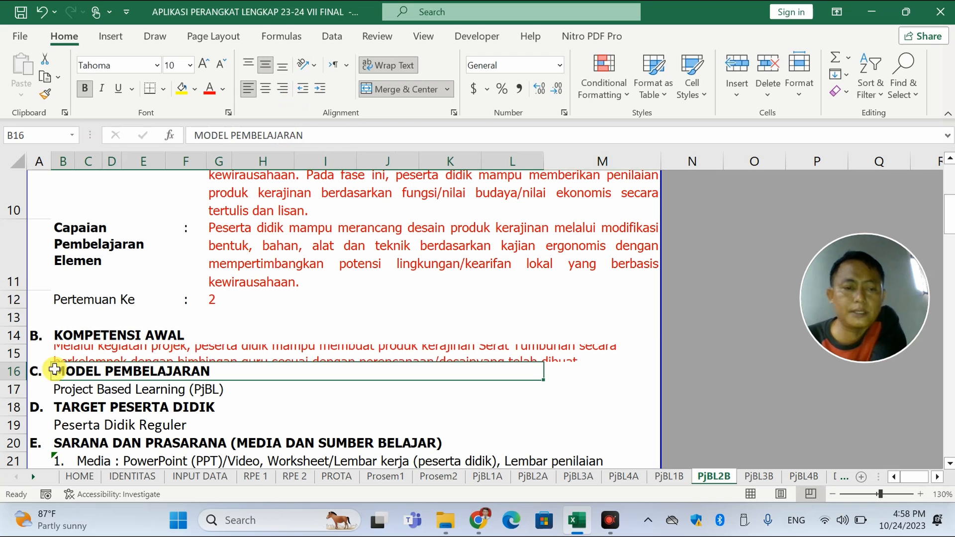
{"action": "left_click_drag", "start_coordinate": [23, 363], "coordinate": [22, 381]}
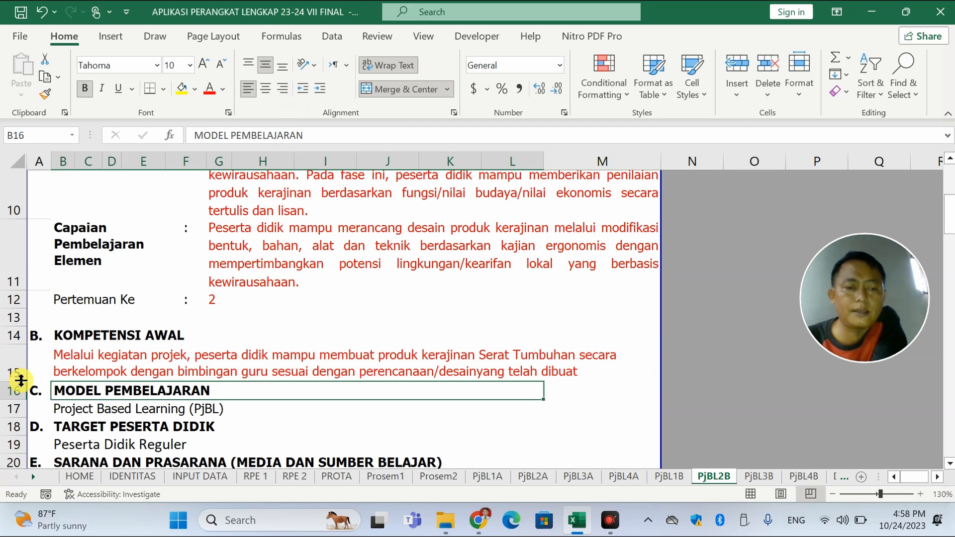
Point the Kompetensi Awal formula in cell B15 of PjBL3B to the matching semester 2 objective row on PROTA.
{"action": "left_click", "coordinate": [753, 478]}
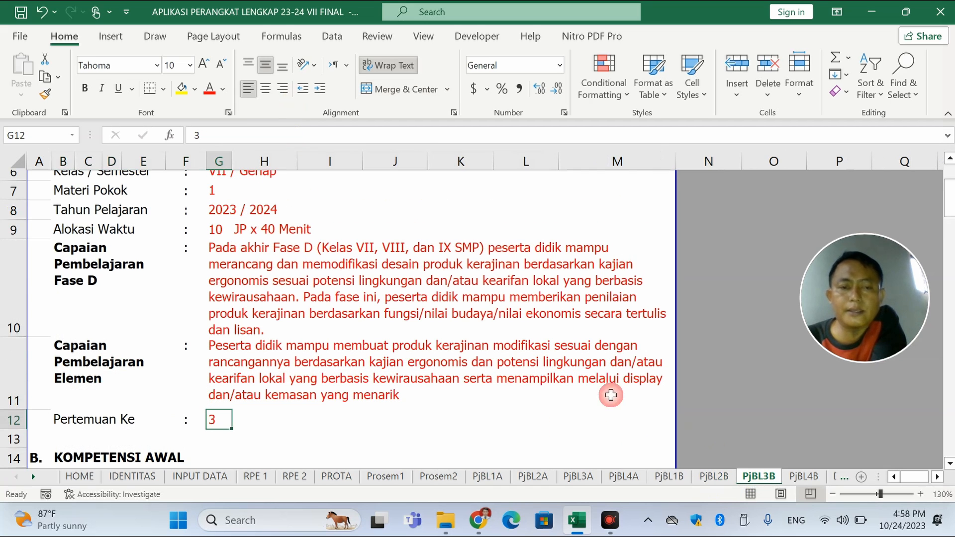
{"action": "scroll", "coordinate": [273, 418], "scroll_direction": "down", "scroll_amount": 1}
{"action": "left_click", "coordinate": [235, 422]}
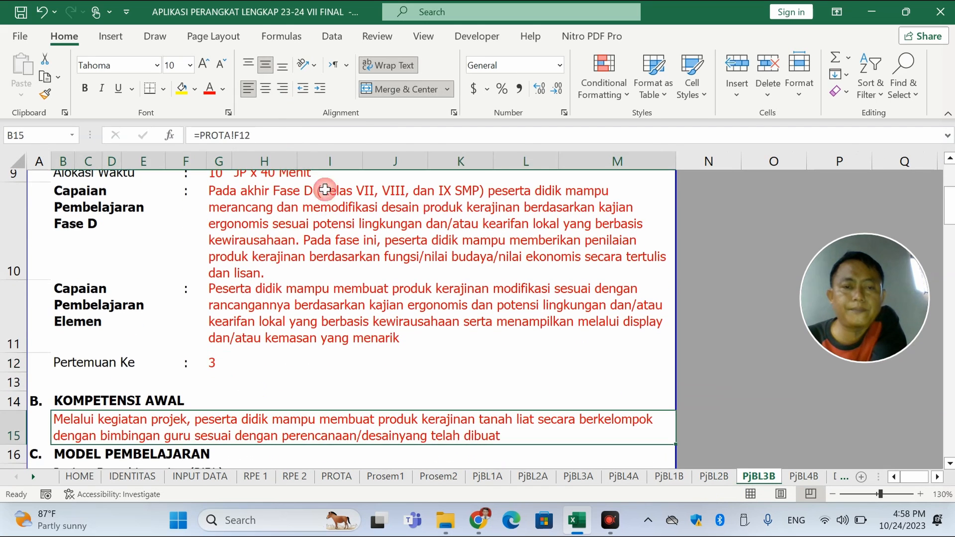
{"action": "left_click", "coordinate": [289, 136]}
{"action": "key", "text": "Return"}
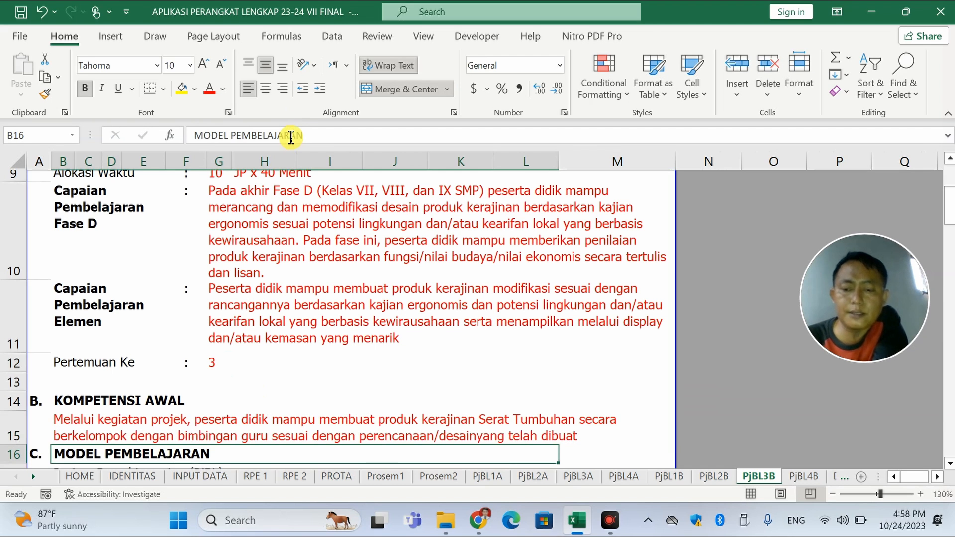
Point the Kompetensi Awal formula in cell B15 of PjBL4B to the matching semester 2 objective row on PROTA.
{"action": "left_click", "coordinate": [802, 476]}
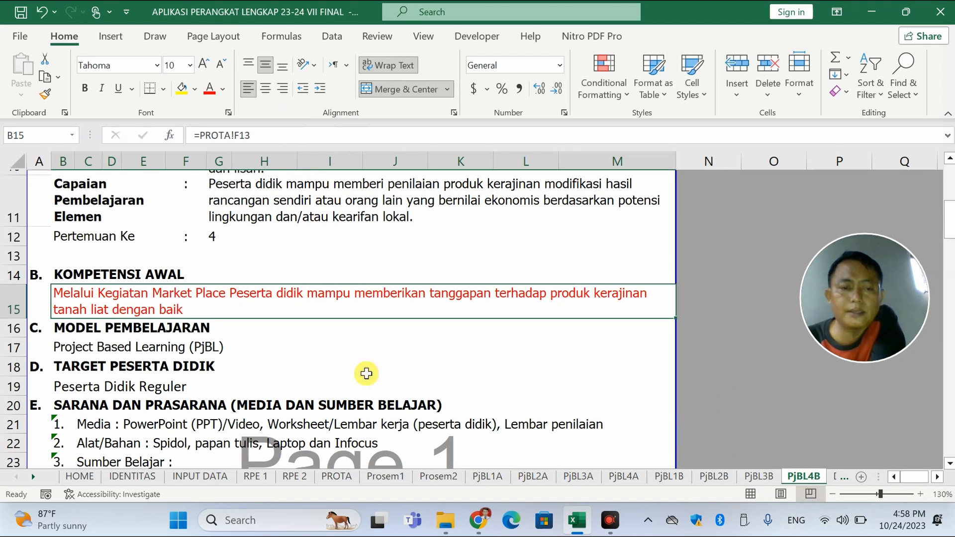
{"action": "left_click", "coordinate": [271, 142]}
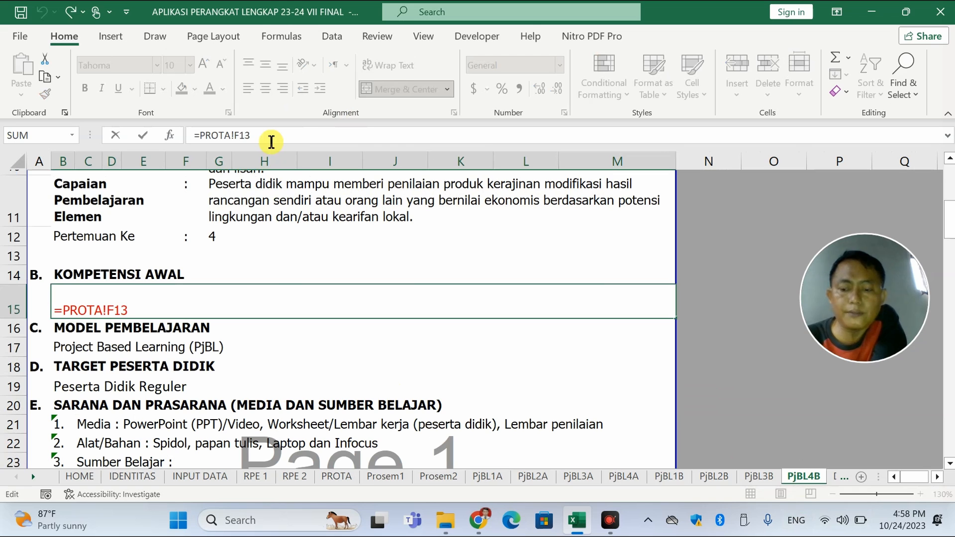
{"action": "key", "text": "Return"}
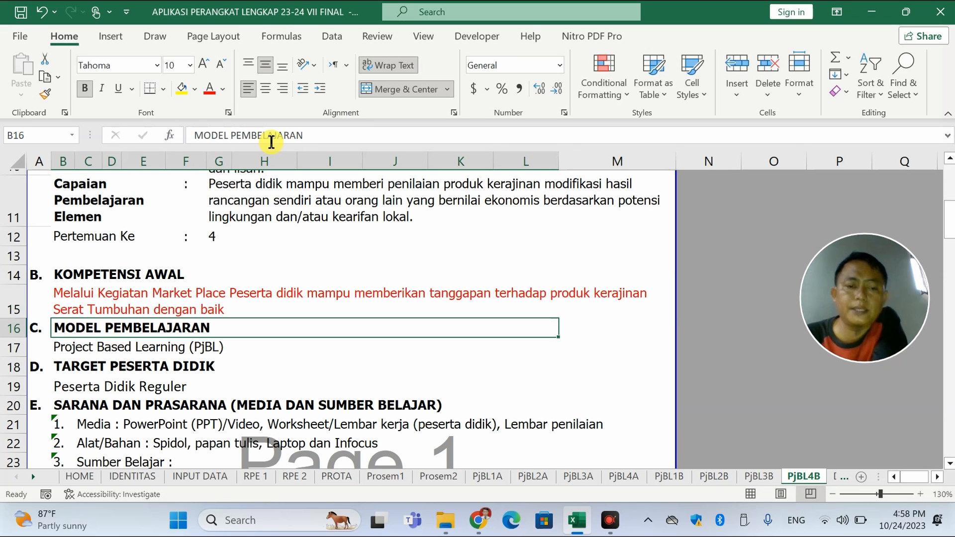
Inspect the topic formulas in D41 and D38 of PjBL4B's Kegiatan Pendahuluan and look up their source on the INPUT DATA sheet.
{"action": "scroll", "coordinate": [363, 341], "scroll_direction": "down", "scroll_amount": 2}
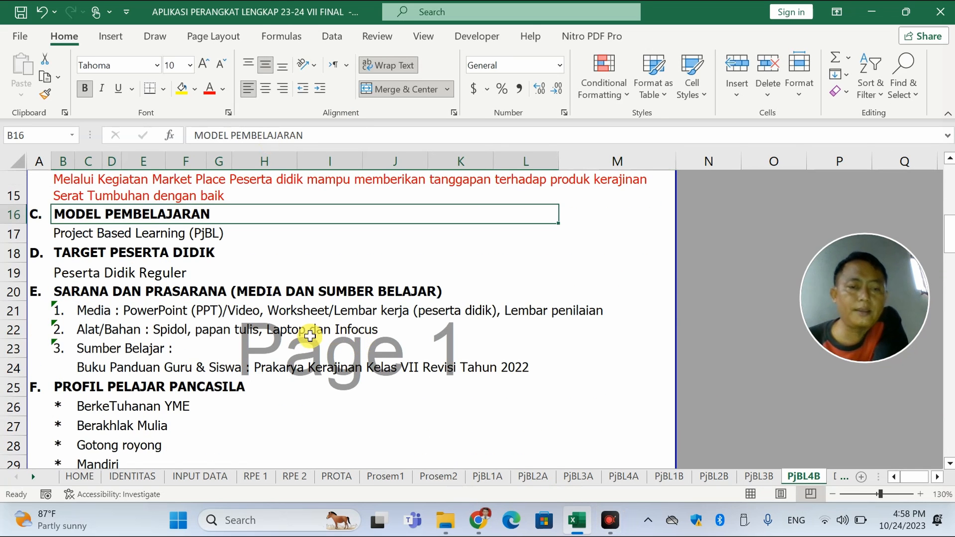
{"action": "scroll", "coordinate": [309, 330], "scroll_direction": "down", "scroll_amount": 4}
{"action": "scroll", "coordinate": [263, 339], "scroll_direction": "down", "scroll_amount": 3}
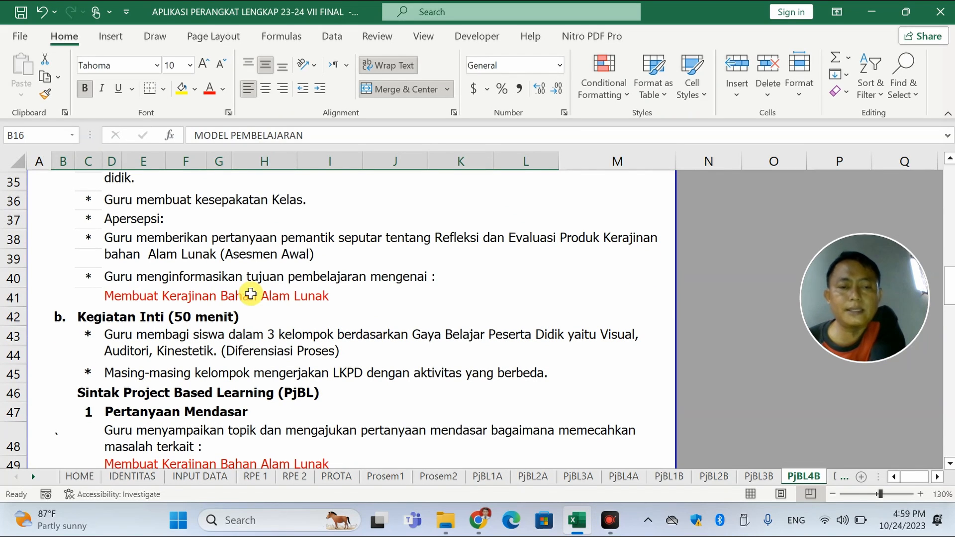
{"action": "left_click", "coordinate": [250, 294]}
{"action": "scroll", "coordinate": [256, 283], "scroll_direction": "up", "scroll_amount": 1}
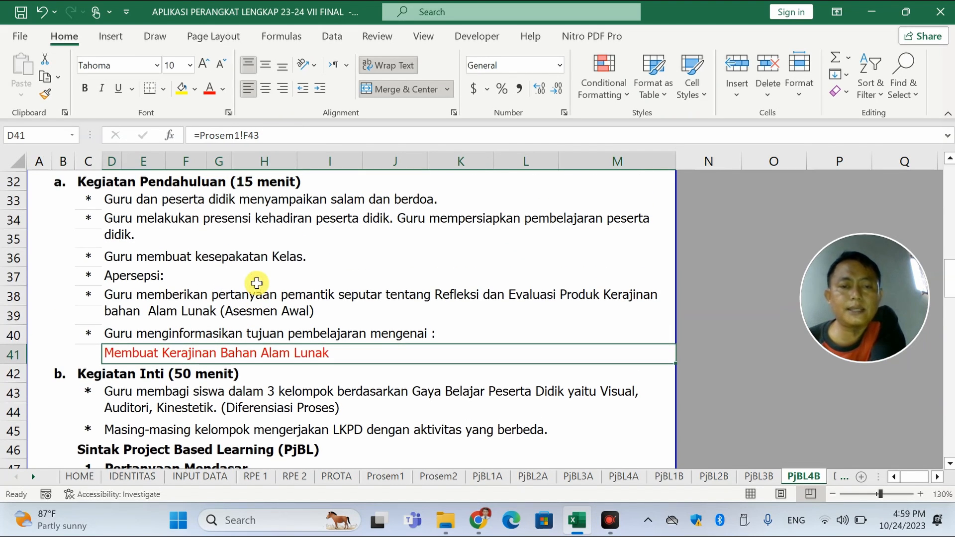
{"action": "left_click", "coordinate": [353, 303]}
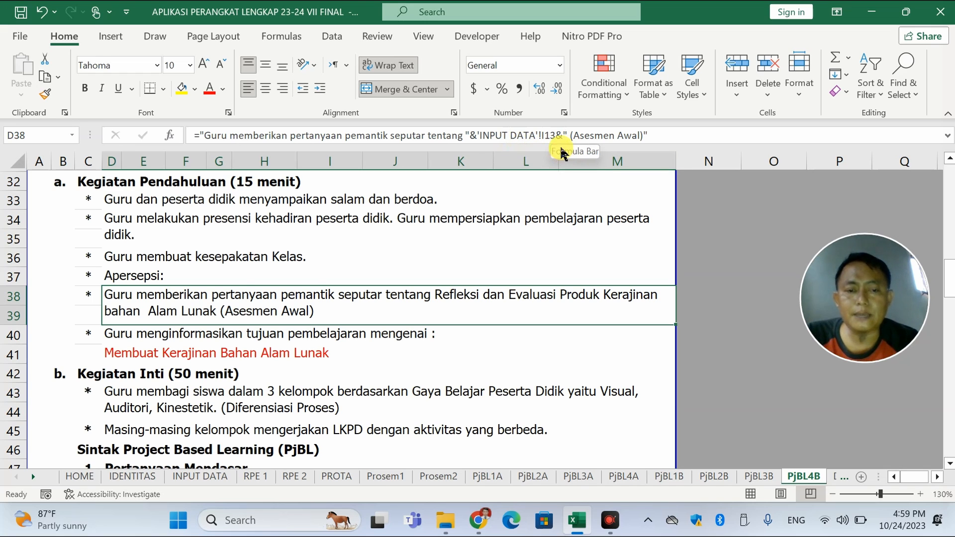
{"action": "left_click", "coordinate": [214, 477]}
{"action": "scroll", "coordinate": [443, 392], "scroll_direction": "down", "scroll_amount": 1}
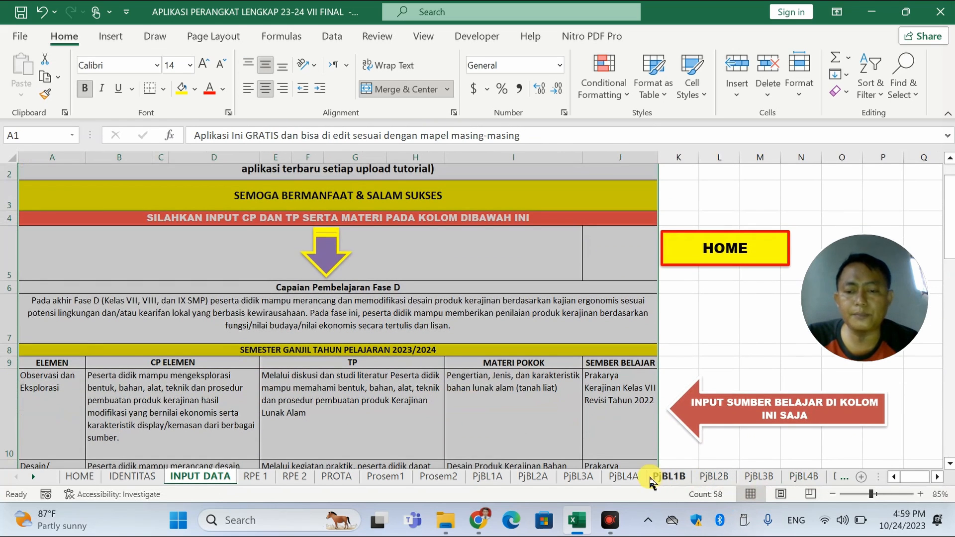
Open PjBL1B and review its identity section and the topic references in the Kegiatan Pembelajaran section.
{"action": "left_click", "coordinate": [666, 478]}
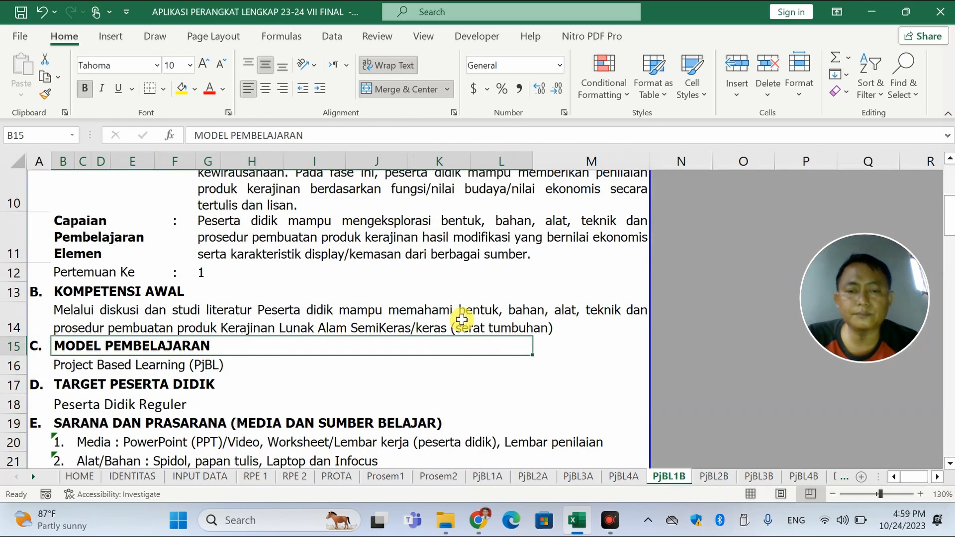
{"action": "scroll", "coordinate": [455, 341], "scroll_direction": "up", "scroll_amount": 1}
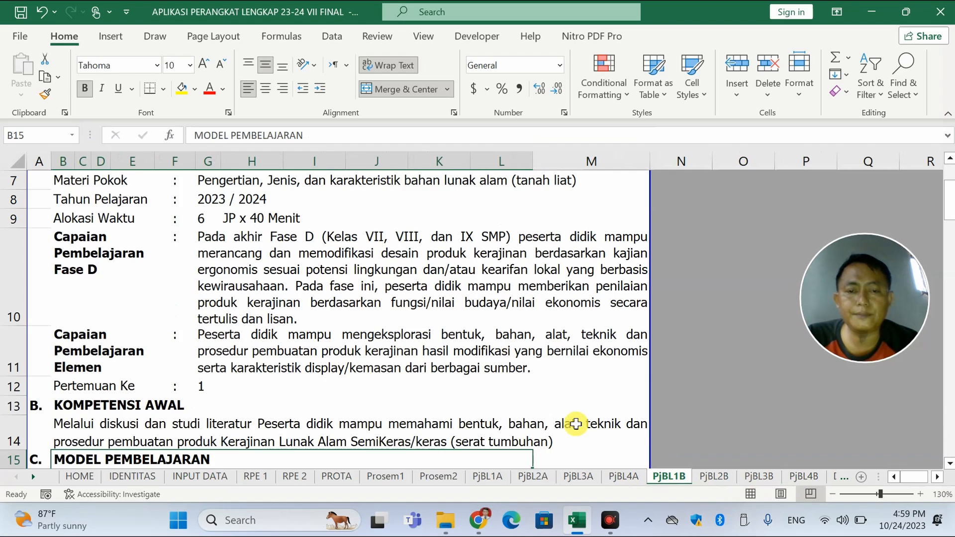
{"action": "scroll", "coordinate": [576, 422], "scroll_direction": "down", "scroll_amount": 3}
{"action": "scroll", "coordinate": [575, 423], "scroll_direction": "down", "scroll_amount": 6}
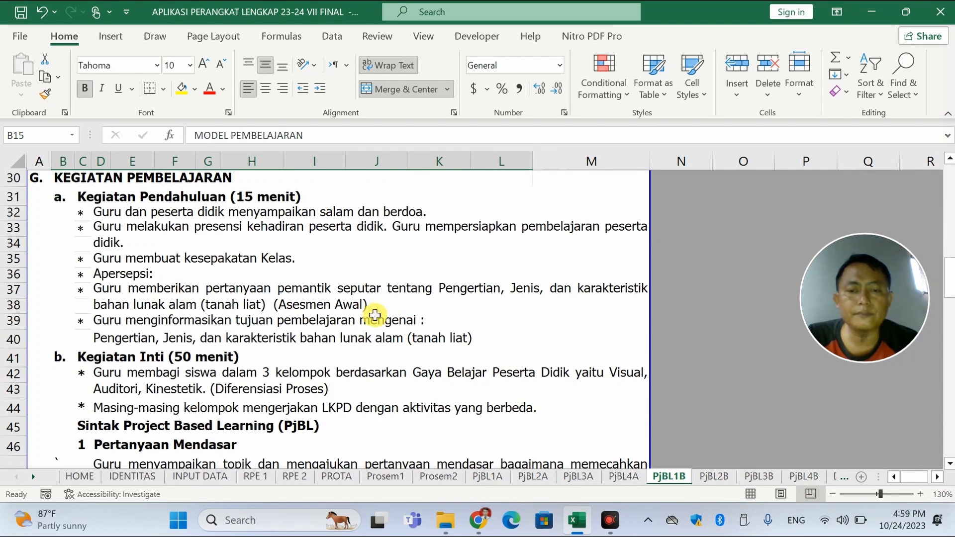
Inspect the opening-question formula in D37 of PjBL1B and look up the semester 1 and semester 2 topic rows on INPUT DATA.
{"action": "left_click", "coordinate": [367, 301]}
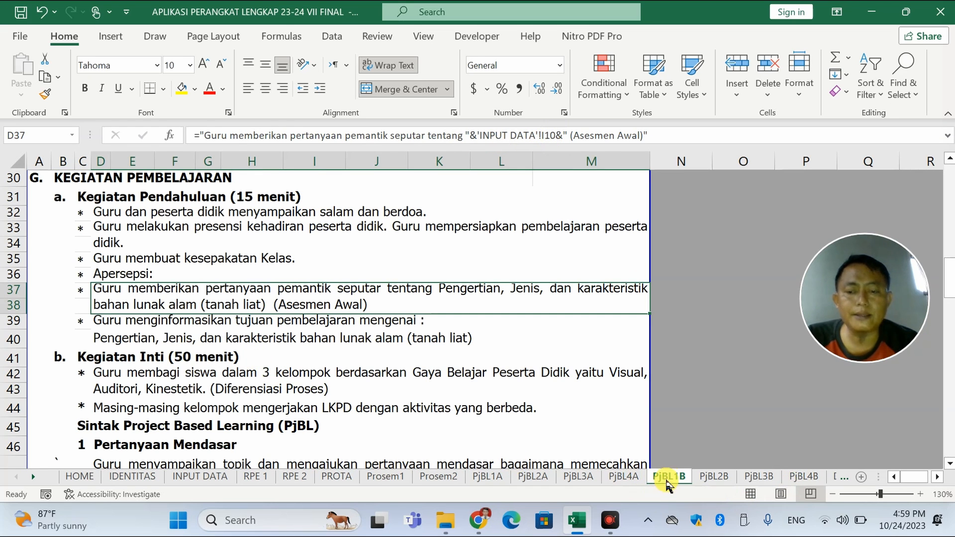
{"action": "scroll", "coordinate": [633, 447], "scroll_direction": "up", "scroll_amount": 10}
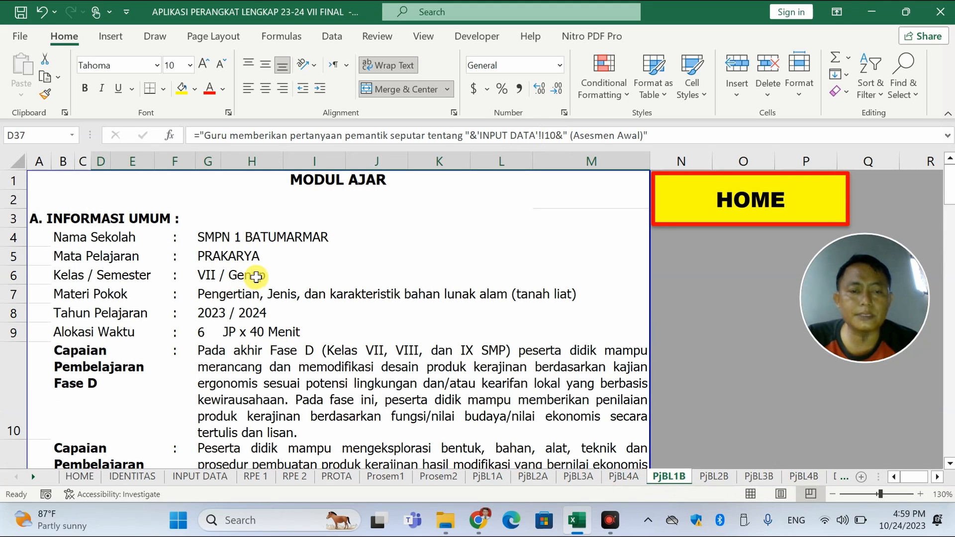
{"action": "scroll", "coordinate": [510, 404], "scroll_direction": "down", "scroll_amount": 8}
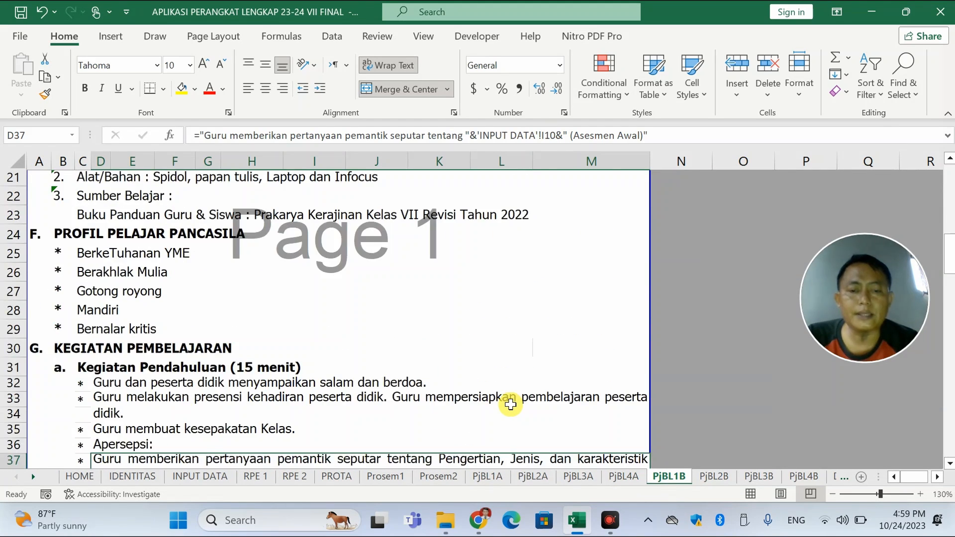
{"action": "scroll", "coordinate": [510, 404], "scroll_direction": "down", "scroll_amount": 3}
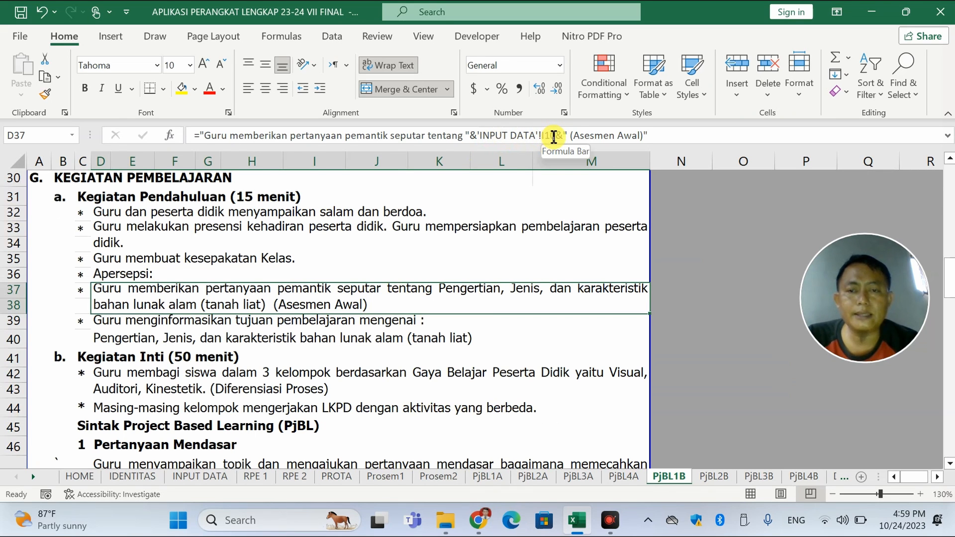
{"action": "left_click", "coordinate": [215, 479]}
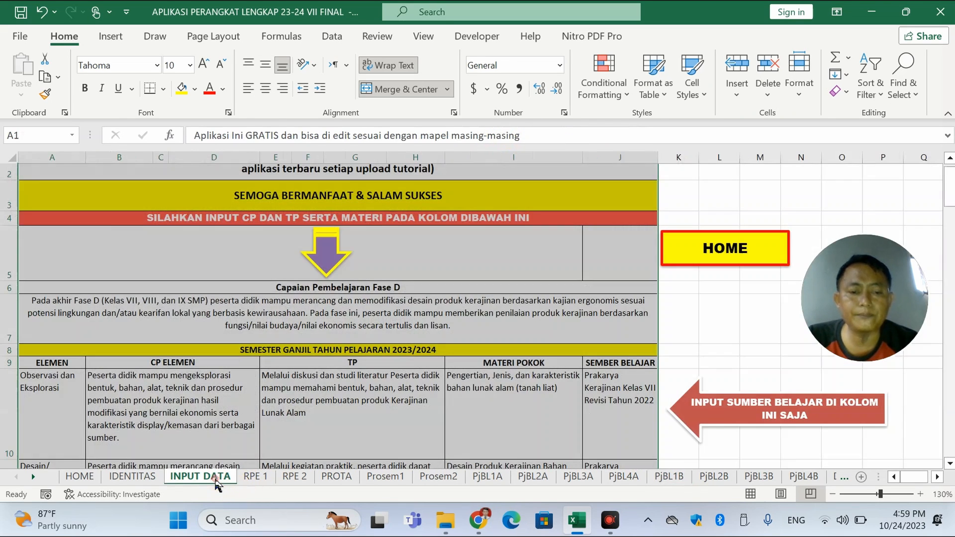
{"action": "scroll", "coordinate": [481, 406], "scroll_direction": "down", "scroll_amount": 1}
{"action": "scroll", "coordinate": [482, 406], "scroll_direction": "down", "scroll_amount": 1}
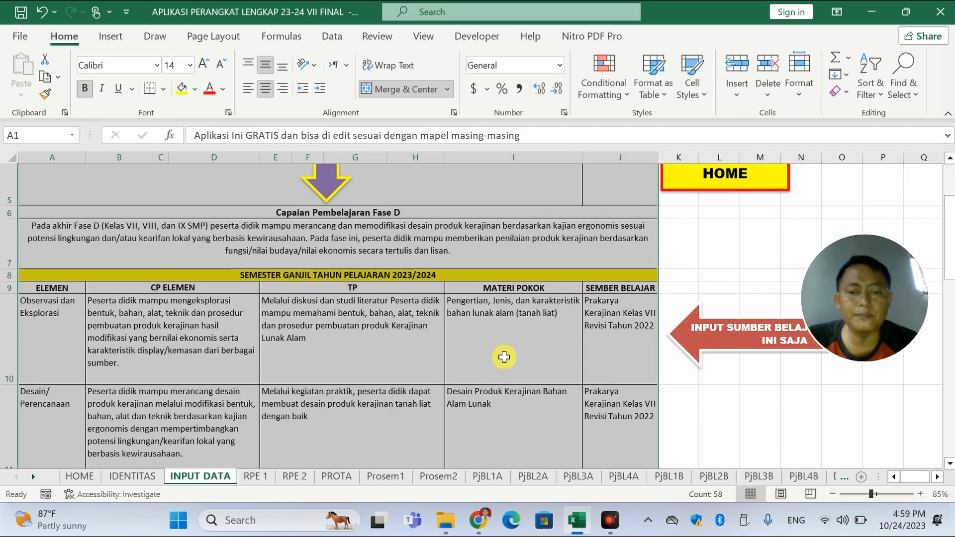
{"action": "left_click", "coordinate": [506, 326]}
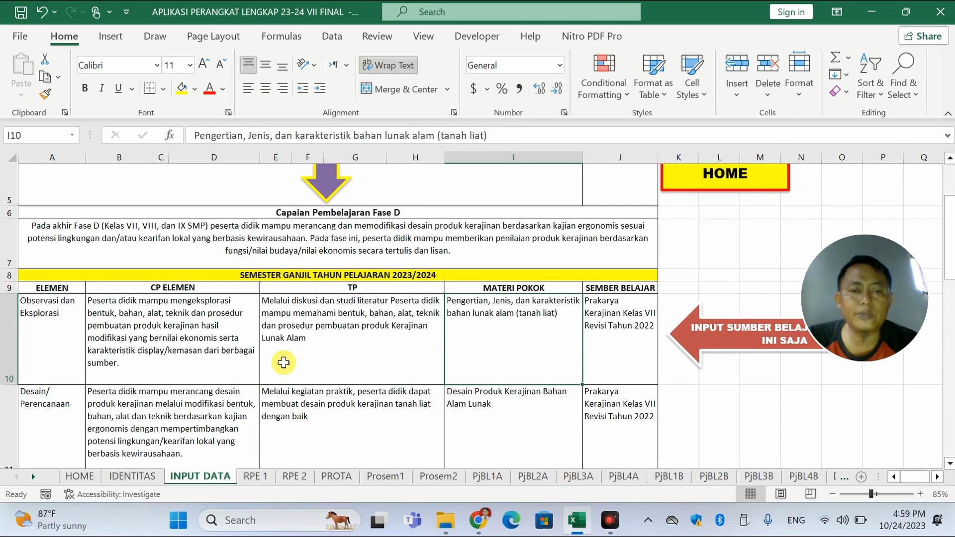
{"action": "scroll", "coordinate": [360, 307], "scroll_direction": "down", "scroll_amount": 1}
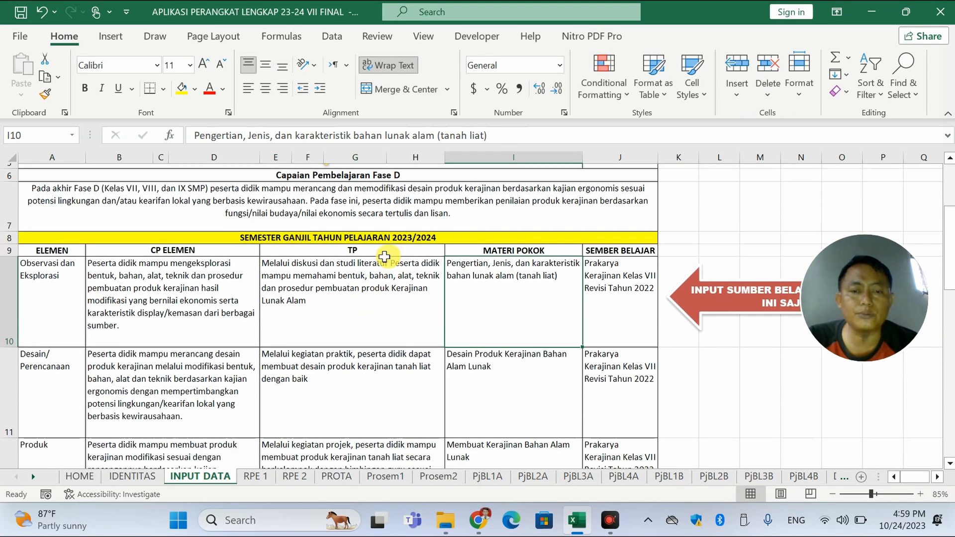
{"action": "scroll", "coordinate": [576, 435], "scroll_direction": "down", "scroll_amount": 3}
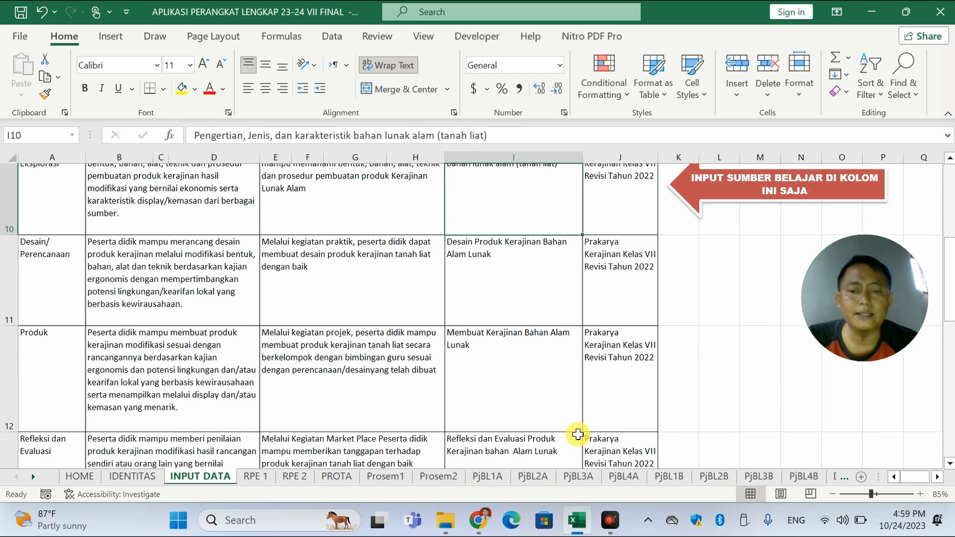
{"action": "scroll", "coordinate": [577, 435], "scroll_direction": "down", "scroll_amount": 2}
{"action": "left_click", "coordinate": [509, 354]}
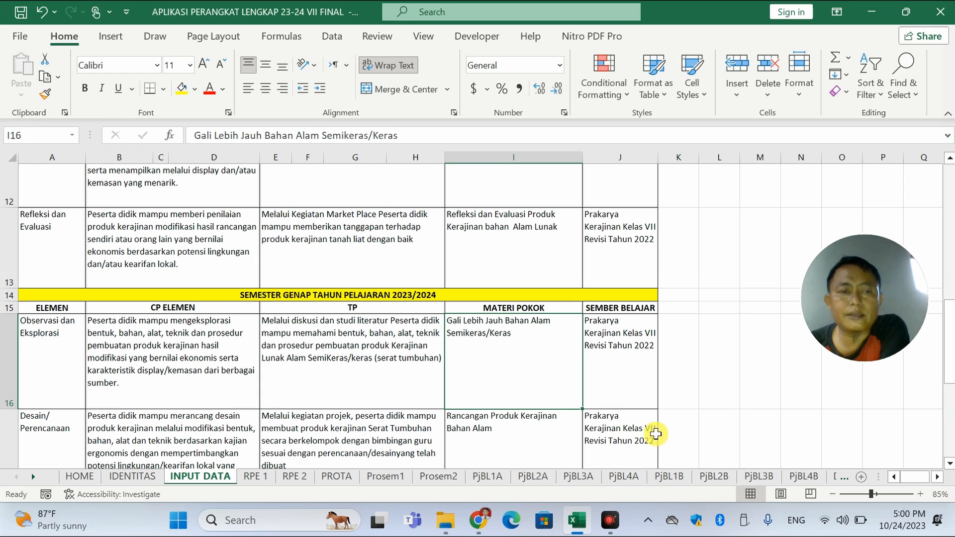
Point the opening-question formula in D37 of PjBL1B to the first semester 2 topic, 'INPUT DATA'!I16.
{"action": "left_click", "coordinate": [679, 481]}
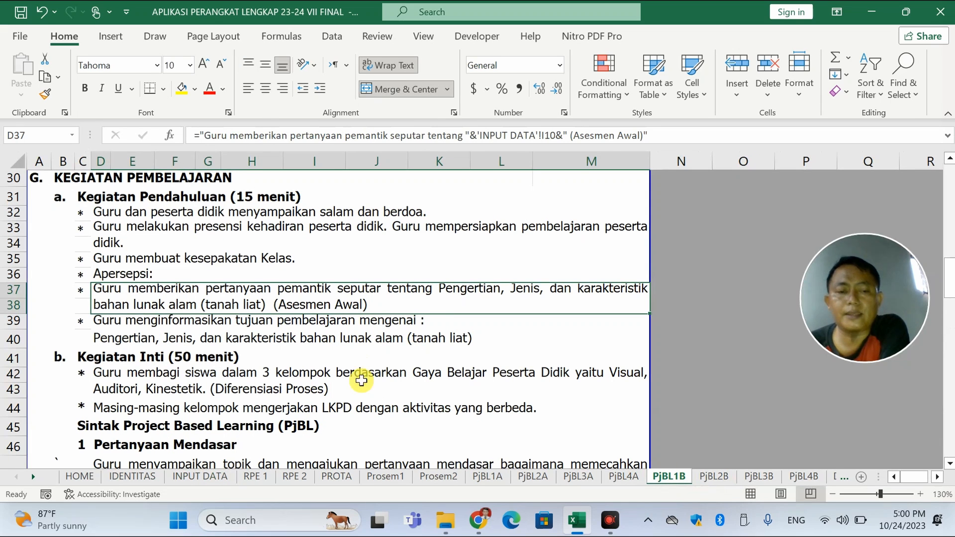
{"action": "left_click", "coordinate": [550, 139]}
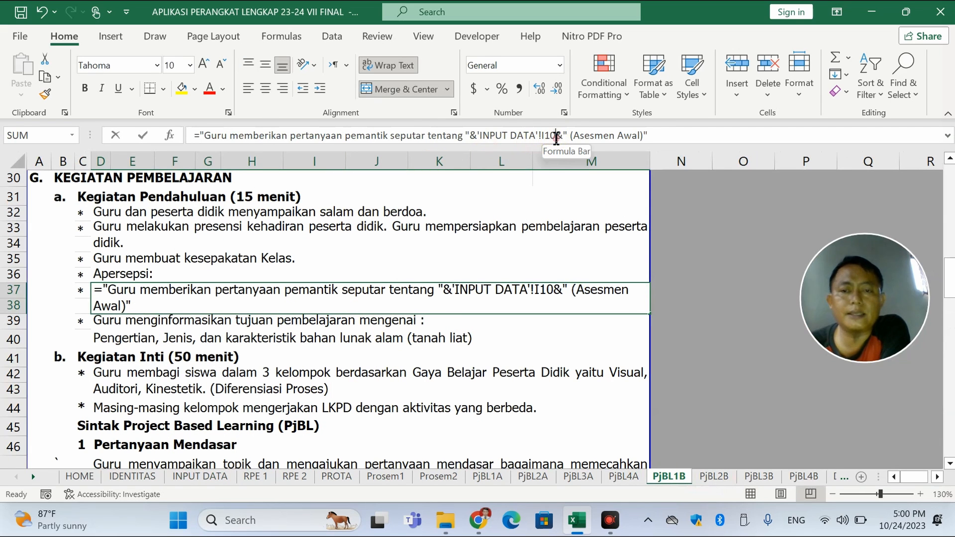
{"action": "key", "text": "BackSpace"}
{"action": "type", "text": "6"}
{"action": "key", "text": "Return"}
Point the opening-question formula in D38 of PjBL2B to the second semester 2 topic, 'INPUT DATA'!I17.
{"action": "left_click", "coordinate": [713, 476]}
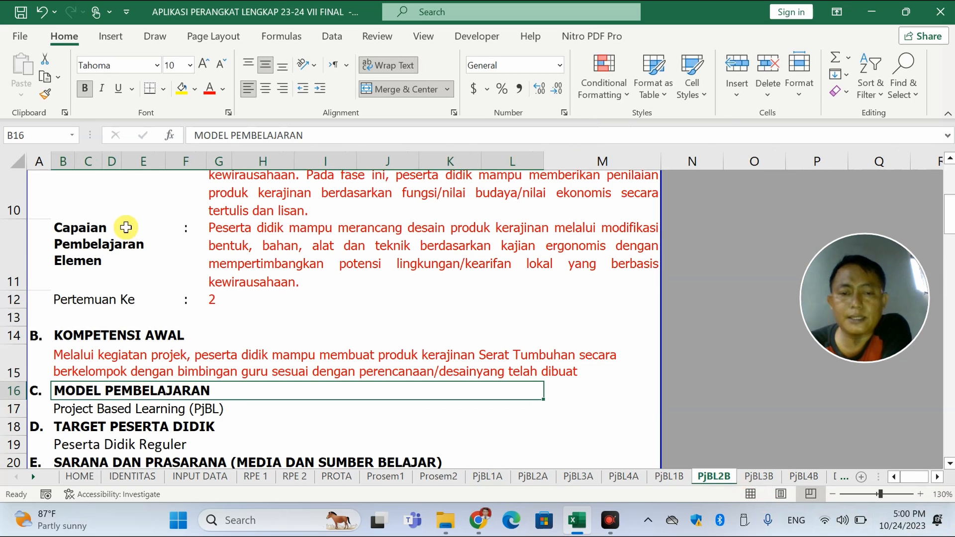
{"action": "scroll", "coordinate": [216, 313], "scroll_direction": "down", "scroll_amount": 4}
{"action": "scroll", "coordinate": [356, 372], "scroll_direction": "down", "scroll_amount": 2}
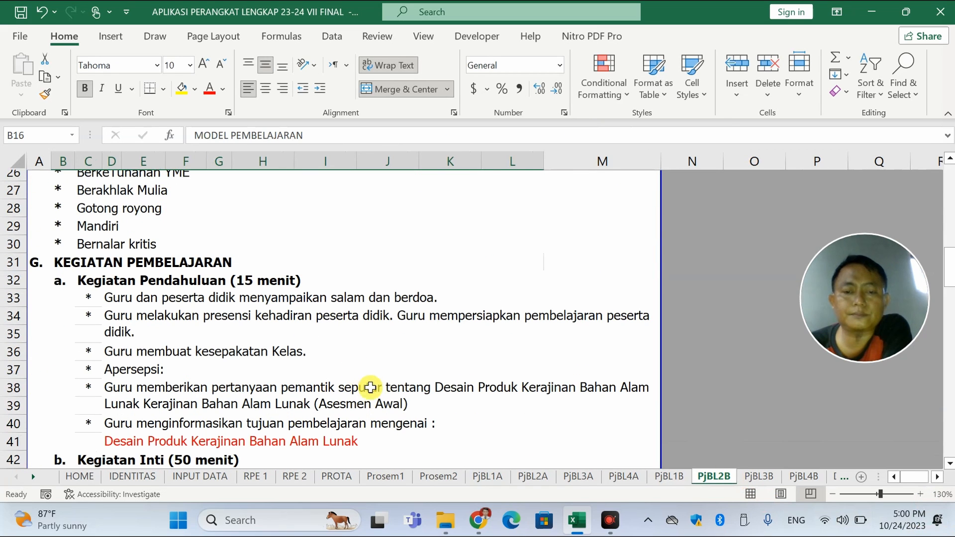
{"action": "left_click", "coordinate": [366, 391]}
{"action": "left_click", "coordinate": [555, 135]}
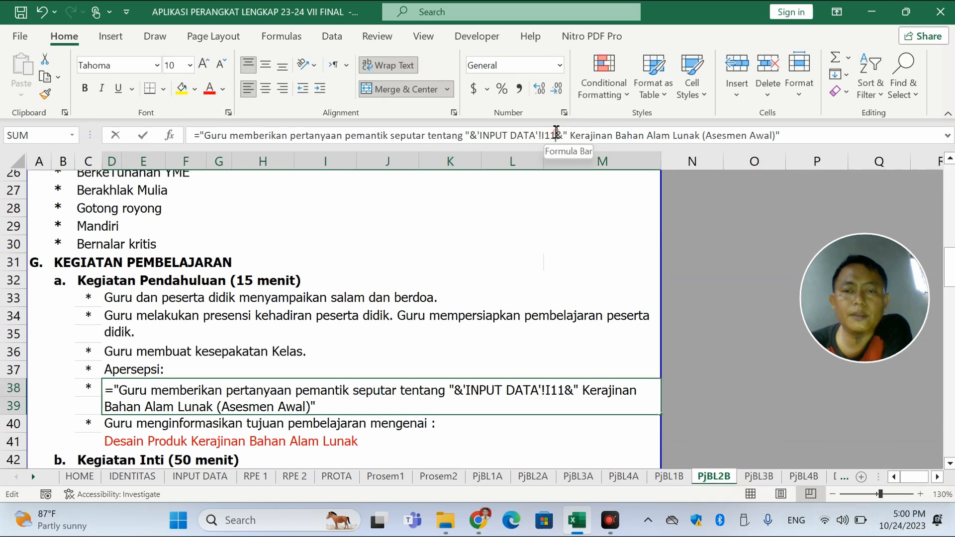
{"action": "key", "text": "BackSpace"}
{"action": "type", "text": "6"}
{"action": "key", "text": "BackSpace"}
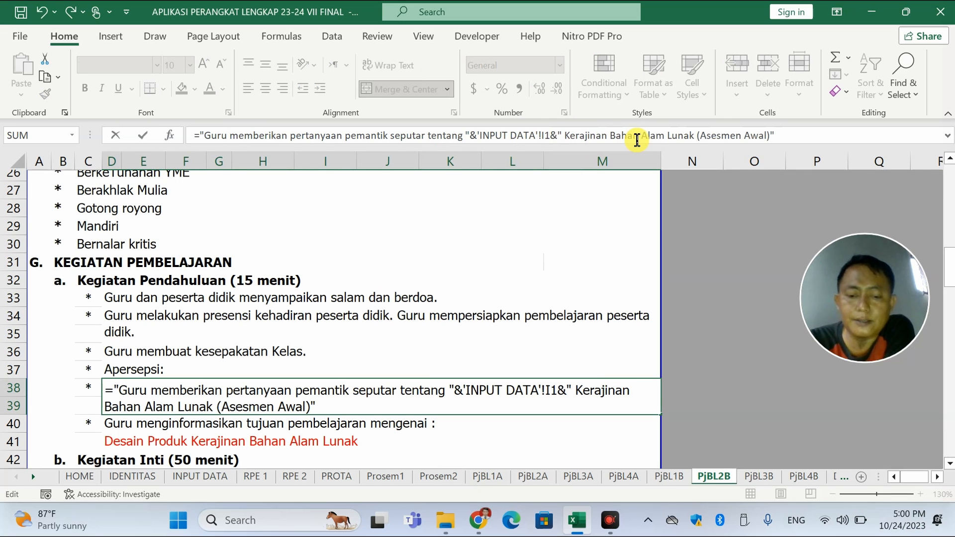
Inspect the learning-objective topic formula in D41 of PjBL2B and recheck the opening-question formula in D38.
{"action": "left_click", "coordinate": [283, 440]}
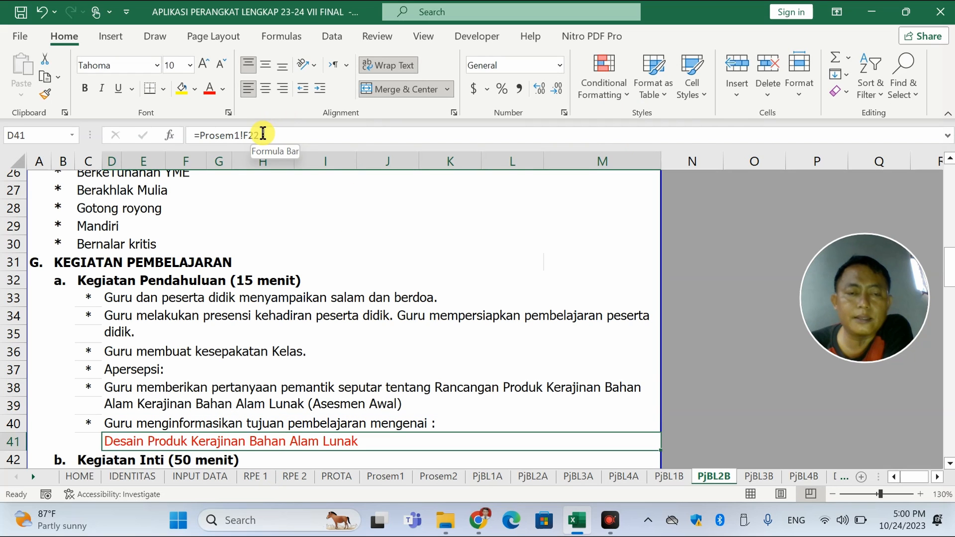
{"action": "left_click", "coordinate": [387, 135]}
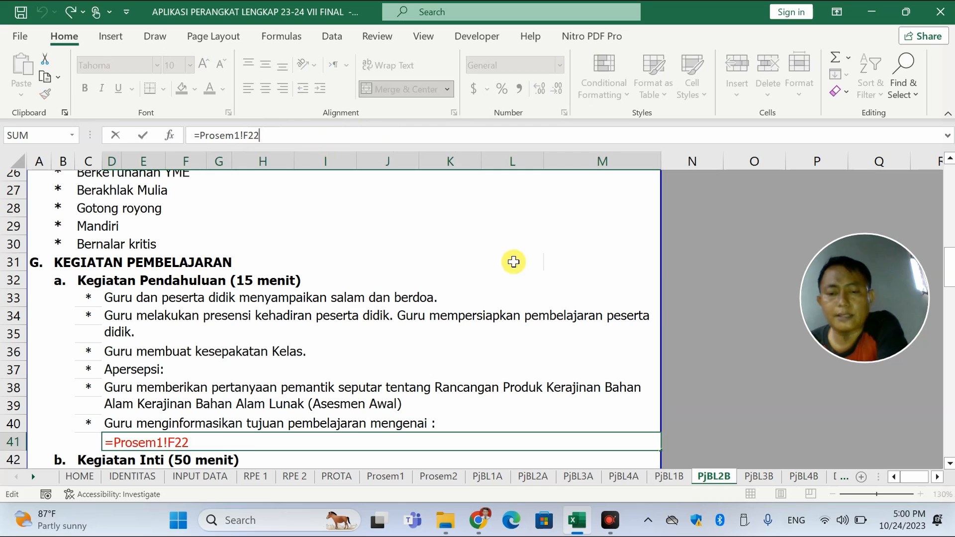
{"action": "key", "text": "Return"}
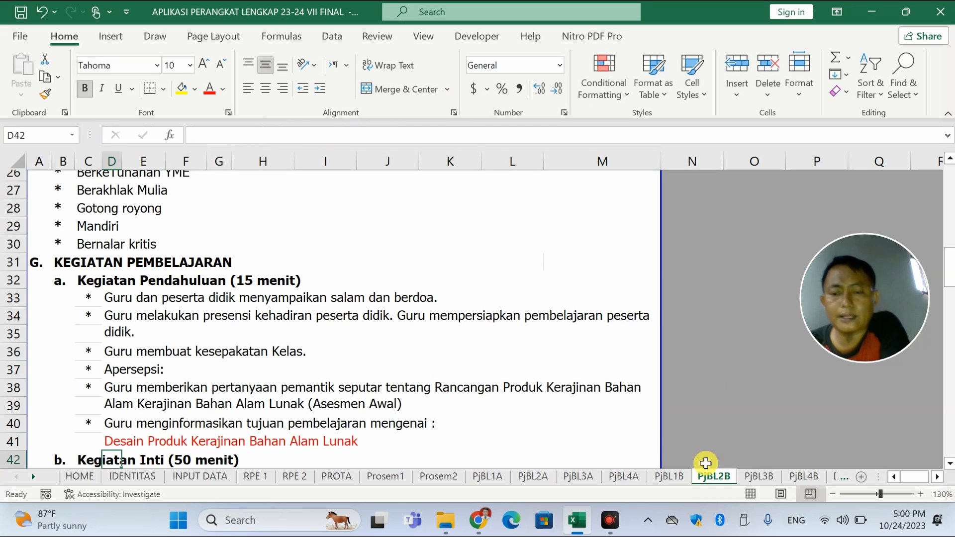
{"action": "left_click", "coordinate": [436, 393]}
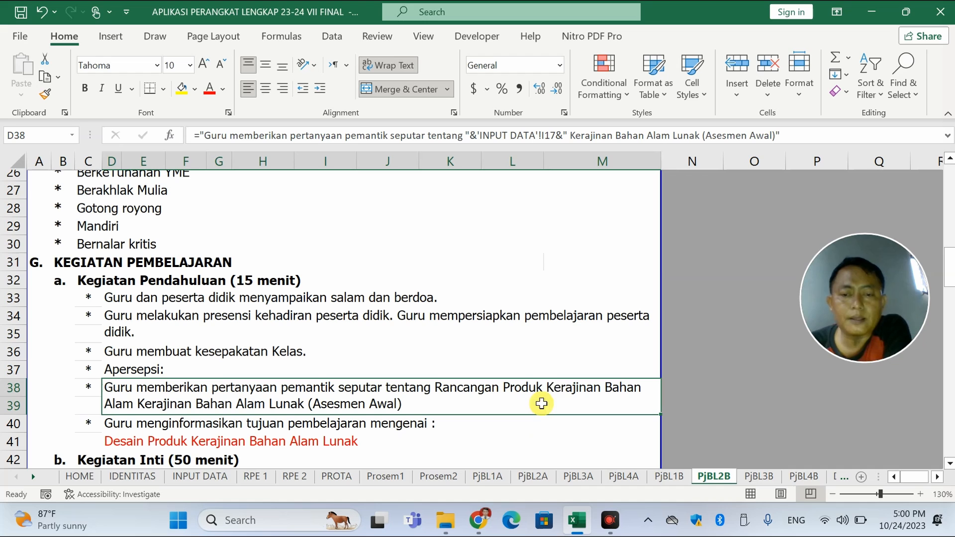
Point the opening-question formula in D38 of PjBL3B to the third semester 2 topic, 'INPUT DATA'!I18.
{"action": "left_click", "coordinate": [758, 476]}
{"action": "scroll", "coordinate": [533, 425], "scroll_direction": "down", "scroll_amount": 1}
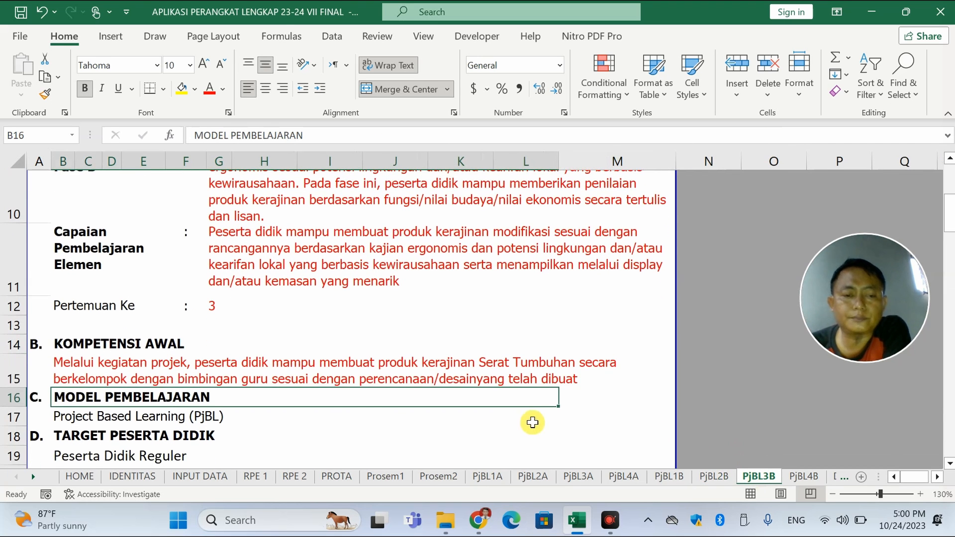
{"action": "scroll", "coordinate": [532, 424], "scroll_direction": "down", "scroll_amount": 4}
{"action": "scroll", "coordinate": [429, 406], "scroll_direction": "down", "scroll_amount": 3}
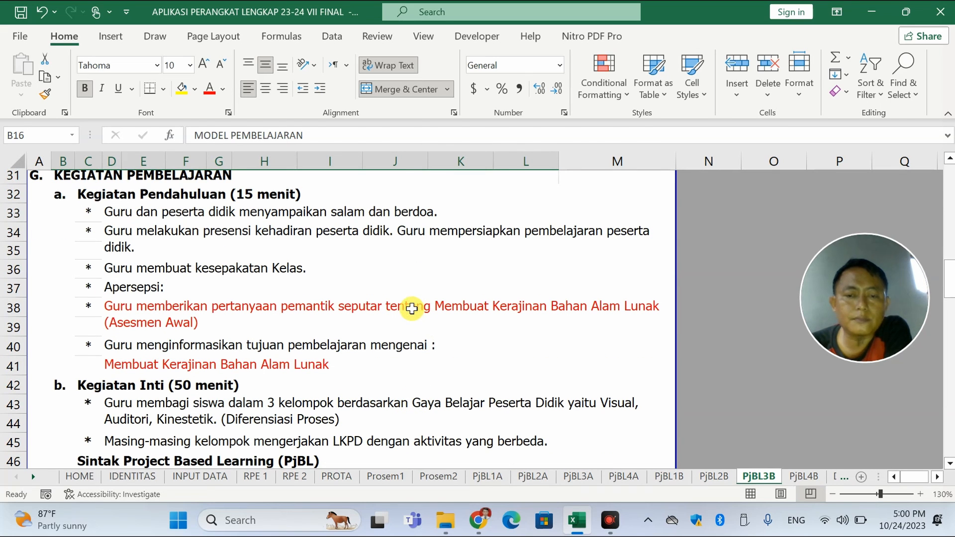
{"action": "left_click", "coordinate": [412, 309]}
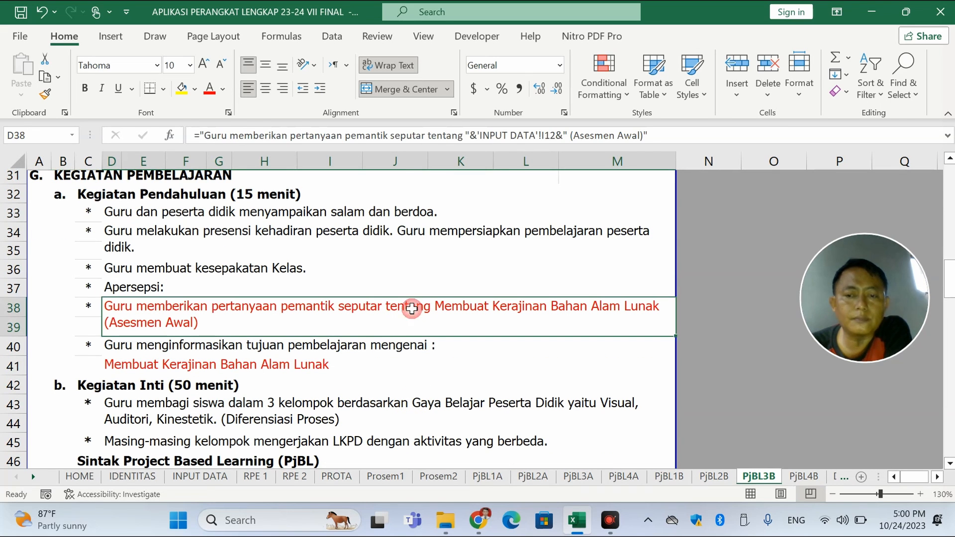
{"action": "left_click", "coordinate": [557, 135]}
{"action": "key", "text": "BackSpace"}
{"action": "type", "text": "8"}
{"action": "key", "text": "Return"}
{"action": "left_click", "coordinate": [713, 478]}
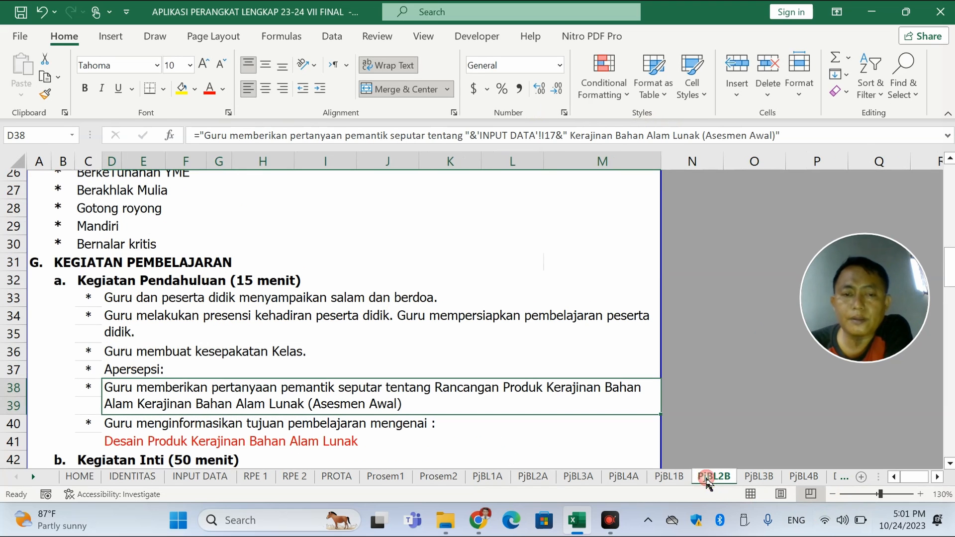
{"action": "left_click", "coordinate": [761, 477]}
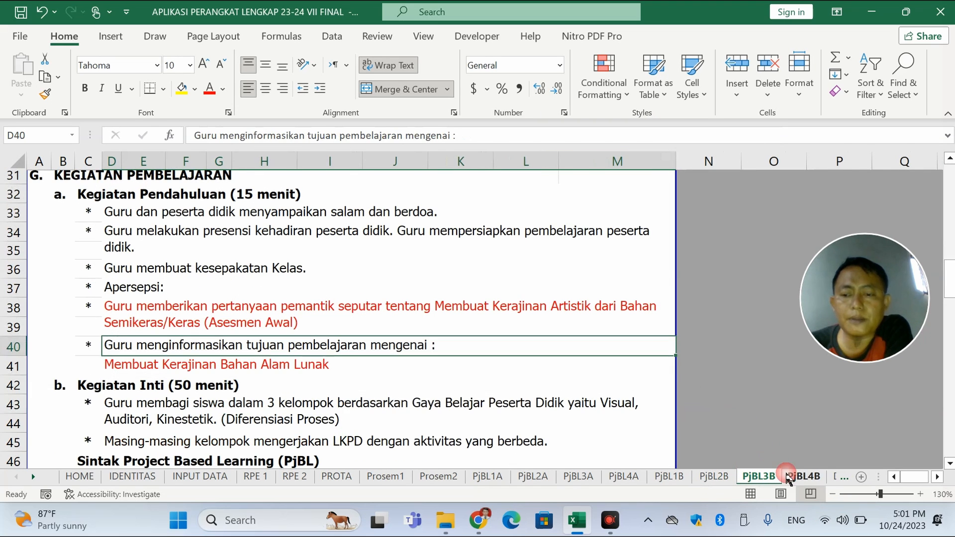
Point the opening-question formula in D38 of PjBL4B to the fourth semester 2 topic, 'INPUT DATA'!I19.
{"action": "left_click", "coordinate": [790, 478]}
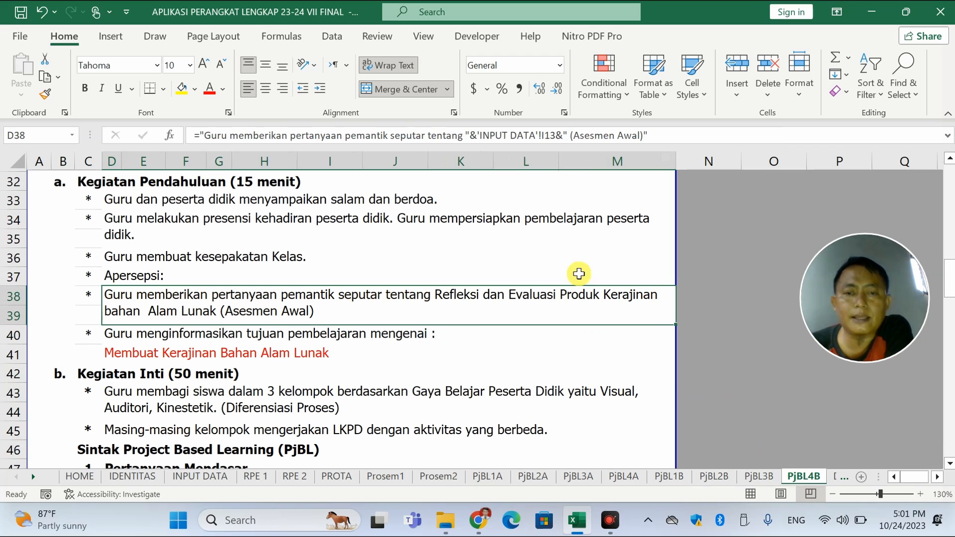
{"action": "left_click", "coordinate": [558, 132]}
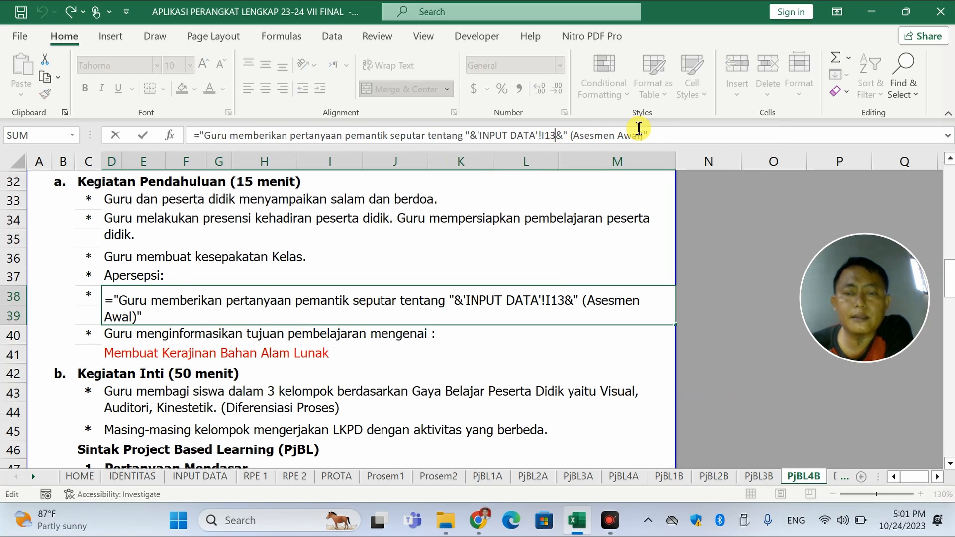
{"action": "key", "text": "BackSpace"}
{"action": "type", "text": "9"}
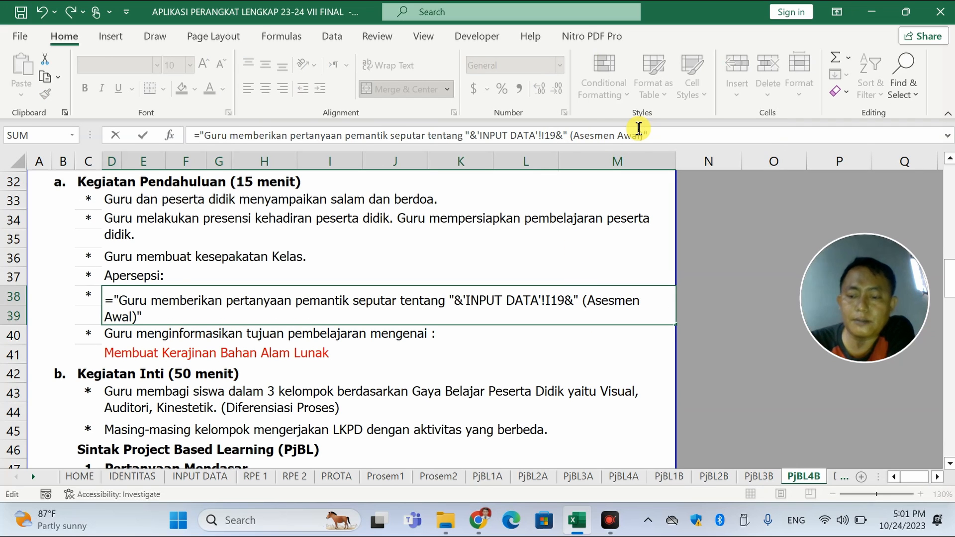
{"action": "key", "text": "Return"}
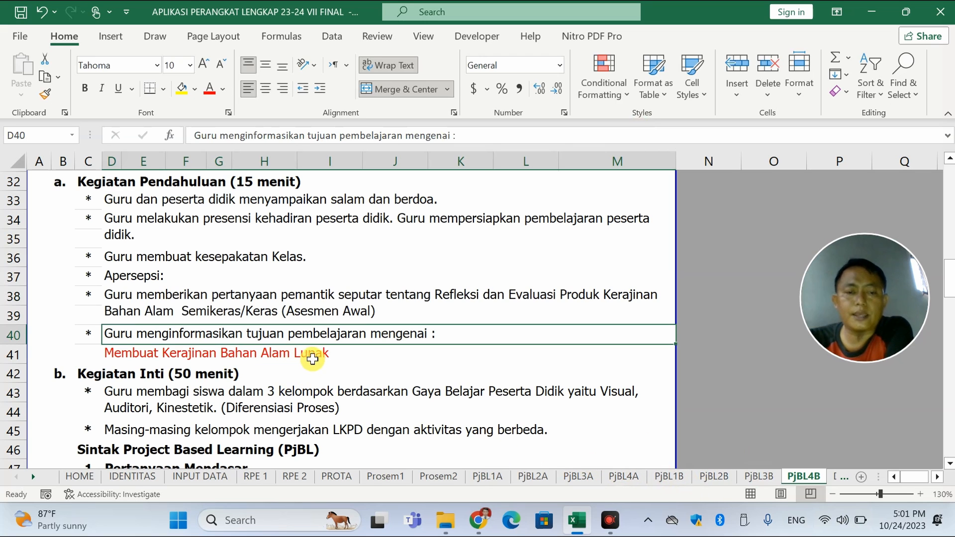
Check the topic formula in D41 of PjBL4B, and copy the INPUT DATA'!I16 reference text out of the D37 formula on PjBL1B.
{"action": "left_click", "coordinate": [186, 354]}
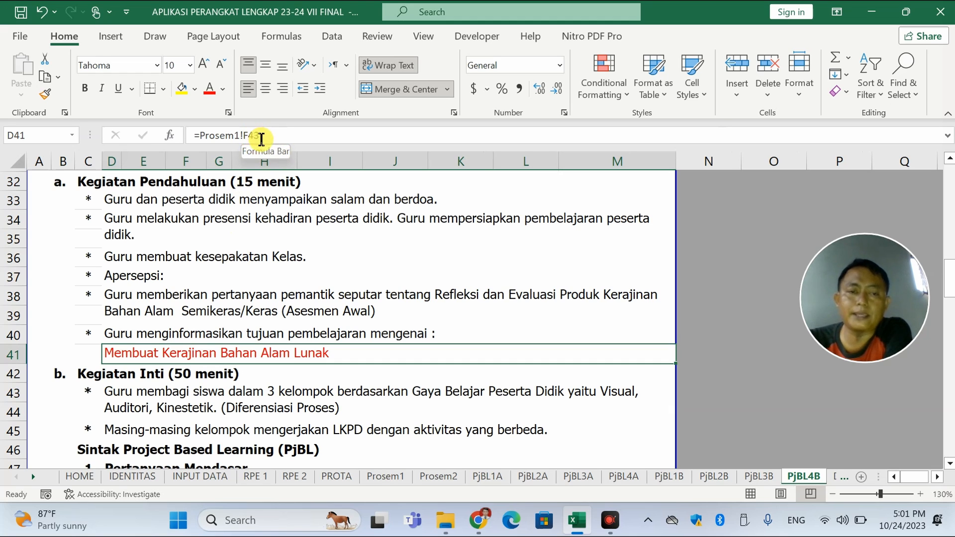
{"action": "left_click", "coordinate": [674, 480]}
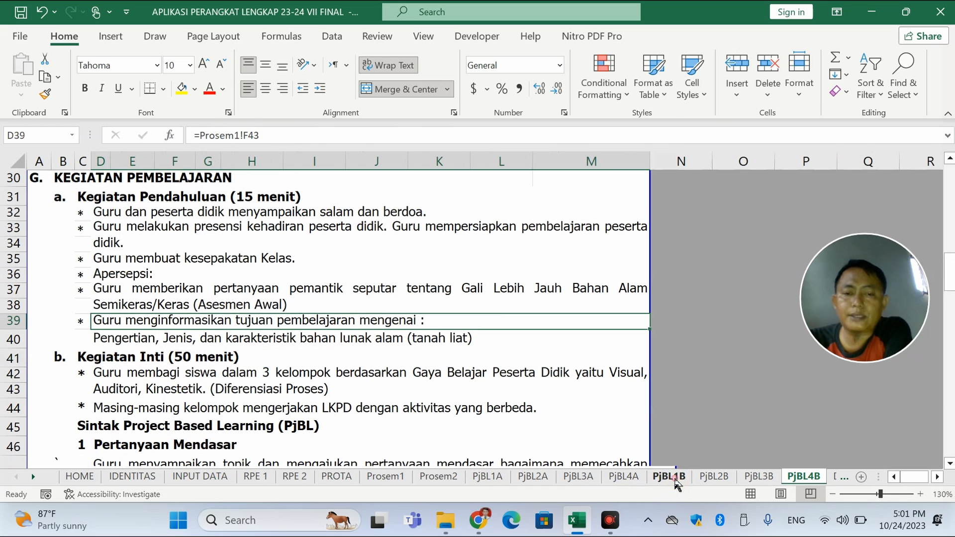
{"action": "left_click", "coordinate": [484, 299]}
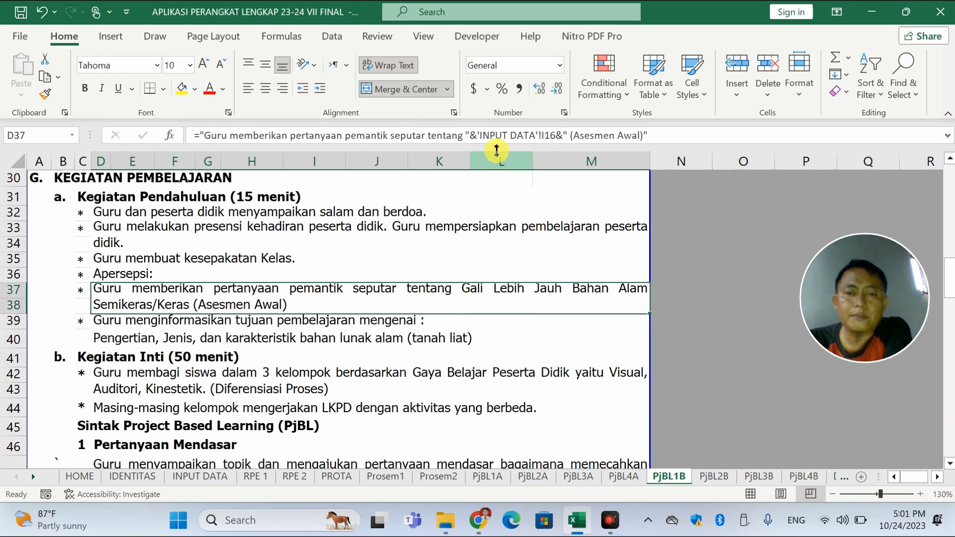
{"action": "left_click", "coordinate": [555, 136]}
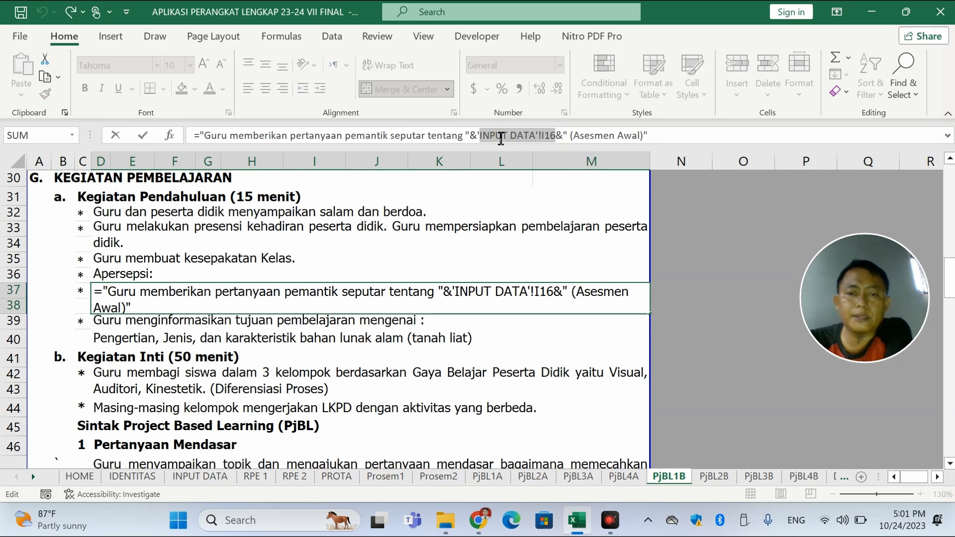
{"action": "right_click", "coordinate": [482, 136]}
{"action": "left_click", "coordinate": [525, 170]}
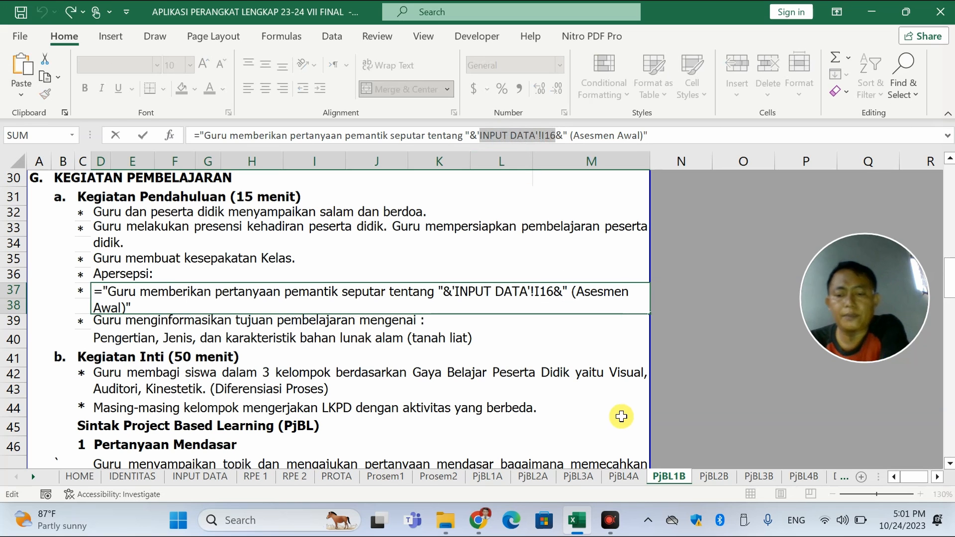
{"action": "key", "text": "Return"}
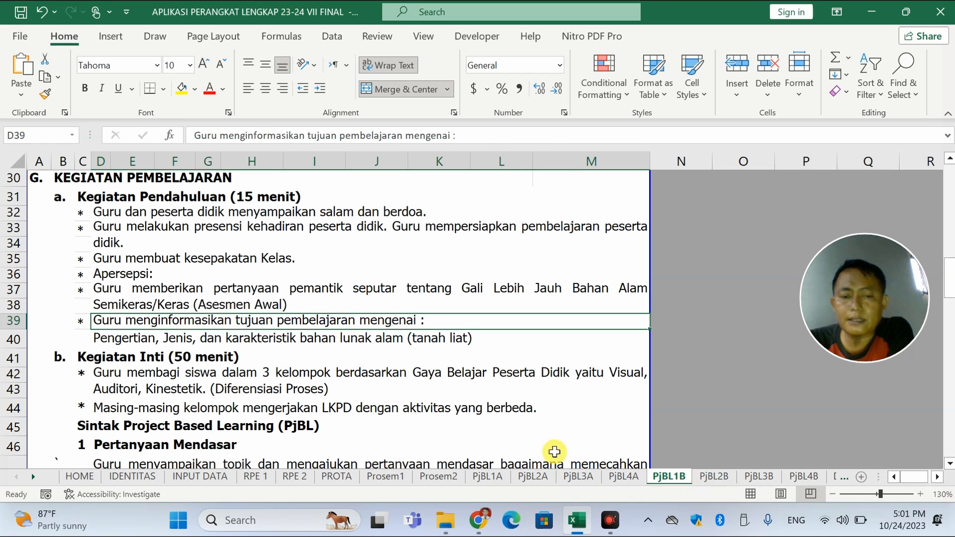
Try replacing the learning-objective topic formula in D40 of PjBL1B with the copied INPUT DATA'!I16 text, and undo the replacement.
{"action": "left_click", "coordinate": [273, 337]}
{"action": "left_click_drag", "start_coordinate": [279, 135], "coordinate": [127, 145]}
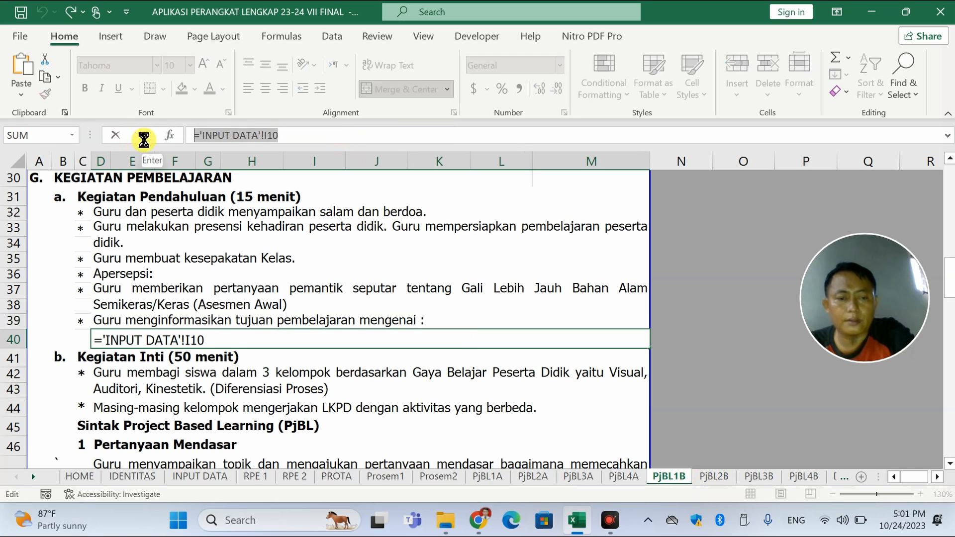
{"action": "key", "text": "ctrl+v"}
{"action": "key", "text": "Return"}
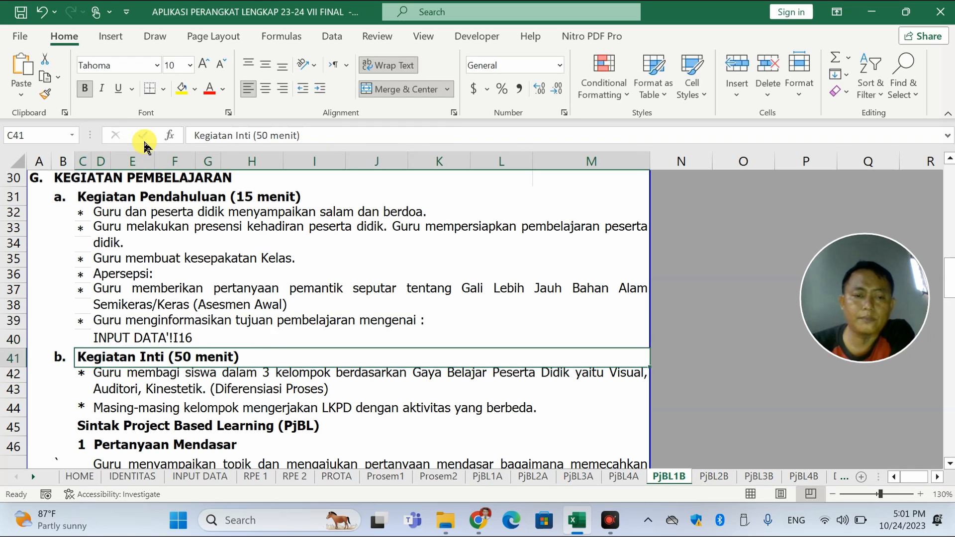
{"action": "key", "text": "ctrl+z"}
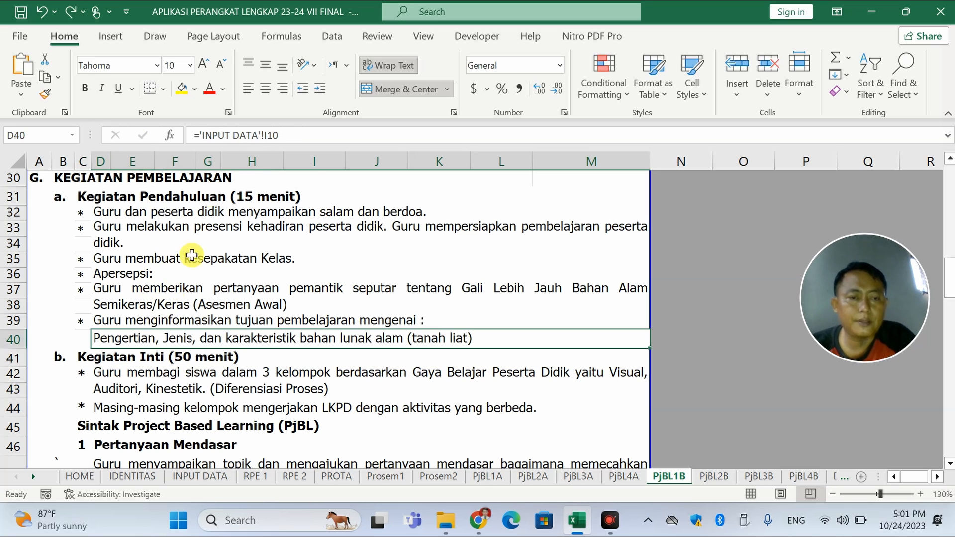
{"action": "left_click", "coordinate": [279, 135]}
{"action": "left_click_drag", "start_coordinate": [229, 141], "coordinate": [234, 135]}
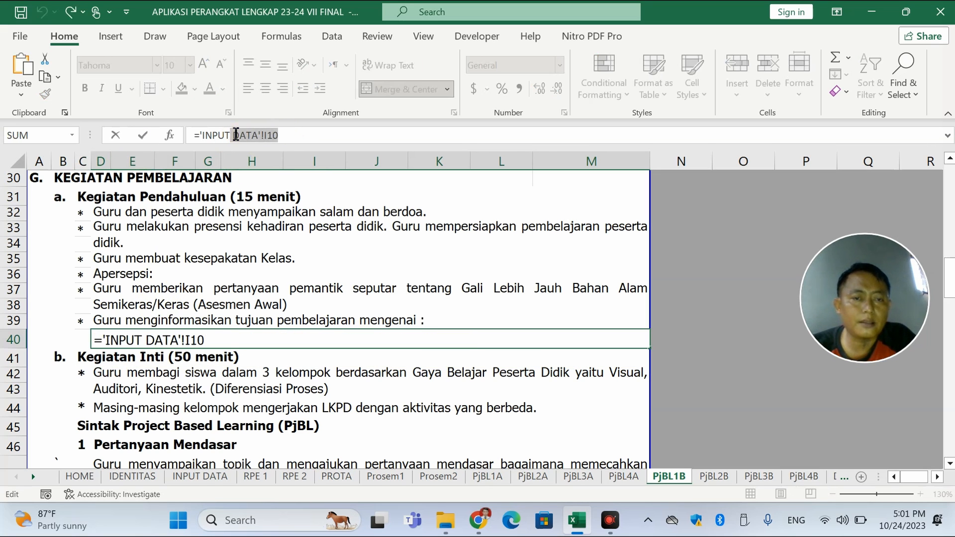
{"action": "left_click", "coordinate": [234, 135]}
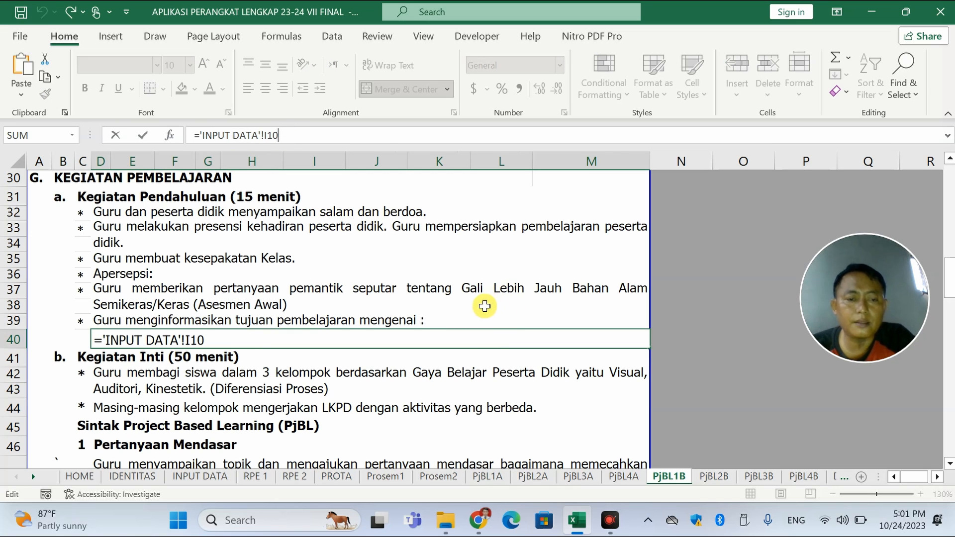
{"action": "key", "text": "Escape"}
Point the learning-objective topic formula in D40 of PjBL1B to the first semester 2 topic, 'INPUT DATA'!I16, matching the opening-question reference.
{"action": "left_click", "coordinate": [441, 295]}
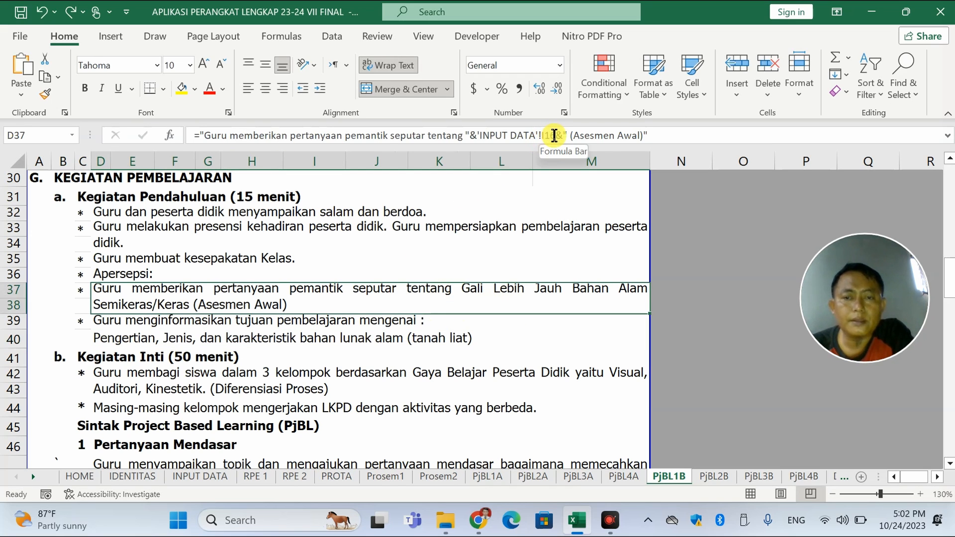
{"action": "left_click", "coordinate": [207, 340]}
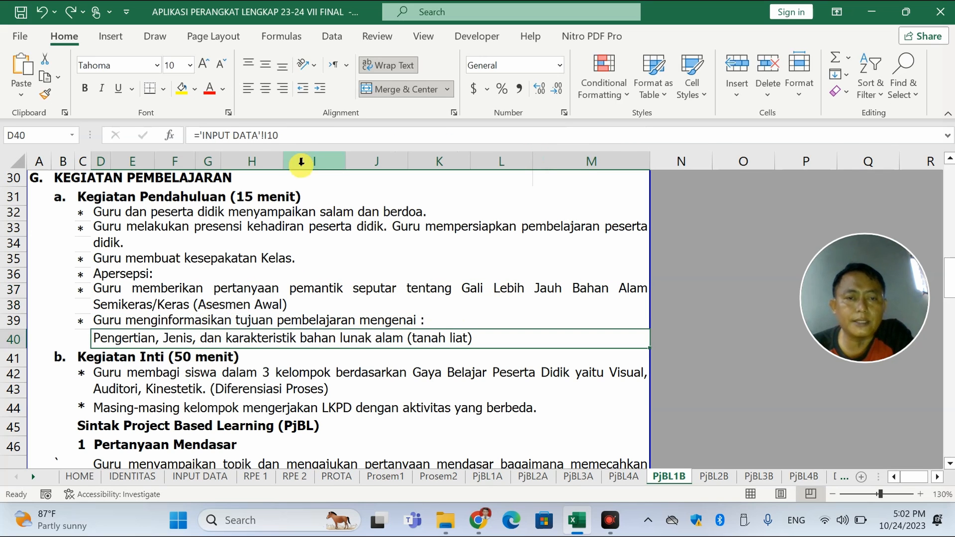
{"action": "left_click", "coordinate": [290, 135]}
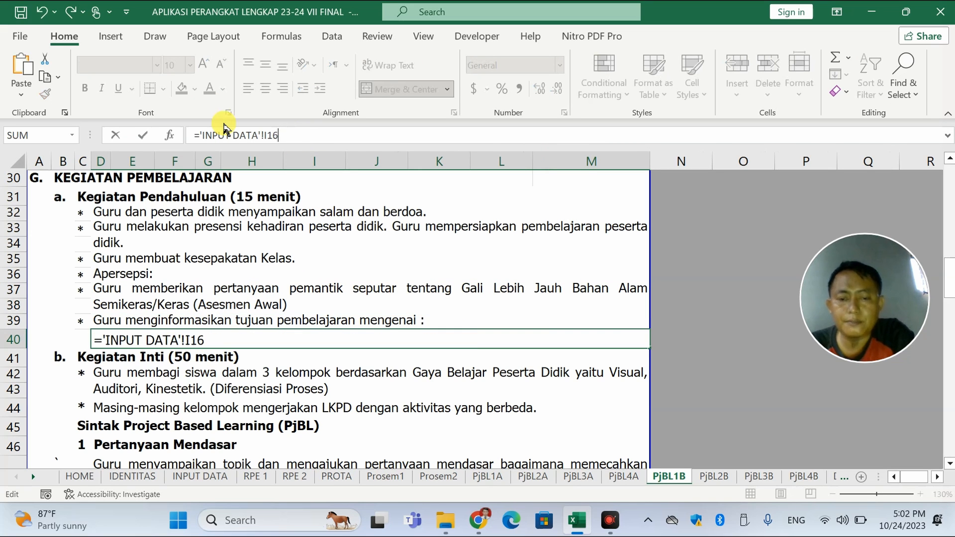
{"action": "key", "text": "Return"}
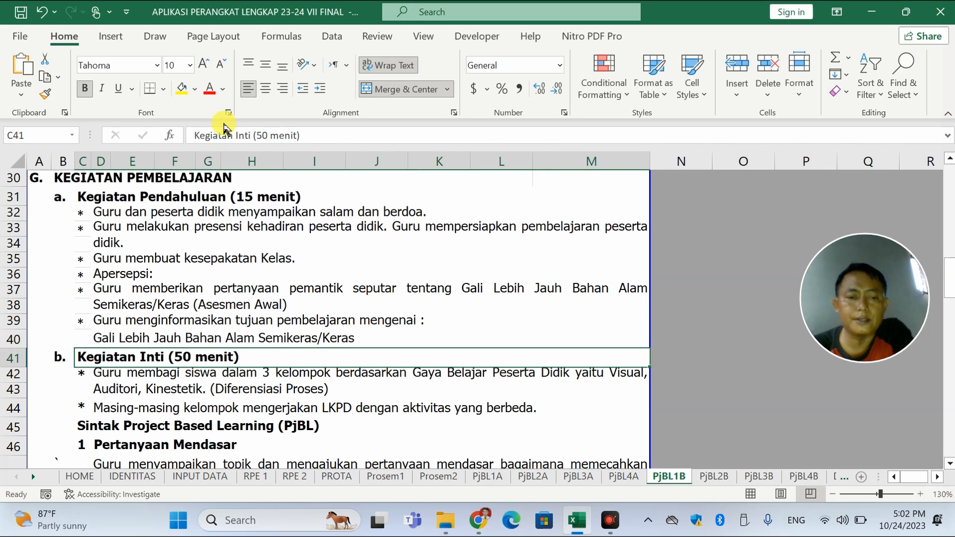
{"action": "left_click", "coordinate": [249, 339]}
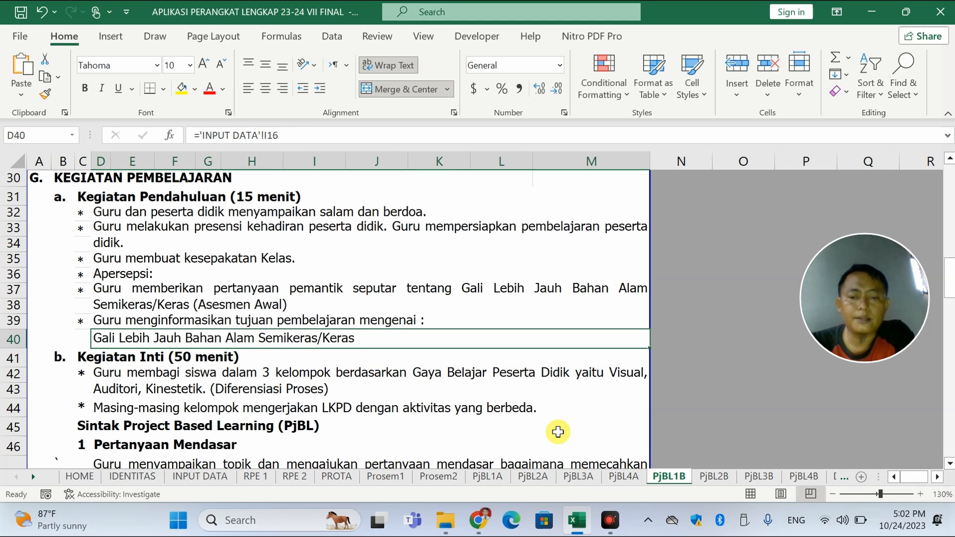
Check the topic formula in D41 of PjBL2B, and copy the whole ='INPUT DATA'!I16 formula from D40 of PjBL1B.
{"action": "left_click", "coordinate": [705, 477]}
{"action": "left_click", "coordinate": [192, 441]}
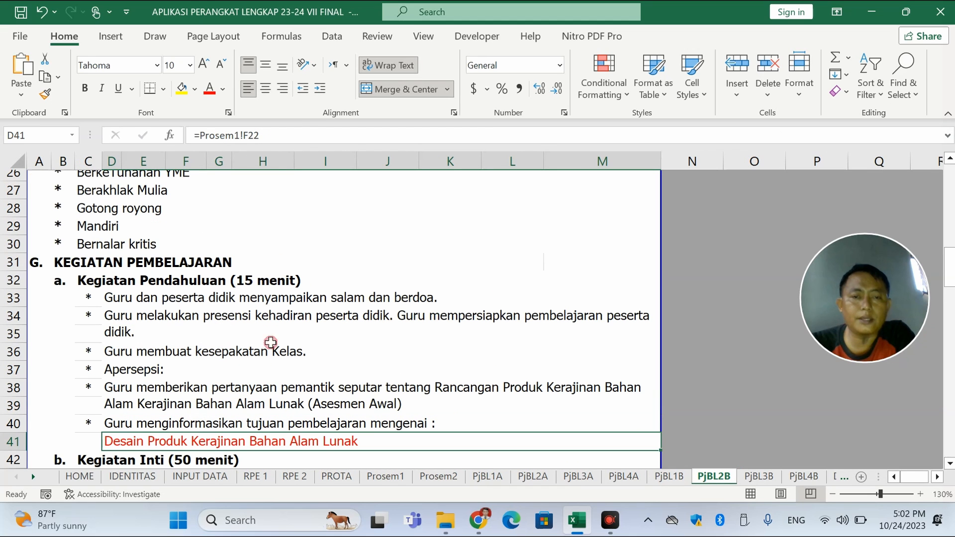
{"action": "left_click", "coordinate": [666, 476]}
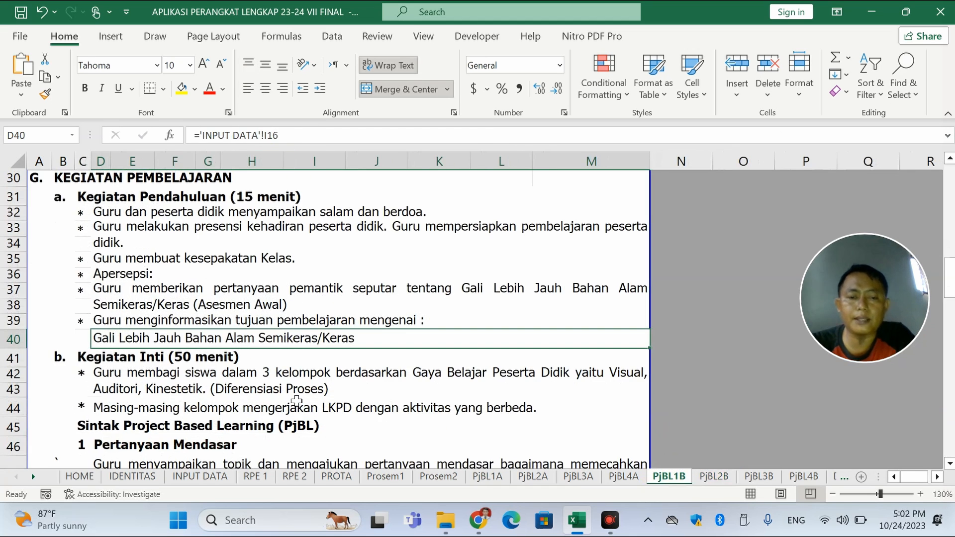
{"action": "left_click_drag", "start_coordinate": [332, 139], "coordinate": [95, 137]}
{"action": "key", "text": "ctrl+c"}
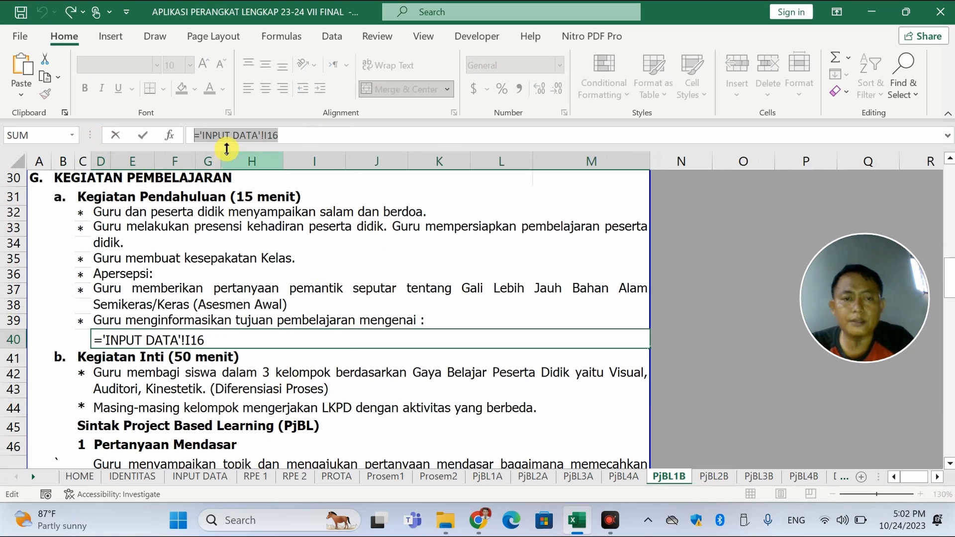
Copy the formula ='INPUT DATA'!I16 from cell D40 of sheet PjBL1B into cell D41 of PjBL2B, changing its reference to I17.
{"action": "right_click", "coordinate": [232, 133]}
{"action": "left_click", "coordinate": [263, 162]}
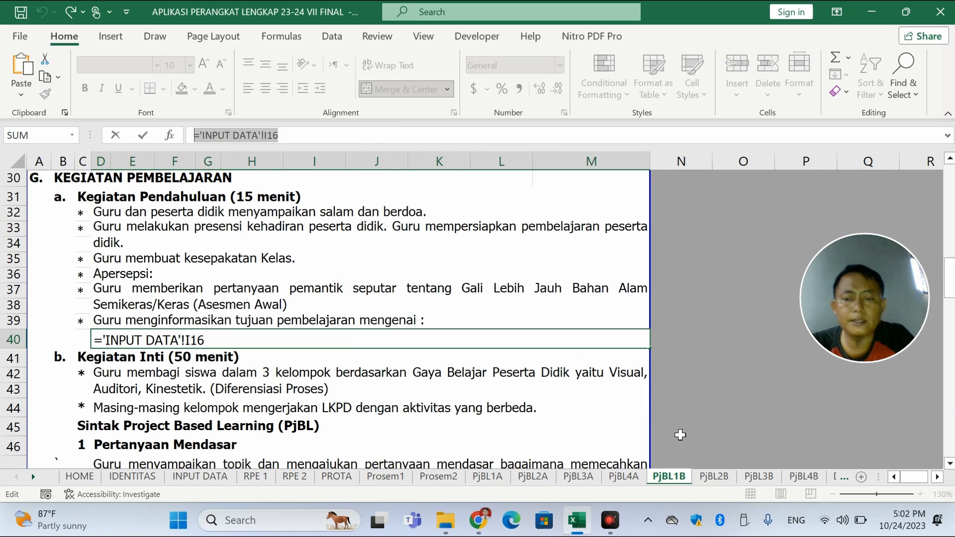
{"action": "key", "text": "Escape"}
{"action": "left_click", "coordinate": [714, 476]}
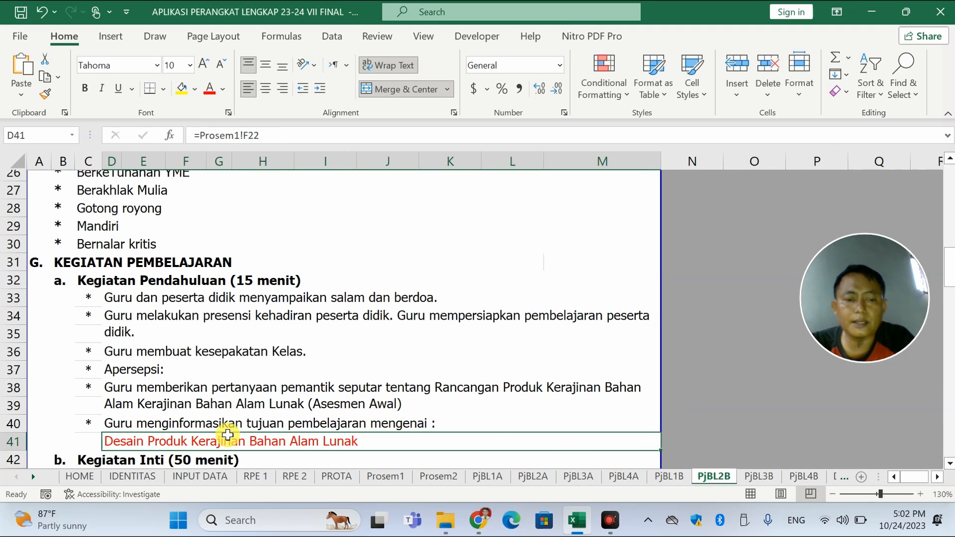
{"action": "key", "text": "alt+Tab"}
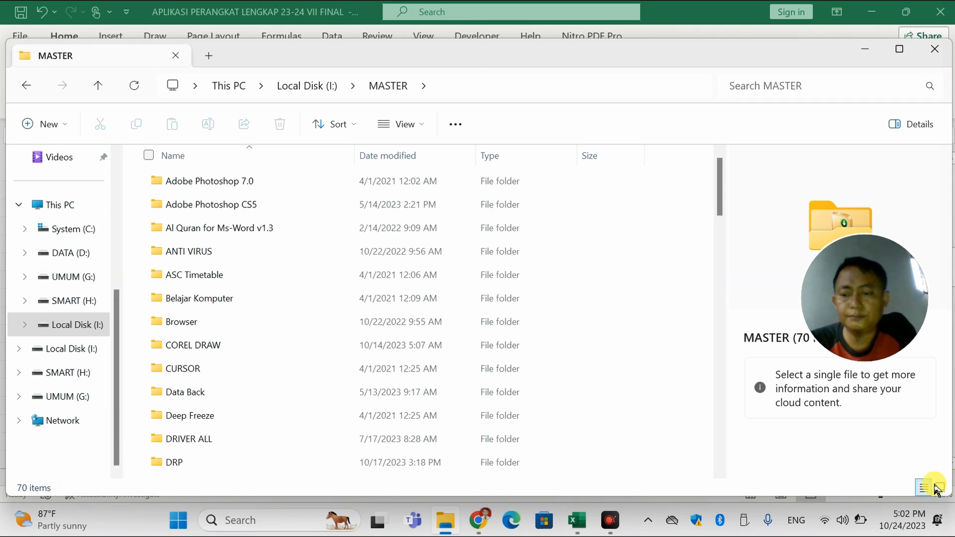
{"action": "left_click", "coordinate": [900, 498]}
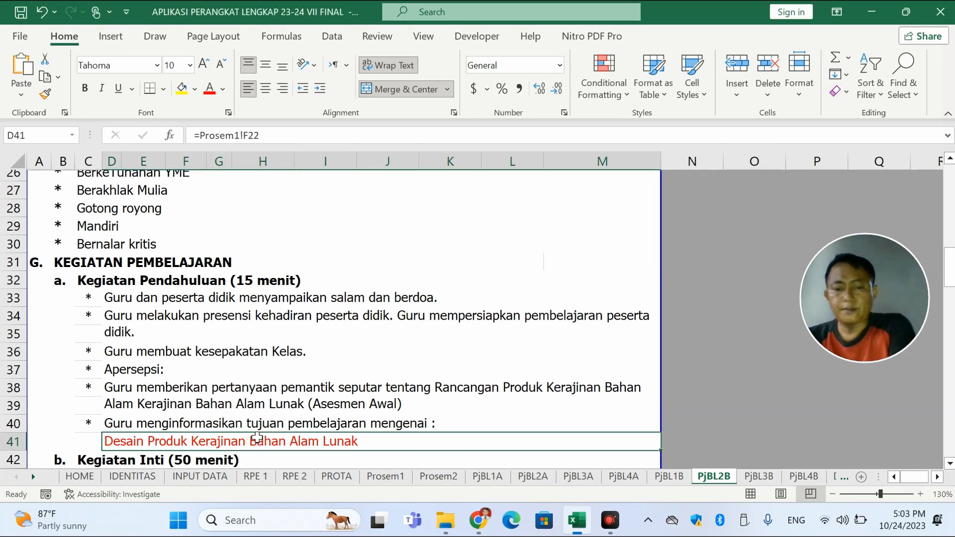
{"action": "left_click_drag", "start_coordinate": [271, 136], "coordinate": [156, 154]}
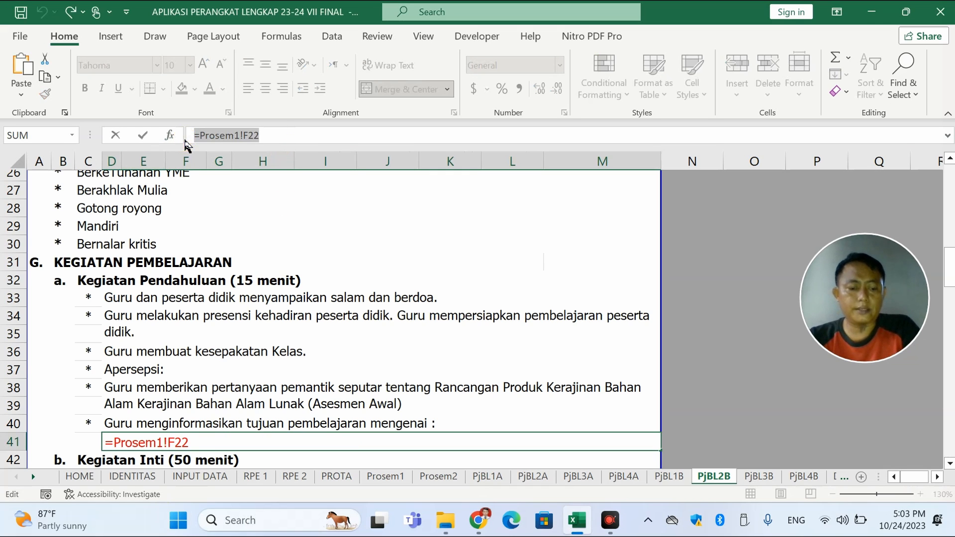
{"action": "key", "text": "ctrl+v"}
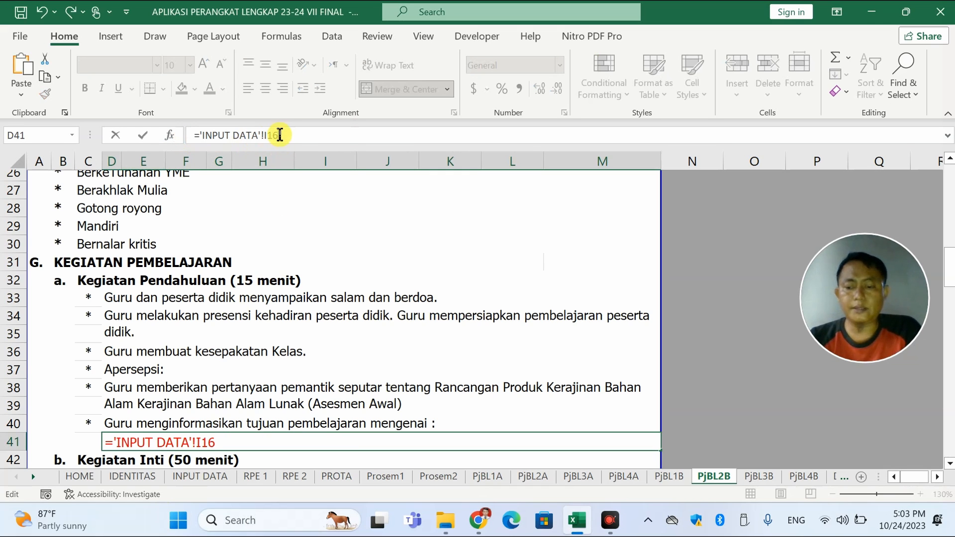
{"action": "key", "text": "Return"}
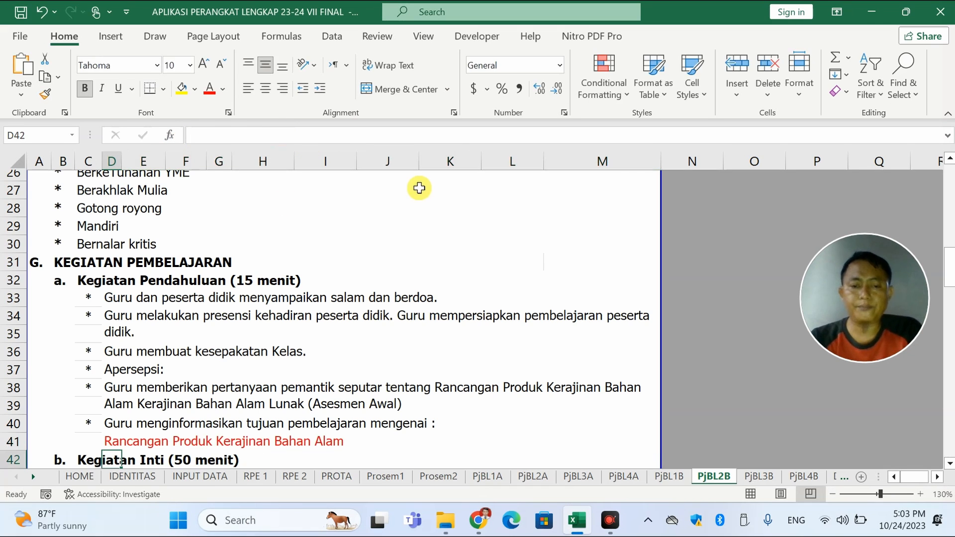
On sheet PjBL3B, link the learning objective in cell D41 to the INPUT DATA topic "Membuat Kerajinan Artistik dari Bahan Semikeras/Keras".
{"action": "left_click", "coordinate": [753, 476]}
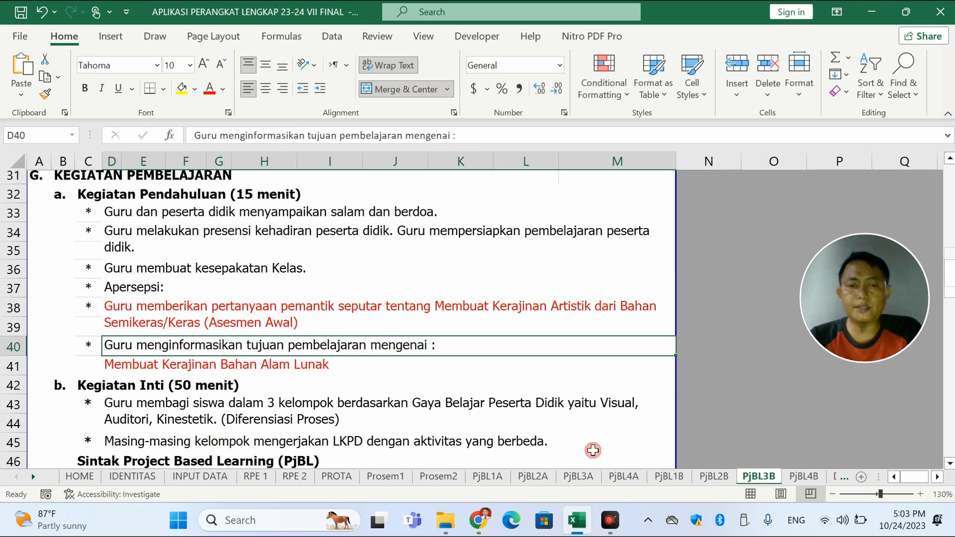
{"action": "left_click", "coordinate": [283, 368]}
{"action": "left_click_drag", "start_coordinate": [354, 135], "coordinate": [132, 137]}
{"action": "type", "text": "='INPUT DATA'!I16"}
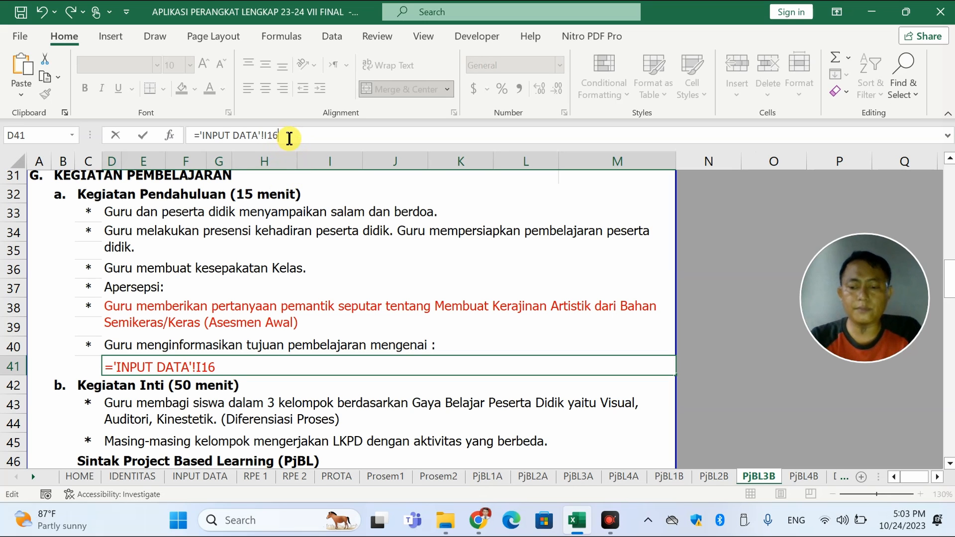
{"action": "key", "text": "Return"}
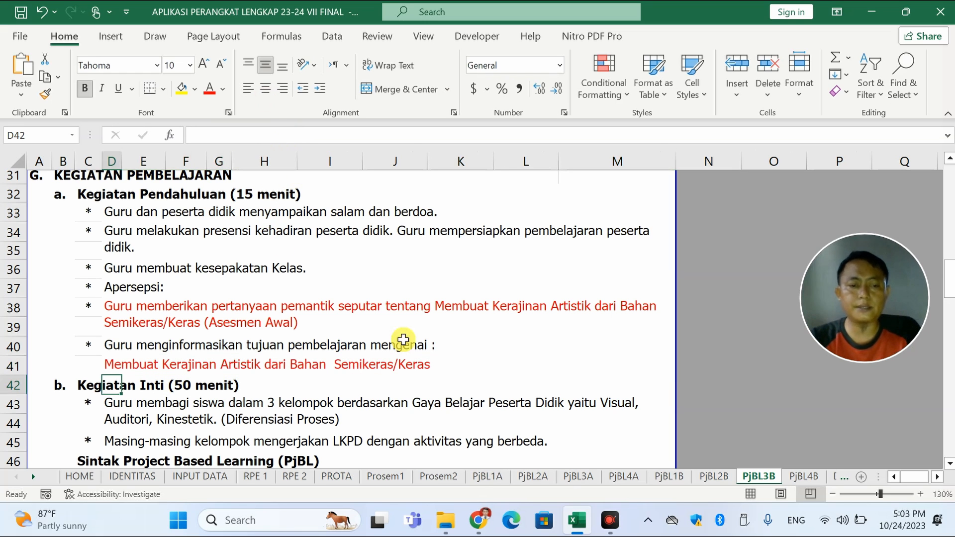
On sheet PjBL4B, link the learning objective in cell D41 to the INPUT DATA topic "Refleksi dan Evaluasi Produk Kerajinan Bahan Alam Semikeras/Keras".
{"action": "left_click", "coordinate": [803, 476]}
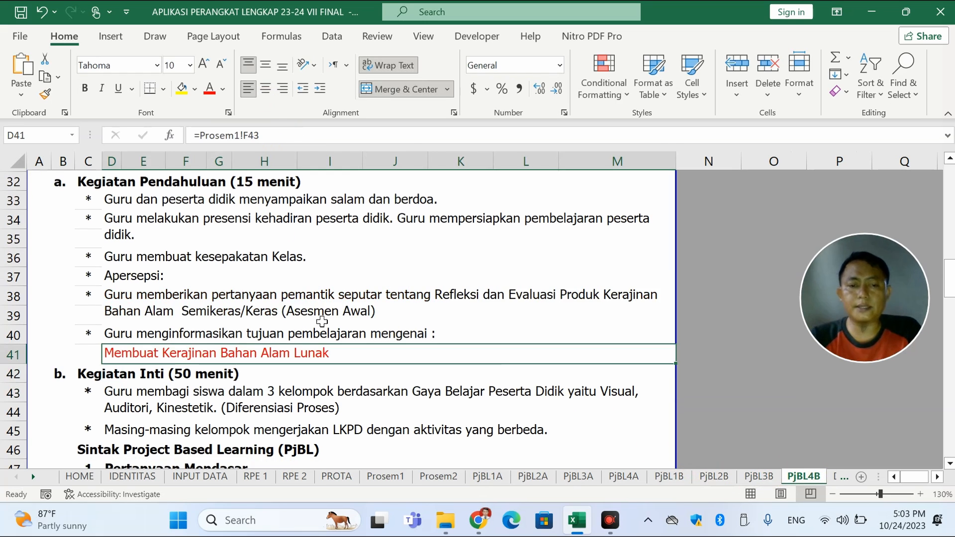
{"action": "left_click", "coordinate": [333, 135]}
{"action": "key", "text": "shift+Home"}
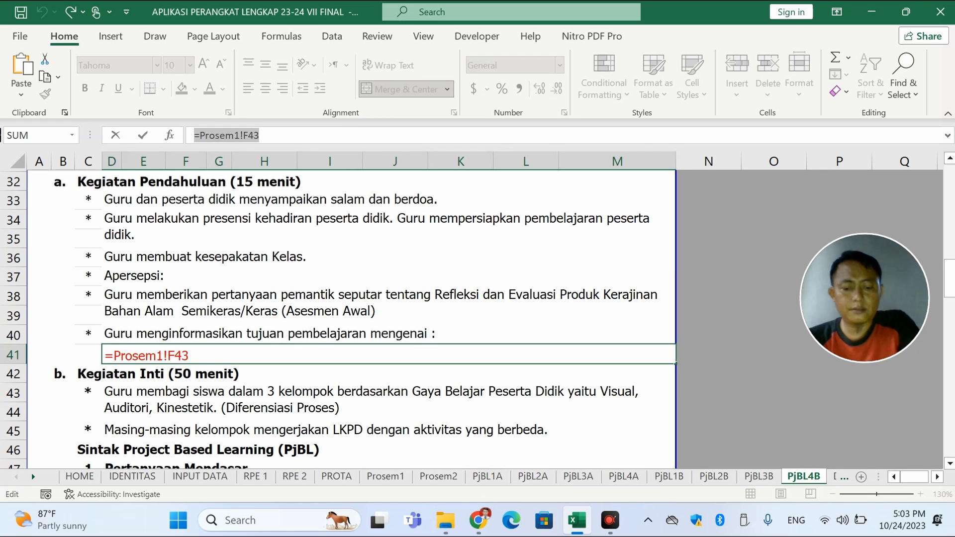
{"action": "type", "text": "='INPUT DATA'!I16"}
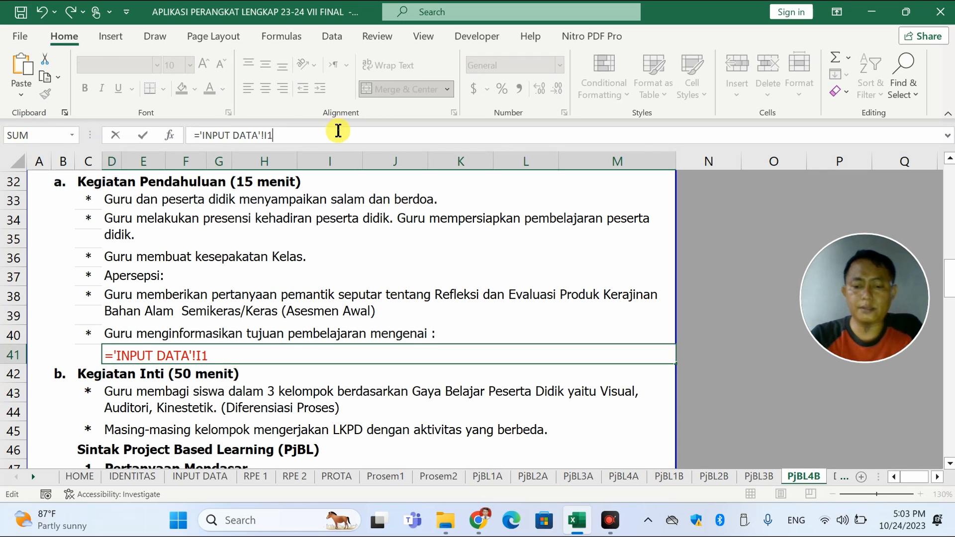
{"action": "key", "text": "Return"}
Link the Pertanyaan Mendasar topic in cell D49 of PjBL4B to the same INPUT DATA topic as its learning objective.
{"action": "scroll", "coordinate": [287, 322], "scroll_direction": "down", "scroll_amount": 2}
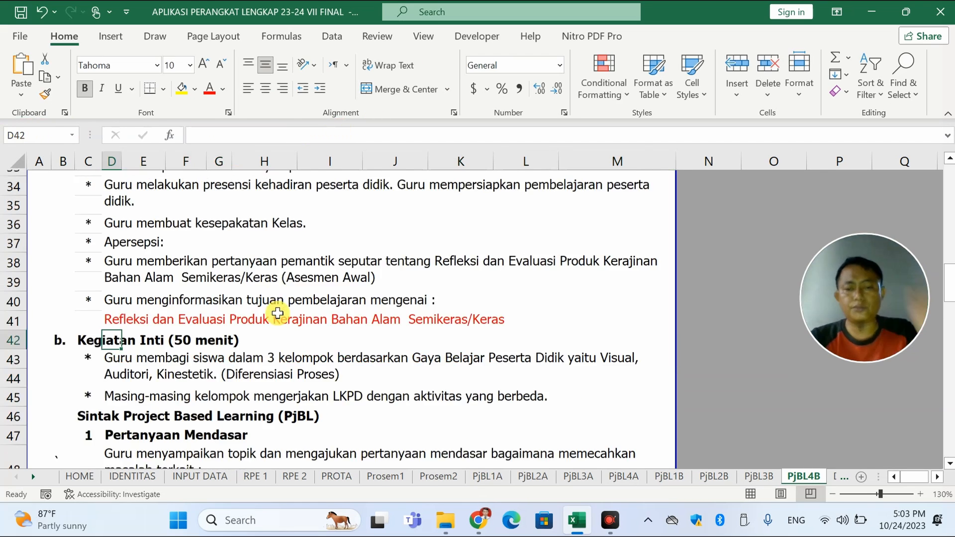
{"action": "scroll", "coordinate": [287, 322], "scroll_direction": "down", "scroll_amount": 2}
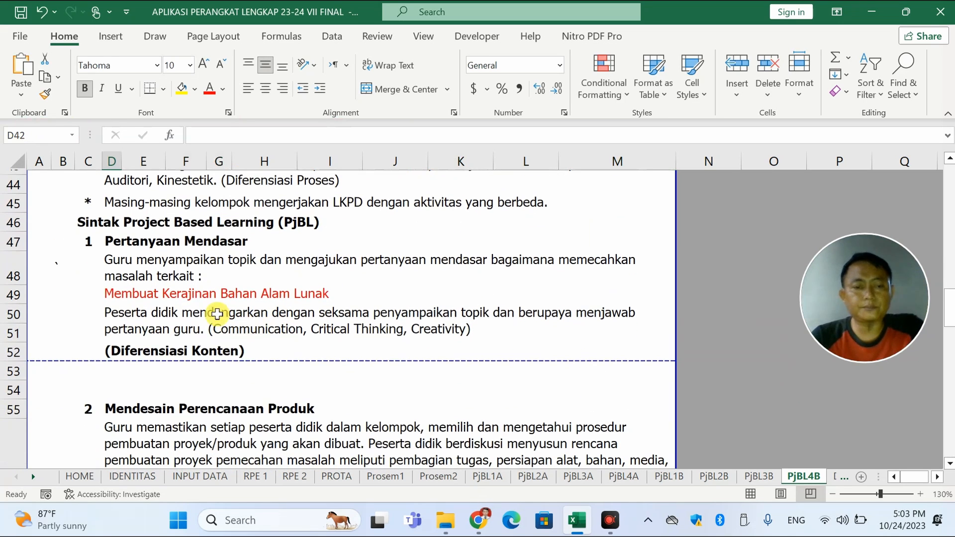
{"action": "left_click", "coordinate": [187, 295]}
{"action": "left_click_drag", "start_coordinate": [288, 135], "coordinate": [84, 133]}
{"action": "type", "text": "='INPUT DATA'!I16"}
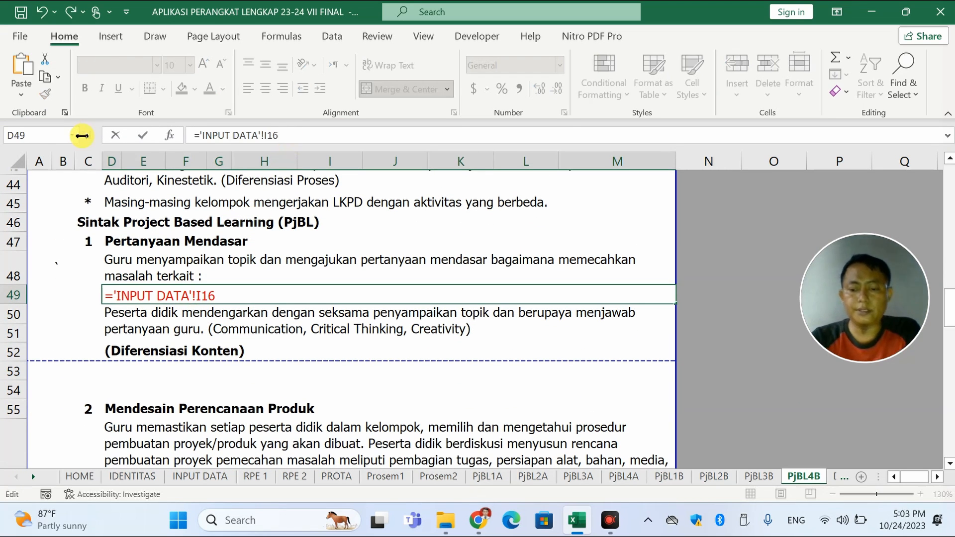
{"action": "type", "text": "6"}
{"action": "key", "text": "Return"}
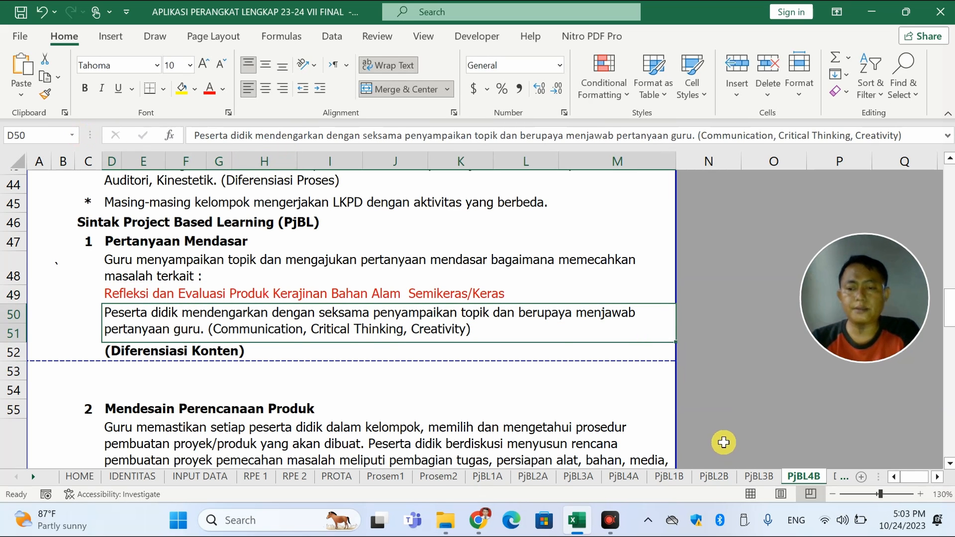
On sheet PjBL3B, link the Pertanyaan Mendasar topic in cell D49 to the INPUT DATA topic used in cell D41.
{"action": "left_click", "coordinate": [759, 477]}
{"action": "scroll", "coordinate": [167, 379], "scroll_direction": "down", "scroll_amount": 2}
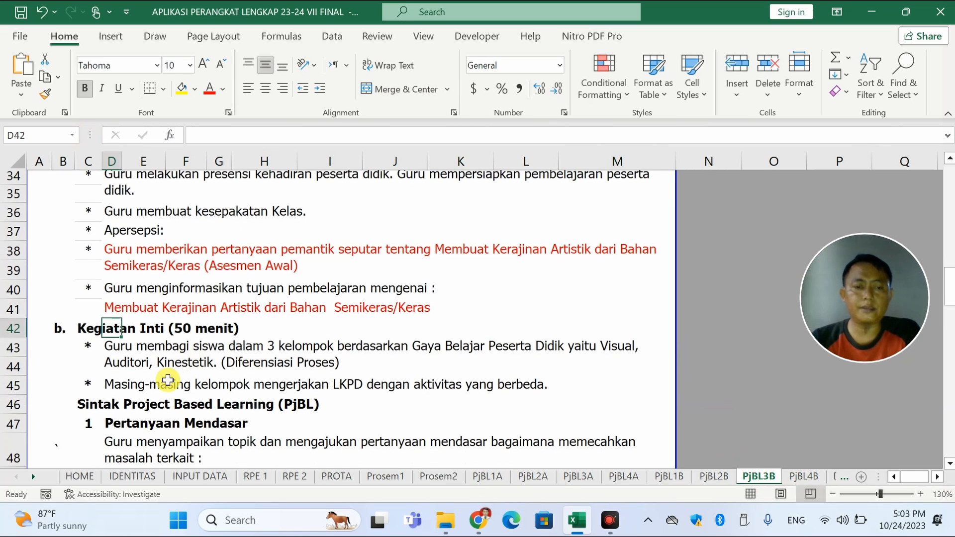
{"action": "scroll", "coordinate": [155, 350], "scroll_direction": "down", "scroll_amount": 1}
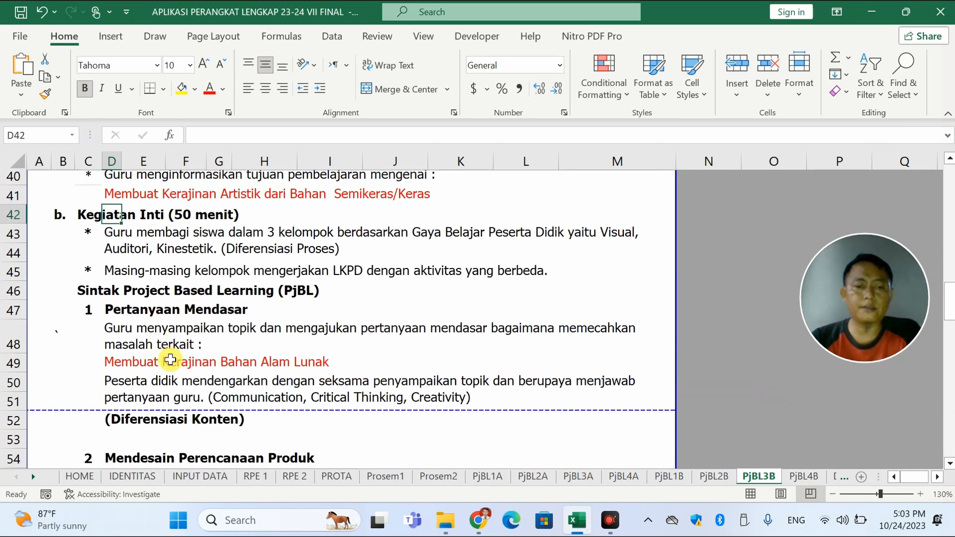
{"action": "left_click", "coordinate": [142, 361]}
{"action": "left_click_drag", "start_coordinate": [352, 135], "coordinate": [19, 139]}
{"action": "type", "text": "='INPUT DATA'!I16"}
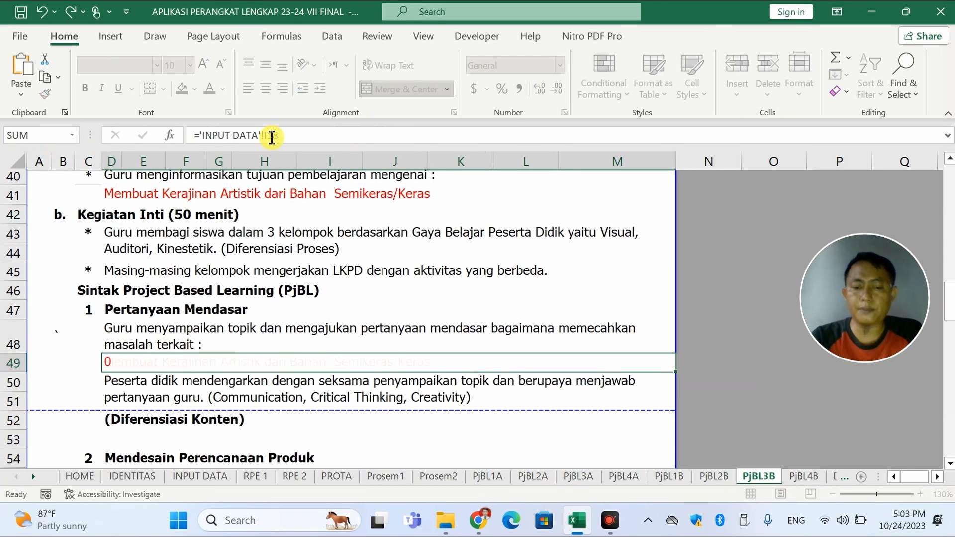
{"action": "key", "text": "Return"}
Check the INPUT DATA reference used by the learning objective in cell D41 of sheet PjBL2B.
{"action": "left_click", "coordinate": [712, 476]}
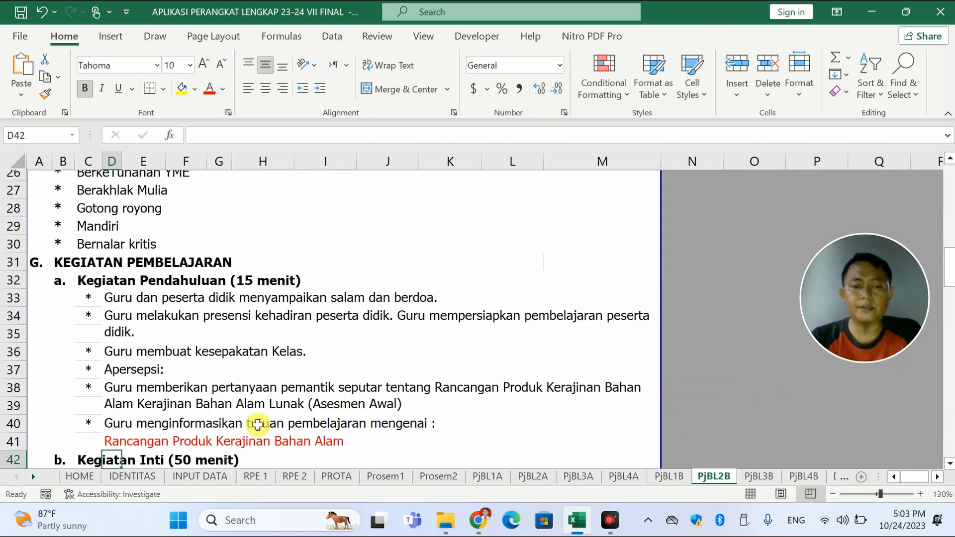
{"action": "left_click", "coordinate": [271, 441]}
{"action": "left_click", "coordinate": [291, 130]}
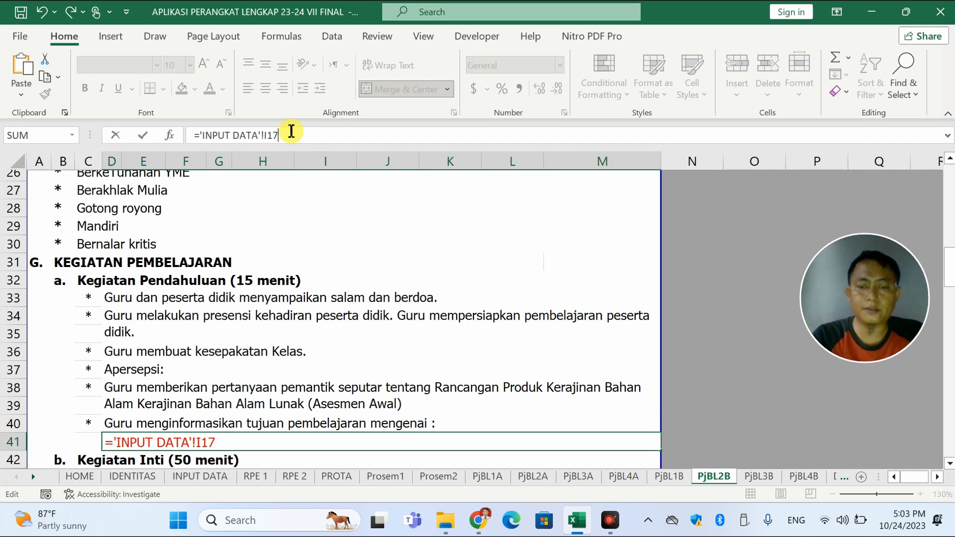
{"action": "key", "text": "Return"}
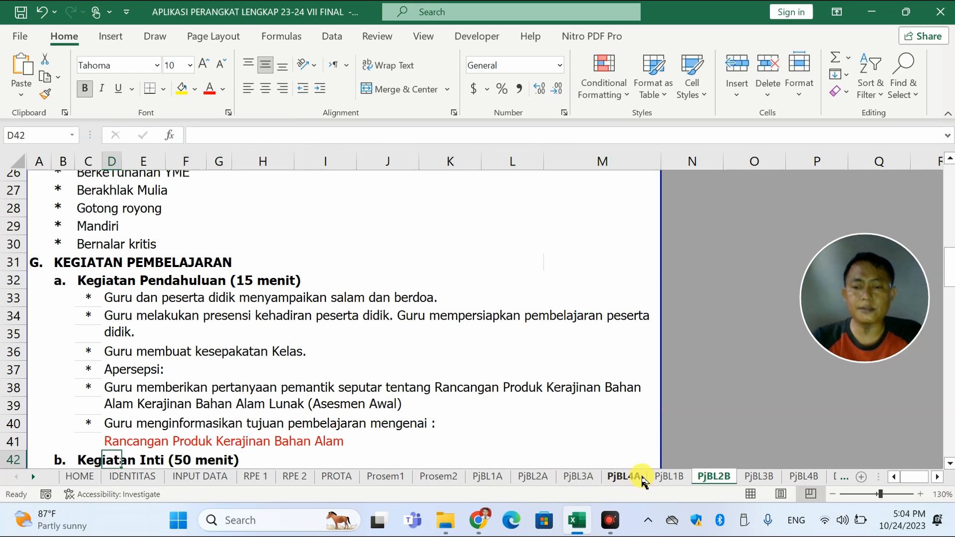
On sheet PjBL1B, set the Pertanyaan Mendasar topic in cell D48 to ='INPUT DATA'!I16 and reduce the height of row 50.
{"action": "left_click", "coordinate": [668, 477]}
{"action": "scroll", "coordinate": [149, 393], "scroll_direction": "down", "scroll_amount": 2}
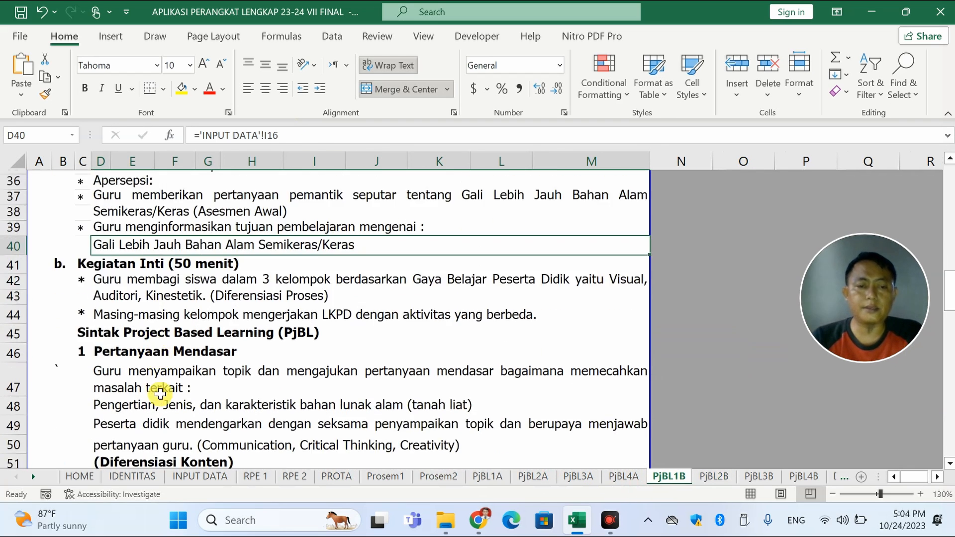
{"action": "scroll", "coordinate": [174, 335], "scroll_direction": "down", "scroll_amount": 1}
{"action": "left_click", "coordinate": [173, 327]}
{"action": "left_click_drag", "start_coordinate": [297, 139], "coordinate": [138, 149]}
{"action": "type", "text": "='INPUT DATA'!I16"}
{"action": "key", "text": "Return"}
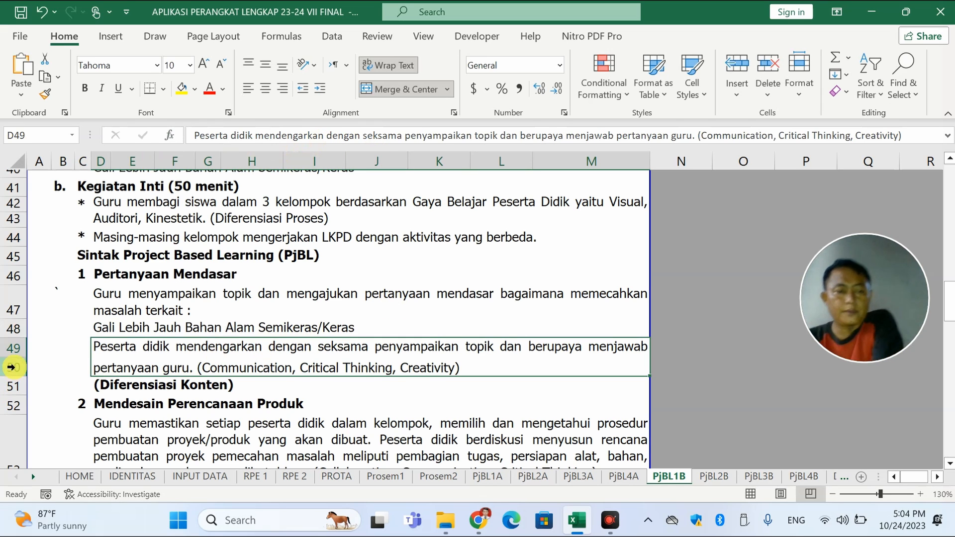
{"action": "left_click_drag", "start_coordinate": [12, 370], "coordinate": [12, 365]}
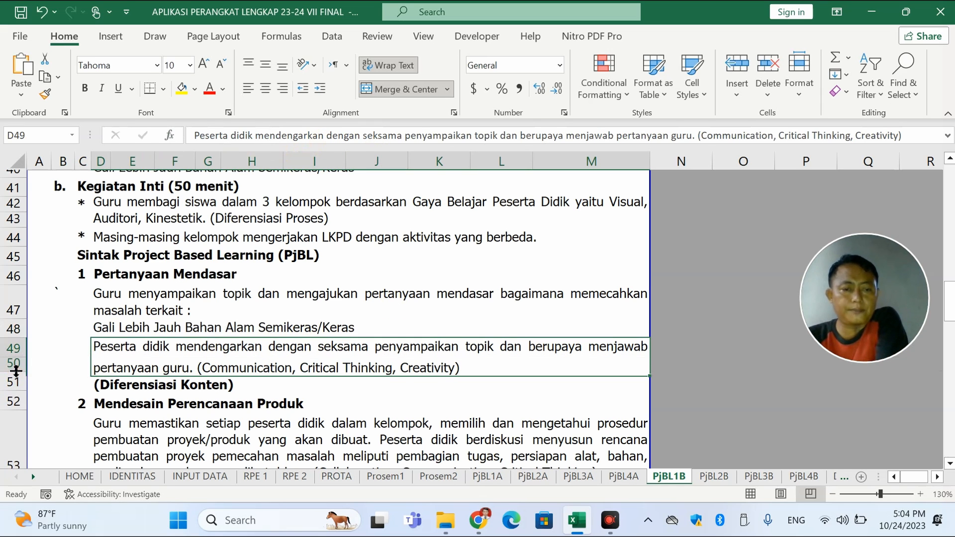
{"action": "left_click", "coordinate": [169, 327]}
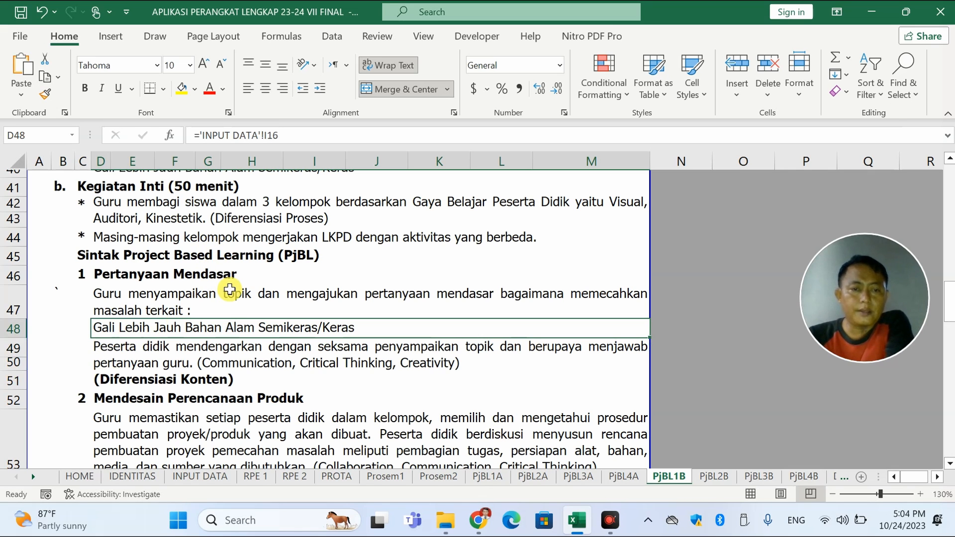
On sheet PjBL2B, set the Pertanyaan Mendasar topic in cell D49 to ='INPUT DATA'!I17.
{"action": "left_click", "coordinate": [713, 477]}
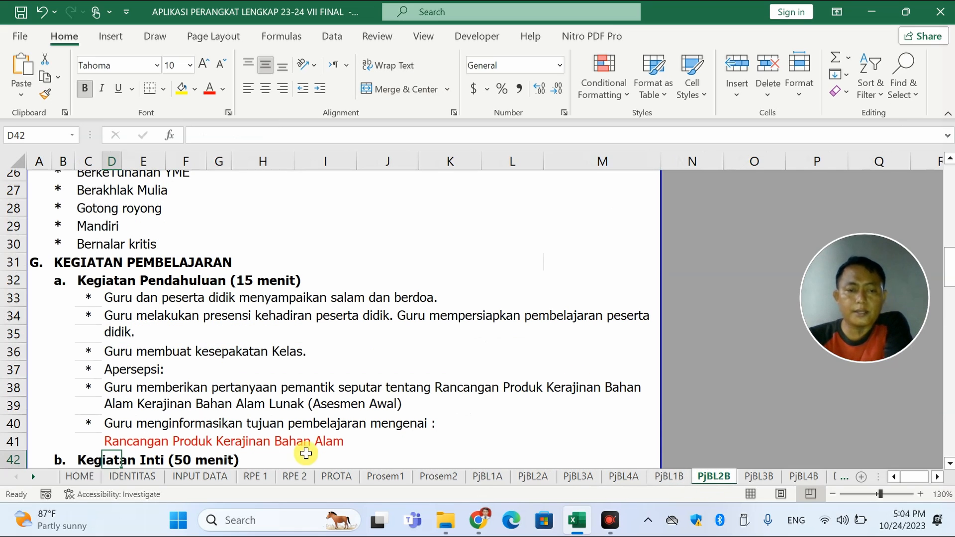
{"action": "left_click", "coordinate": [212, 442]}
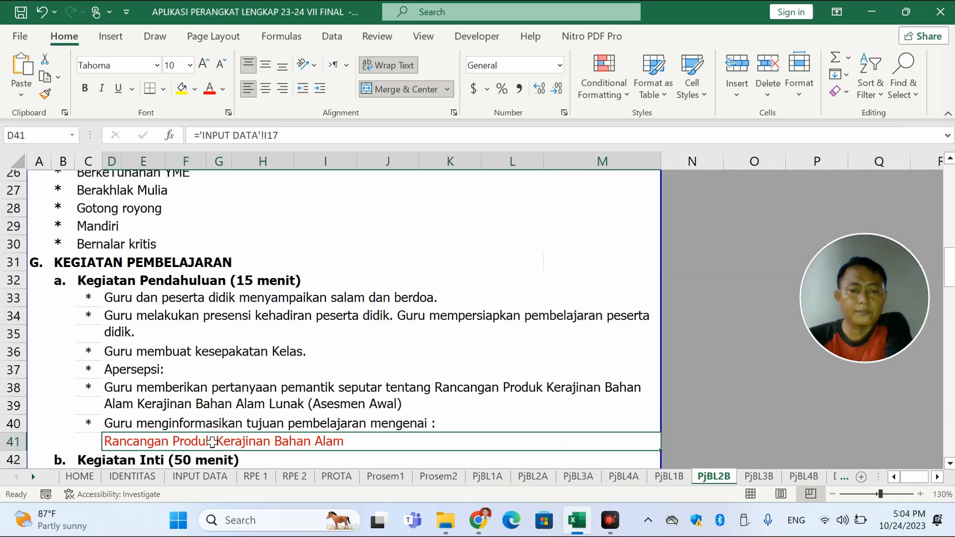
{"action": "left_click", "coordinate": [214, 399]}
{"action": "scroll", "coordinate": [222, 408], "scroll_direction": "down", "scroll_amount": 3}
{"action": "scroll", "coordinate": [221, 408], "scroll_direction": "down", "scroll_amount": 1}
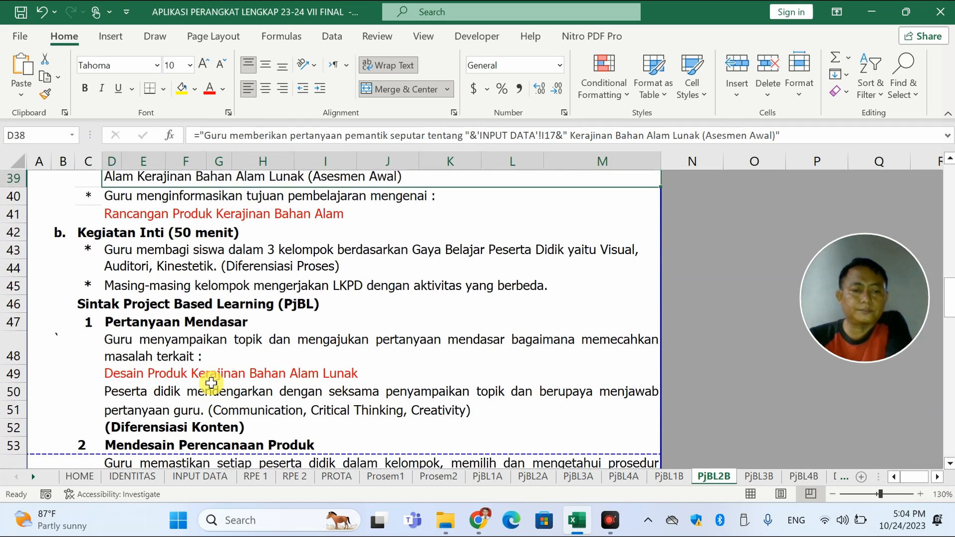
{"action": "left_click", "coordinate": [209, 371]}
{"action": "left_click_drag", "start_coordinate": [289, 135], "coordinate": [57, 164]}
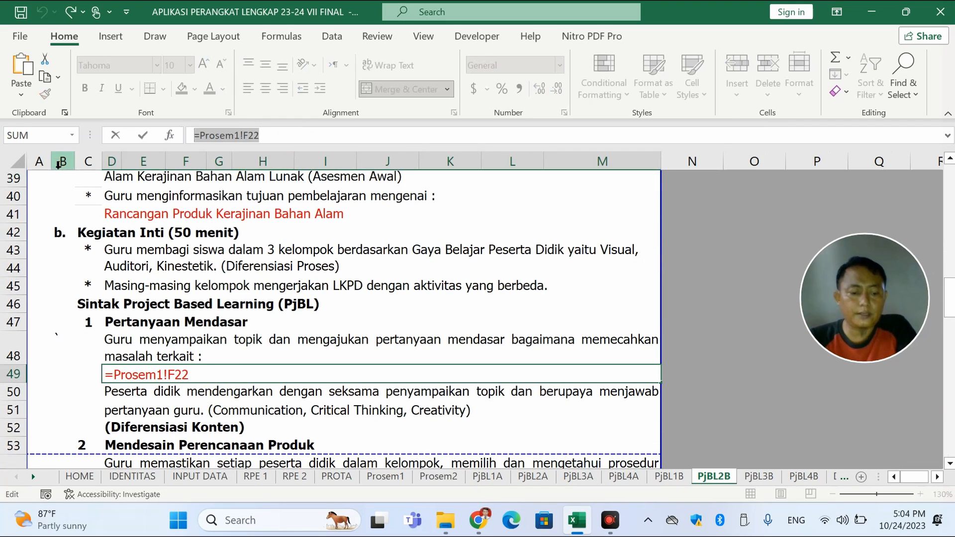
{"action": "type", "text": "='INPUT DATA'!I16"}
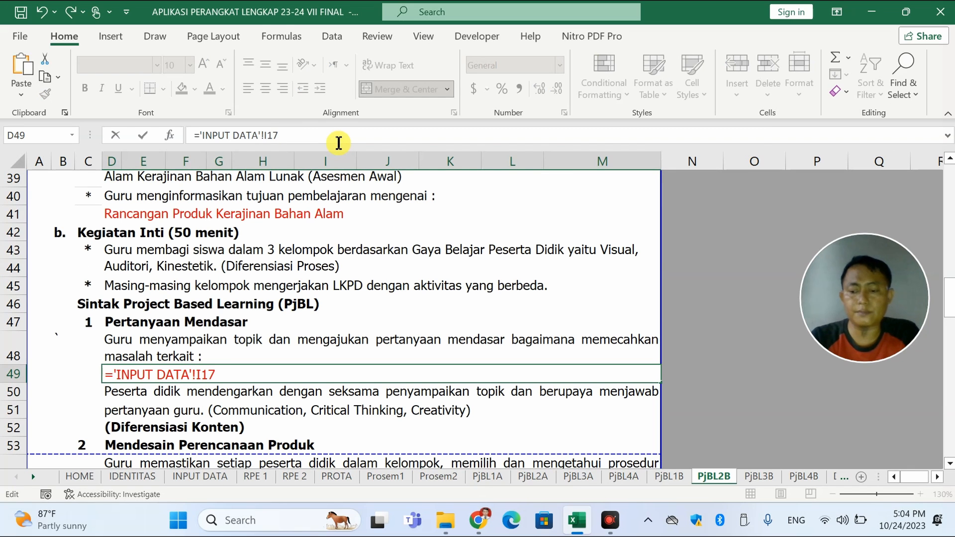
{"action": "key", "text": "Return"}
Review the project-based learning steps below Pertanyaan Mendasar on sheets PjBL2B and PjBL1B for remaining topic references.
{"action": "scroll", "coordinate": [347, 323], "scroll_direction": "down", "scroll_amount": 2}
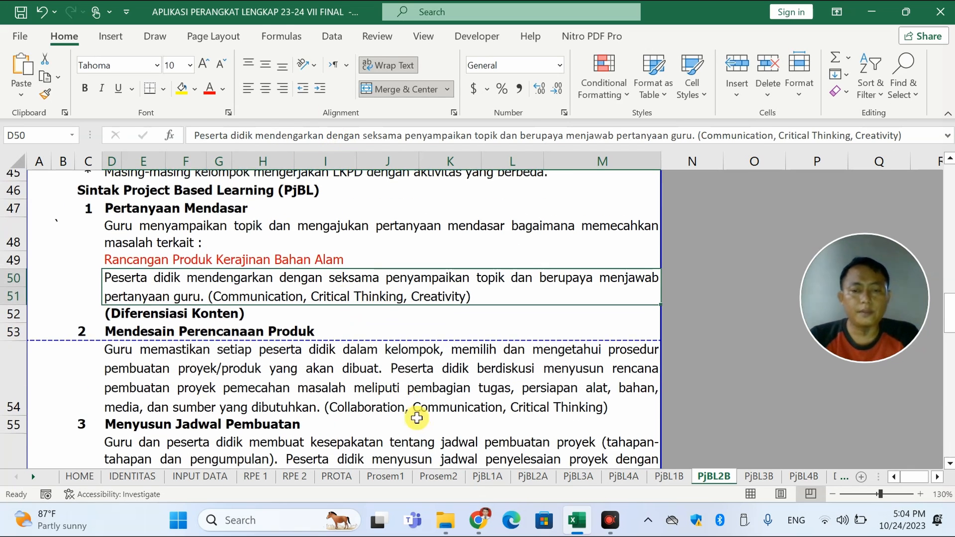
{"action": "scroll", "coordinate": [416, 418], "scroll_direction": "down", "scroll_amount": 2}
{"action": "left_click", "coordinate": [669, 476]}
{"action": "scroll", "coordinate": [401, 371], "scroll_direction": "down", "scroll_amount": 2}
{"action": "left_click", "coordinate": [391, 337]}
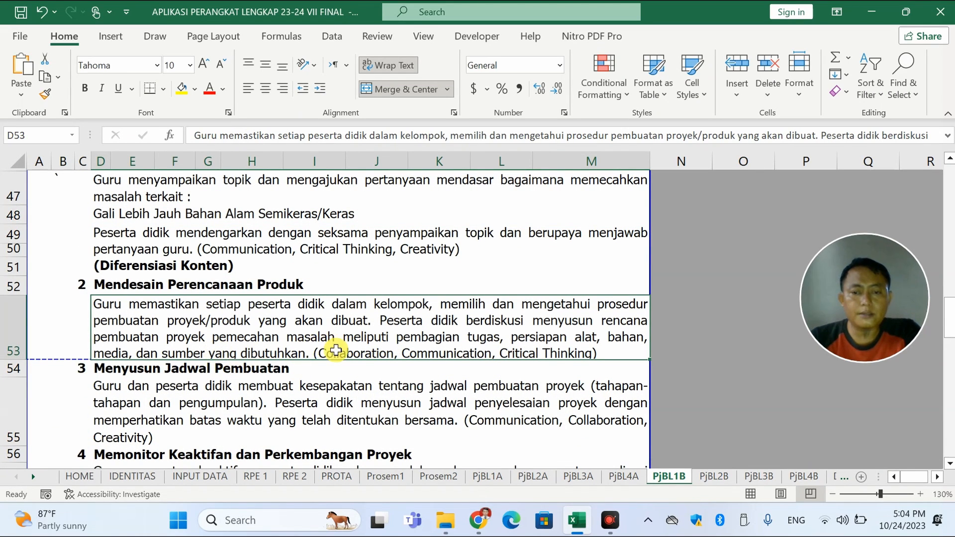
{"action": "scroll", "coordinate": [338, 349], "scroll_direction": "down", "scroll_amount": 1}
{"action": "left_click", "coordinate": [358, 342]}
{"action": "scroll", "coordinate": [356, 344], "scroll_direction": "down", "scroll_amount": 2}
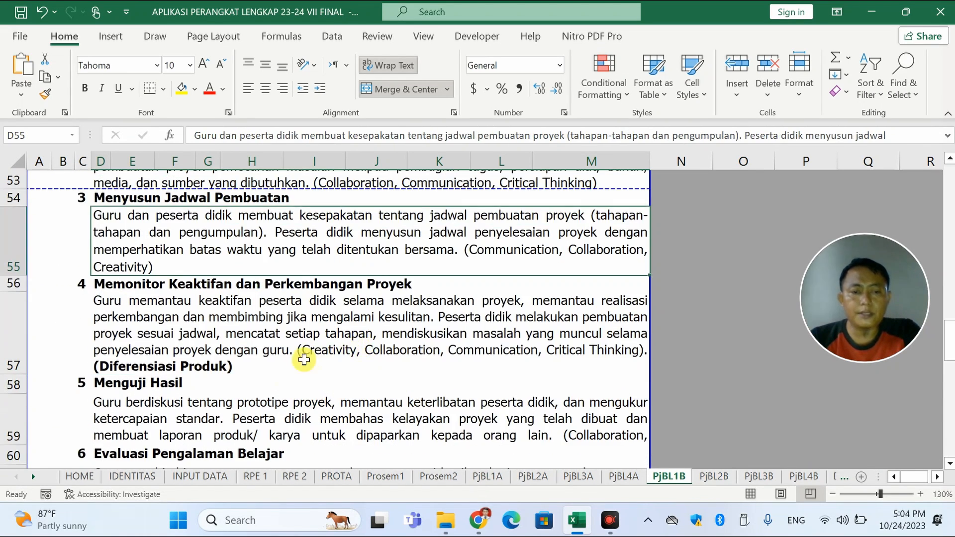
Review sheet PjBL1B from project step 4, Memonitor Keaktifan, through Kegiatan Penutup to the remedial and attachment sections.
{"action": "left_click", "coordinate": [337, 321]}
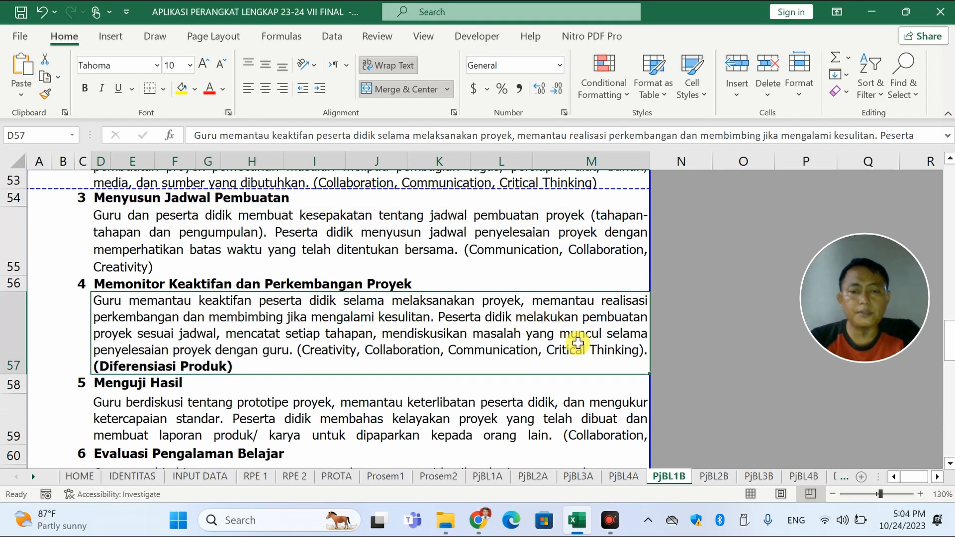
{"action": "scroll", "coordinate": [378, 348], "scroll_direction": "down", "scroll_amount": 2}
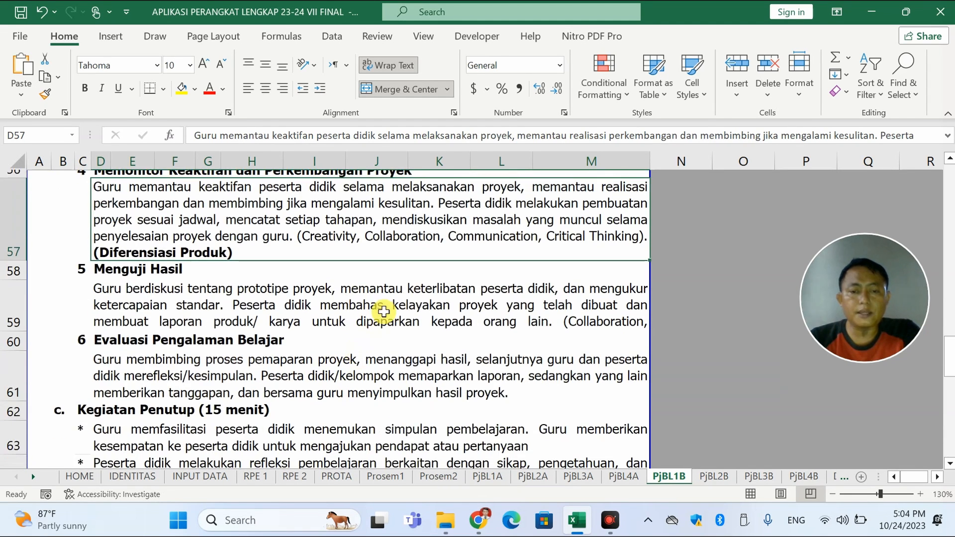
{"action": "left_click", "coordinate": [427, 312]}
{"action": "left_click", "coordinate": [375, 366]}
{"action": "scroll", "coordinate": [377, 365], "scroll_direction": "down", "scroll_amount": 2}
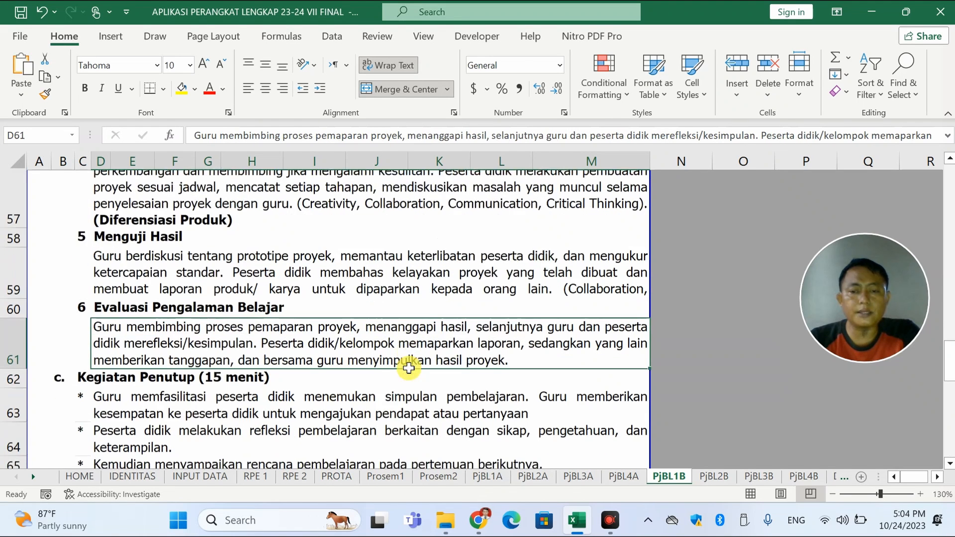
{"action": "left_click", "coordinate": [366, 336]}
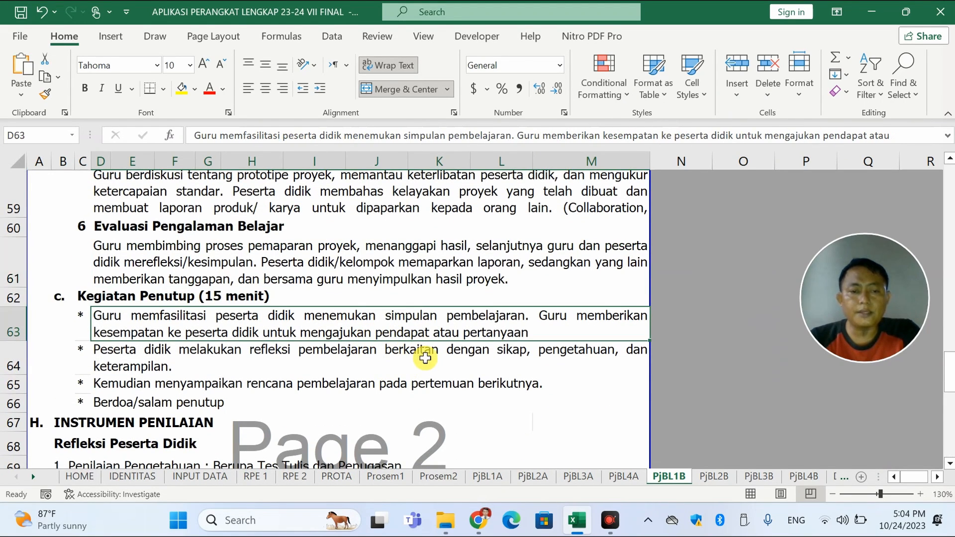
{"action": "scroll", "coordinate": [425, 358], "scroll_direction": "down", "scroll_amount": 2}
{"action": "left_click", "coordinate": [404, 300]}
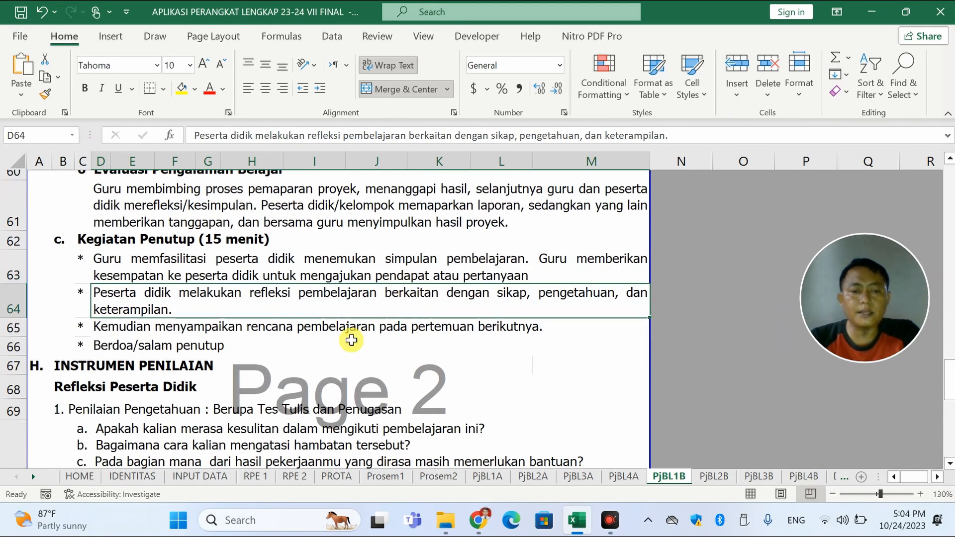
{"action": "left_click", "coordinate": [311, 350]}
{"action": "scroll", "coordinate": [311, 350], "scroll_direction": "down", "scroll_amount": 4}
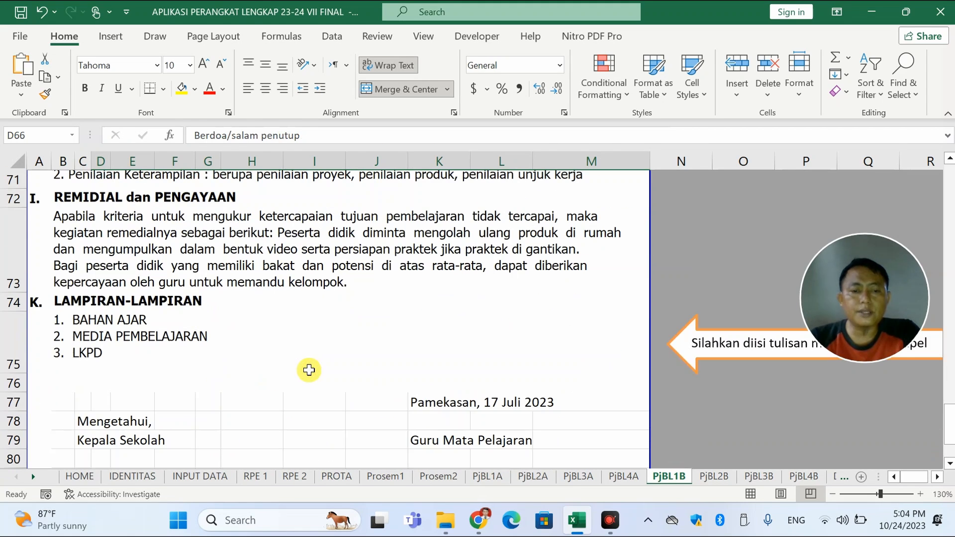
Visit the Genap lesson plans PjBL 1 to PjBL 4 from the HOME sheet and check their general information.
{"action": "left_click", "coordinate": [82, 477]}
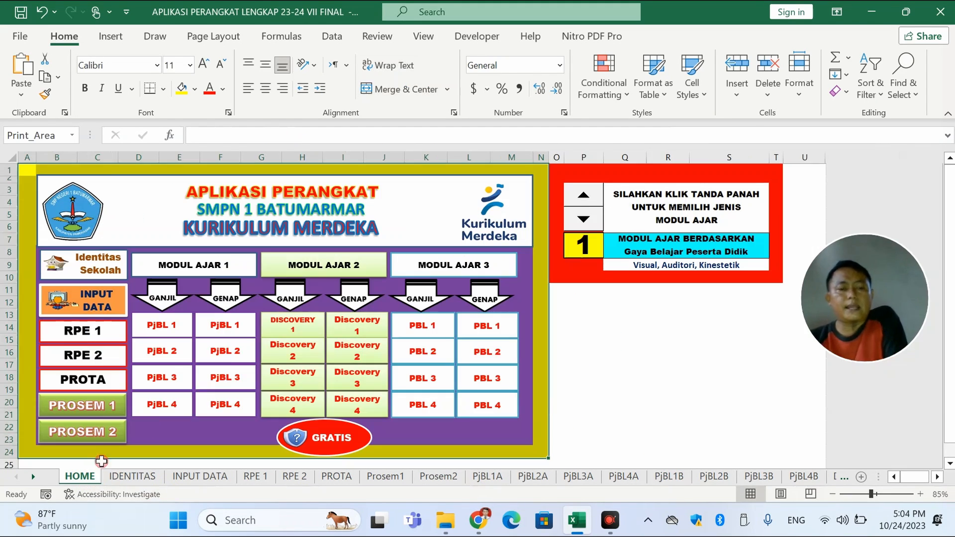
{"action": "left_click", "coordinate": [233, 332]}
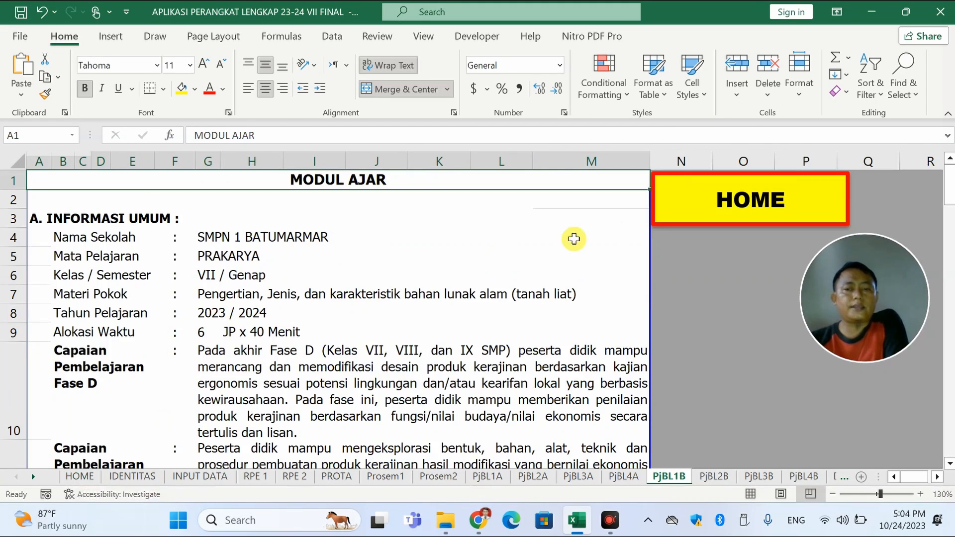
{"action": "left_click", "coordinate": [676, 204]}
{"action": "left_click", "coordinate": [225, 351]}
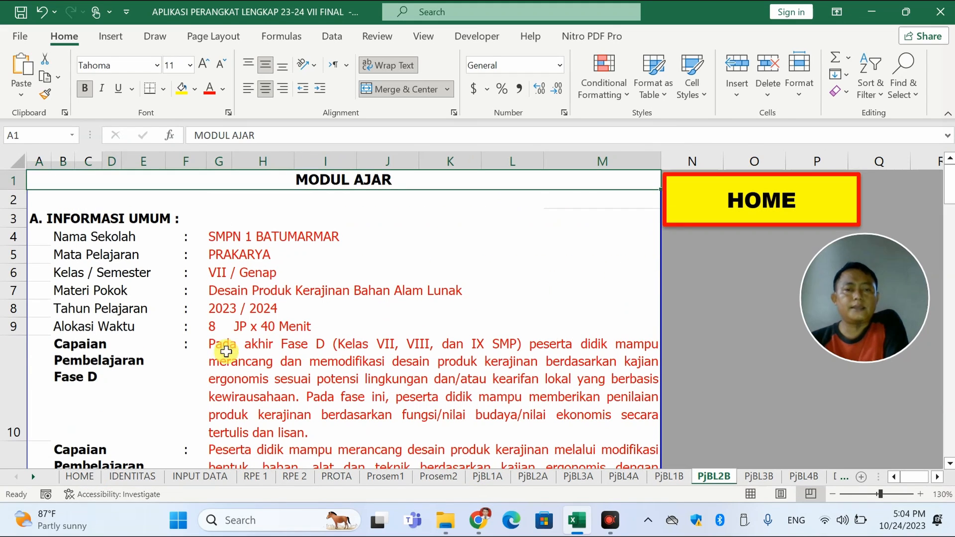
{"action": "left_click", "coordinate": [733, 204]}
{"action": "left_click", "coordinate": [230, 379]}
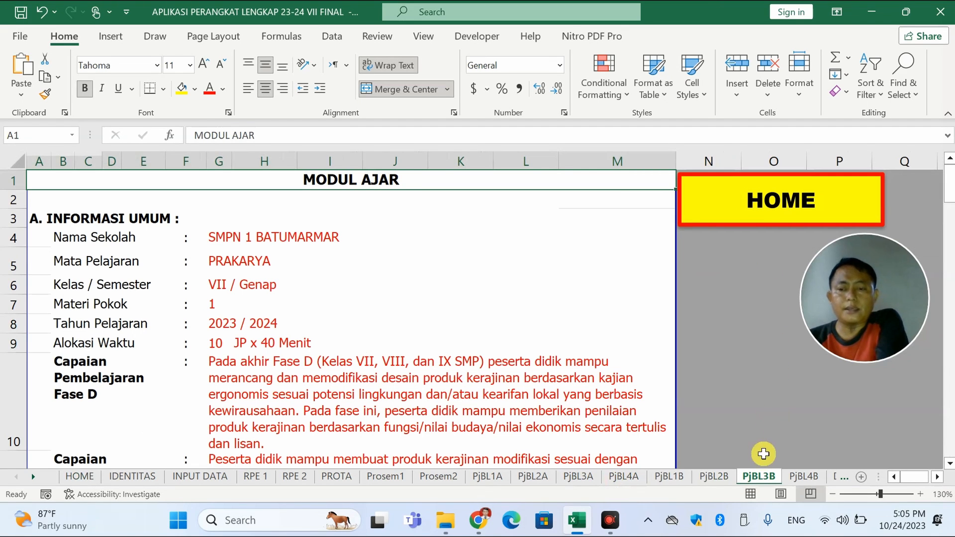
{"action": "left_click", "coordinate": [758, 211]}
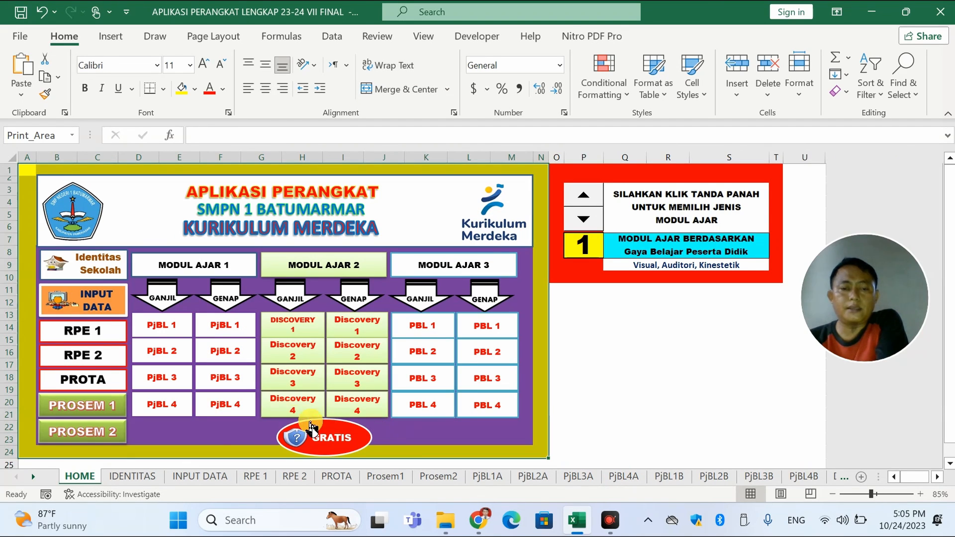
{"action": "left_click", "coordinate": [216, 403]}
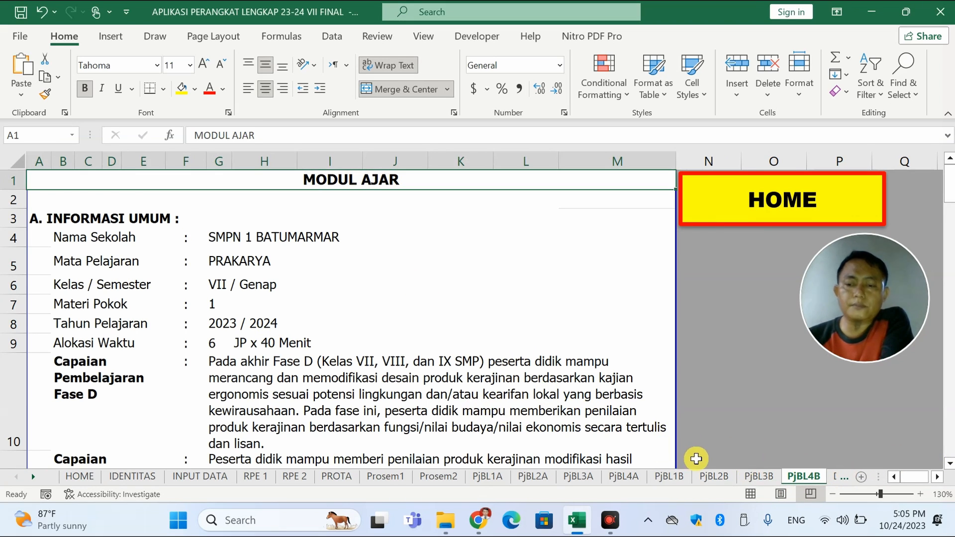
{"action": "scroll", "coordinate": [696, 458], "scroll_direction": "down", "scroll_amount": 2}
Look at the general information at the beginning of the Dis1A and PBL1A sheets.
{"action": "left_click", "coordinate": [31, 479]}
{"action": "left_click", "coordinate": [31, 478]}
{"action": "left_click", "coordinate": [31, 478]}
{"action": "left_click", "coordinate": [31, 478]}
{"action": "left_click", "coordinate": [31, 478]}
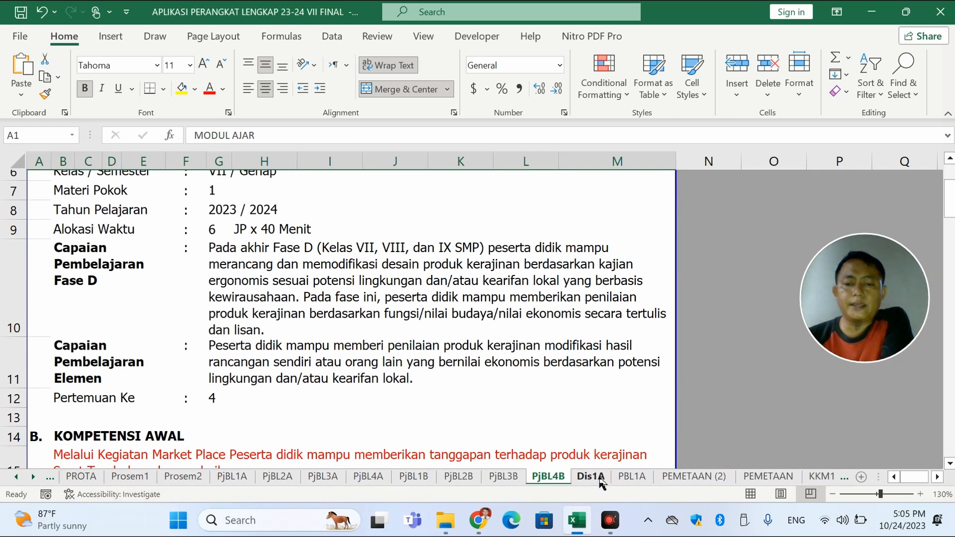
{"action": "left_click", "coordinate": [599, 478]}
{"action": "scroll", "coordinate": [343, 293], "scroll_direction": "up", "scroll_amount": 11}
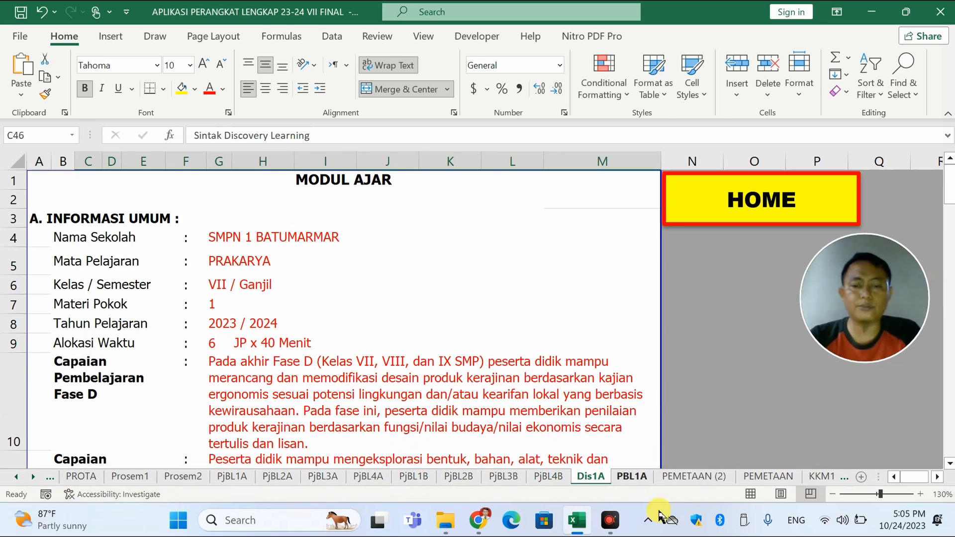
{"action": "left_click", "coordinate": [631, 476]}
{"action": "scroll", "coordinate": [454, 383], "scroll_direction": "up", "scroll_amount": 12}
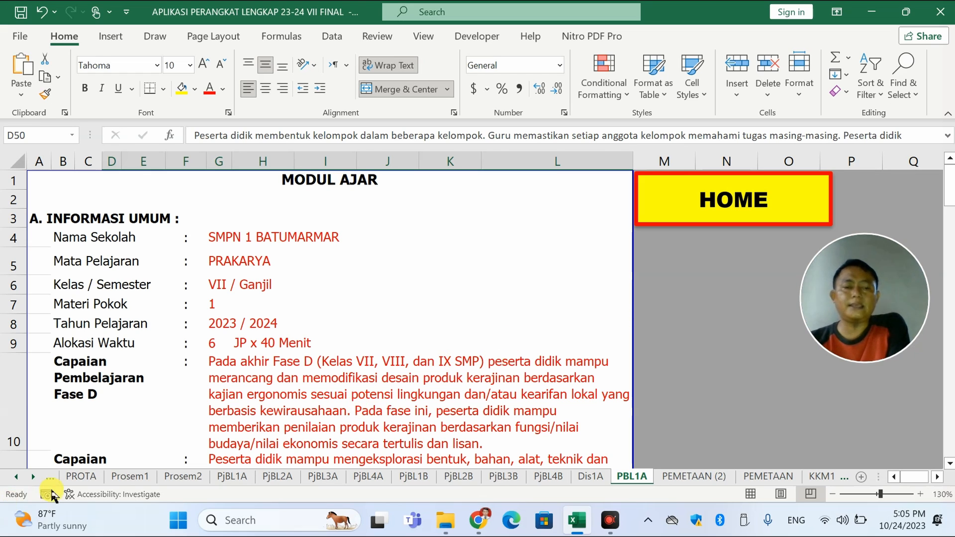
On the PROTA sheet, examine the semester 1 learning outcomes and objectives in rows 10 to 13.
{"action": "left_click", "coordinate": [26, 478]}
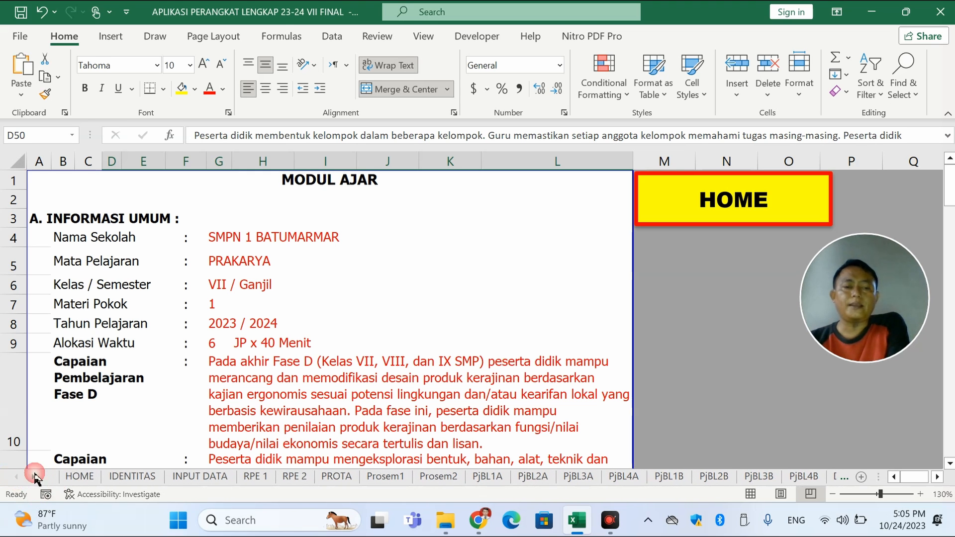
{"action": "left_click", "coordinate": [336, 476]}
{"action": "scroll", "coordinate": [345, 380], "scroll_direction": "up", "scroll_amount": 5}
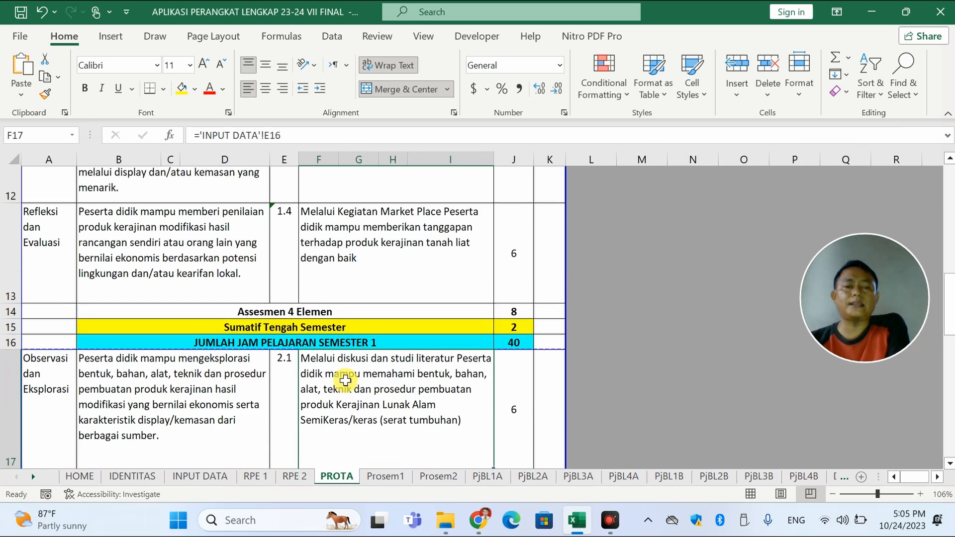
{"action": "scroll", "coordinate": [113, 420], "scroll_direction": "down", "scroll_amount": 2}
{"action": "left_click_drag", "start_coordinate": [49, 269], "coordinate": [388, 253]}
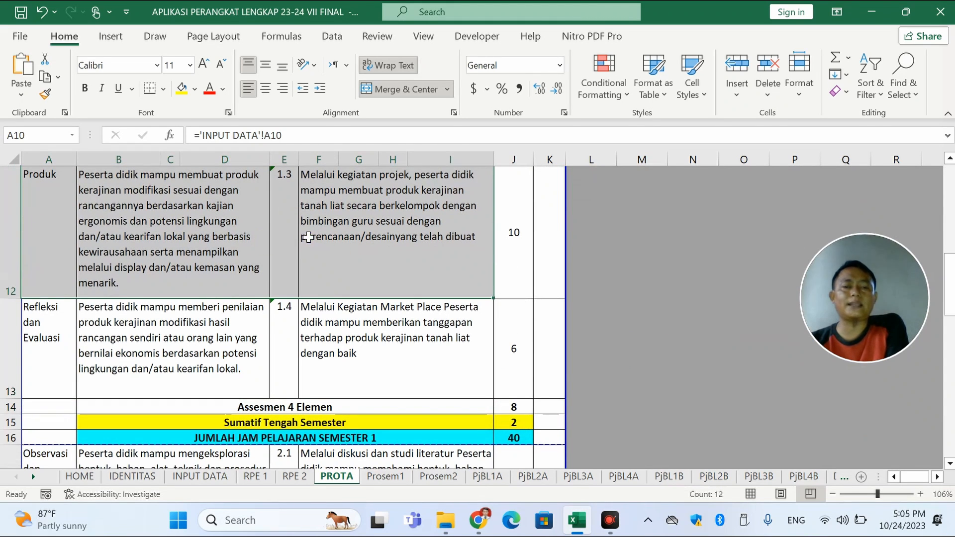
{"action": "left_click", "coordinate": [70, 317]}
{"action": "left_click_drag", "start_coordinate": [81, 317], "coordinate": [554, 337]}
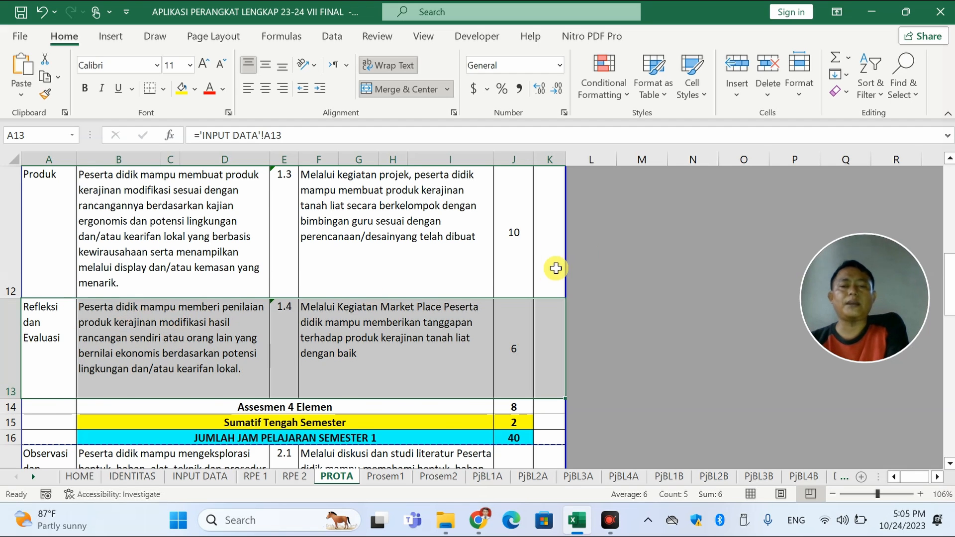
Review the PROTA heading, the Capaian Pembelajaran Fase D text and the lesson-hour allocation of each element.
{"action": "scroll", "coordinate": [584, 284], "scroll_direction": "up", "scroll_amount": 3}
{"action": "scroll", "coordinate": [622, 306], "scroll_direction": "up", "scroll_amount": 3}
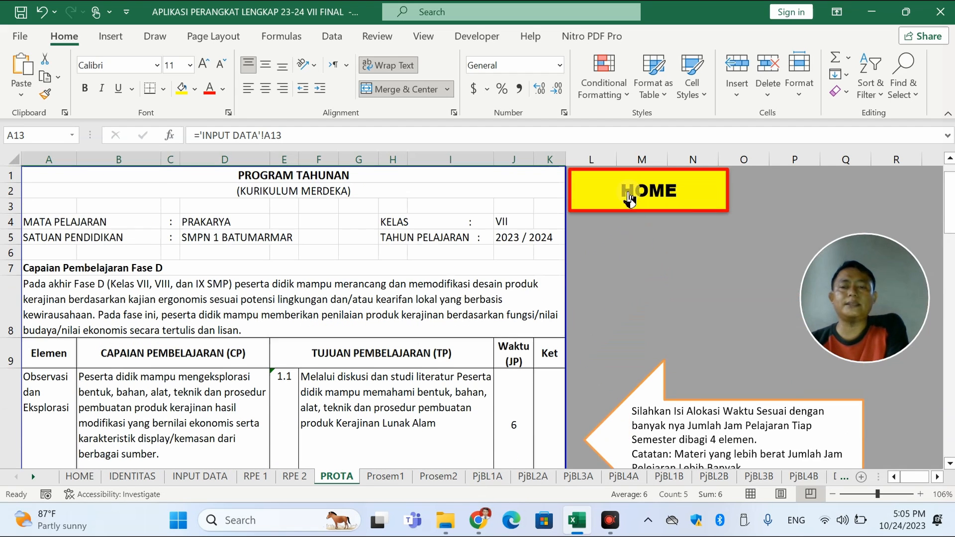
{"action": "scroll", "coordinate": [617, 244], "scroll_direction": "down", "scroll_amount": 1}
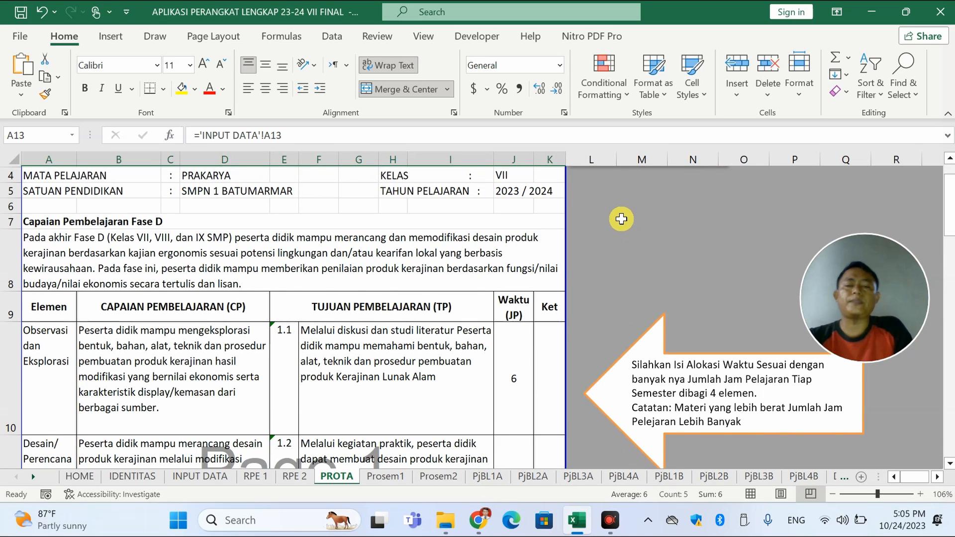
{"action": "scroll", "coordinate": [622, 234], "scroll_direction": "up", "scroll_amount": 1}
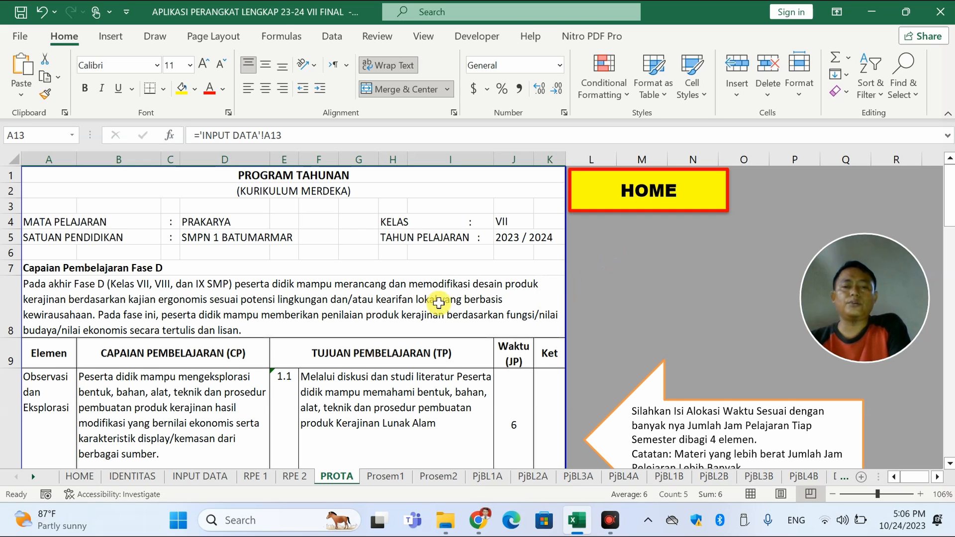
{"action": "scroll", "coordinate": [403, 389], "scroll_direction": "down", "scroll_amount": 3}
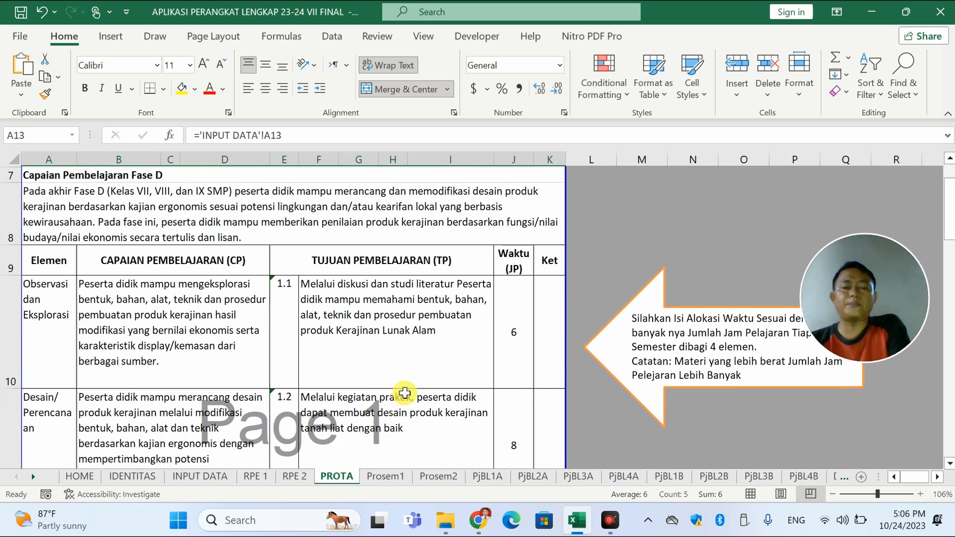
{"action": "scroll", "coordinate": [404, 386], "scroll_direction": "down", "scroll_amount": 2}
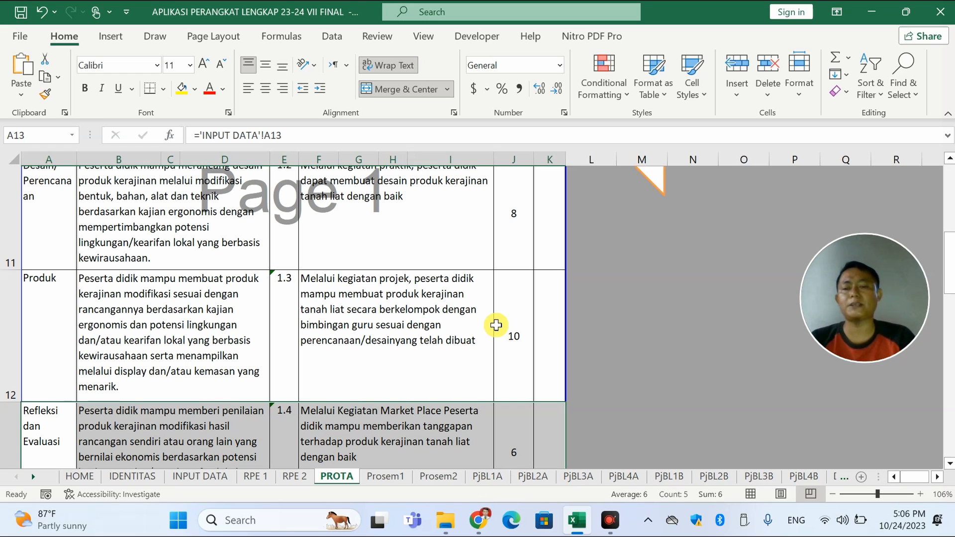
Examine the Dis1A lesson plan from Kompetensi Awal to the Pemberian Rangsangan step of Sintak Discovery Learning.
{"action": "left_click", "coordinate": [39, 476]}
{"action": "left_click", "coordinate": [33, 476]}
{"action": "left_click", "coordinate": [33, 475]}
{"action": "left_click", "coordinate": [547, 476]}
{"action": "scroll", "coordinate": [404, 388], "scroll_direction": "down", "scroll_amount": 6}
{"action": "scroll", "coordinate": [392, 358], "scroll_direction": "down", "scroll_amount": 1}
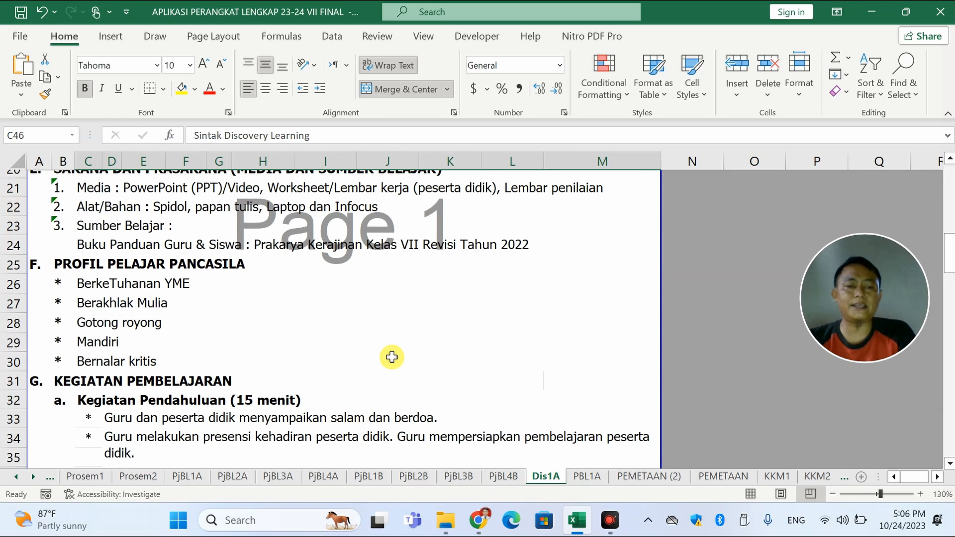
{"action": "scroll", "coordinate": [392, 357], "scroll_direction": "up", "scroll_amount": 3}
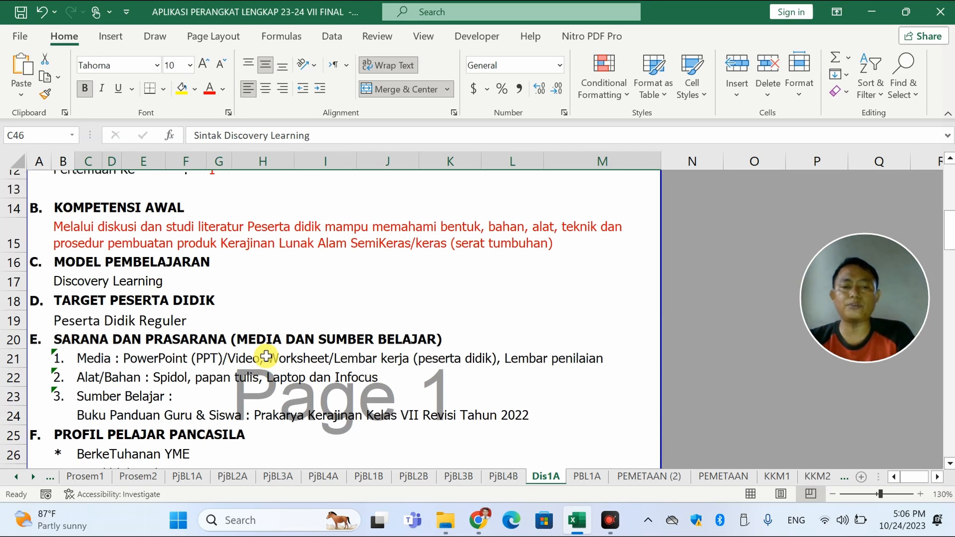
{"action": "scroll", "coordinate": [266, 354], "scroll_direction": "down", "scroll_amount": 2}
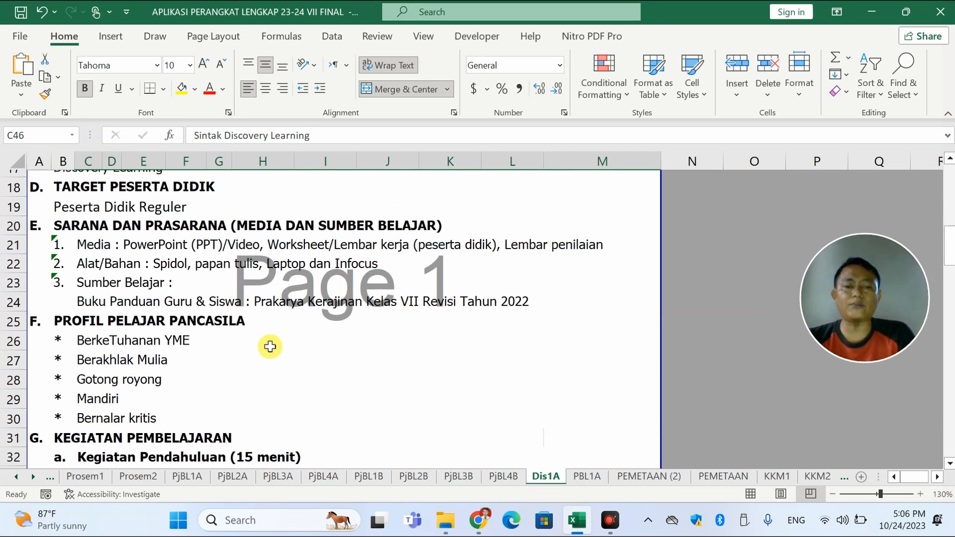
{"action": "scroll", "coordinate": [269, 347], "scroll_direction": "down", "scroll_amount": 3}
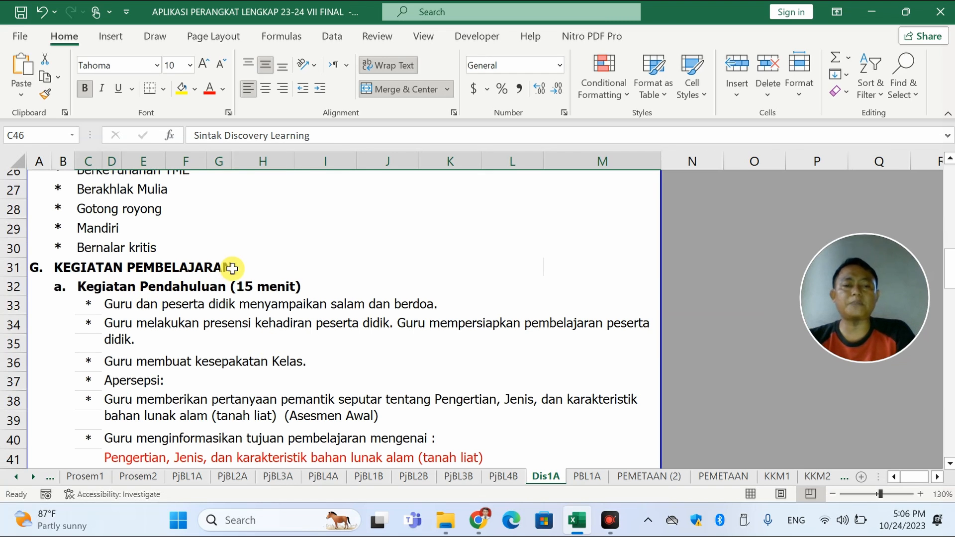
{"action": "scroll", "coordinate": [159, 303], "scroll_direction": "down", "scroll_amount": 2}
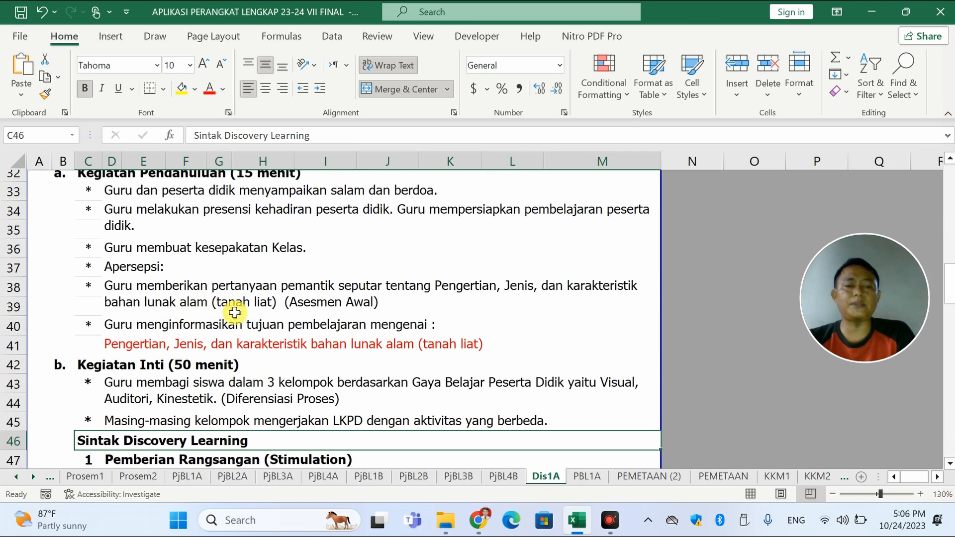
{"action": "scroll", "coordinate": [235, 312], "scroll_direction": "down", "scroll_amount": 1}
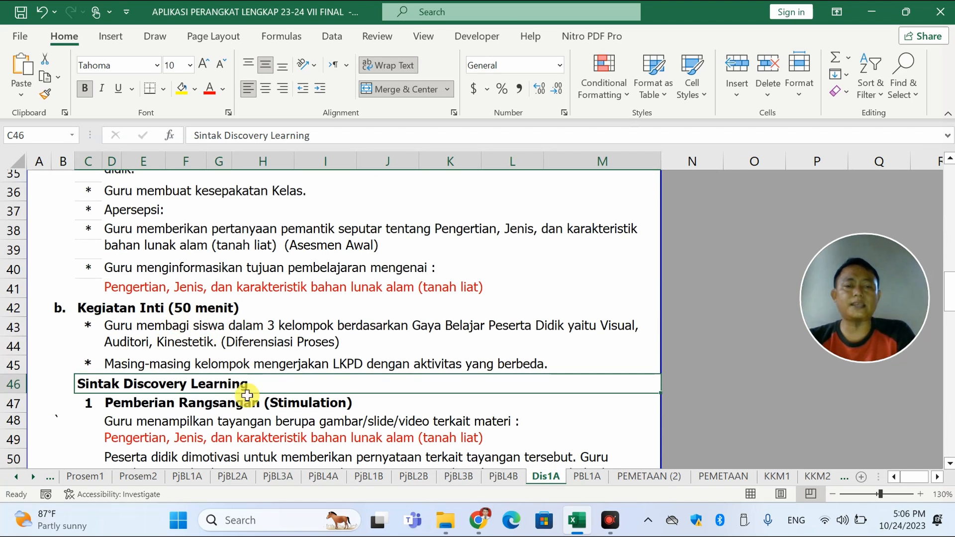
{"action": "scroll", "coordinate": [186, 397], "scroll_direction": "down", "scroll_amount": 1}
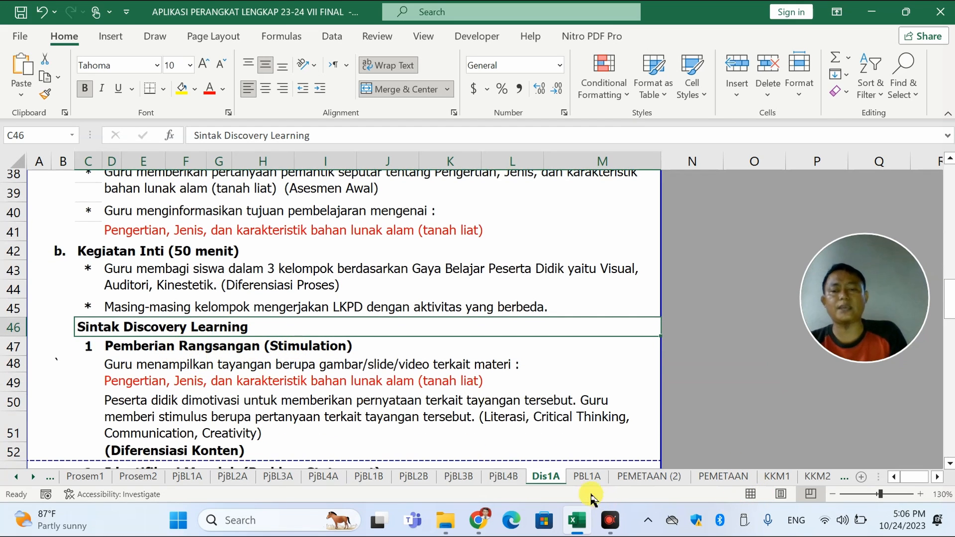
Examine the PBL1A lesson plan from its learning model to the Orientasi Peserta Didik step of Sintak Problem Based Learning.
{"action": "left_click", "coordinate": [586, 476]}
{"action": "scroll", "coordinate": [258, 368], "scroll_direction": "down", "scroll_amount": 5}
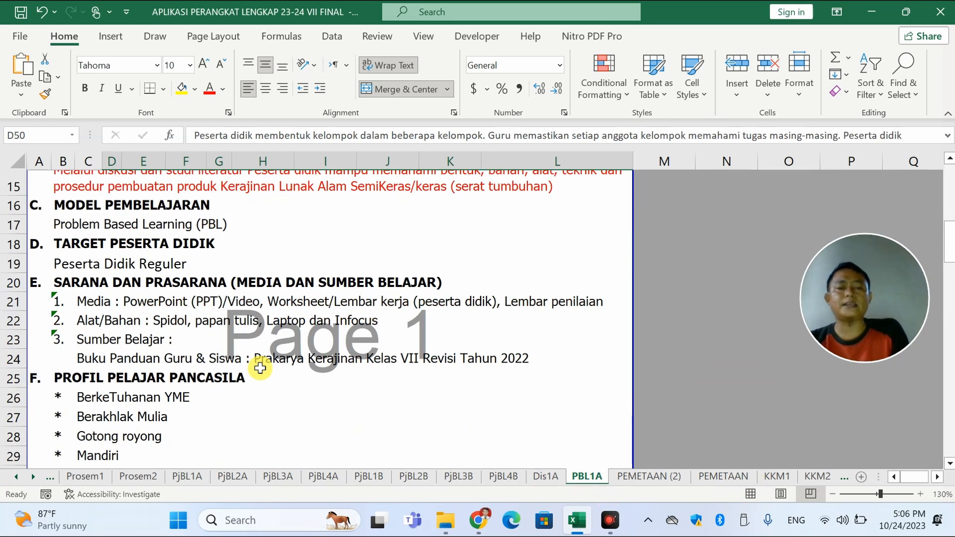
{"action": "scroll", "coordinate": [259, 367], "scroll_direction": "down", "scroll_amount": 3}
{"action": "scroll", "coordinate": [259, 367], "scroll_direction": "up", "scroll_amount": 5}
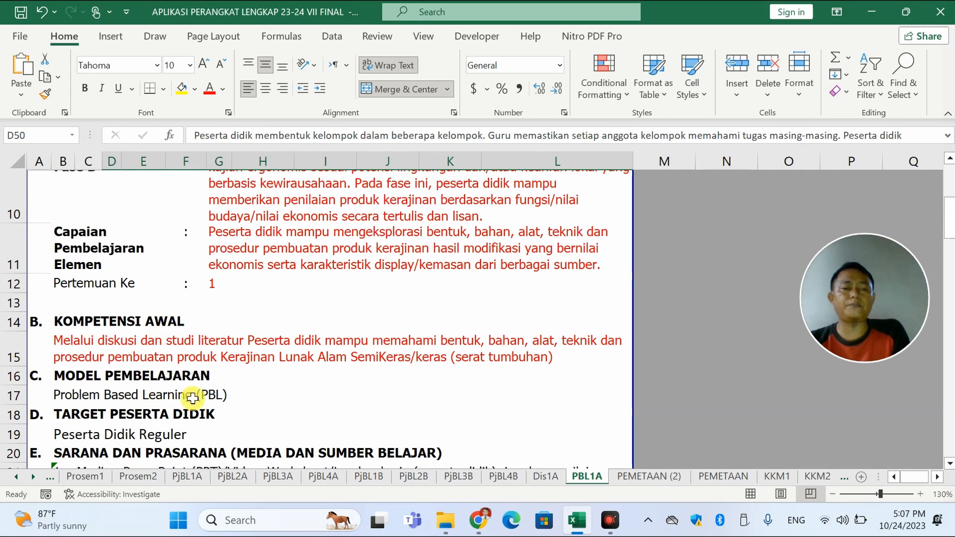
{"action": "scroll", "coordinate": [293, 385], "scroll_direction": "down", "scroll_amount": 2}
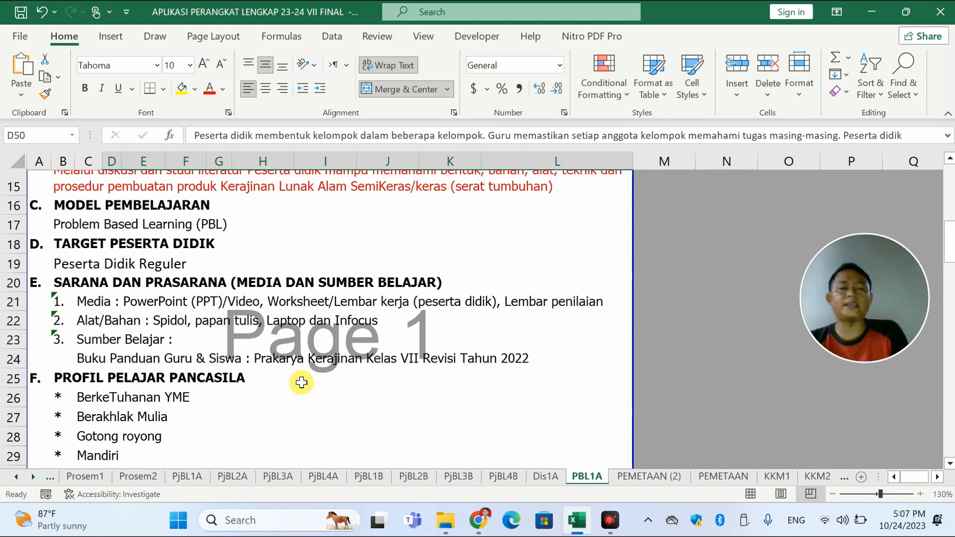
{"action": "scroll", "coordinate": [301, 383], "scroll_direction": "down", "scroll_amount": 7}
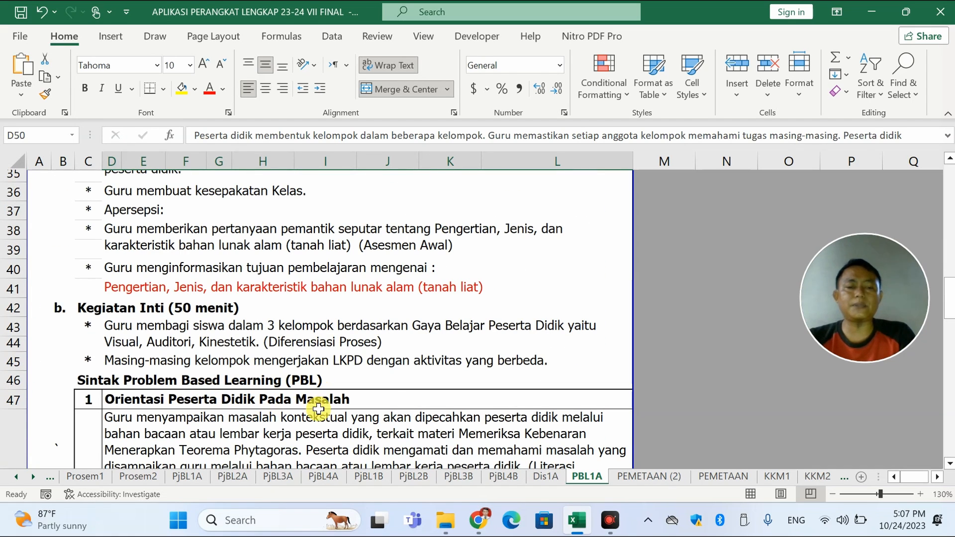
Examine the rest of the PBL1A lesson plan, from the remaining Problem Based Learning steps to the Lampiran-Lampiran section.
{"action": "scroll", "coordinate": [332, 400], "scroll_direction": "down", "scroll_amount": 4}
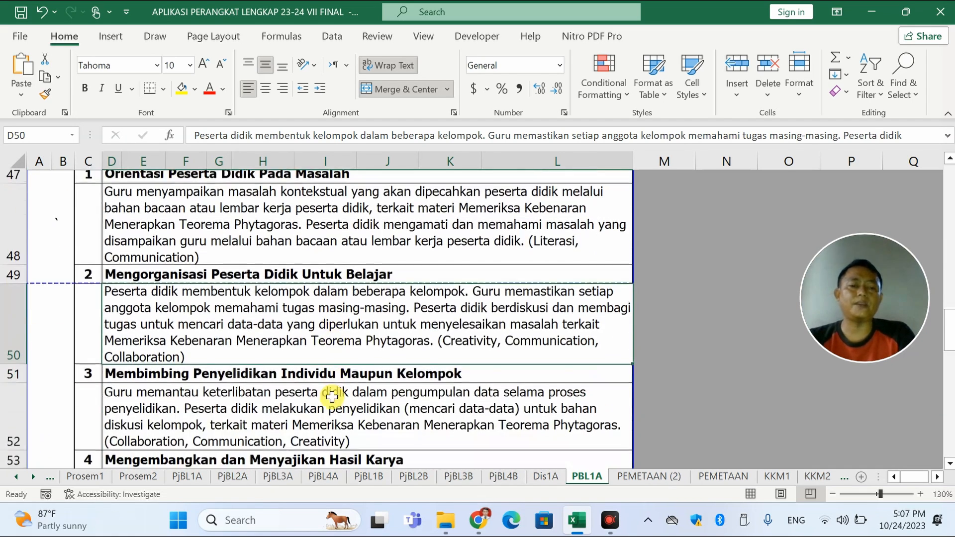
{"action": "scroll", "coordinate": [273, 298], "scroll_direction": "down", "scroll_amount": 5}
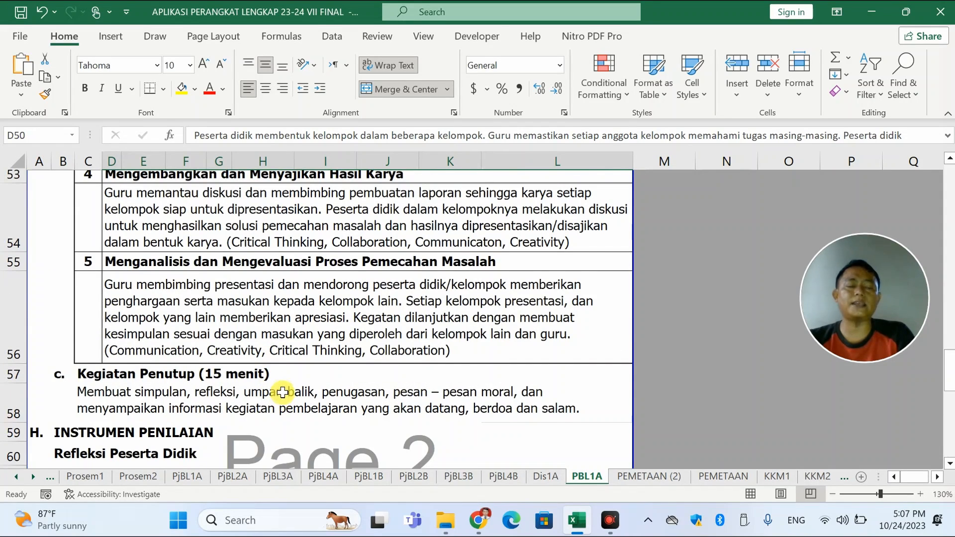
{"action": "scroll", "coordinate": [283, 393], "scroll_direction": "up", "scroll_amount": 3}
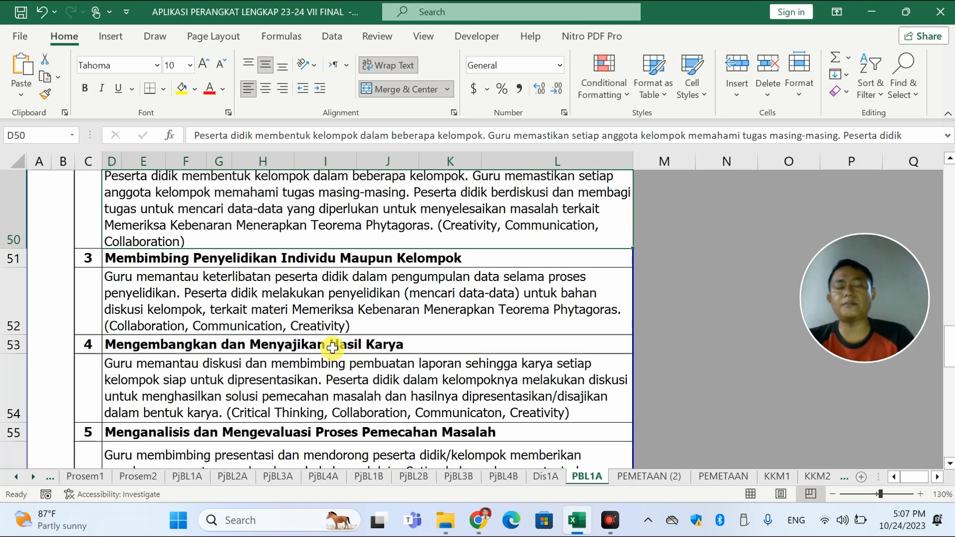
{"action": "scroll", "coordinate": [335, 347], "scroll_direction": "down", "scroll_amount": 5}
{"action": "scroll", "coordinate": [335, 349], "scroll_direction": "up", "scroll_amount": 1}
{"action": "scroll", "coordinate": [335, 350], "scroll_direction": "up", "scroll_amount": 1}
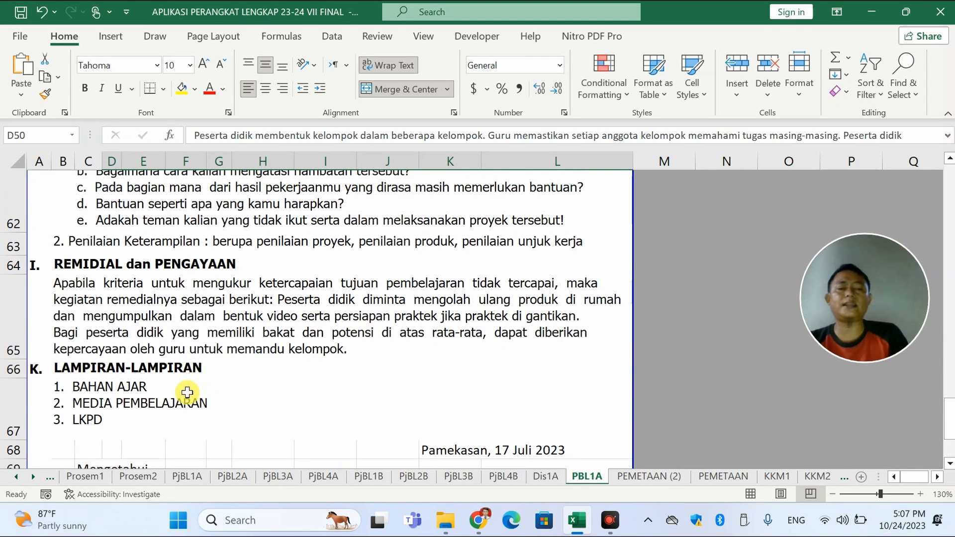
{"action": "left_click", "coordinate": [126, 420]}
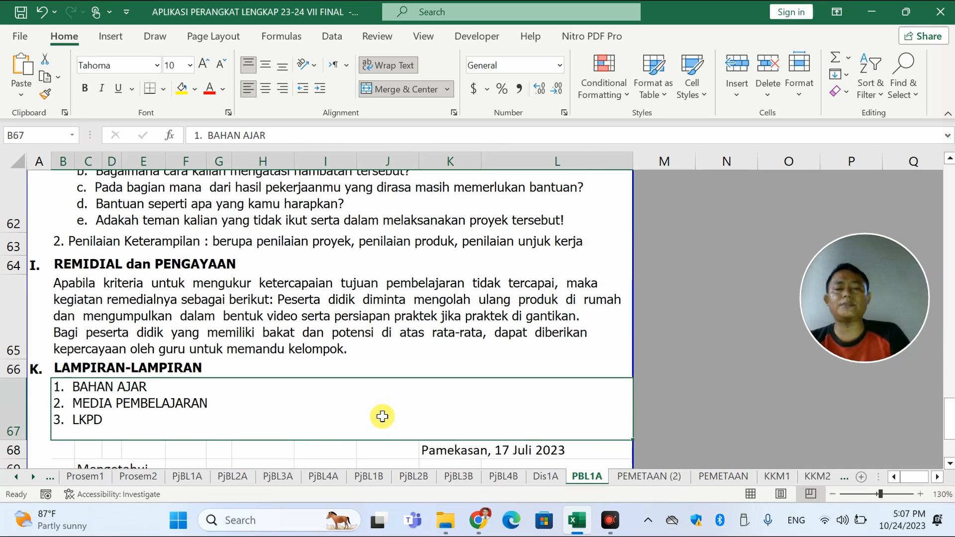
{"action": "scroll", "coordinate": [409, 396], "scroll_direction": "up", "scroll_amount": 10}
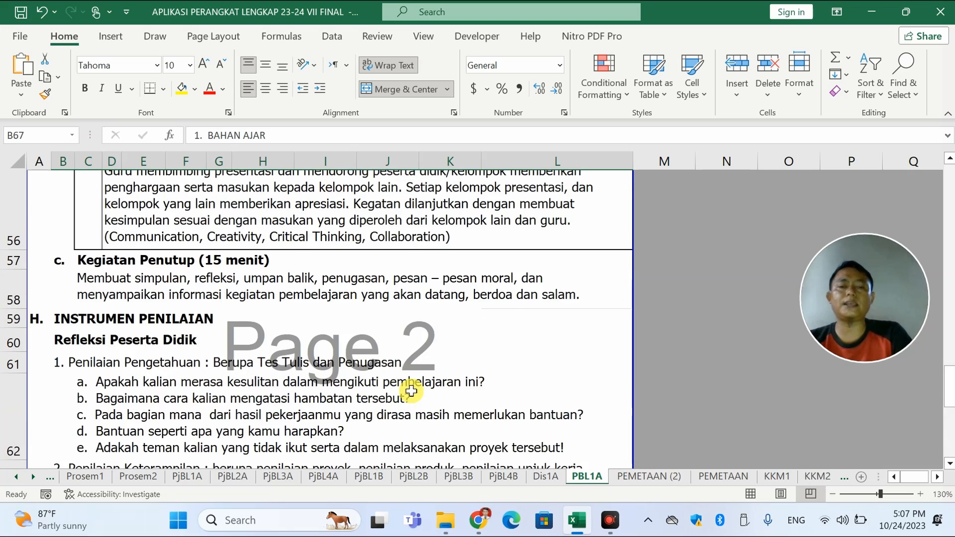
{"action": "scroll", "coordinate": [411, 391], "scroll_direction": "up", "scroll_amount": 5}
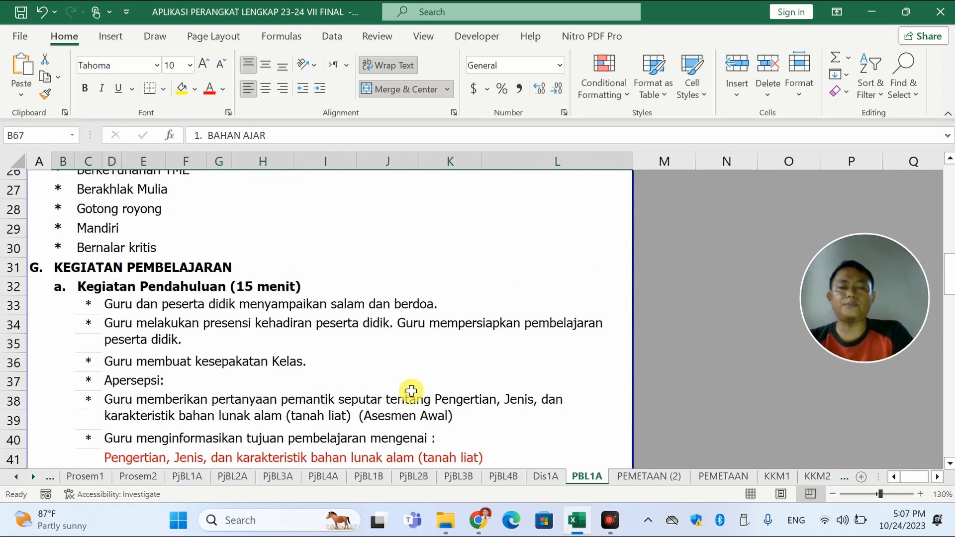
{"action": "scroll", "coordinate": [411, 392], "scroll_direction": "up", "scroll_amount": 8}
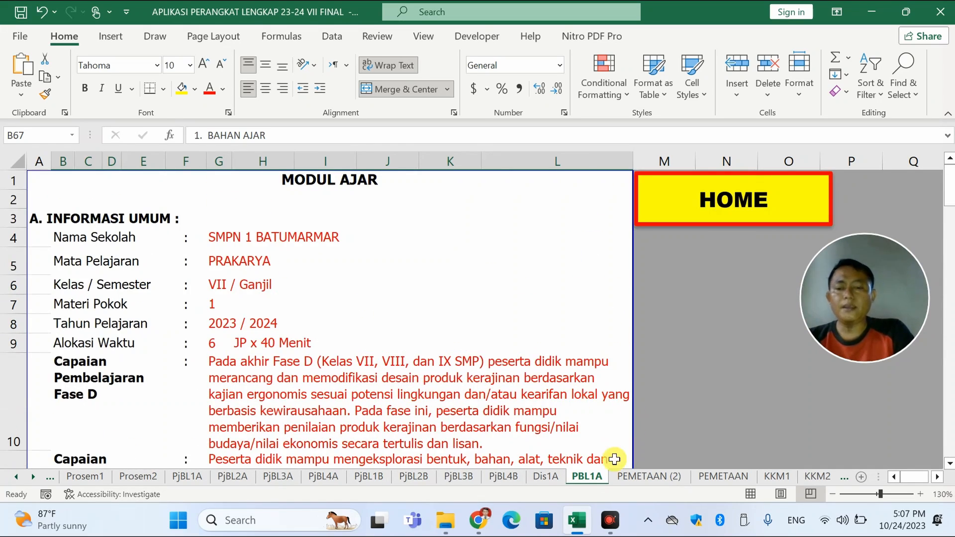
Duplicate the Dis1A sheet directly after itself and rename the copy as Dis2A.
{"action": "left_click", "coordinate": [551, 477]}
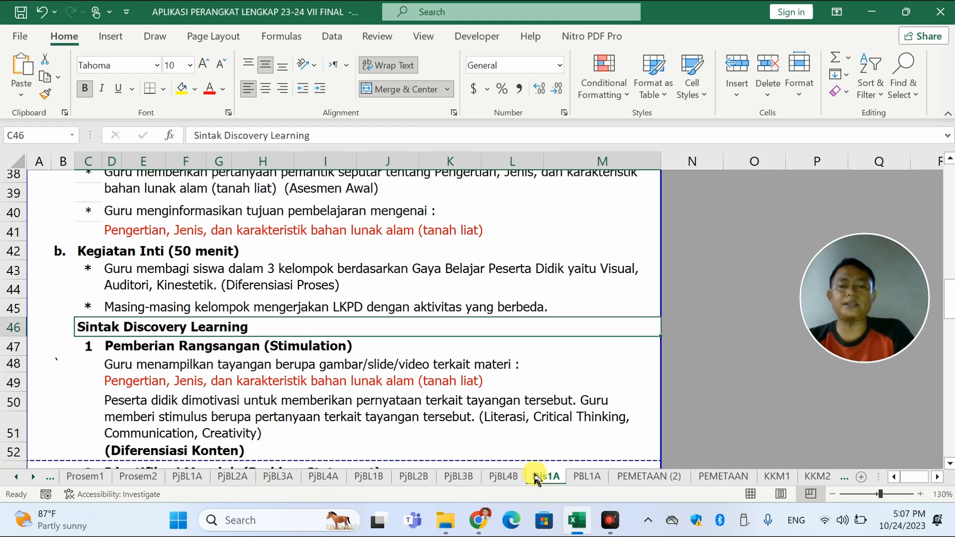
{"action": "scroll", "coordinate": [558, 411], "scroll_direction": "up", "scroll_amount": 10}
{"action": "scroll", "coordinate": [568, 407], "scroll_direction": "up", "scroll_amount": 3}
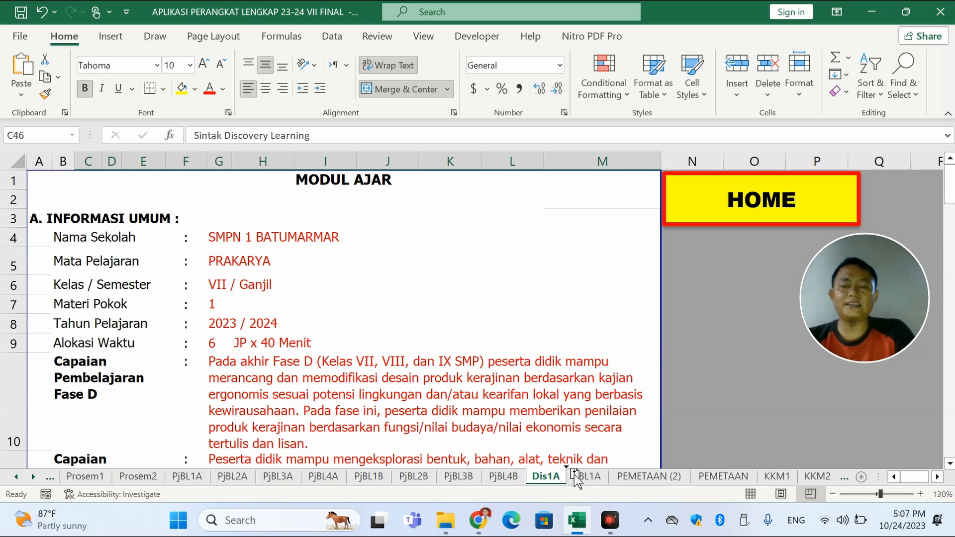
{"action": "left_click_drag", "start_coordinate": [594, 477], "coordinate": [594, 478]}
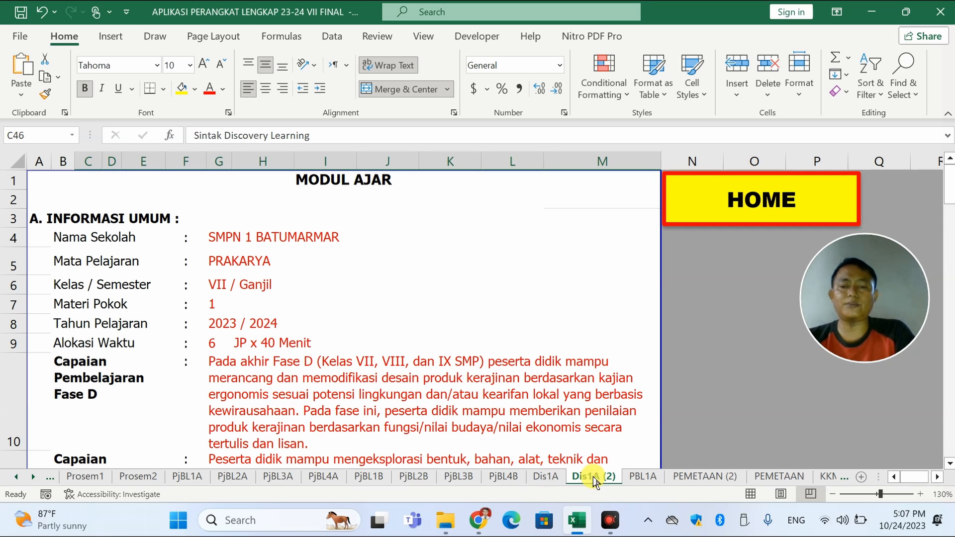
{"action": "double_click", "coordinate": [594, 477]}
{"action": "left_click", "coordinate": [592, 477]}
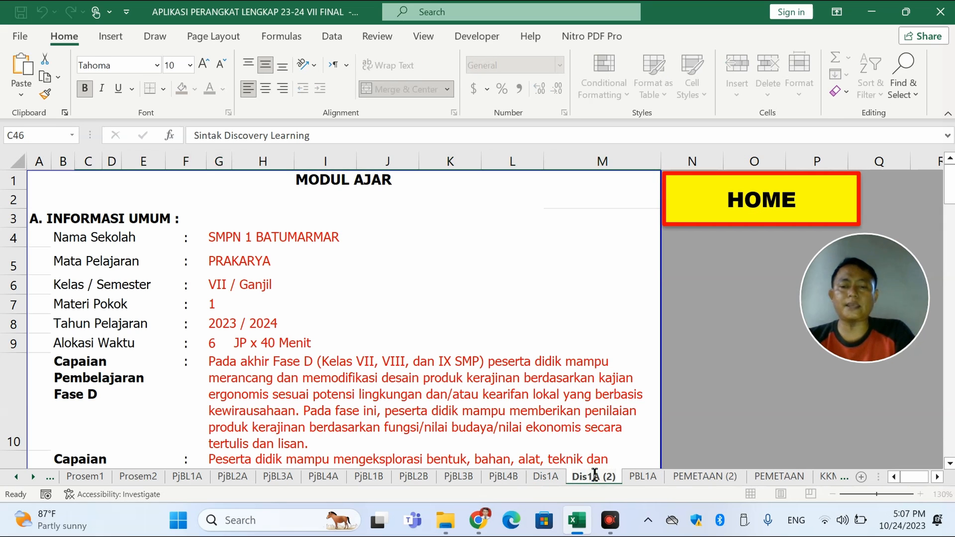
{"action": "key", "text": "BackSpace"}
{"action": "type", "text": "2"}
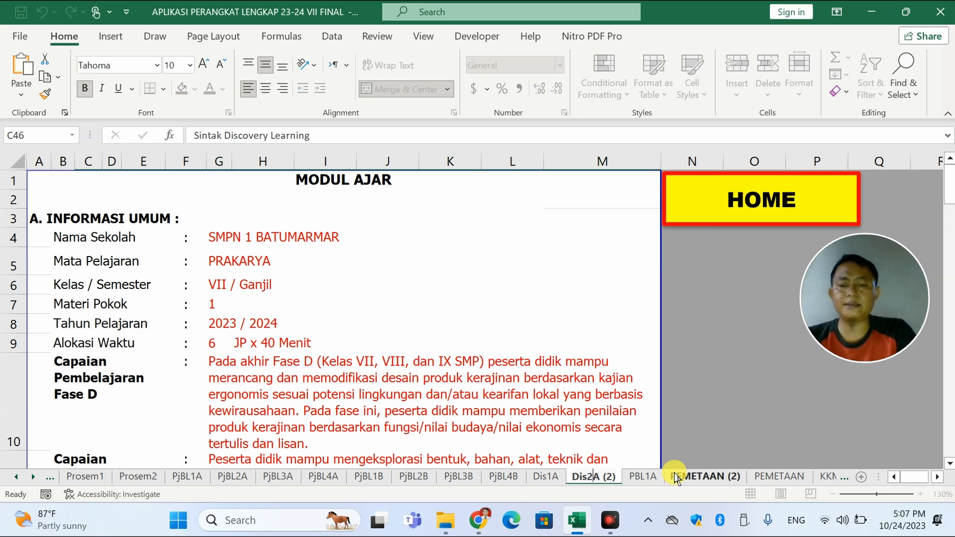
{"action": "key", "text": "End"}
{"action": "key", "text": "BackSpace"}
{"action": "key", "text": "BackSpace"}
{"action": "key", "text": "BackSpace"}
{"action": "key", "text": "BackSpace"}
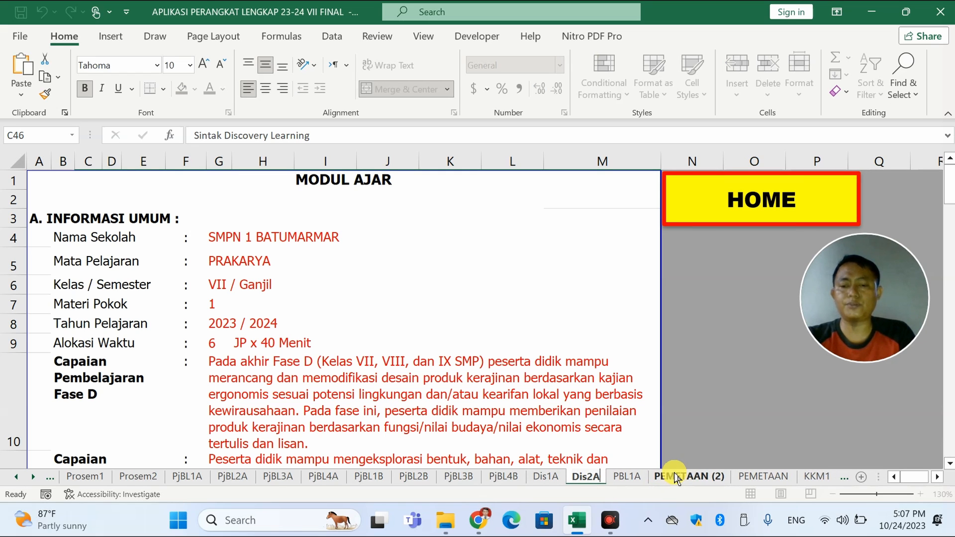
{"action": "left_click", "coordinate": [536, 441]}
Duplicate the Dis2A sheet directly after itself and rename the copy as Dis3A.
{"action": "left_click", "coordinate": [588, 478]}
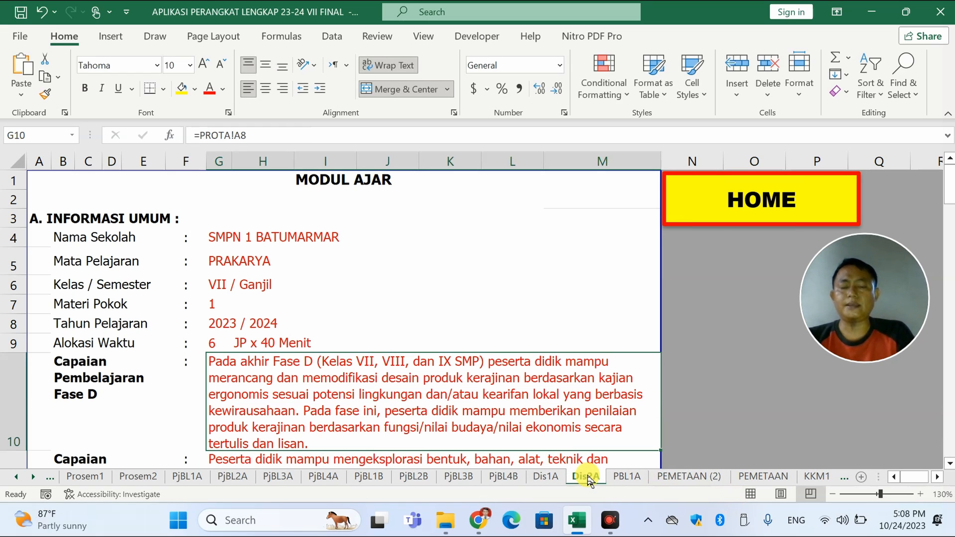
{"action": "left_click_drag", "start_coordinate": [629, 485], "coordinate": [629, 478]}
{"action": "double_click", "coordinate": [631, 475]}
{"action": "left_click", "coordinate": [676, 479]}
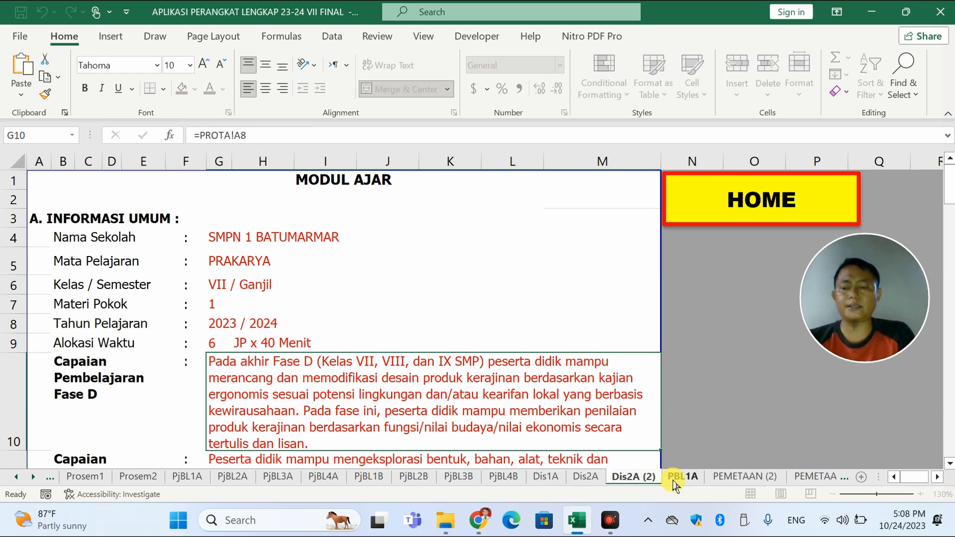
{"action": "key", "text": "BackSpace"}
{"action": "type", "text": "3"}
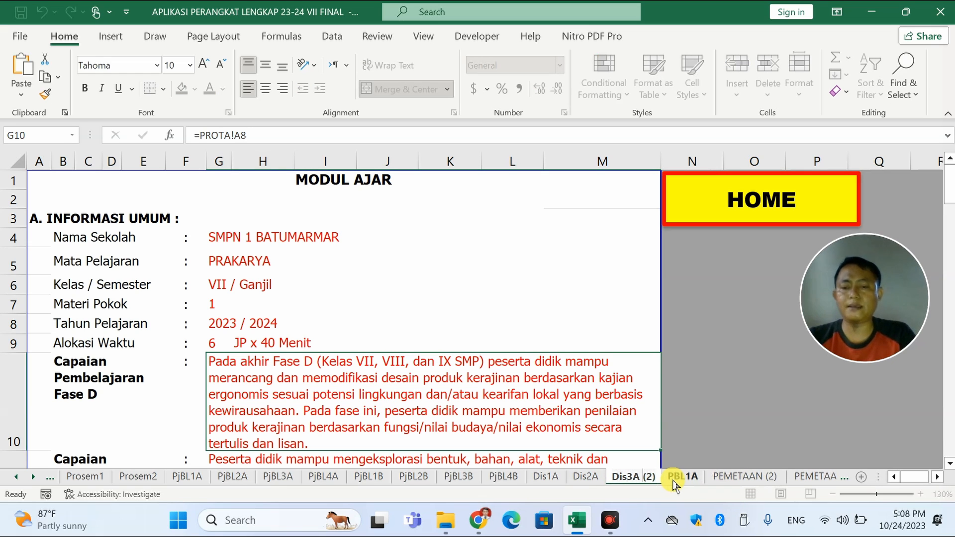
{"action": "key", "text": "BackSpace"}
{"action": "key", "text": "BackSpace"}
{"action": "key", "text": "BackSpace"}
{"action": "key", "text": "BackSpace"}
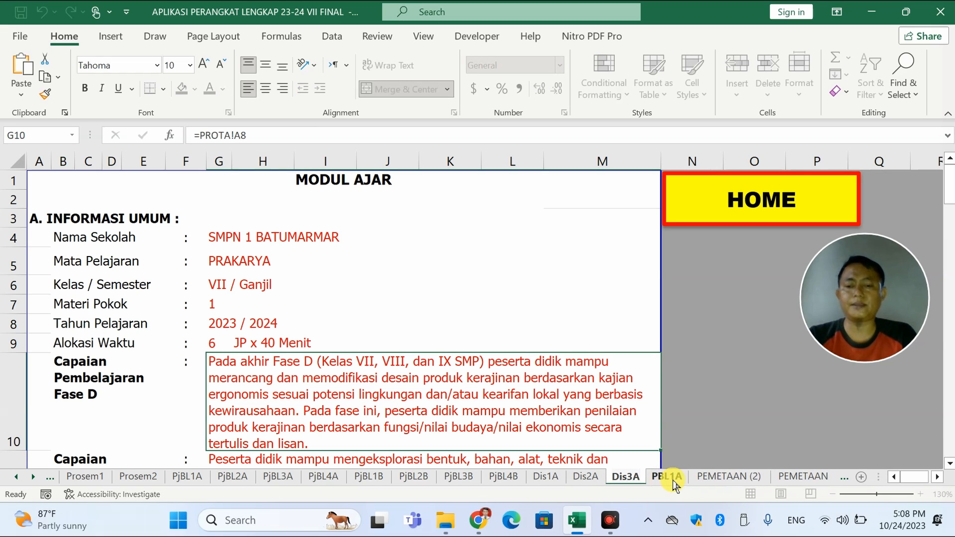
{"action": "key", "text": "Return"}
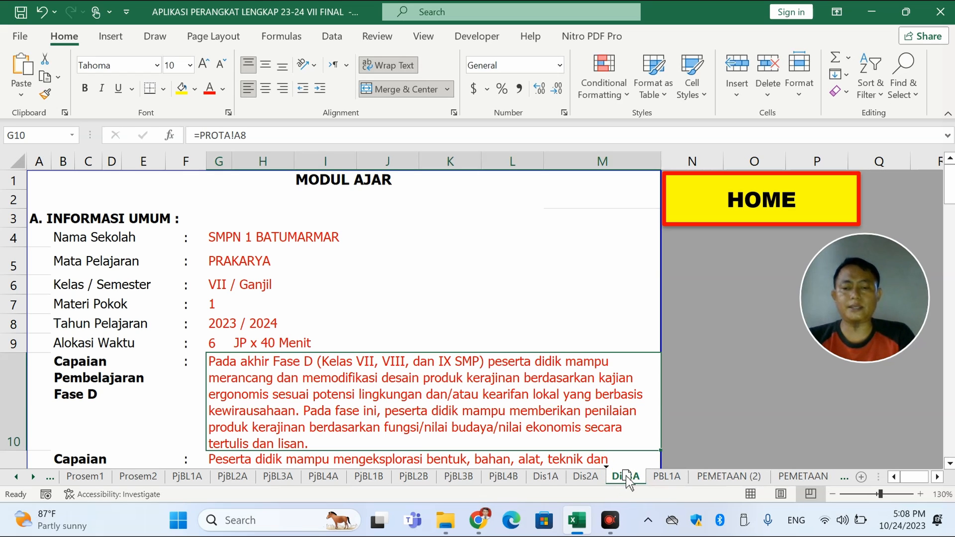
Duplicate the Dis3A sheet directly after itself and rename the copy as Dis4A.
{"action": "left_click_drag", "start_coordinate": [663, 485], "coordinate": [662, 483]}
{"action": "double_click", "coordinate": [673, 476]}
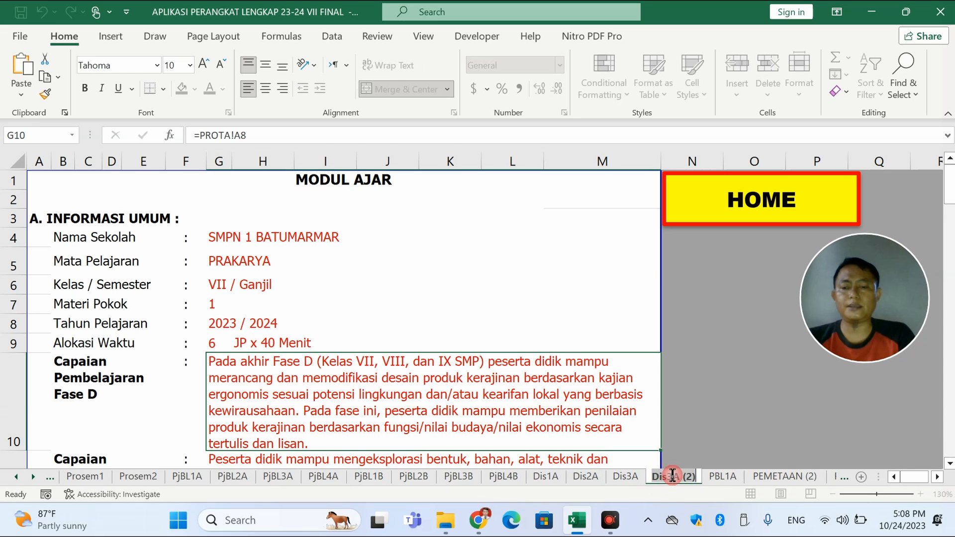
{"action": "key", "text": "BackSpace"}
{"action": "type", "text": "4"}
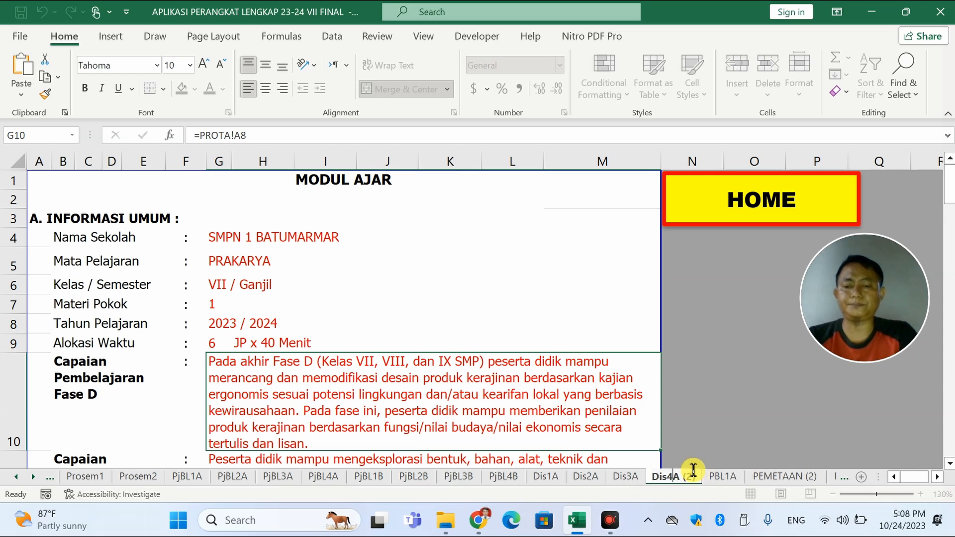
{"action": "key", "text": "Return"}
{"action": "double_click", "coordinate": [687, 477]}
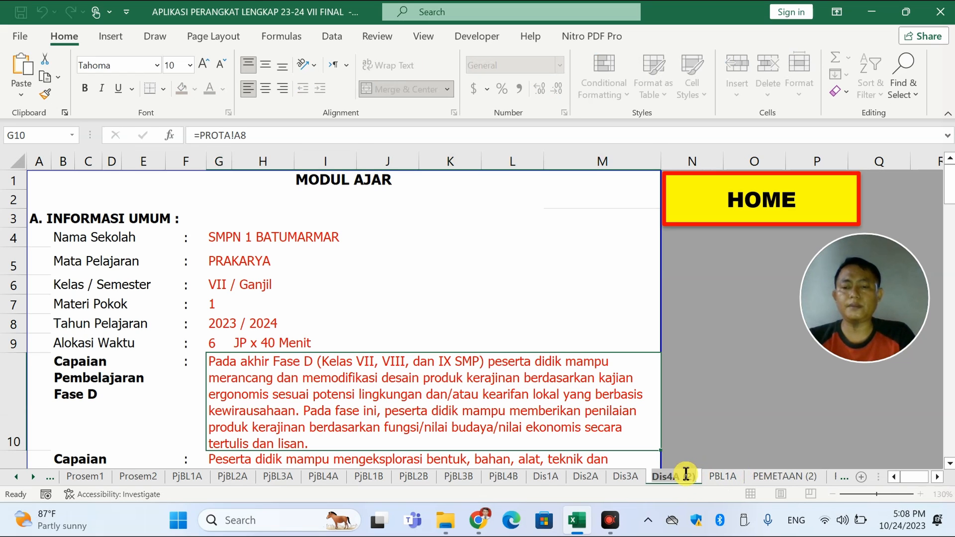
{"action": "key", "text": "BackSpace"}
{"action": "key", "text": "BackSpace"}
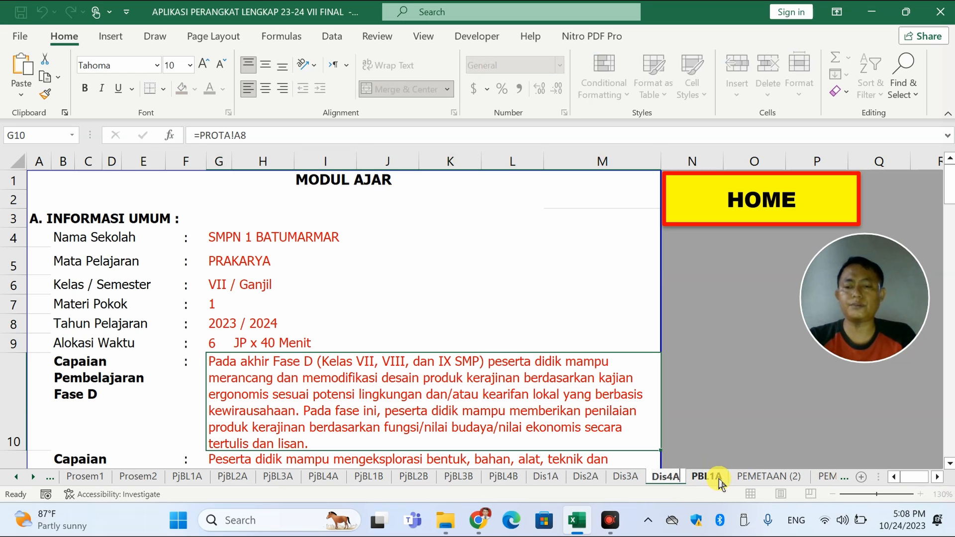
{"action": "key", "text": "Return"}
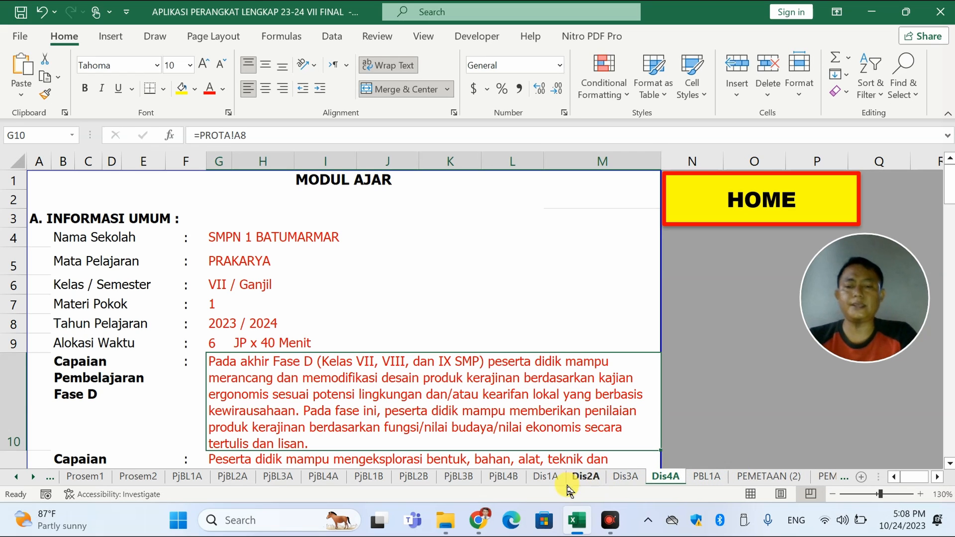
Copy each of the Dis1A, Dis2A, Dis3A and Dis4A sheets to a place between Dis4A and PBL1A.
{"action": "left_click", "coordinate": [552, 480]}
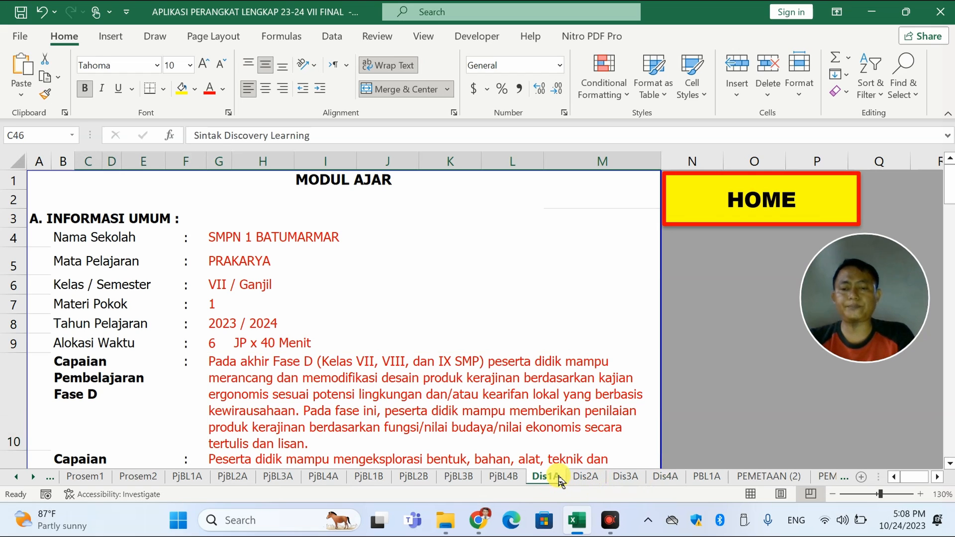
{"action": "left_click_drag", "start_coordinate": [698, 485], "coordinate": [696, 483]}
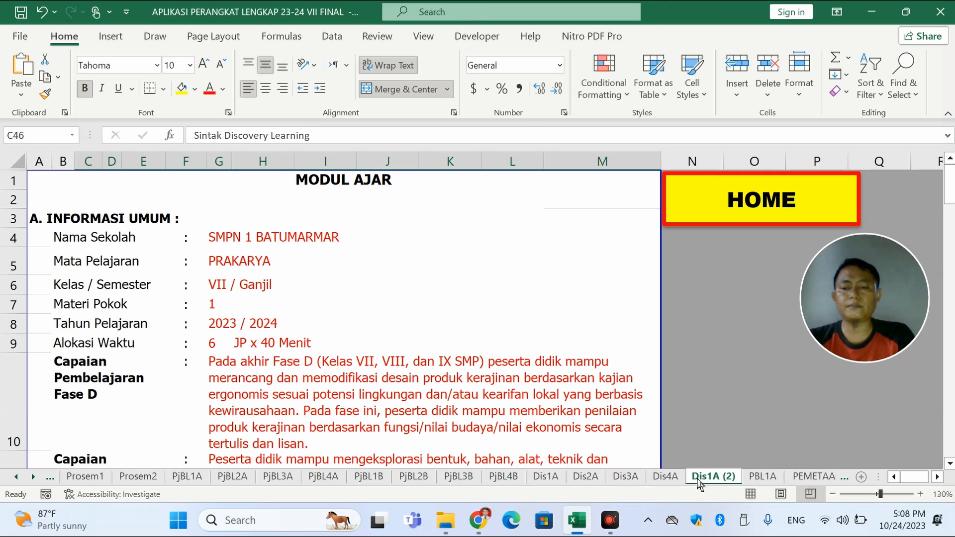
{"action": "left_click", "coordinate": [580, 481]}
{"action": "left_click_drag", "start_coordinate": [740, 477], "coordinate": [746, 477]}
{"action": "left_click", "coordinate": [627, 478]}
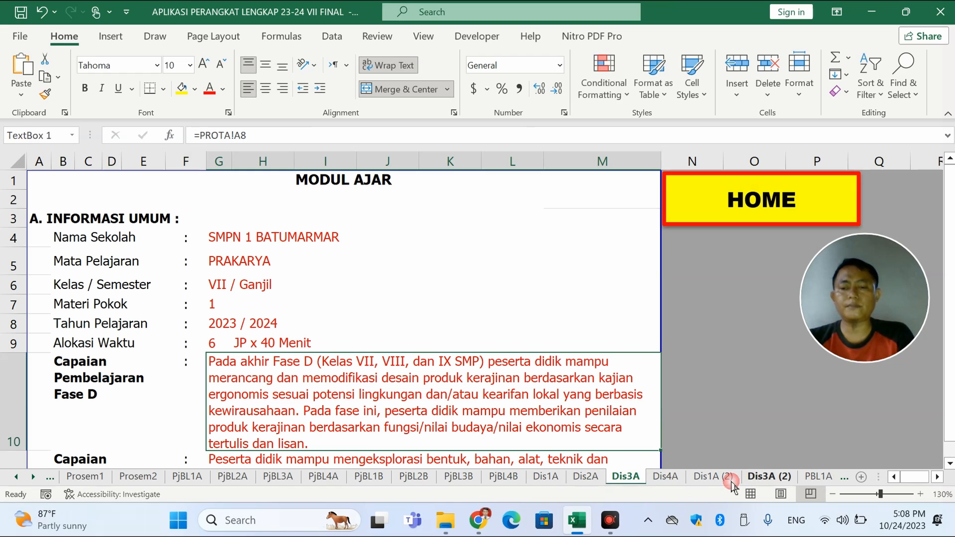
{"action": "left_click", "coordinate": [665, 476]}
{"action": "left_click_drag", "start_coordinate": [755, 480], "coordinate": [798, 483]}
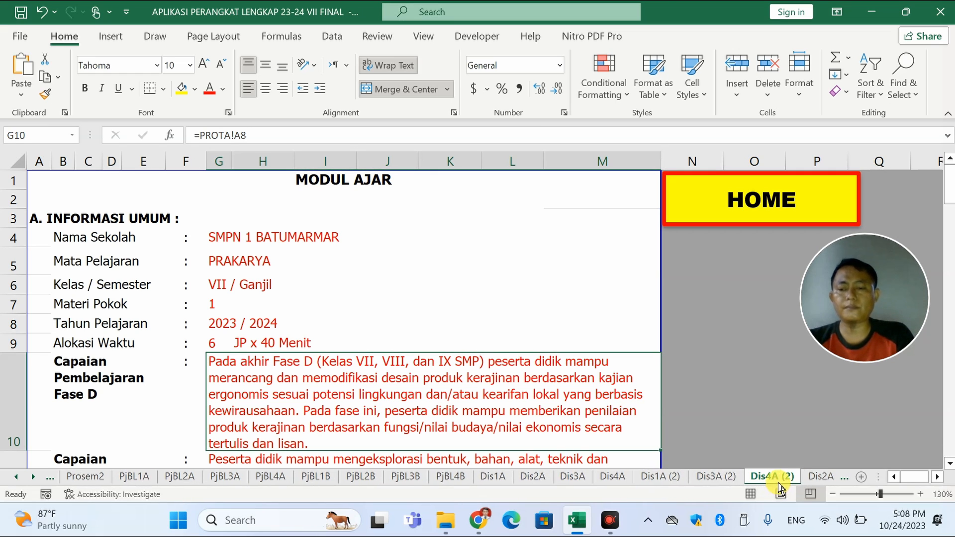
Reorder the copied sheets so they run Dis1A (2), Dis2A (2), Dis3A (2), Dis4A (2) before PBL1A.
{"action": "mouse_move", "coordinate": [817, 482]}
{"action": "left_mouse_down"}
{"action": "mouse_move", "coordinate": [841, 481]}
{"action": "mouse_move", "coordinate": [705, 485]}
{"action": "mouse_move", "coordinate": [715, 482]}
{"action": "left_mouse_up"}
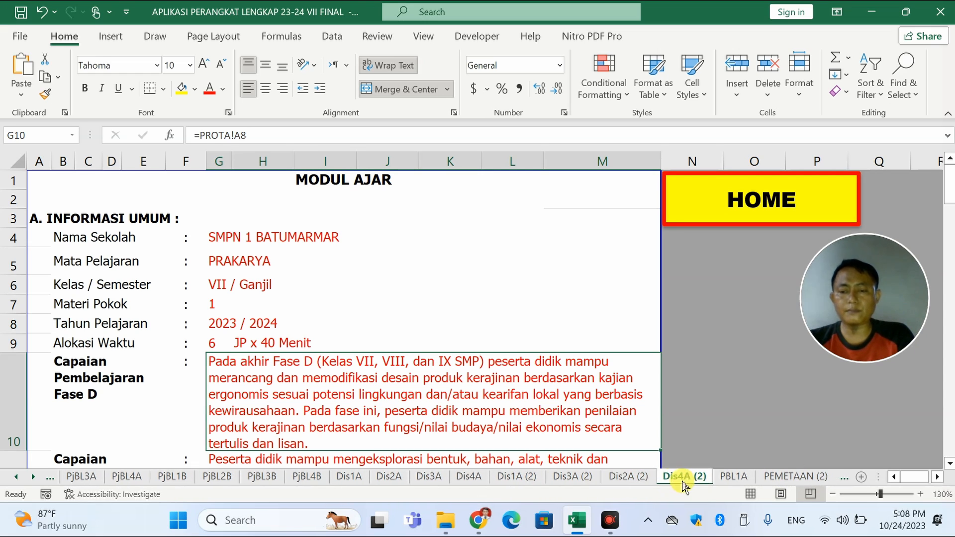
{"action": "left_click", "coordinate": [628, 476]}
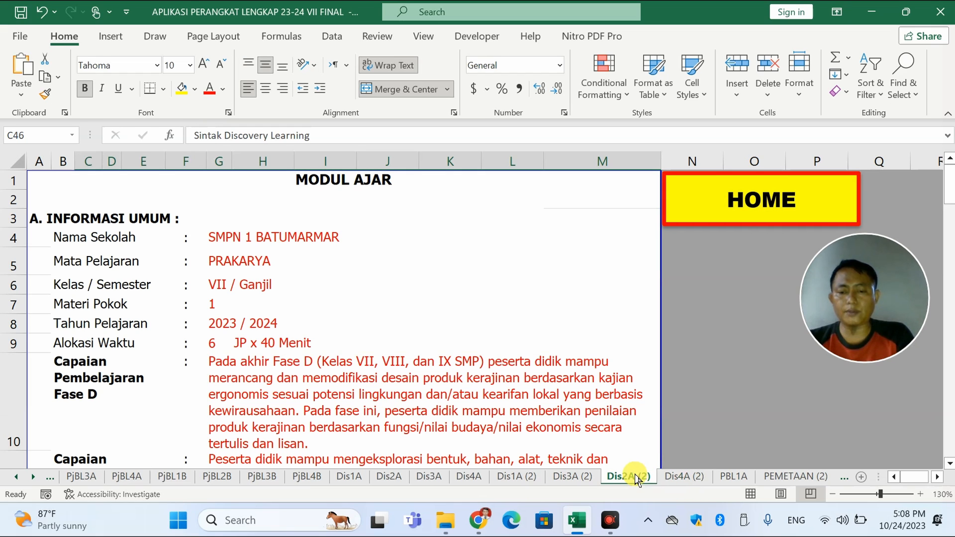
{"action": "left_click_drag", "start_coordinate": [560, 479], "coordinate": [536, 490]}
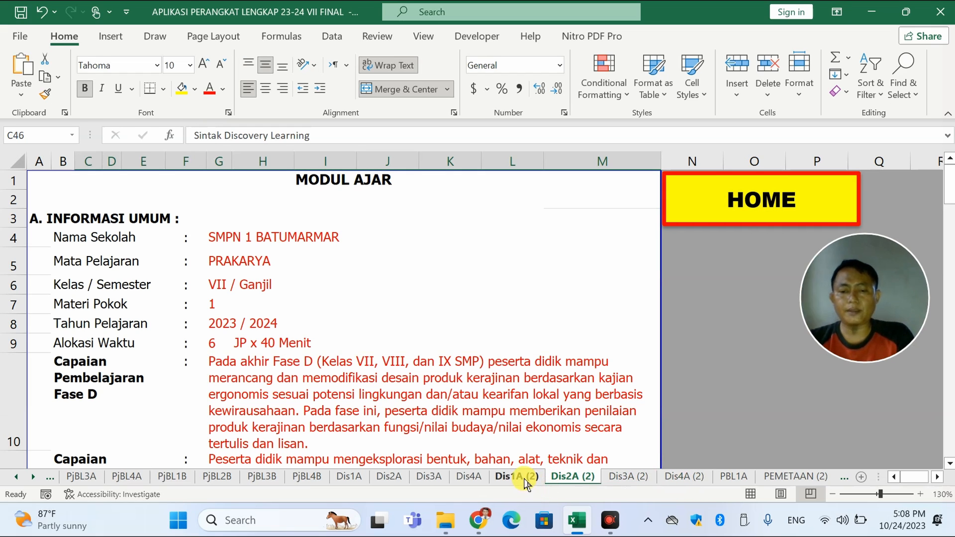
Rename the Dis1A (2) sheet as Dis1B and open the name of the Dis2A (2) sheet for editing.
{"action": "double_click", "coordinate": [524, 480]}
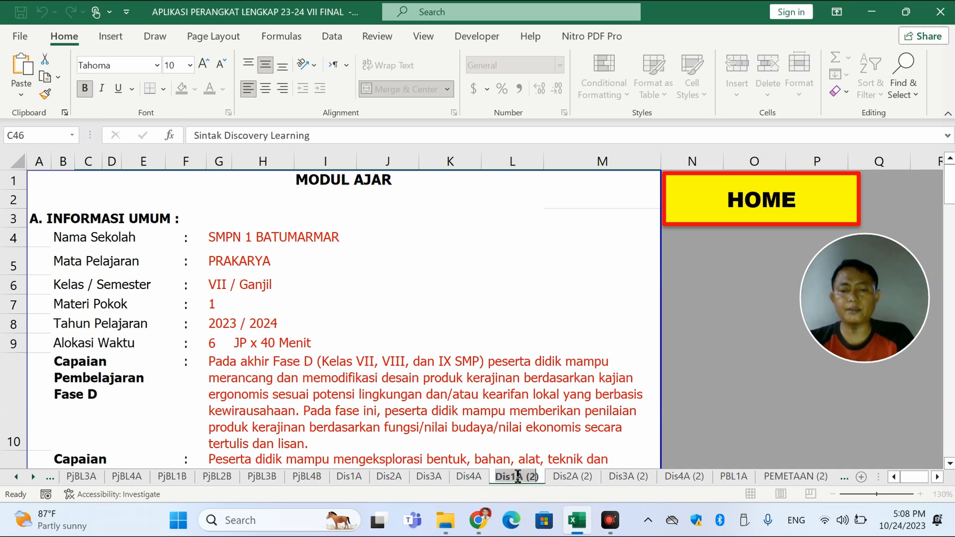
{"action": "left_click", "coordinate": [515, 478]}
{"action": "key", "text": "Delete"}
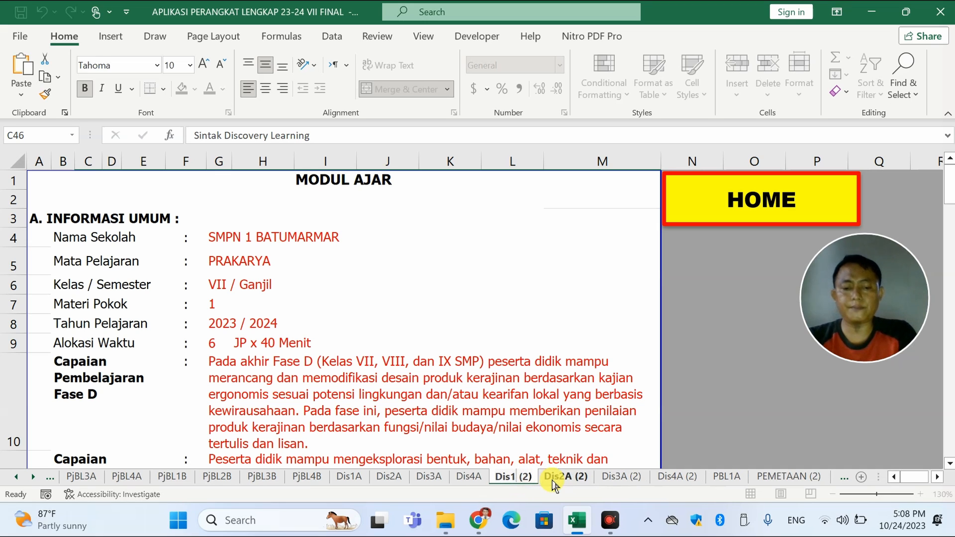
{"action": "key", "text": "Delete"}
{"action": "key", "text": "Delete"}
{"action": "key", "text": "Delete"}
{"action": "key", "text": "Delete"}
{"action": "type", "text": "B"}
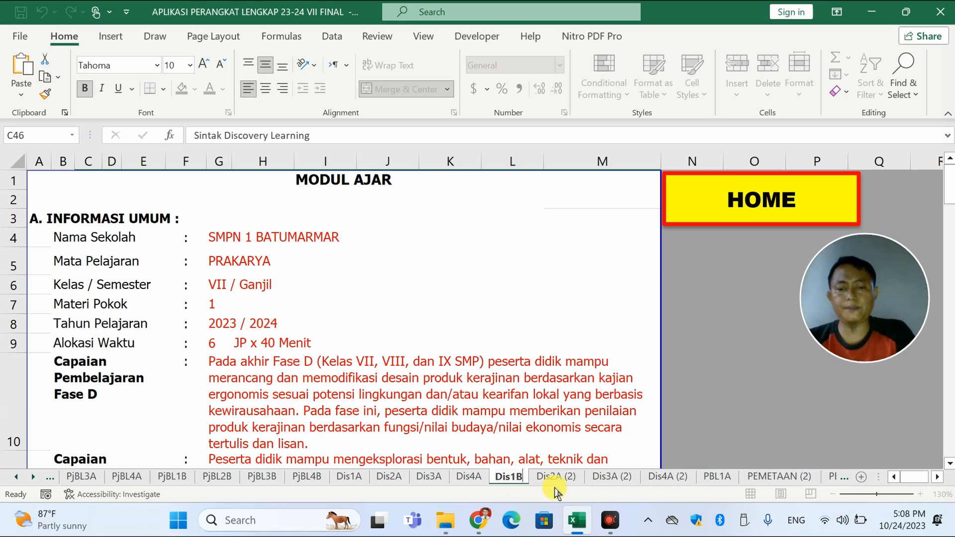
{"action": "left_click", "coordinate": [559, 476]}
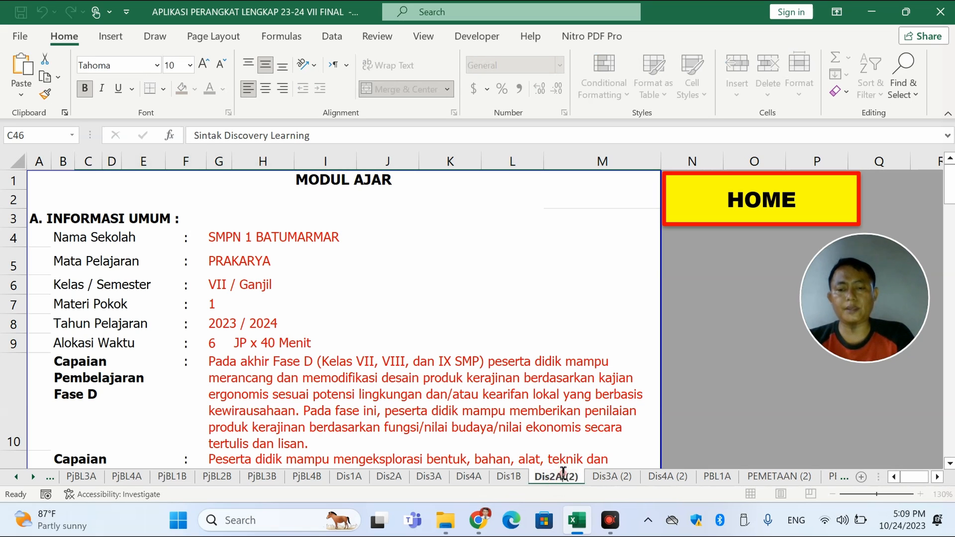
Rename the Dis2A (2) sheet as Dis2B.
{"action": "left_click", "coordinate": [555, 479]}
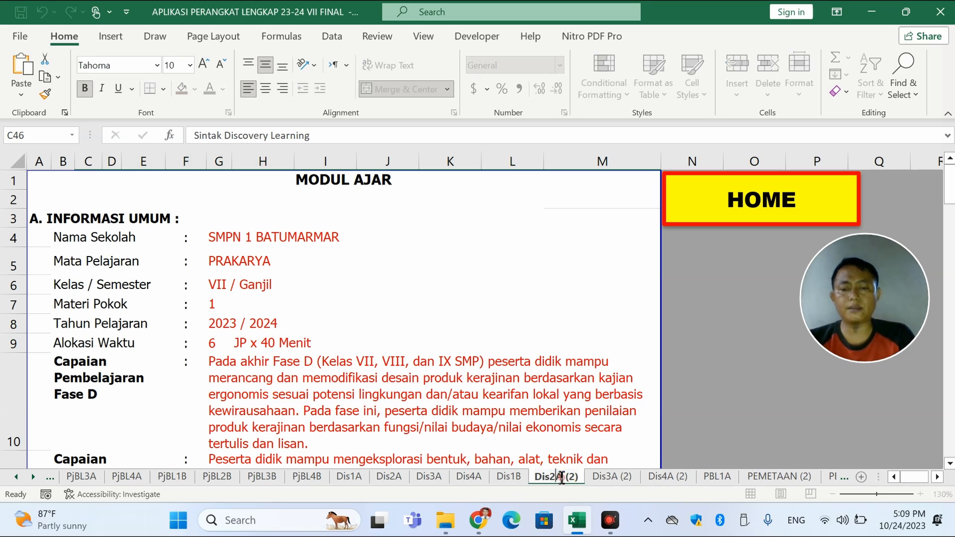
{"action": "type", "text": "B"}
{"action": "key", "text": "Return"}
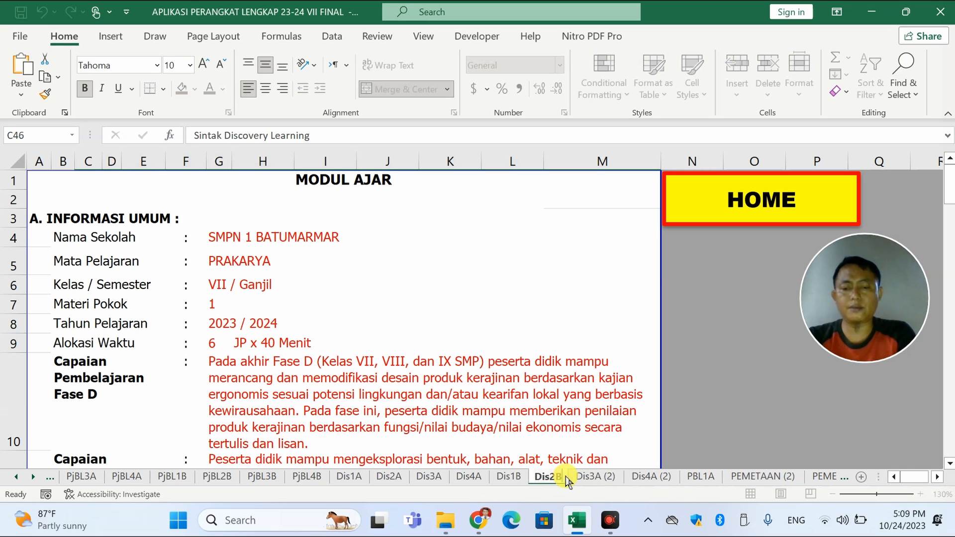
Rename the Dis3A (2) sheet as Dis3B.
{"action": "left_click", "coordinate": [586, 475]}
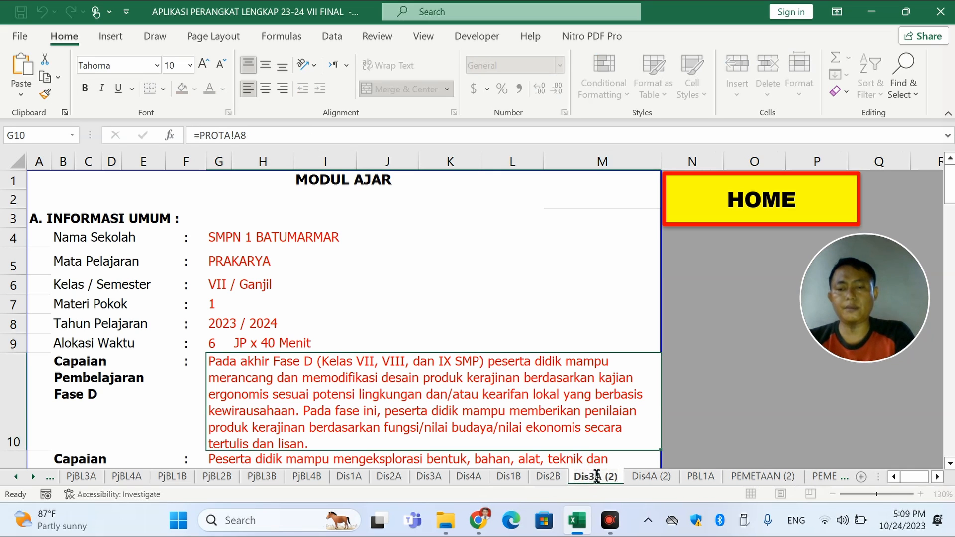
{"action": "key", "text": "BackSpace"}
{"action": "key", "text": "BackSpace"}
{"action": "key", "text": "BackSpace"}
{"action": "key", "text": "BackSpace"}
{"action": "key", "text": "BackSpace"}
{"action": "type", "text": "B"}
{"action": "key", "text": "Return"}
Rename the Dis4A (2) sheet as Dis4B.
{"action": "double_click", "coordinate": [641, 480]}
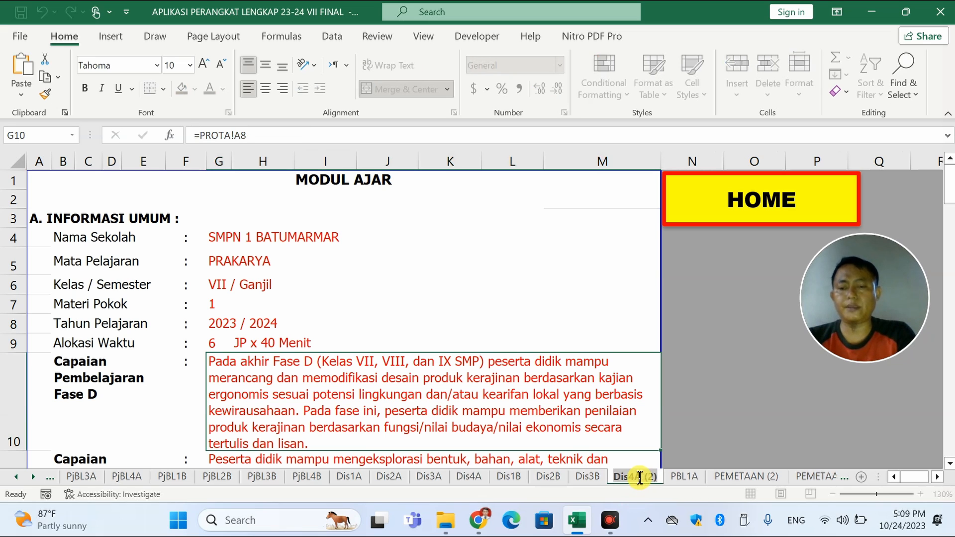
{"action": "key", "text": "BackSpace"}
{"action": "key", "text": "BackSpace"}
{"action": "key", "text": "BackSpace"}
{"action": "key", "text": "BackSpace"}
{"action": "key", "text": "BackSpace"}
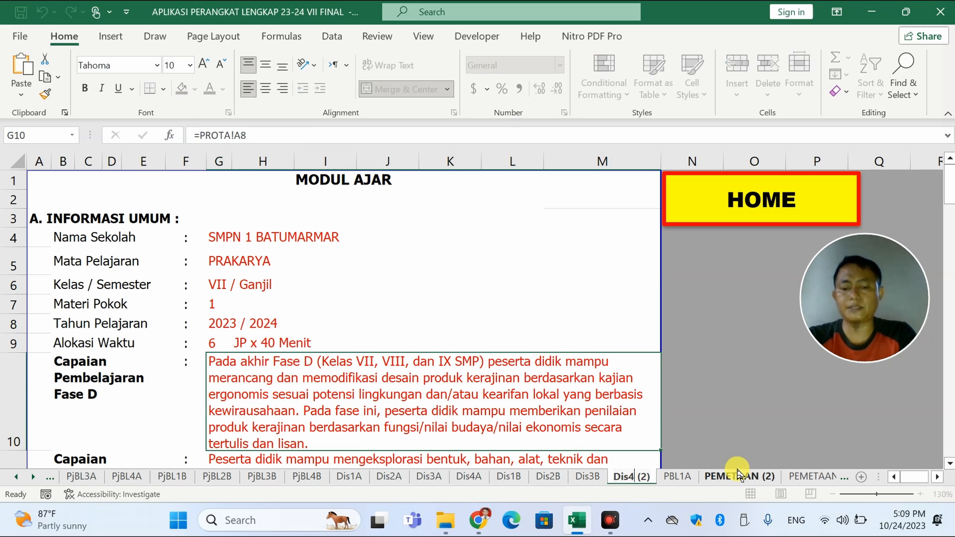
{"action": "type", "text": "B"}
{"action": "key", "text": "Return"}
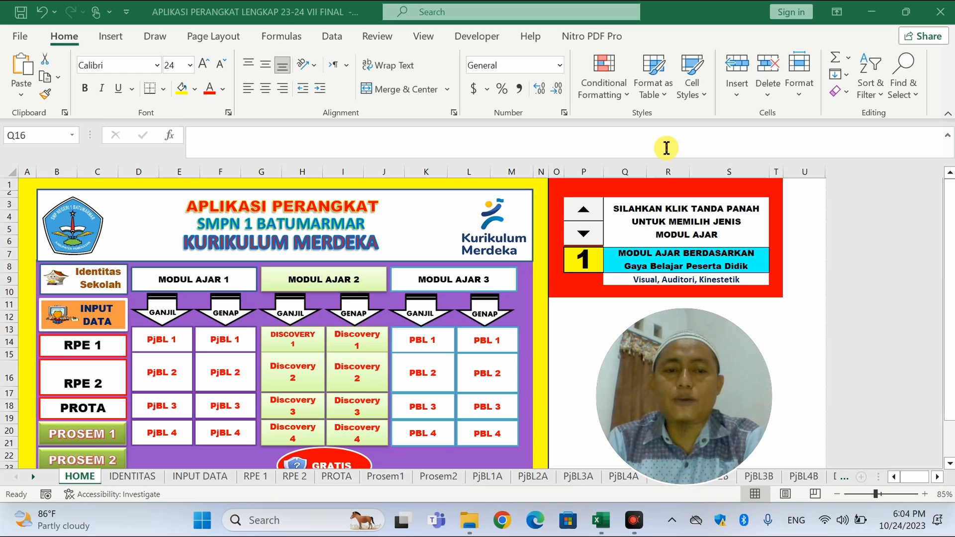
Shrink the expanded formula bar above the HOME sheet to a single line.
{"action": "left_click", "coordinate": [375, 159]}
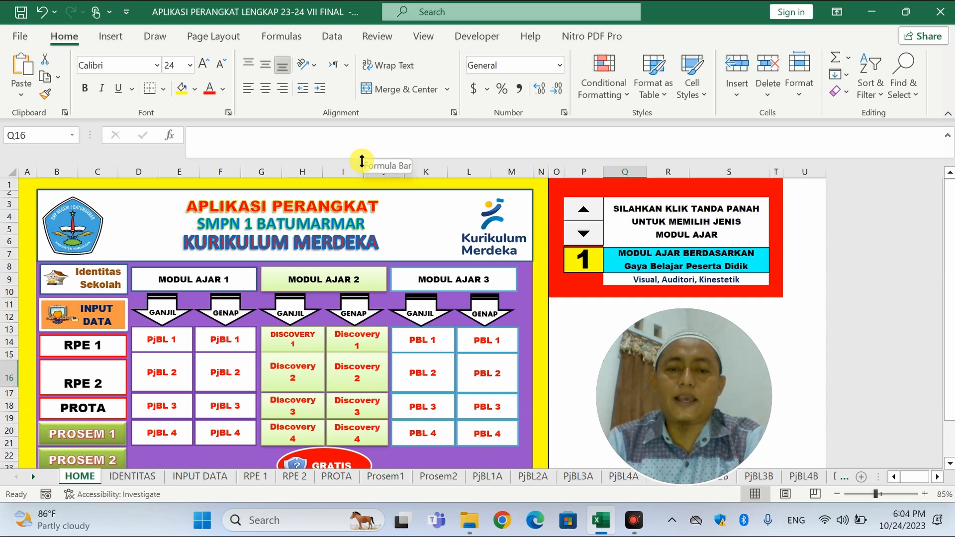
{"action": "left_click_drag", "start_coordinate": [362, 160], "coordinate": [361, 145]}
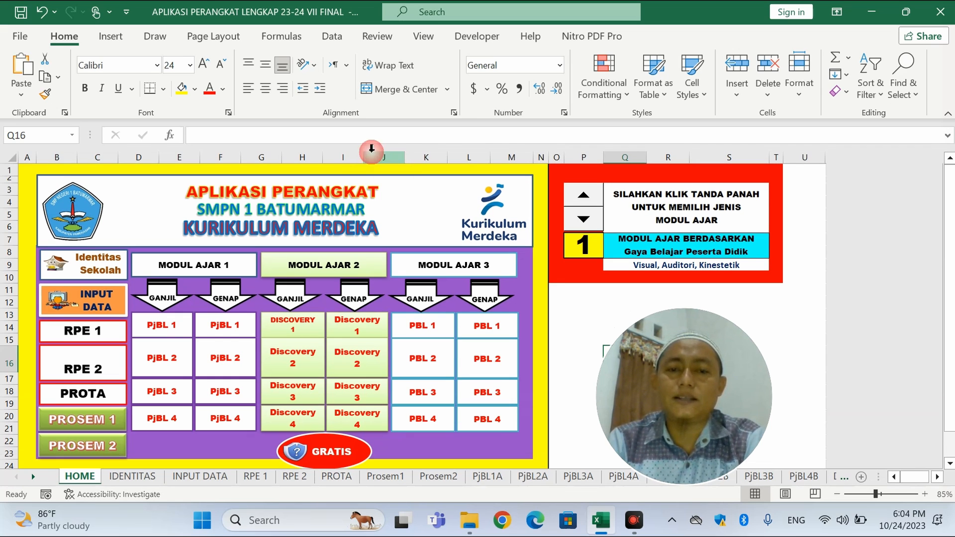
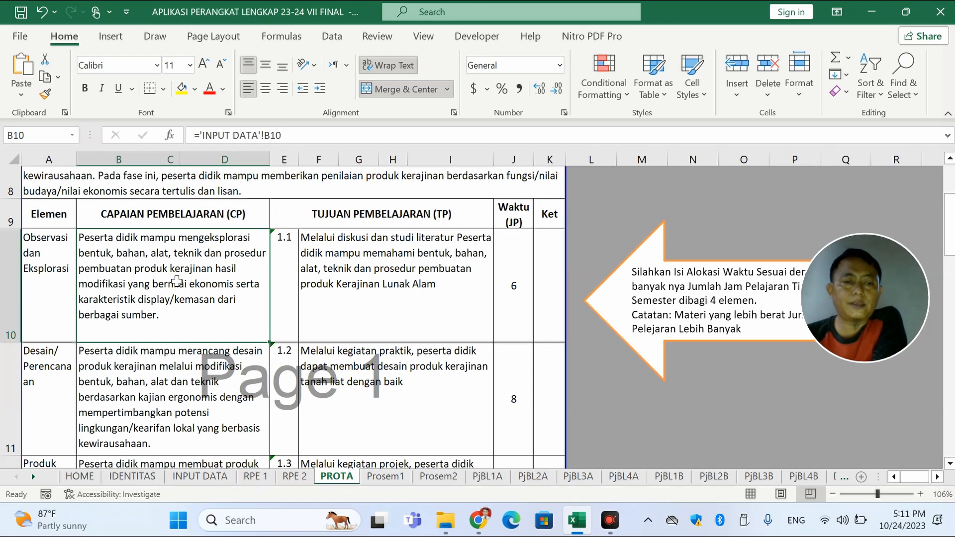
Examine the learning outcome (CP) cells of the four elements and the first learning objective (TP) cell in the PROTA sheet.
{"action": "left_click", "coordinate": [157, 386]}
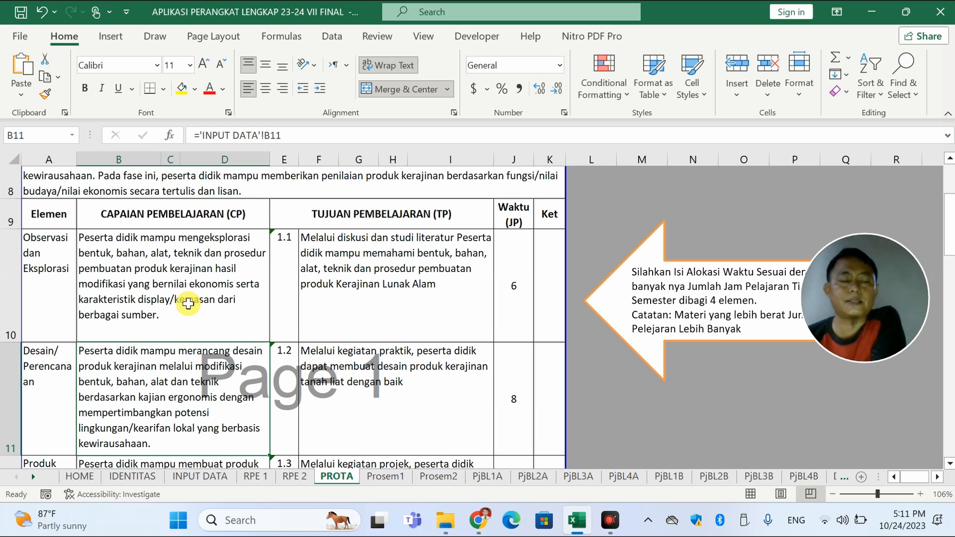
{"action": "scroll", "coordinate": [181, 335], "scroll_direction": "down", "scroll_amount": 2}
{"action": "left_click", "coordinate": [171, 398]}
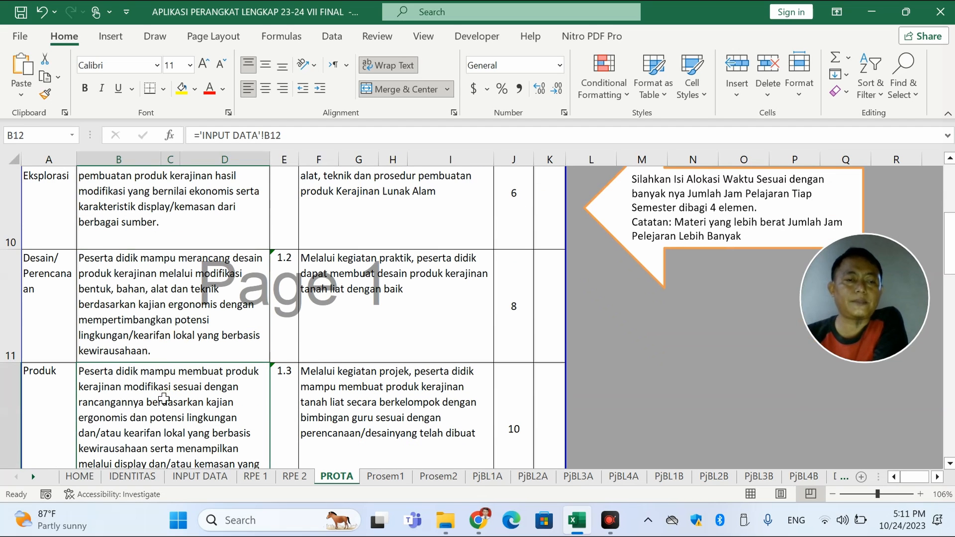
{"action": "scroll", "coordinate": [194, 399], "scroll_direction": "down", "scroll_amount": 1}
{"action": "left_click", "coordinate": [146, 399]}
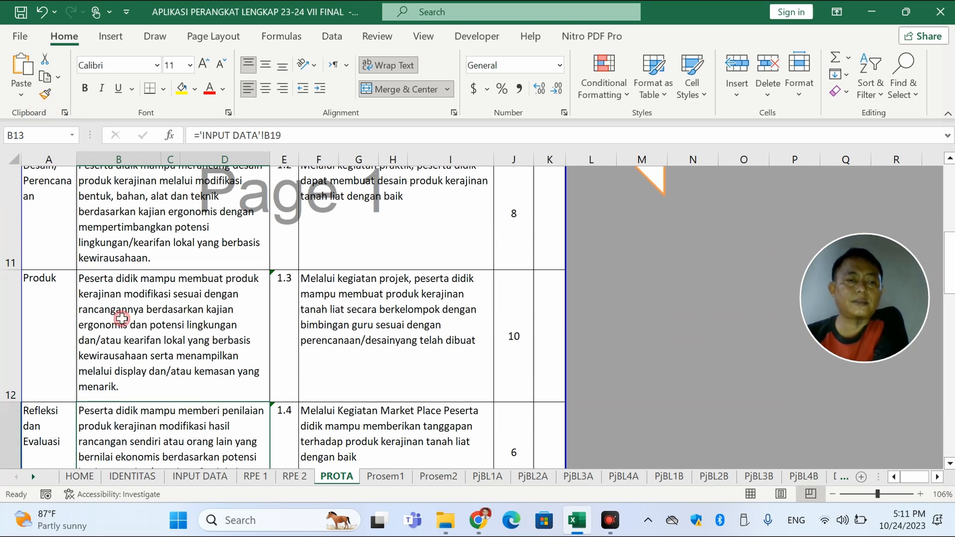
{"action": "scroll", "coordinate": [150, 250], "scroll_direction": "up", "scroll_amount": 3}
{"action": "left_click", "coordinate": [424, 304]}
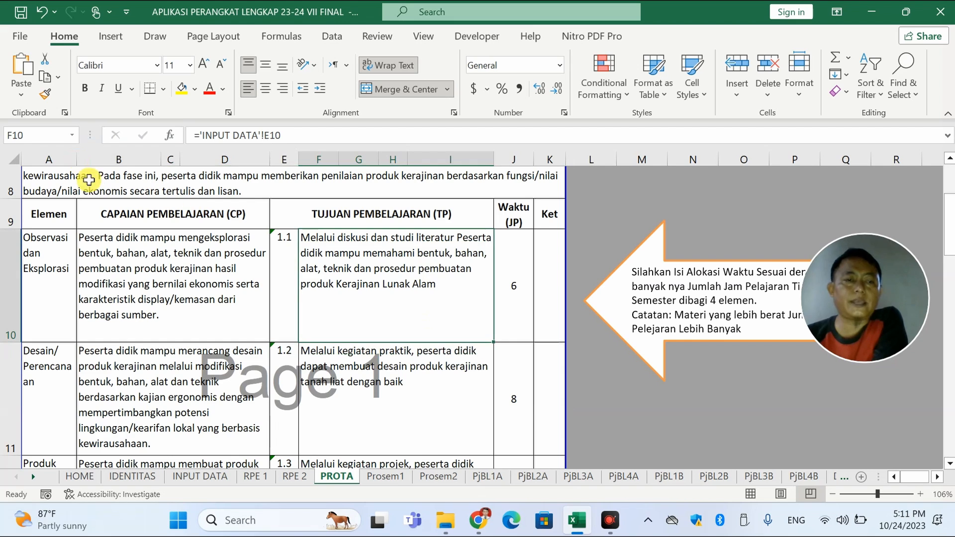
{"action": "scroll", "coordinate": [280, 368], "scroll_direction": "down", "scroll_amount": 1}
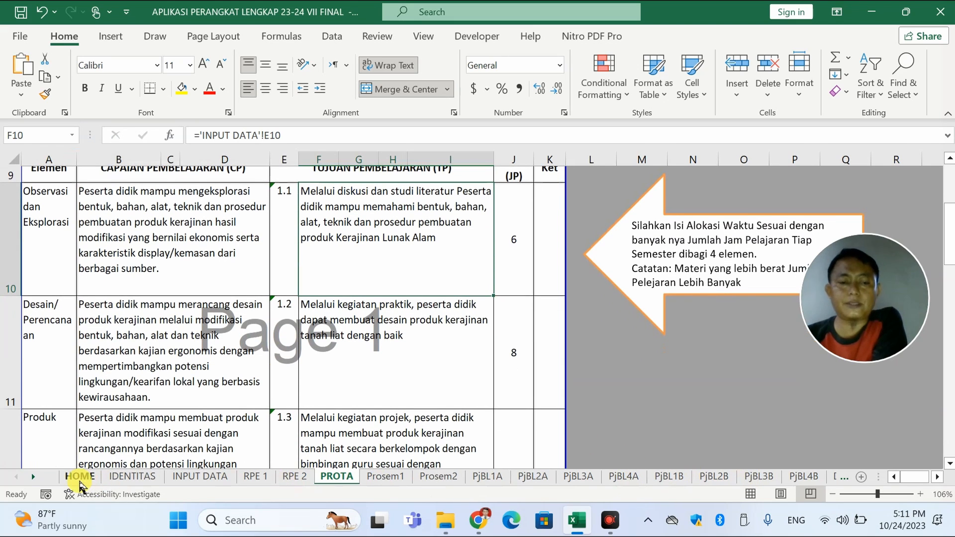
Open the Dis1A sheet and check the PROTA reference in its Kompetensi Awal formula in B15.
{"action": "left_click", "coordinate": [33, 476]}
{"action": "left_click", "coordinate": [33, 476]}
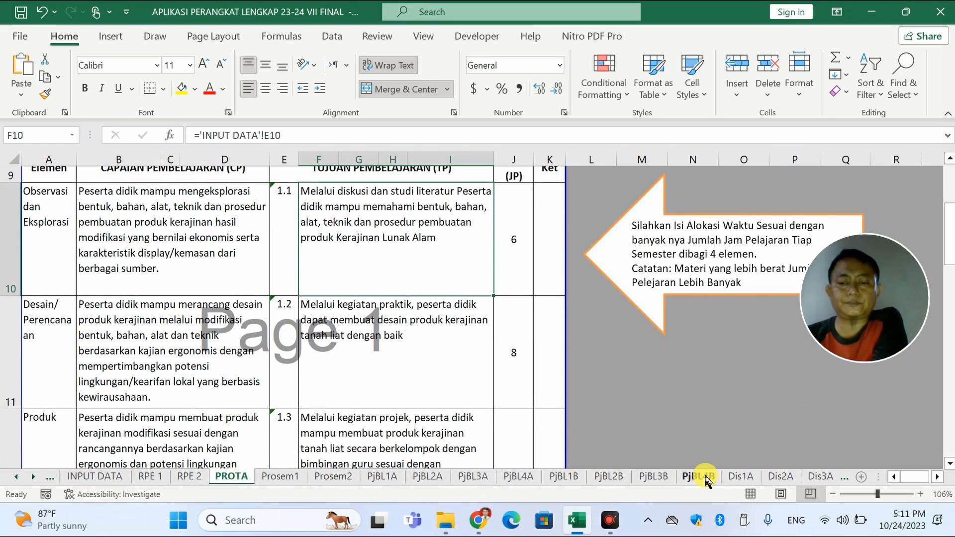
{"action": "left_click", "coordinate": [741, 477]}
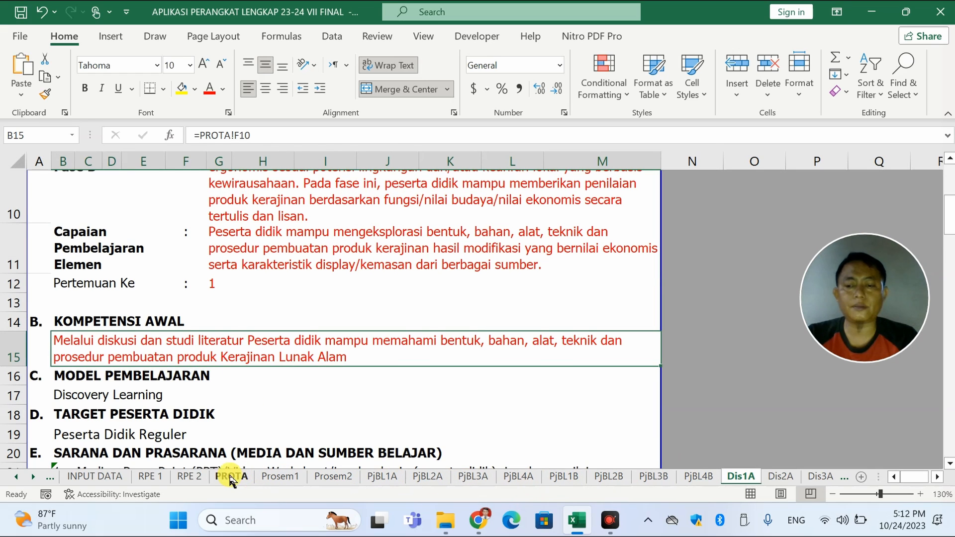
{"action": "left_click", "coordinate": [258, 135]}
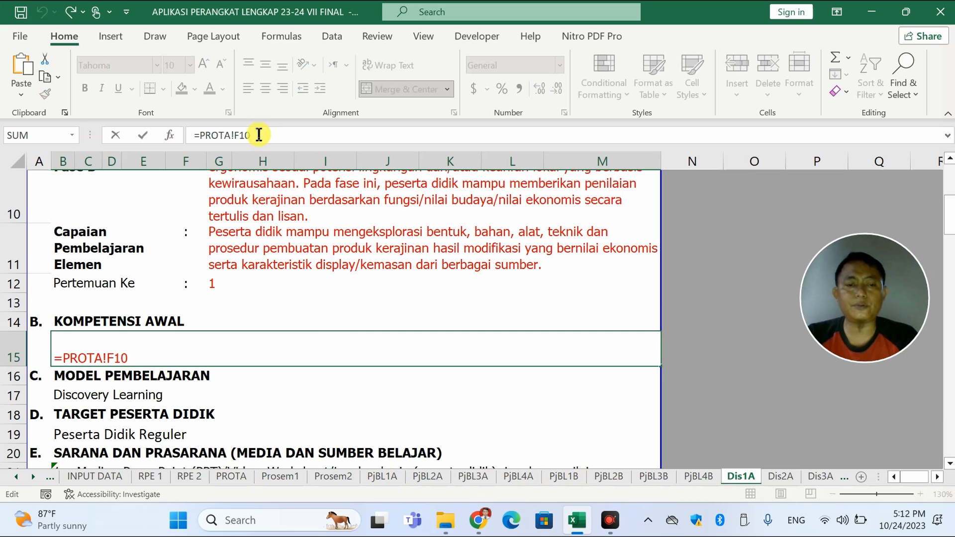
{"action": "key", "text": "Return"}
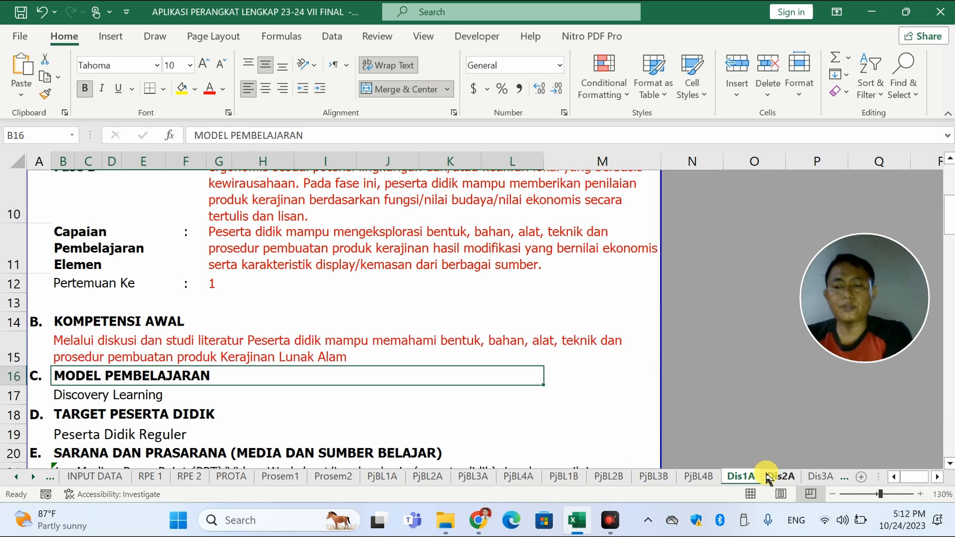
Compare the opening-question formula in D38 of Dis1A with the first-semester Materi Pokok cell I10 in INPUT DATA, then return to Dis1A.
{"action": "scroll", "coordinate": [240, 376], "scroll_direction": "down", "scroll_amount": 5}
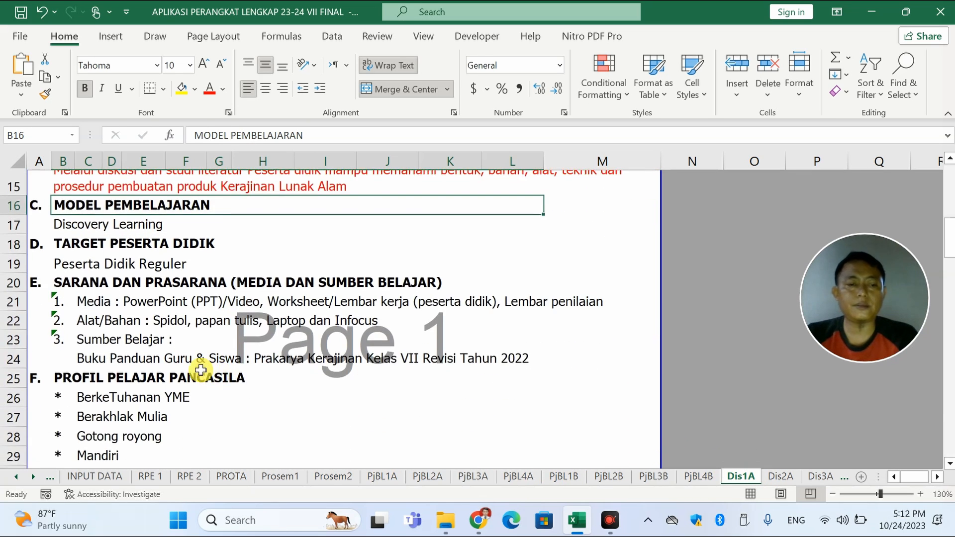
{"action": "scroll", "coordinate": [197, 373], "scroll_direction": "down", "scroll_amount": 2}
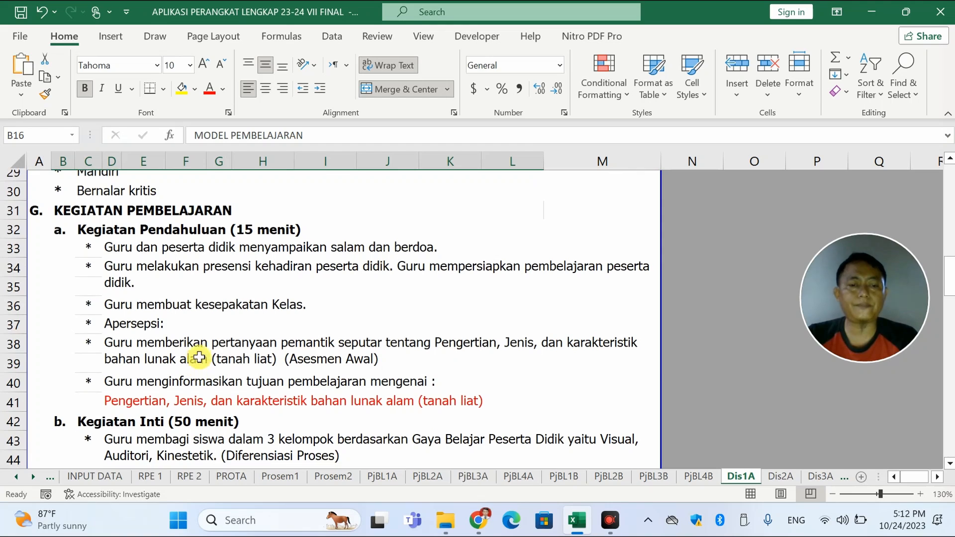
{"action": "left_click", "coordinate": [199, 345]}
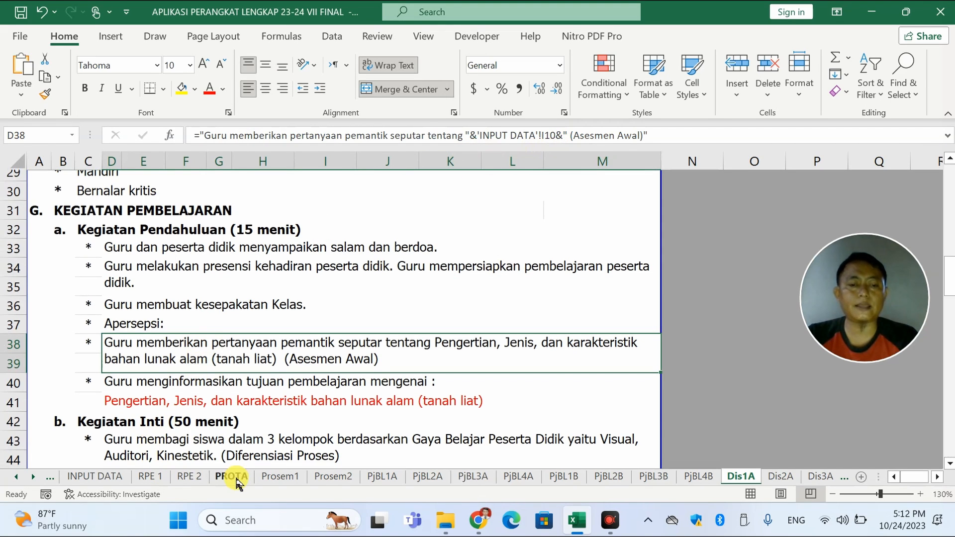
{"action": "left_click", "coordinate": [95, 476]}
{"action": "scroll", "coordinate": [464, 259], "scroll_direction": "up", "scroll_amount": 3}
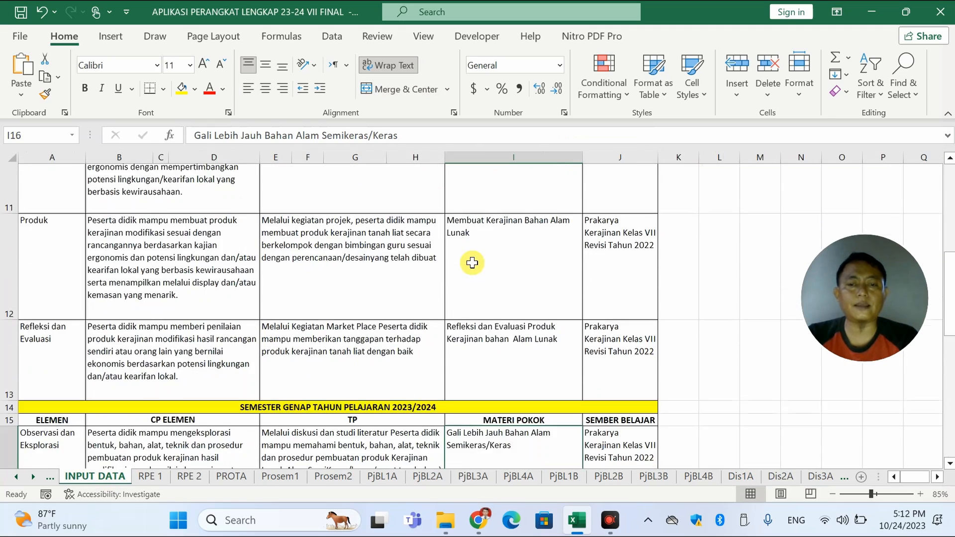
{"action": "scroll", "coordinate": [473, 269], "scroll_direction": "up", "scroll_amount": 1}
{"action": "left_click", "coordinate": [516, 336]}
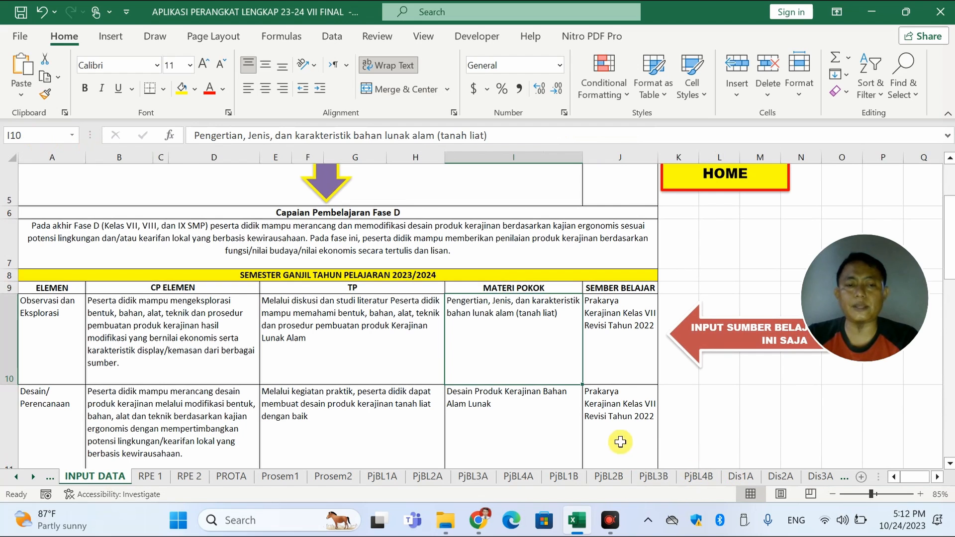
{"action": "left_click", "coordinate": [736, 477]}
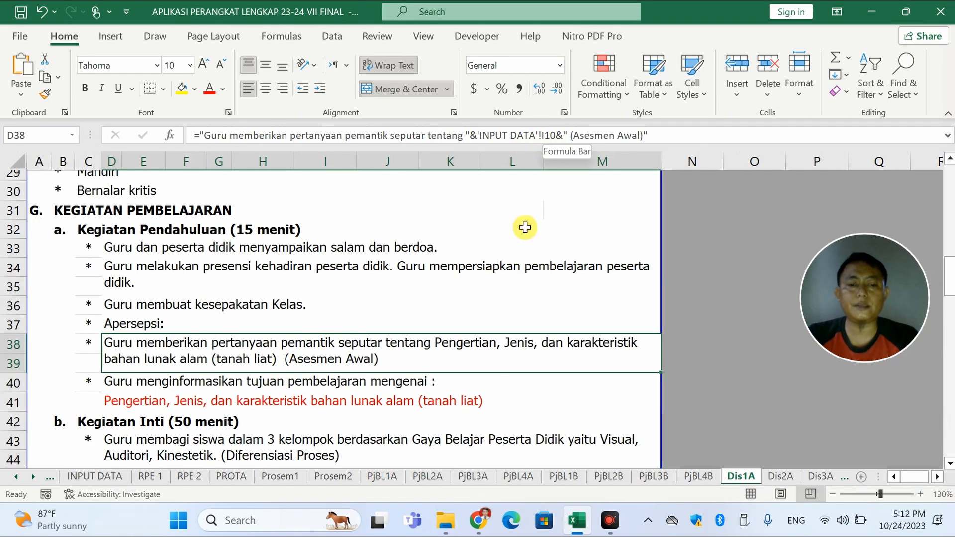
Check the INPUT DATA references in the red material cells D41, D49, D55 and D59 of Dis1A.
{"action": "scroll", "coordinate": [361, 334], "scroll_direction": "down", "scroll_amount": 1}
{"action": "left_click", "coordinate": [357, 346]}
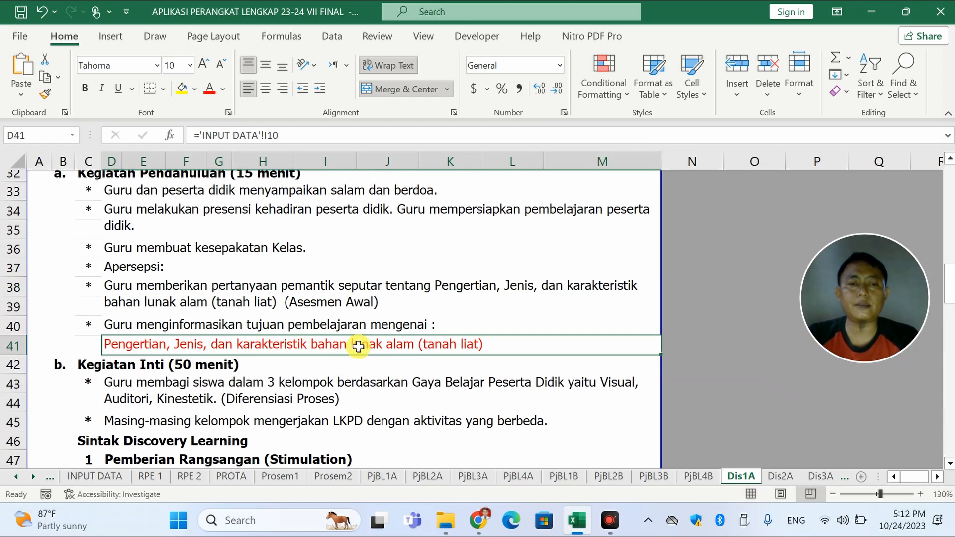
{"action": "scroll", "coordinate": [383, 397], "scroll_direction": "down", "scroll_amount": 2}
{"action": "scroll", "coordinate": [353, 333], "scroll_direction": "down", "scroll_amount": 1}
{"action": "left_click", "coordinate": [350, 330]}
{"action": "scroll", "coordinate": [358, 334], "scroll_direction": "down", "scroll_amount": 2}
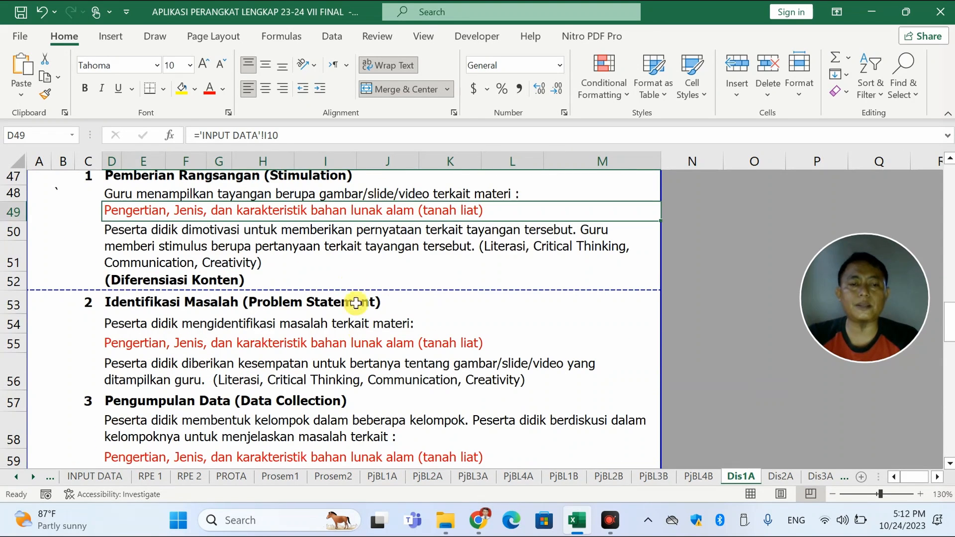
{"action": "left_click", "coordinate": [344, 342]}
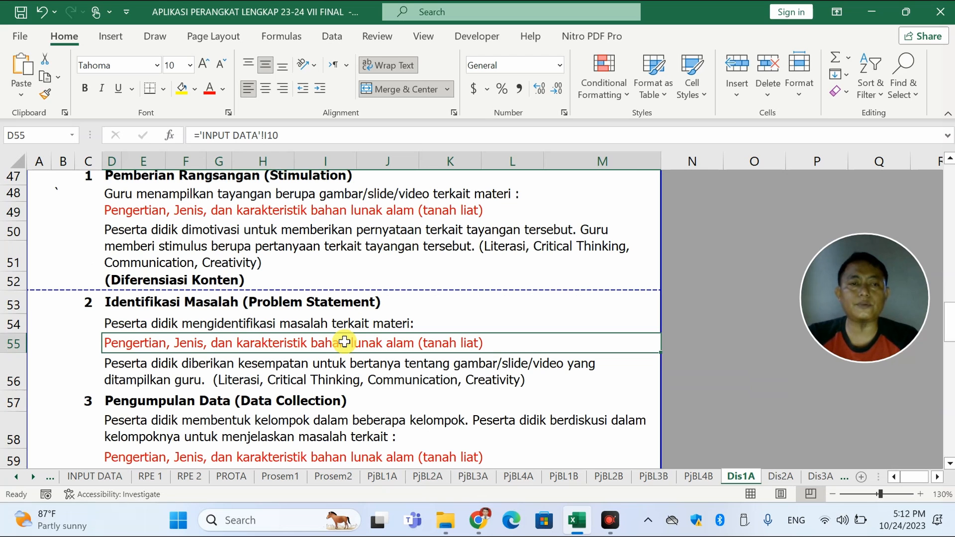
{"action": "left_click", "coordinate": [441, 451]}
{"action": "scroll", "coordinate": [571, 437], "scroll_direction": "down", "scroll_amount": 1}
Review the PROTA references in the Capaian Pembelajaran Elemen cell G11 and the Kompetensi Awal cell B15 of Dis1A.
{"action": "scroll", "coordinate": [567, 433], "scroll_direction": "up", "scroll_amount": 15}
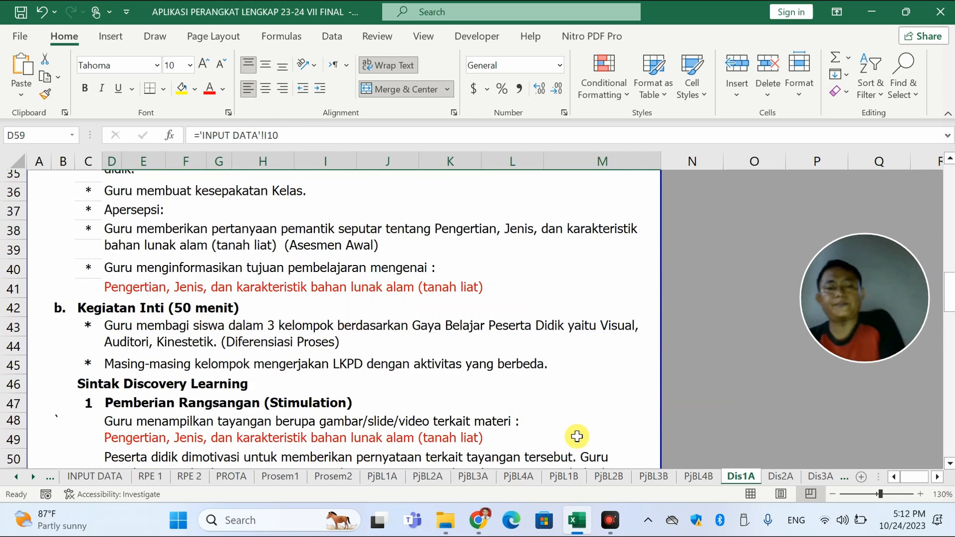
{"action": "scroll", "coordinate": [547, 398], "scroll_direction": "up", "scroll_amount": 1}
{"action": "scroll", "coordinate": [338, 338], "scroll_direction": "down", "scroll_amount": 3}
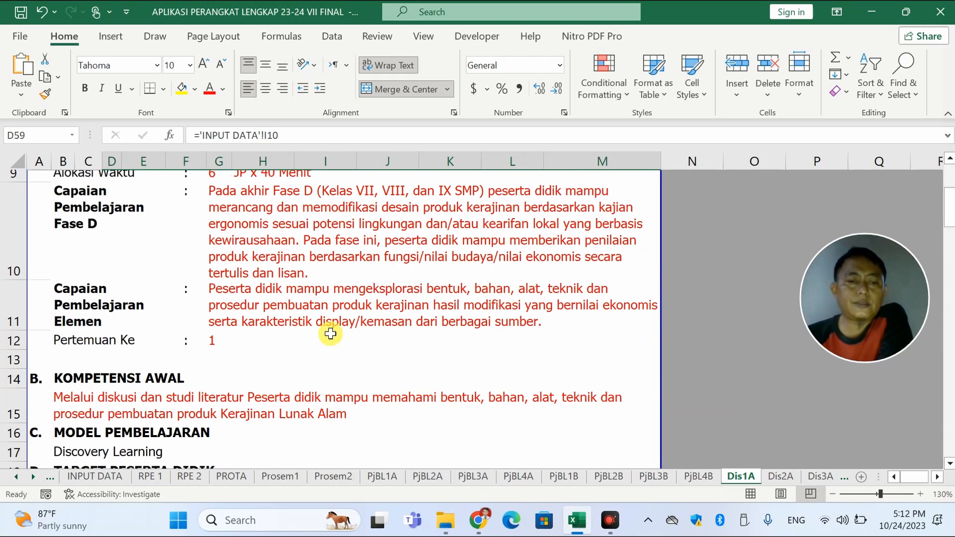
{"action": "left_click", "coordinate": [315, 321]}
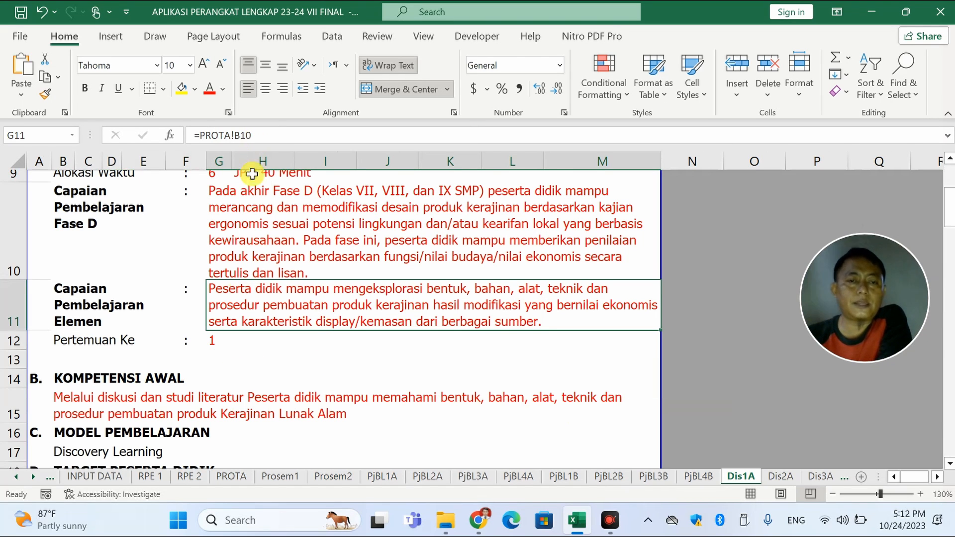
{"action": "left_click", "coordinate": [196, 403]}
{"action": "scroll", "coordinate": [271, 328], "scroll_direction": "down", "scroll_amount": 1}
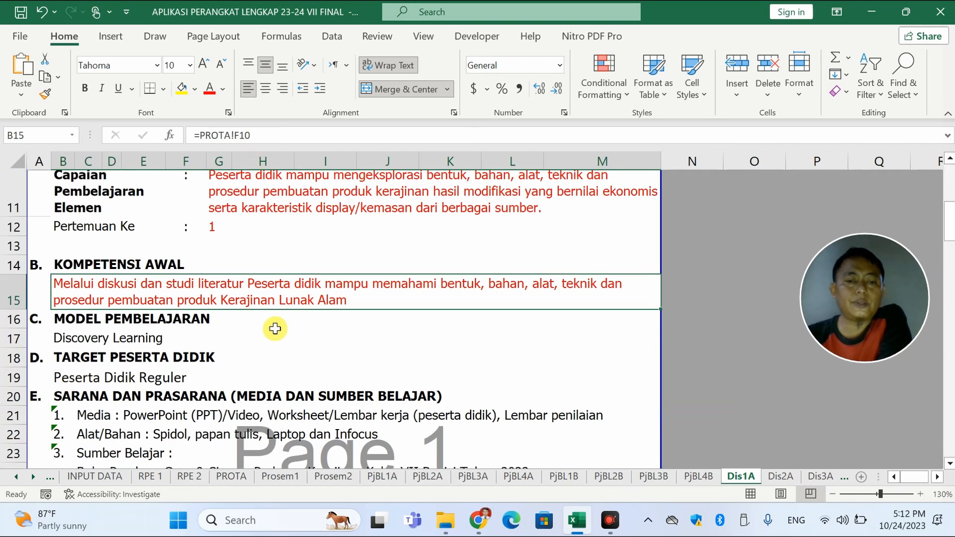
{"action": "scroll", "coordinate": [339, 390], "scroll_direction": "down", "scroll_amount": 2}
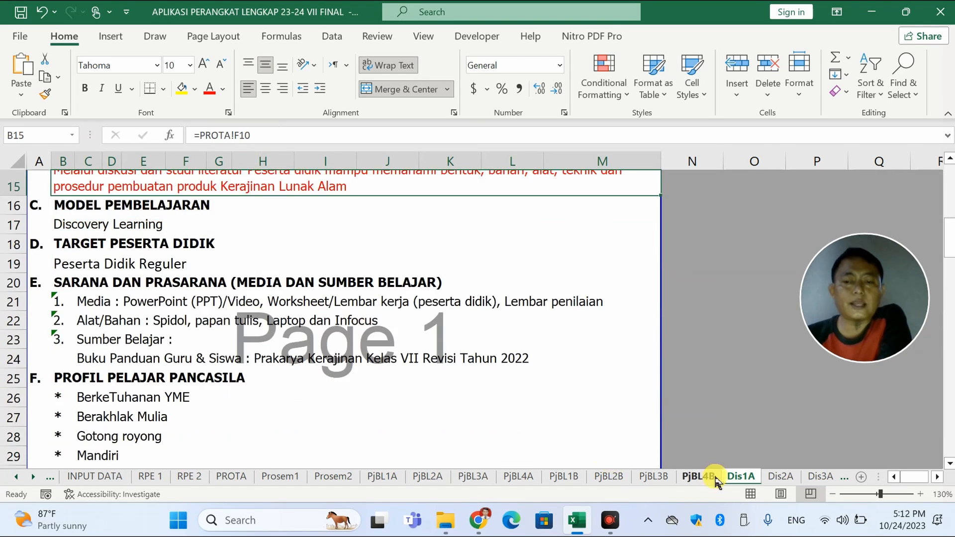
Set the Capaian Pembelajaran Elemen formula in G11 of the Dis2A sheet to =PROTA!B11.
{"action": "left_click", "coordinate": [780, 476]}
{"action": "left_click", "coordinate": [276, 130]}
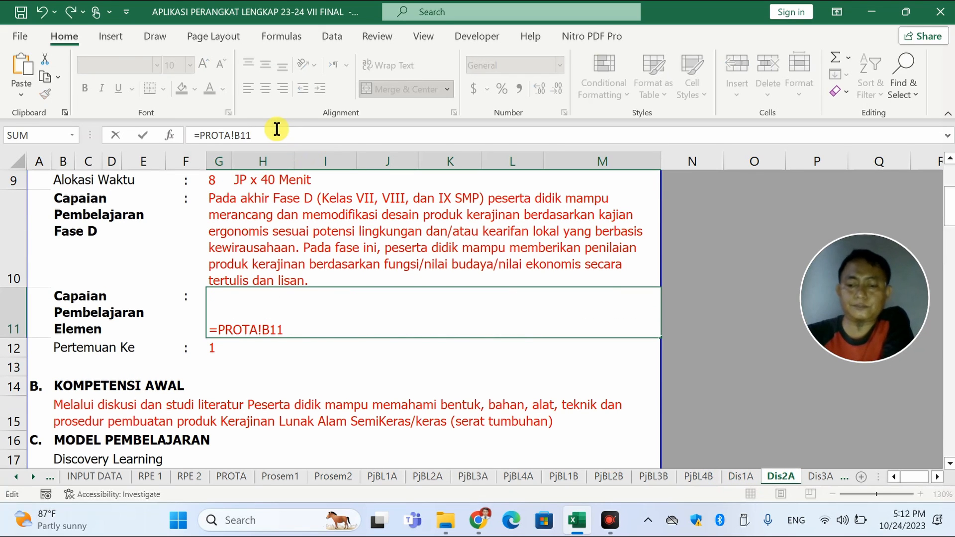
{"action": "key", "text": "Return"}
Set the Kompetensi Awal formula in B15 of Dis2A to =PROTA!F11 and reduce row 15's height to fit its single line.
{"action": "left_click", "coordinate": [224, 420]}
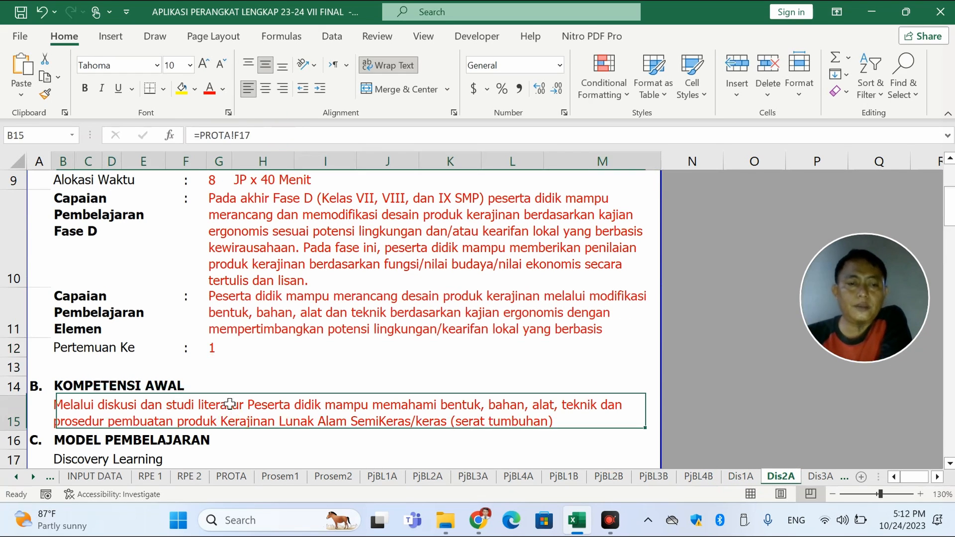
{"action": "left_click", "coordinate": [269, 137]}
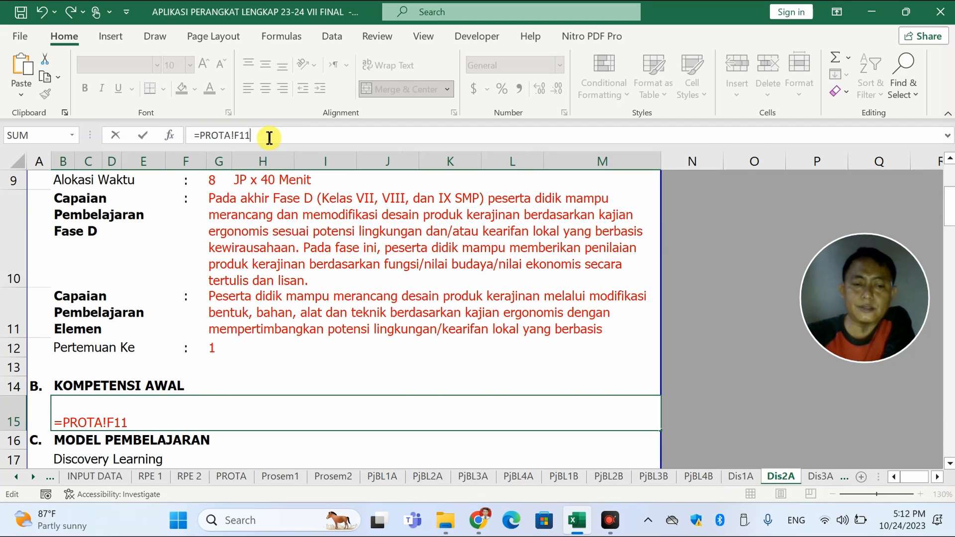
{"action": "key", "text": "Return"}
{"action": "scroll", "coordinate": [286, 203], "scroll_direction": "down", "scroll_amount": 1}
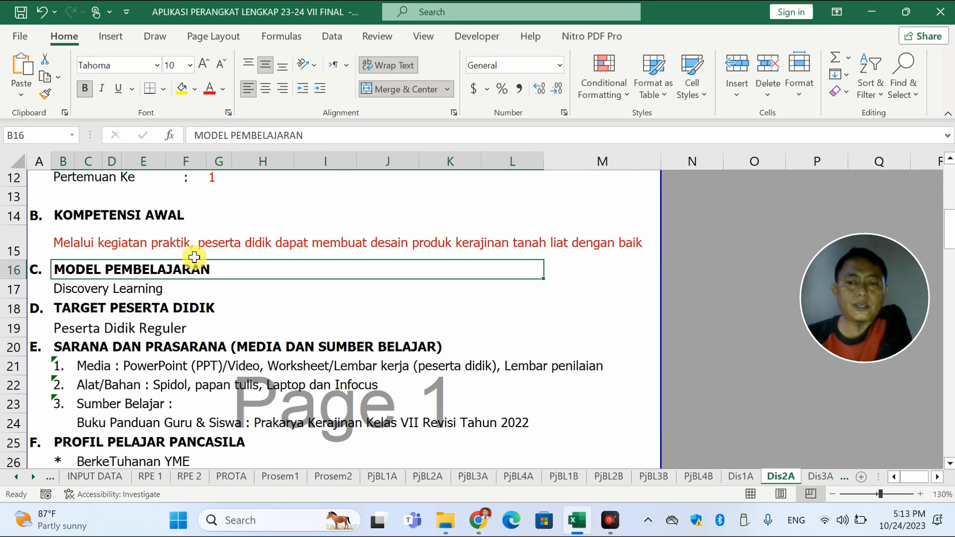
{"action": "left_click_drag", "start_coordinate": [18, 260], "coordinate": [18, 284]}
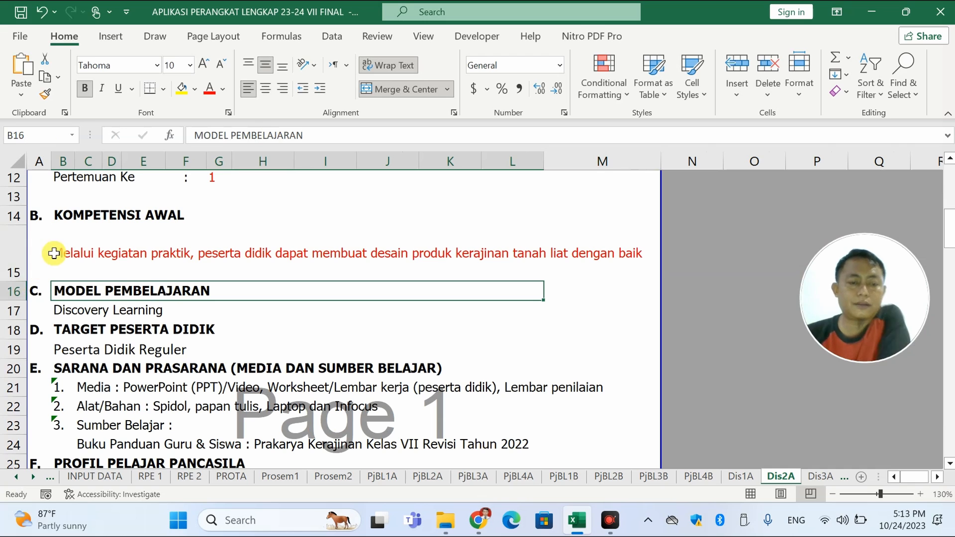
{"action": "left_click_drag", "start_coordinate": [19, 281], "coordinate": [20, 249]}
Set the learning-objective material formula in D41 of Dis2A to ='INPUT DATA'!I11.
{"action": "scroll", "coordinate": [181, 279], "scroll_direction": "down", "scroll_amount": 2}
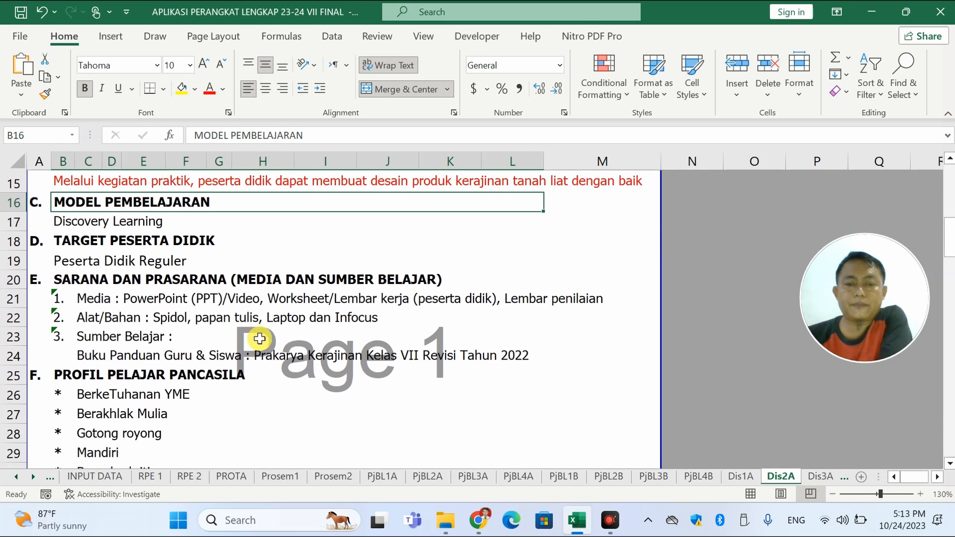
{"action": "scroll", "coordinate": [267, 338], "scroll_direction": "down", "scroll_amount": 4}
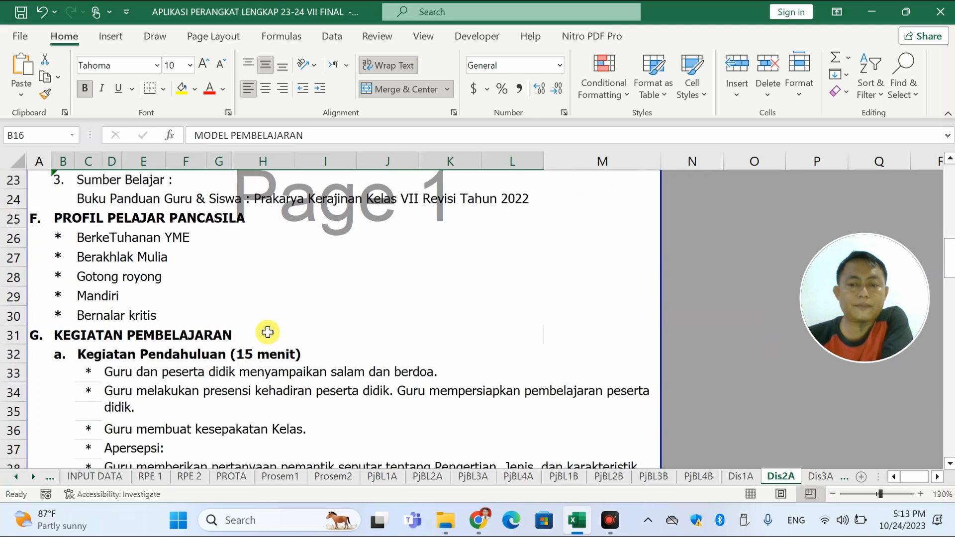
{"action": "scroll", "coordinate": [267, 333], "scroll_direction": "down", "scroll_amount": 1}
{"action": "left_click", "coordinate": [261, 342]}
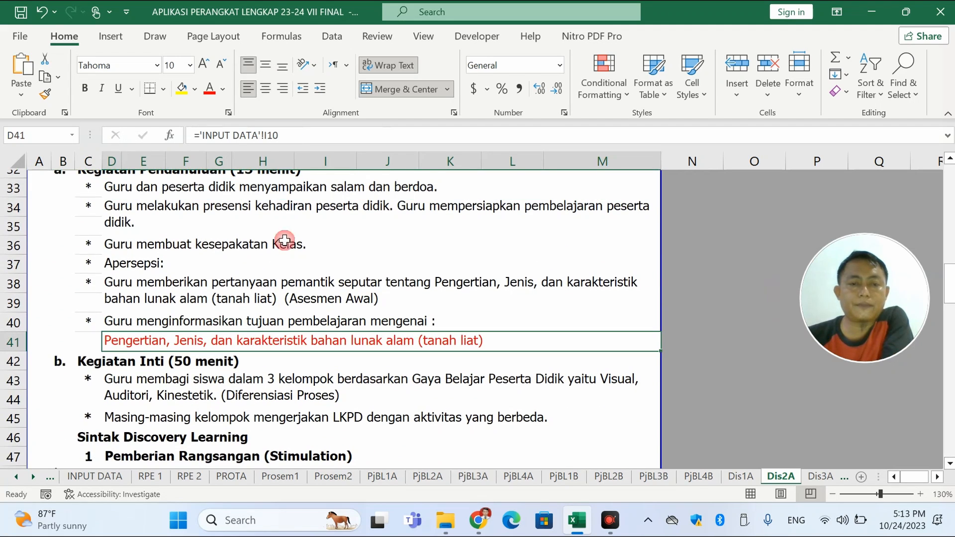
{"action": "left_click", "coordinate": [287, 137]}
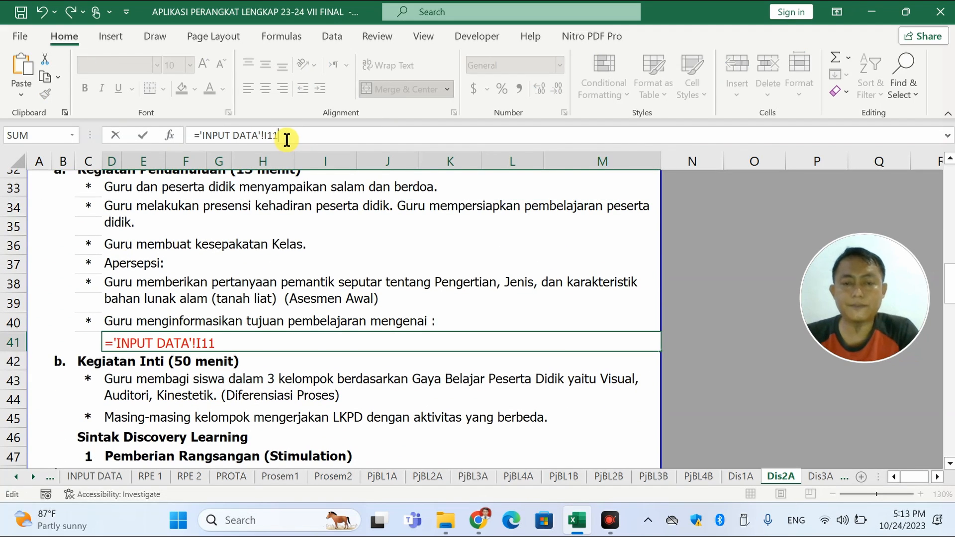
{"action": "key", "text": "Return"}
Point the Stimulation material cell D49 and the Problem Statement material cell D55 of Dis2A to ='INPUT DATA'!I11.
{"action": "scroll", "coordinate": [330, 309], "scroll_direction": "down", "scroll_amount": 3}
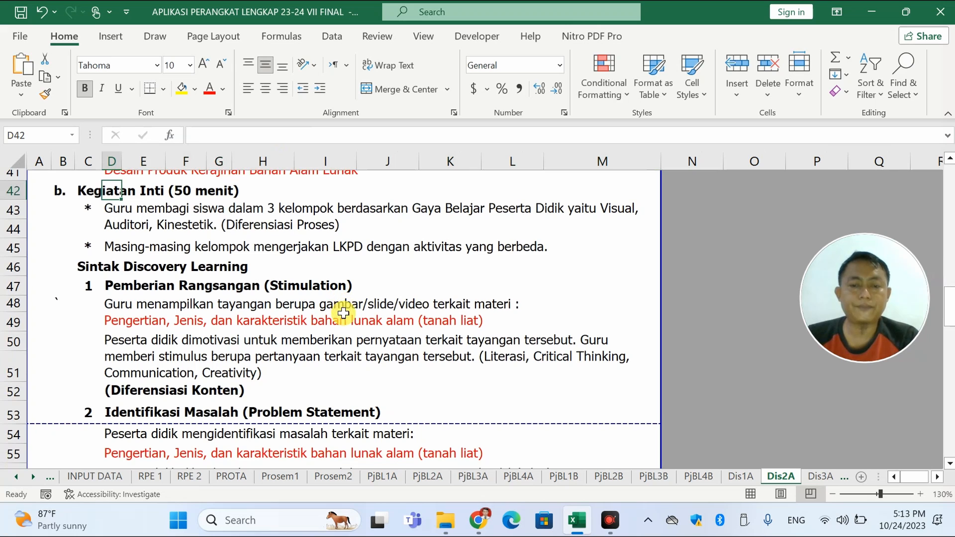
{"action": "left_click", "coordinate": [343, 312]}
{"action": "left_click", "coordinate": [324, 135]}
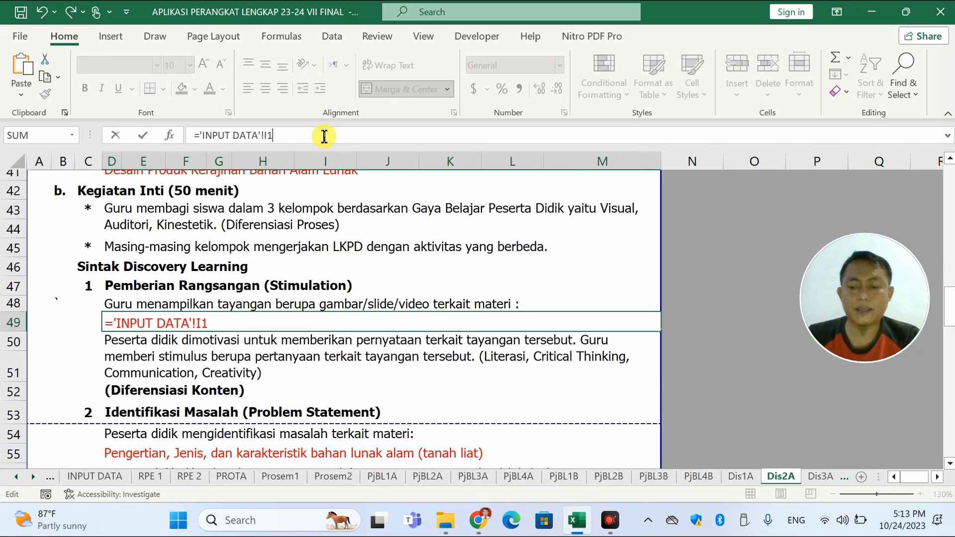
{"action": "key", "text": "Return"}
{"action": "scroll", "coordinate": [322, 396], "scroll_direction": "down", "scroll_amount": 1}
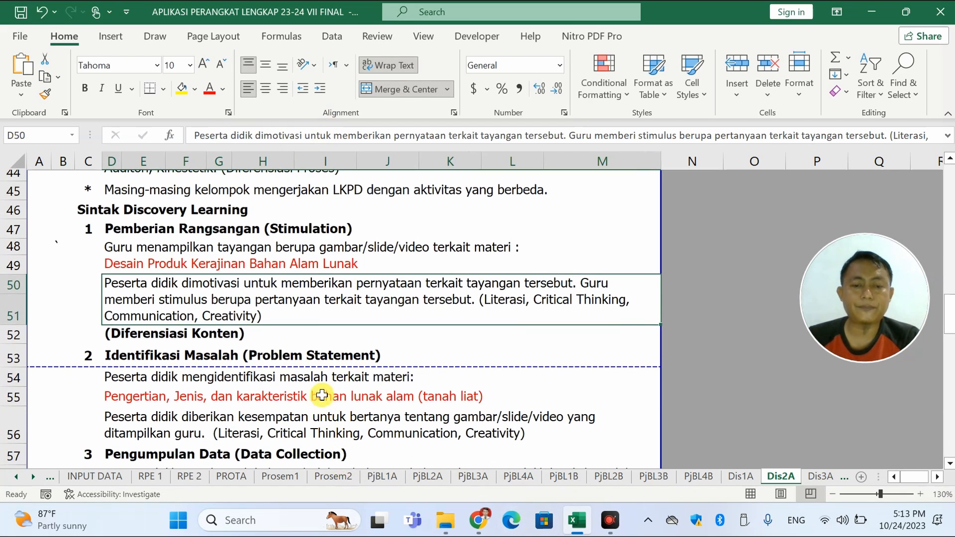
{"action": "left_click", "coordinate": [322, 396]}
{"action": "left_click", "coordinate": [298, 141]}
{"action": "key", "text": "Return"}
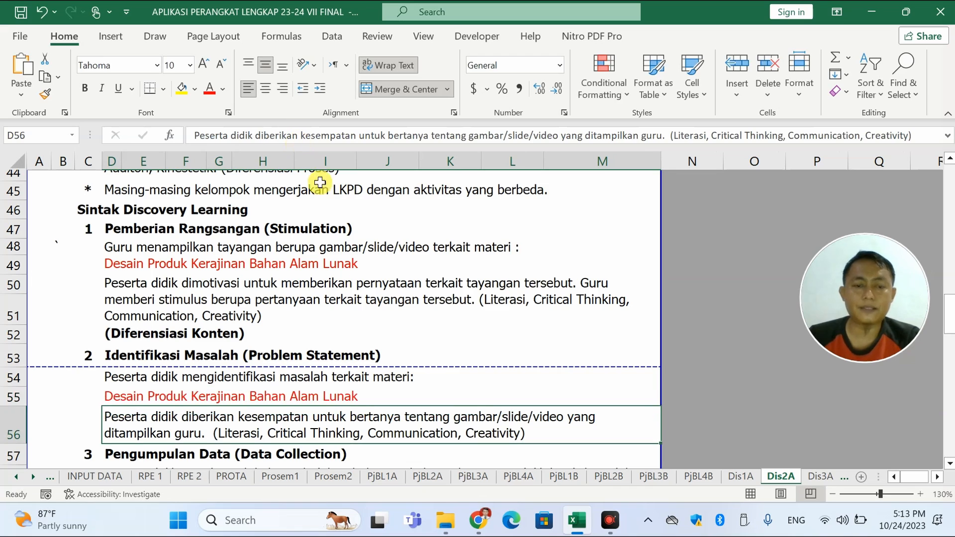
Point the Data Collection material cell D59 of Dis2A to ='INPUT DATA'!I11 and look through the rest of the sheet.
{"action": "scroll", "coordinate": [373, 400], "scroll_direction": "down", "scroll_amount": 3}
{"action": "left_click", "coordinate": [365, 332]}
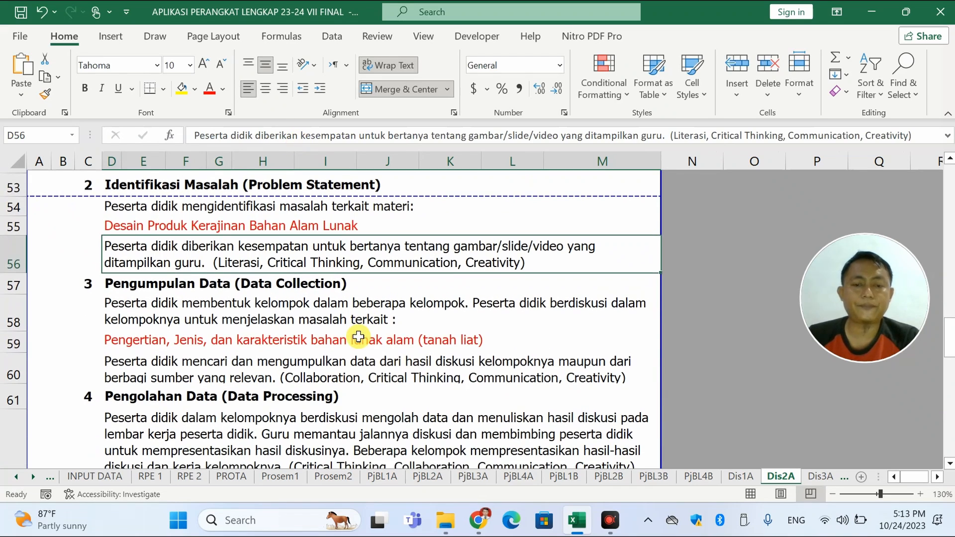
{"action": "left_click", "coordinate": [305, 136]}
{"action": "key", "text": "Return"}
{"action": "scroll", "coordinate": [260, 273], "scroll_direction": "down", "scroll_amount": 6}
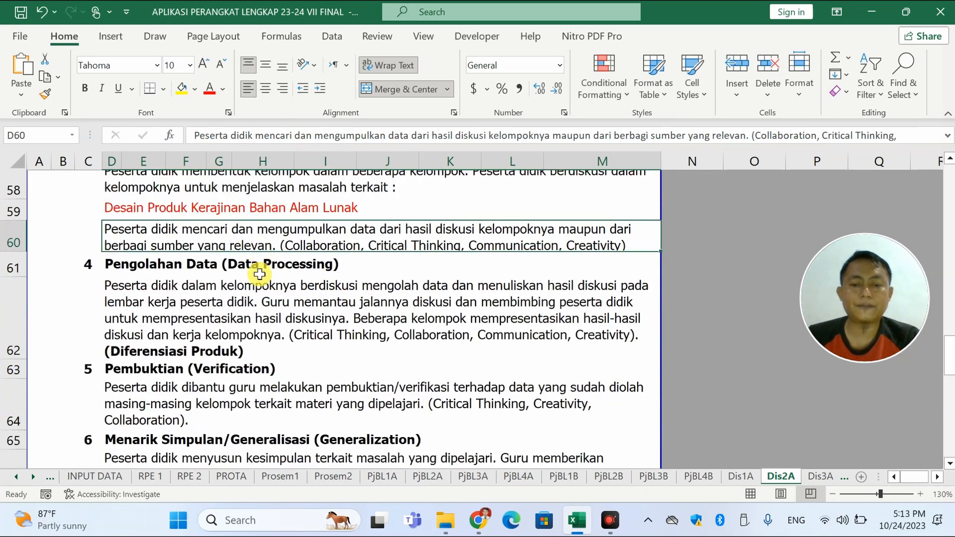
{"action": "scroll", "coordinate": [262, 285], "scroll_direction": "down", "scroll_amount": 2}
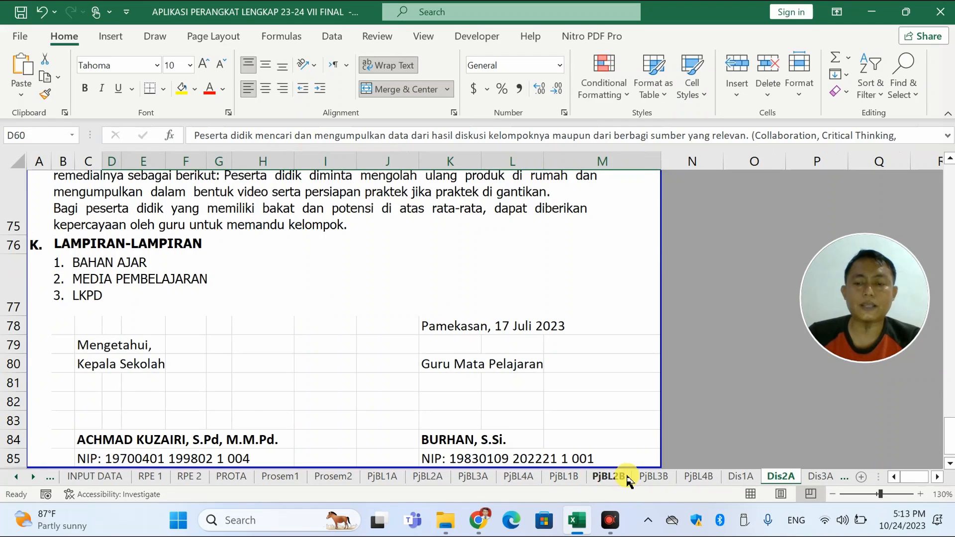
{"action": "scroll", "coordinate": [813, 480], "scroll_direction": "down", "scroll_amount": 1}
In Dis3A, set the Capaian Pembelajaran Elemen formula in G11 to =PROTA!B12 and the Pertemuan Ke value in G12 to 3.
{"action": "left_click", "coordinate": [774, 476]}
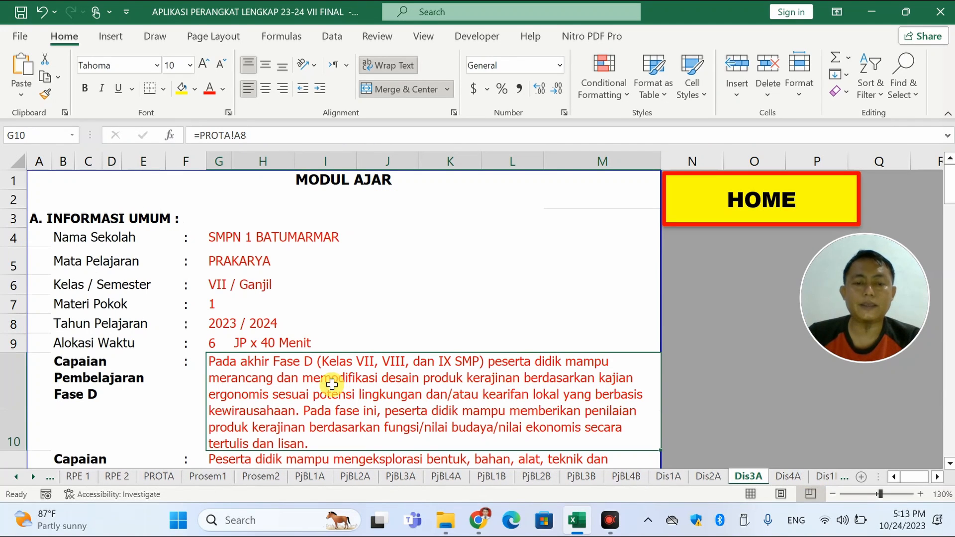
{"action": "scroll", "coordinate": [290, 395], "scroll_direction": "down", "scroll_amount": 2}
{"action": "left_click", "coordinate": [296, 373]}
{"action": "left_click", "coordinate": [280, 138]}
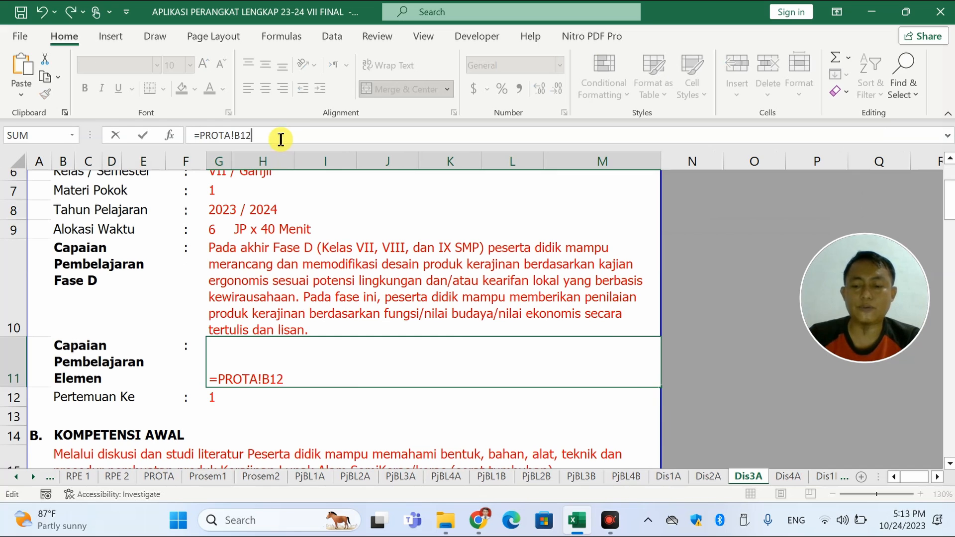
{"action": "key", "text": "Return"}
{"action": "scroll", "coordinate": [275, 420], "scroll_direction": "down", "scroll_amount": 1}
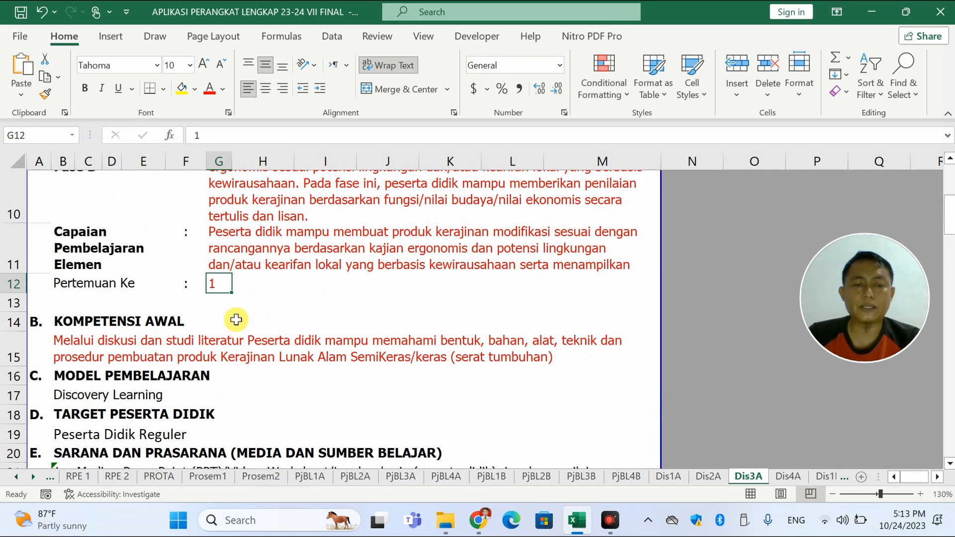
{"action": "type", "text": "3"}
Return to the Dis2A sheet and set its Pertemuan Ke value in G12 to 2.
{"action": "left_click", "coordinate": [707, 476]}
{"action": "scroll", "coordinate": [209, 348], "scroll_direction": "up", "scroll_amount": 15}
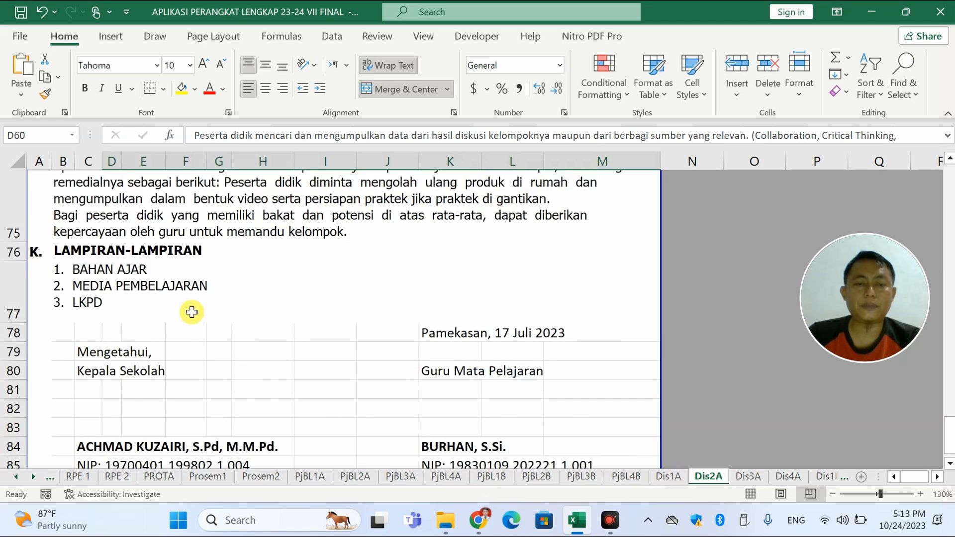
{"action": "scroll", "coordinate": [226, 410], "scroll_direction": "up", "scroll_amount": 3}
{"action": "left_click", "coordinate": [223, 403]}
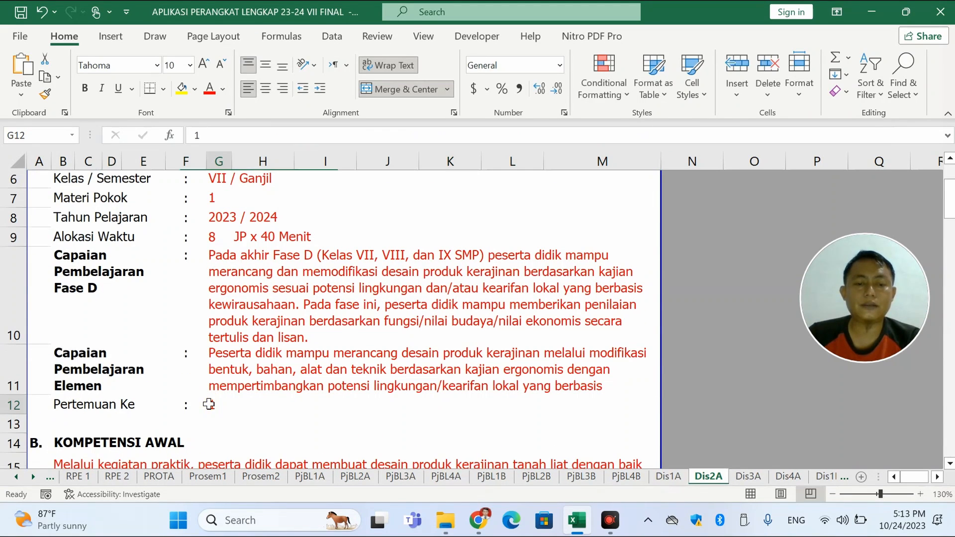
{"action": "type", "text": "2"}
{"action": "key", "text": "Return"}
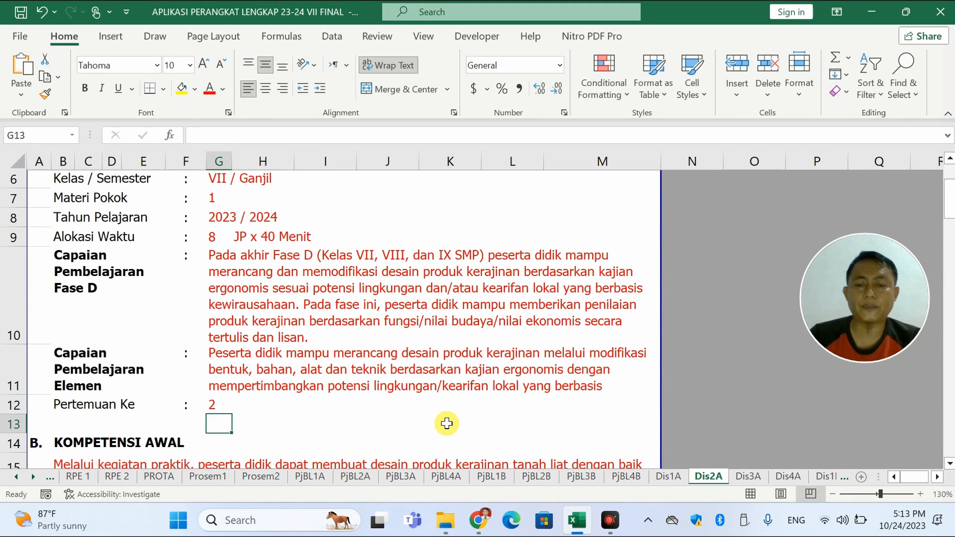
Check the Alokasi Waktu formula in G9 of Dis2A and set the one in G9 of Dis3A to =PROTA!J12.
{"action": "scroll", "coordinate": [308, 343], "scroll_direction": "up", "scroll_amount": 2}
{"action": "left_click", "coordinate": [204, 344]}
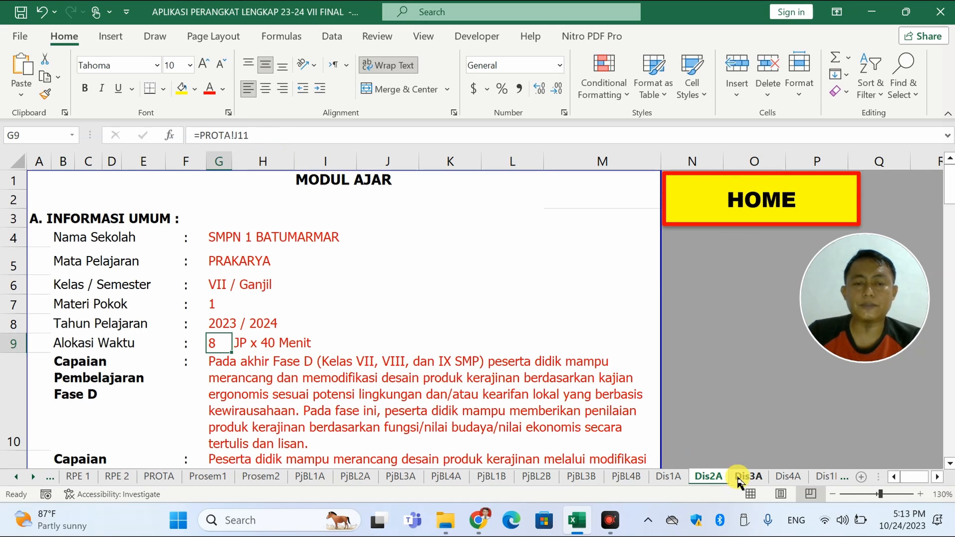
{"action": "left_click", "coordinate": [740, 476]}
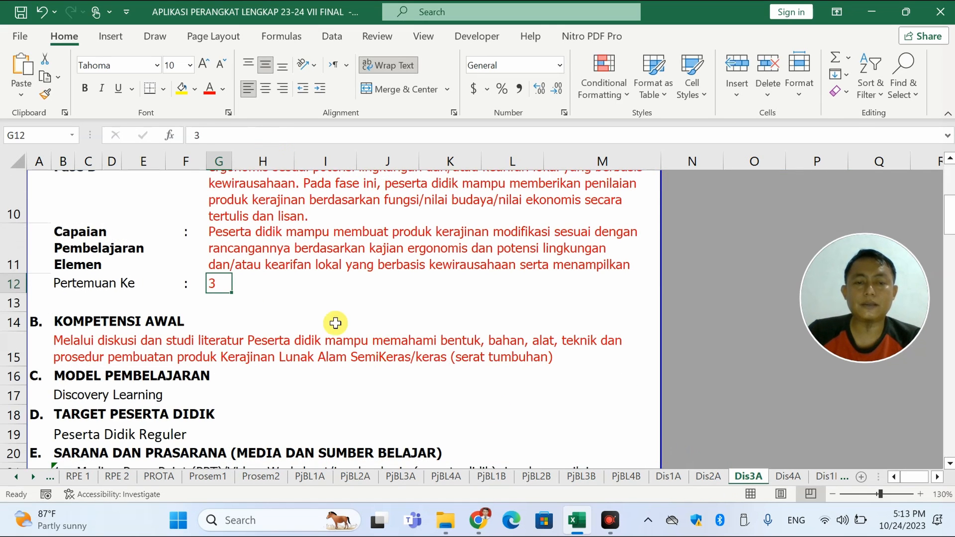
{"action": "scroll", "coordinate": [308, 322], "scroll_direction": "up", "scroll_amount": 3}
{"action": "left_click", "coordinate": [219, 343]}
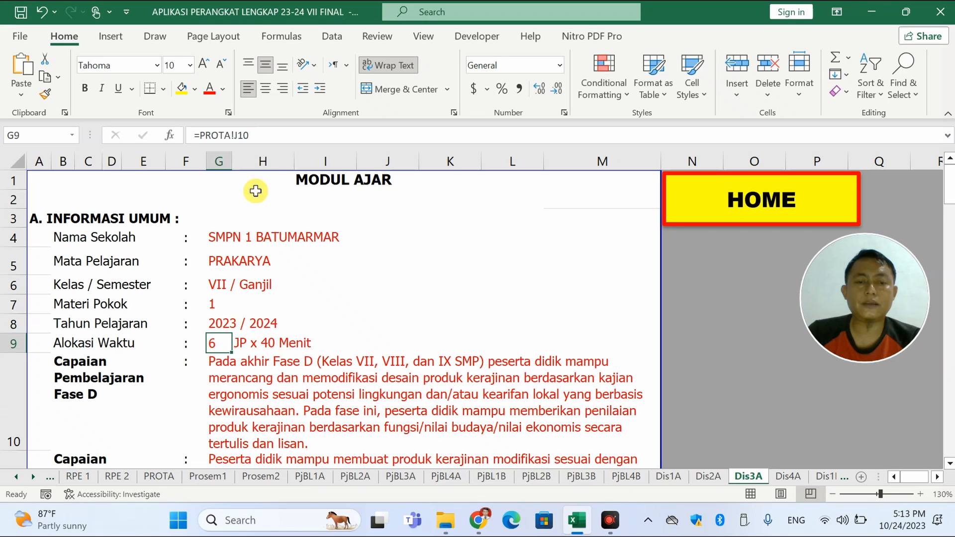
{"action": "left_click", "coordinate": [267, 134]}
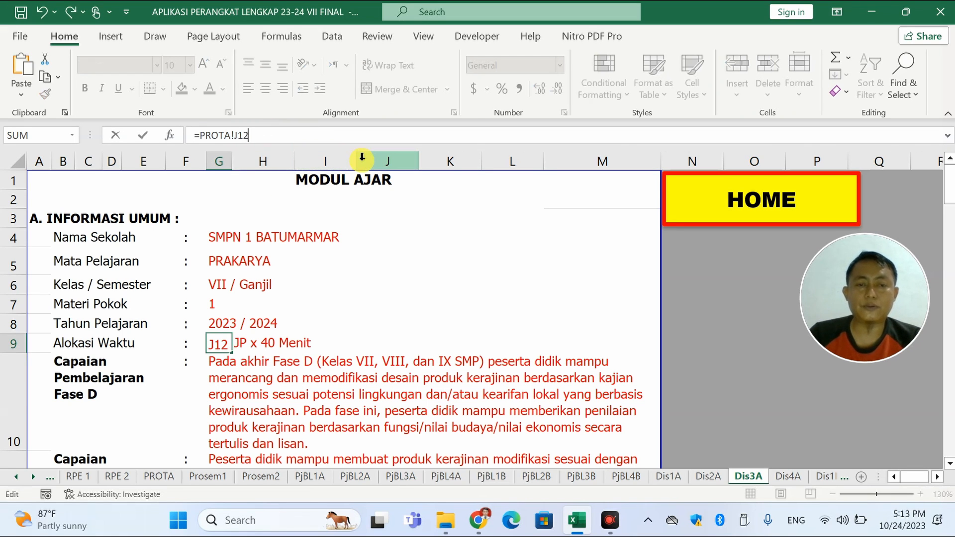
{"action": "key", "text": "Return"}
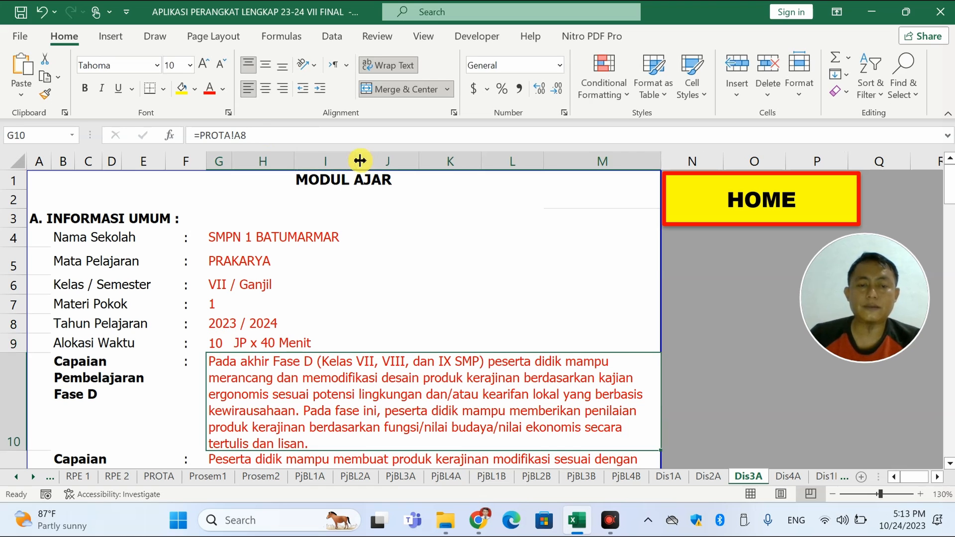
Review the references in the Kompetensi Awal cell B15, the material cell D41 and the Alokasi Waktu cell G9 of Dis3A.
{"action": "scroll", "coordinate": [527, 380], "scroll_direction": "down", "scroll_amount": 3}
{"action": "left_click", "coordinate": [431, 265]}
{"action": "left_click", "coordinate": [329, 354]}
{"action": "scroll", "coordinate": [333, 354], "scroll_direction": "down", "scroll_amount": 3}
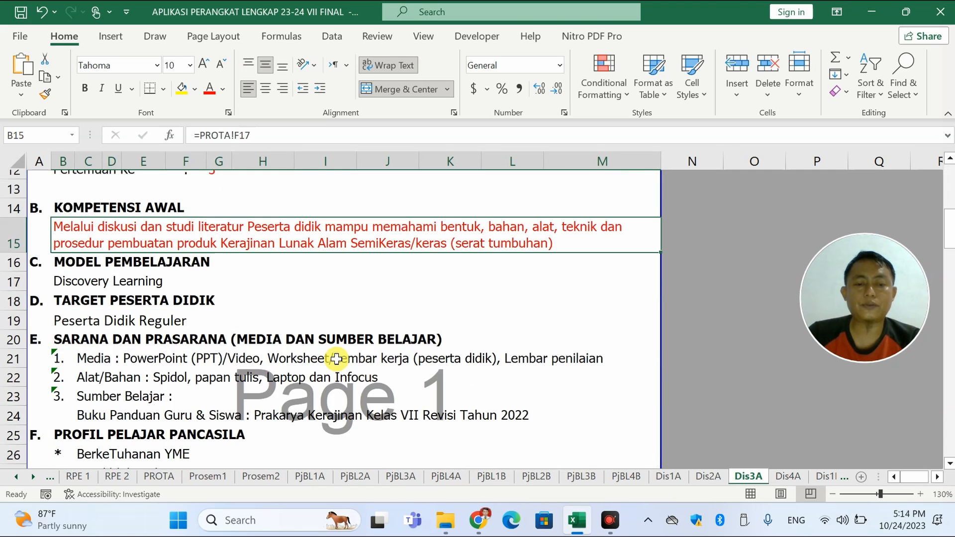
{"action": "scroll", "coordinate": [326, 368], "scroll_direction": "down", "scroll_amount": 5}
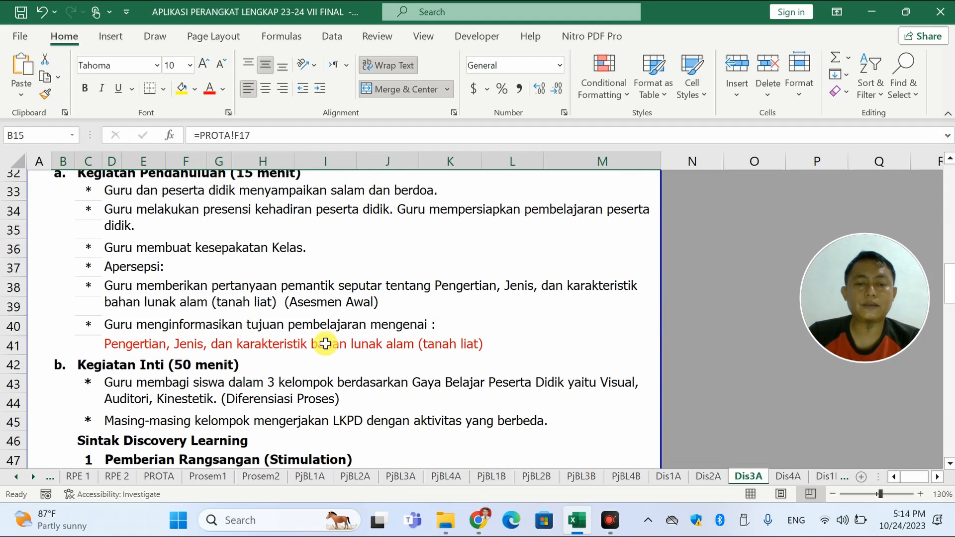
{"action": "left_click", "coordinate": [326, 344]}
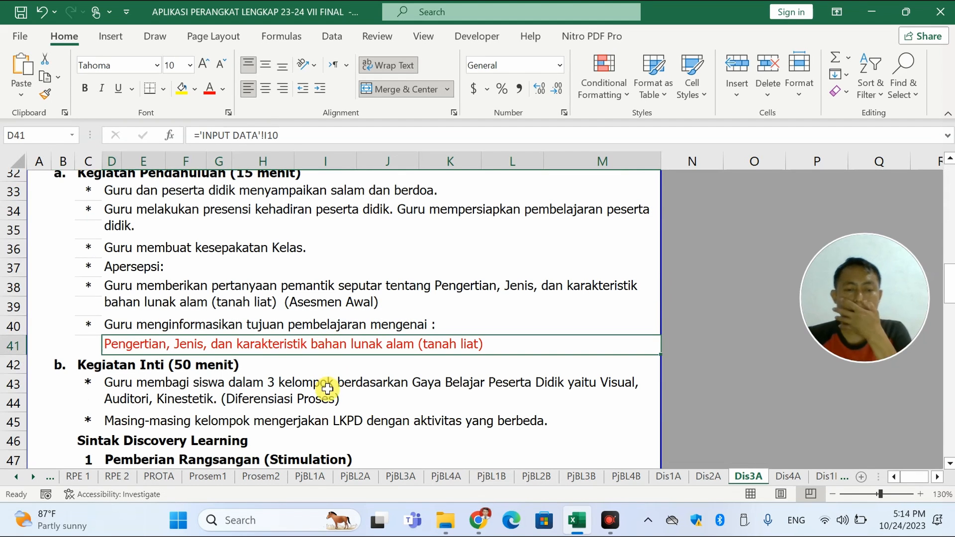
{"action": "scroll", "coordinate": [417, 398], "scroll_direction": "up", "scroll_amount": 1}
{"action": "scroll", "coordinate": [418, 398], "scroll_direction": "up", "scroll_amount": 8}
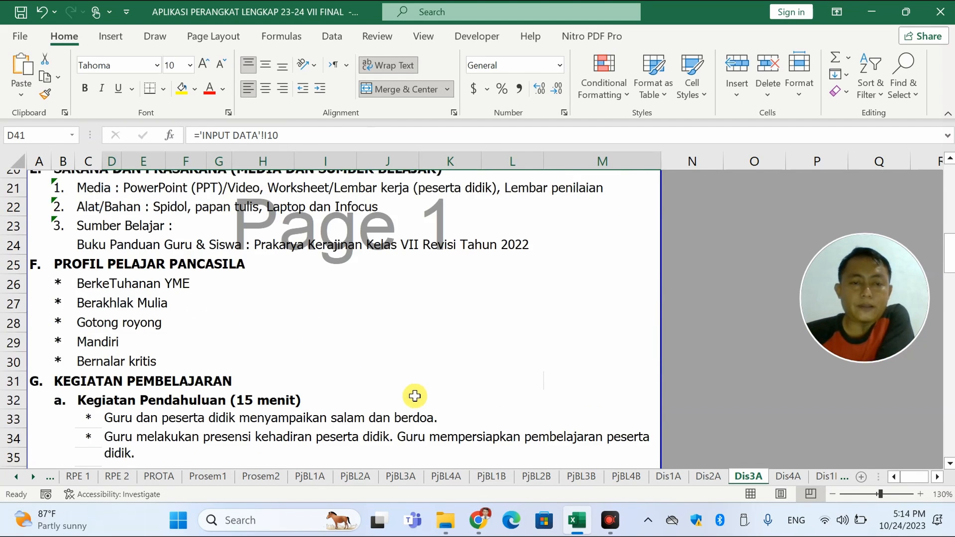
{"action": "scroll", "coordinate": [398, 390], "scroll_direction": "up", "scroll_amount": 2}
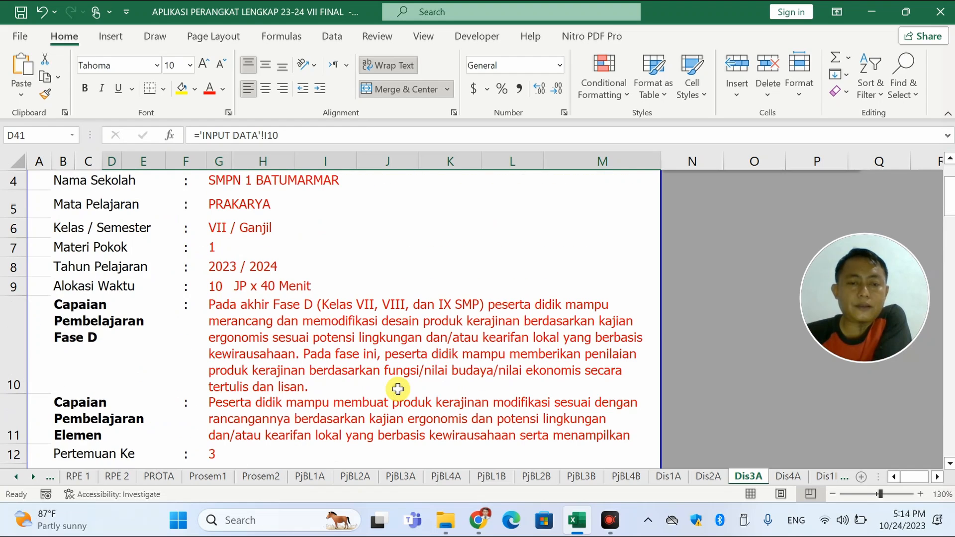
{"action": "left_click", "coordinate": [213, 284]}
Edit the PROTA reference in the Kompetensi Awal formula in B15 of Dis3A.
{"action": "scroll", "coordinate": [213, 278], "scroll_direction": "down", "scroll_amount": 3}
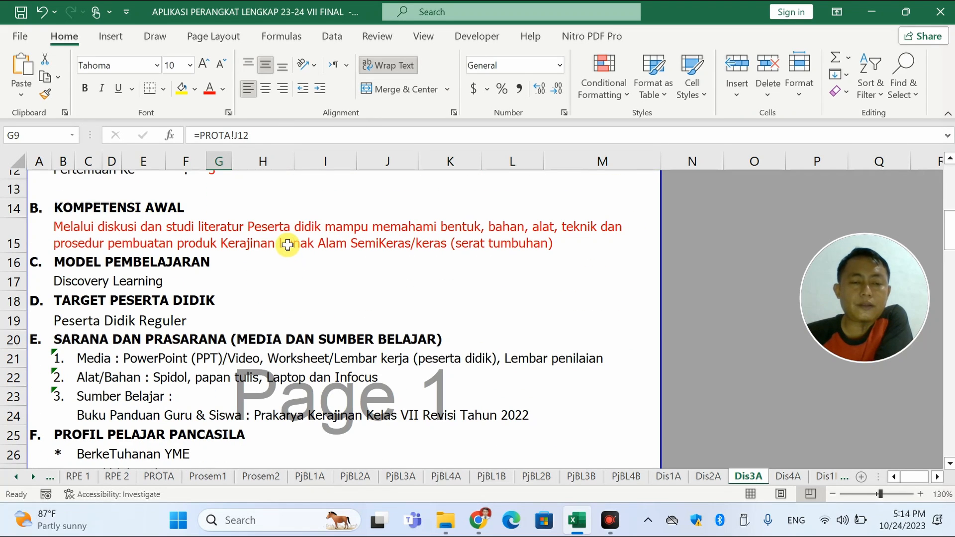
{"action": "left_click", "coordinate": [288, 244]}
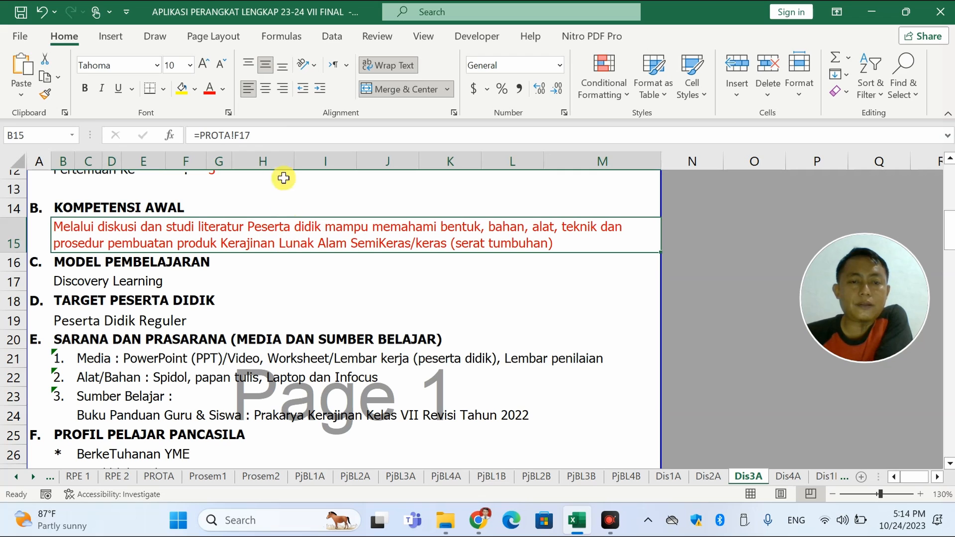
{"action": "left_click", "coordinate": [267, 135]}
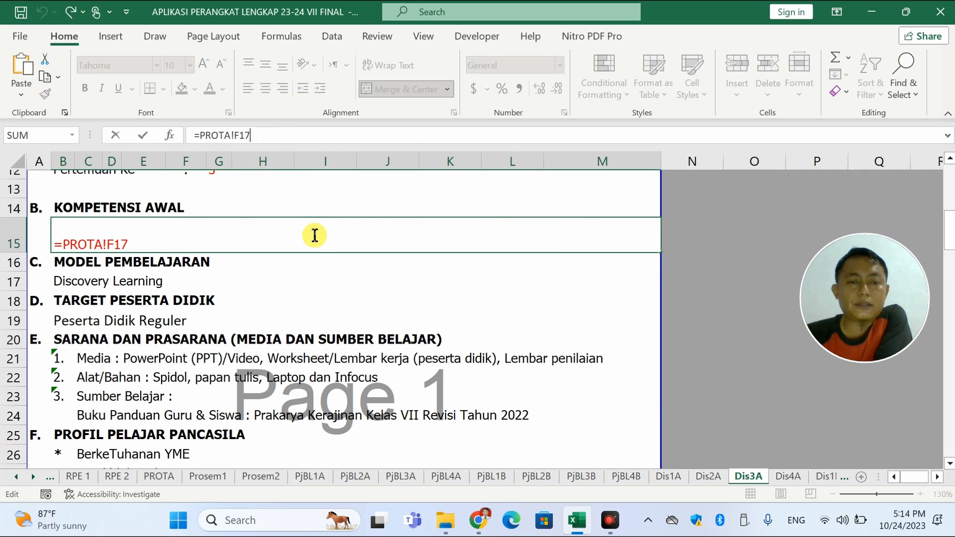
{"action": "key", "text": "Return"}
{"action": "scroll", "coordinate": [298, 318], "scroll_direction": "down", "scroll_amount": 5}
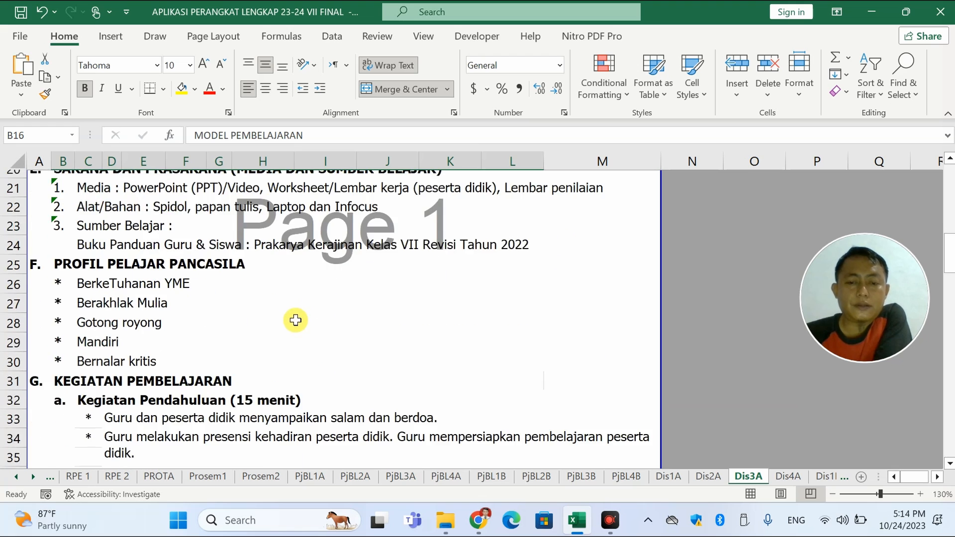
Compare the INPUT DATA reference in material cell D41 of Dis3A with the one in D41 of Dis1A.
{"action": "scroll", "coordinate": [308, 329], "scroll_direction": "down", "scroll_amount": 2}
{"action": "left_click", "coordinate": [308, 340]}
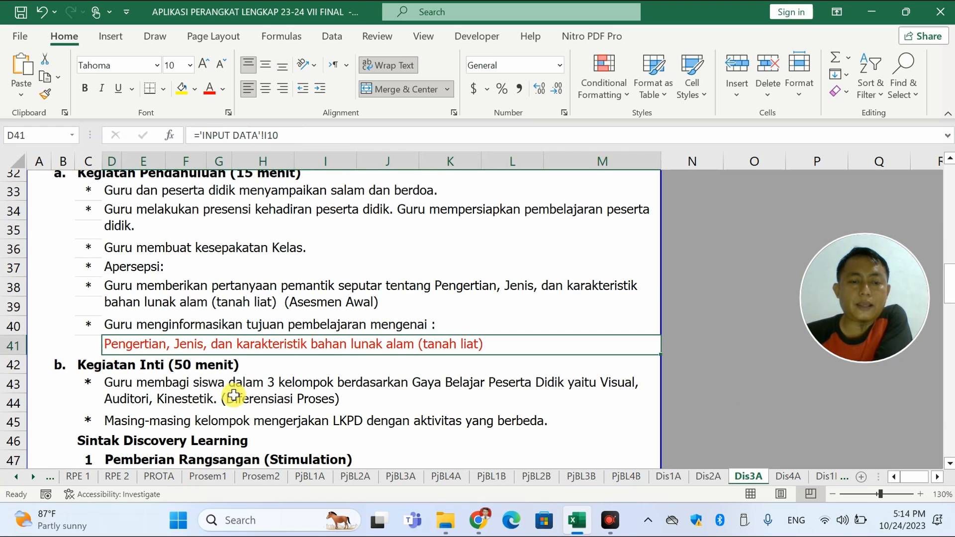
{"action": "scroll", "coordinate": [241, 377], "scroll_direction": "up", "scroll_amount": 3}
{"action": "scroll", "coordinate": [245, 326], "scroll_direction": "down", "scroll_amount": 2}
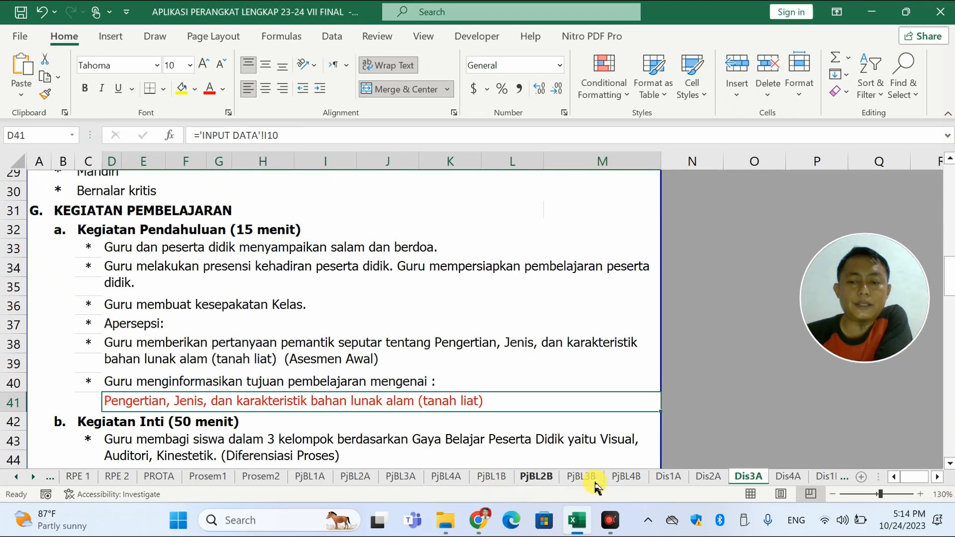
{"action": "left_click", "coordinate": [668, 476]}
{"action": "scroll", "coordinate": [200, 282], "scroll_direction": "down", "scroll_amount": 6}
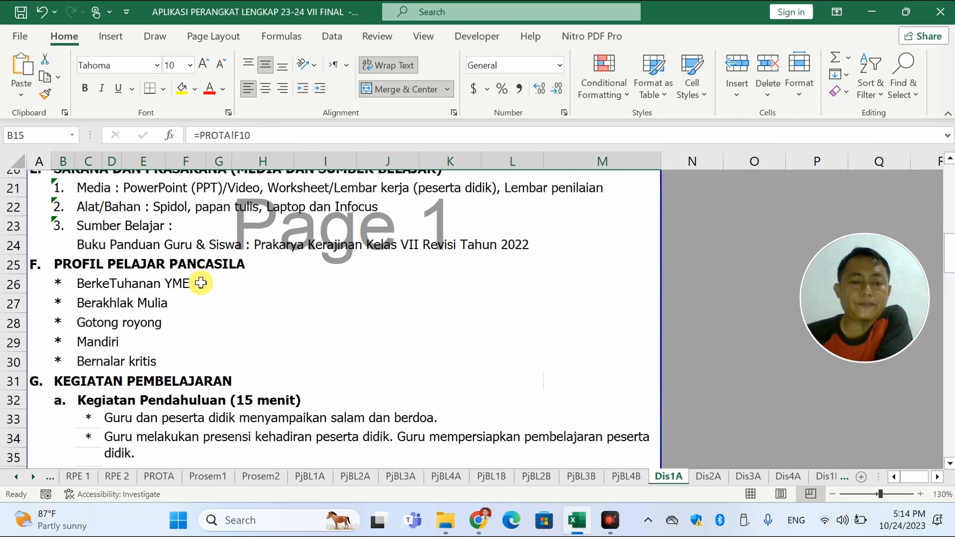
{"action": "left_click", "coordinate": [201, 350]}
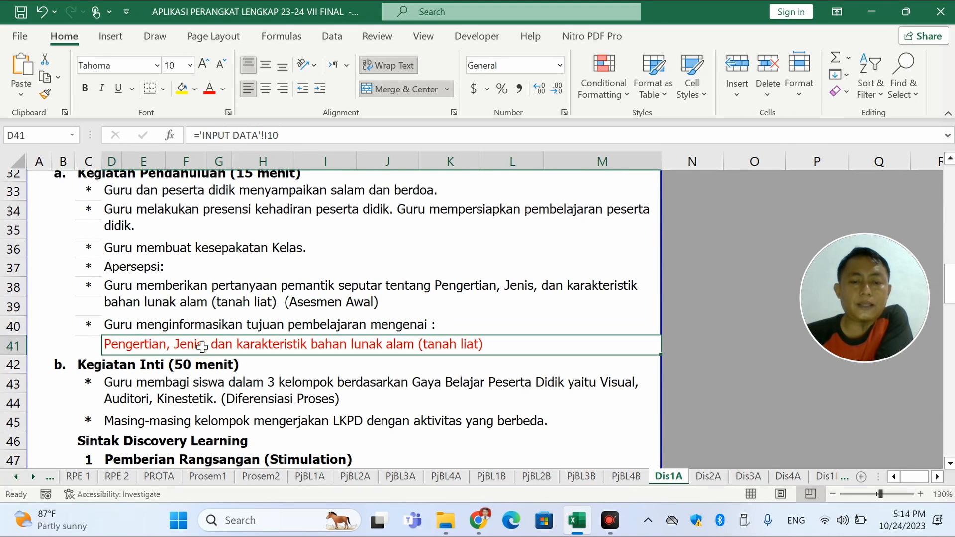
Look over Dis2A and Dis3A, and check the Materi Pokok entries on the INPUT DATA sheet.
{"action": "left_click", "coordinate": [709, 476]}
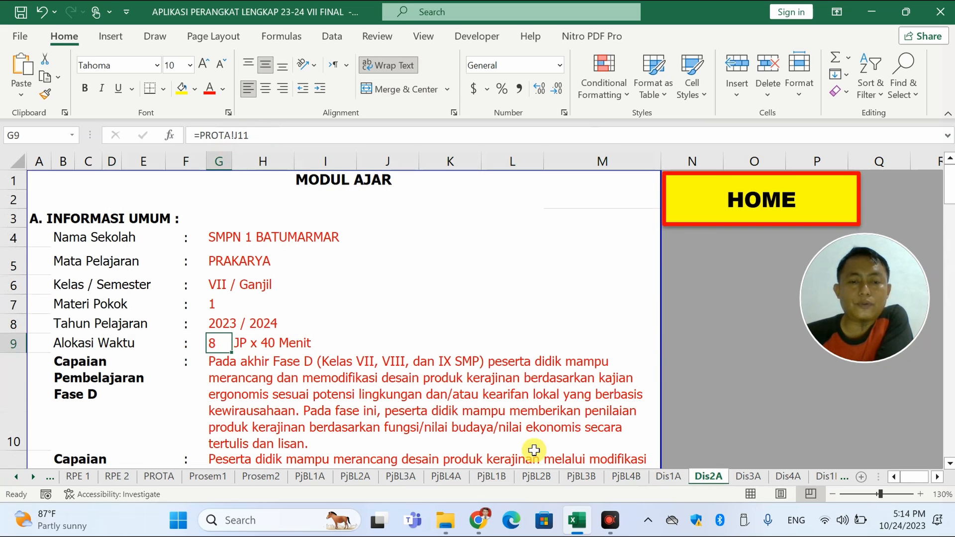
{"action": "scroll", "coordinate": [426, 415], "scroll_direction": "down", "scroll_amount": 1}
{"action": "left_click", "coordinate": [745, 477]}
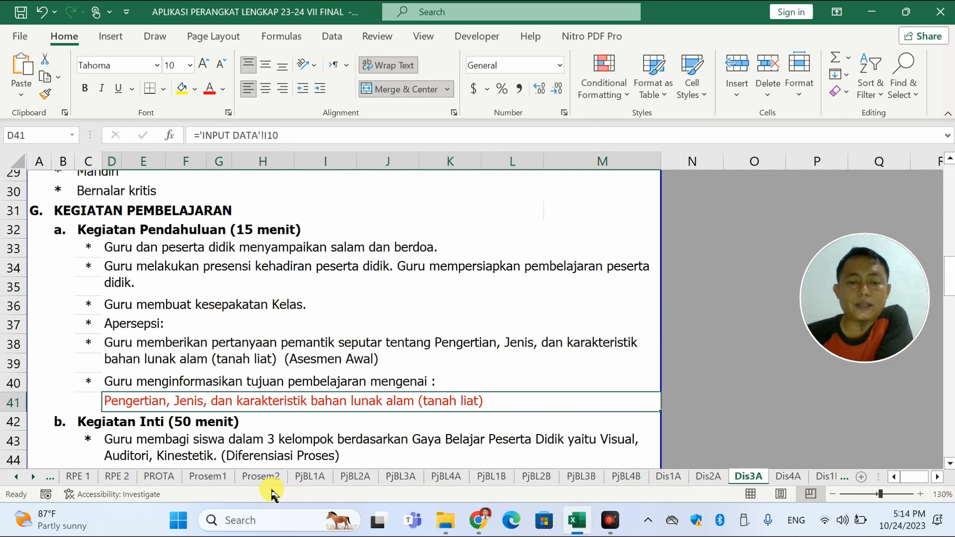
{"action": "left_click", "coordinate": [20, 477]}
{"action": "left_click", "coordinate": [19, 478]}
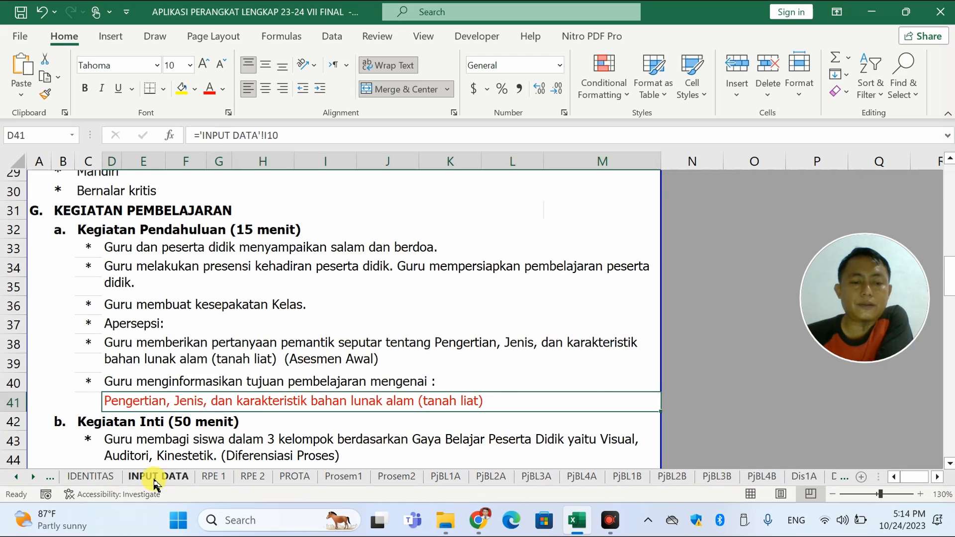
{"action": "left_click", "coordinate": [149, 476]}
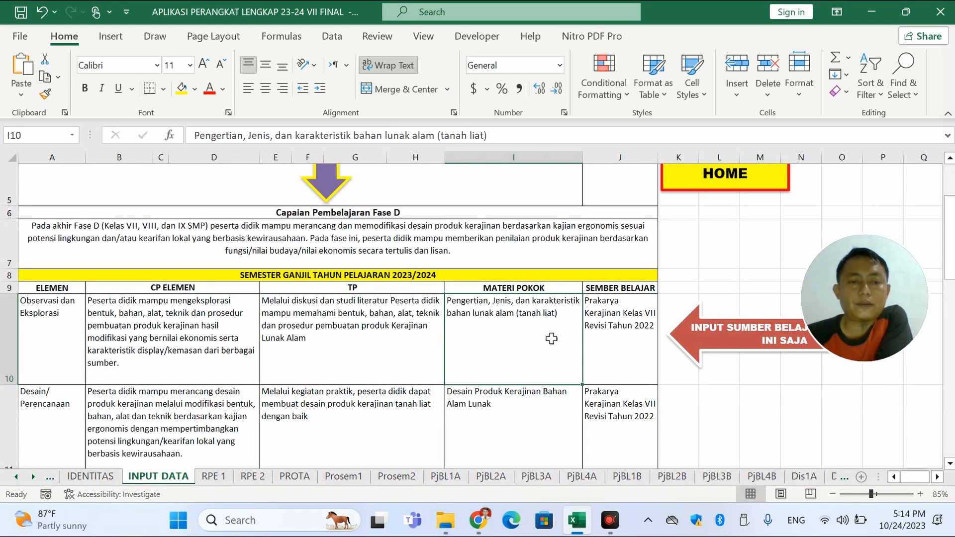
Return to Dis2A and examine the Kompetensi Awal reference in B15 and the material lines in its learning activities.
{"action": "left_click", "coordinate": [723, 477]}
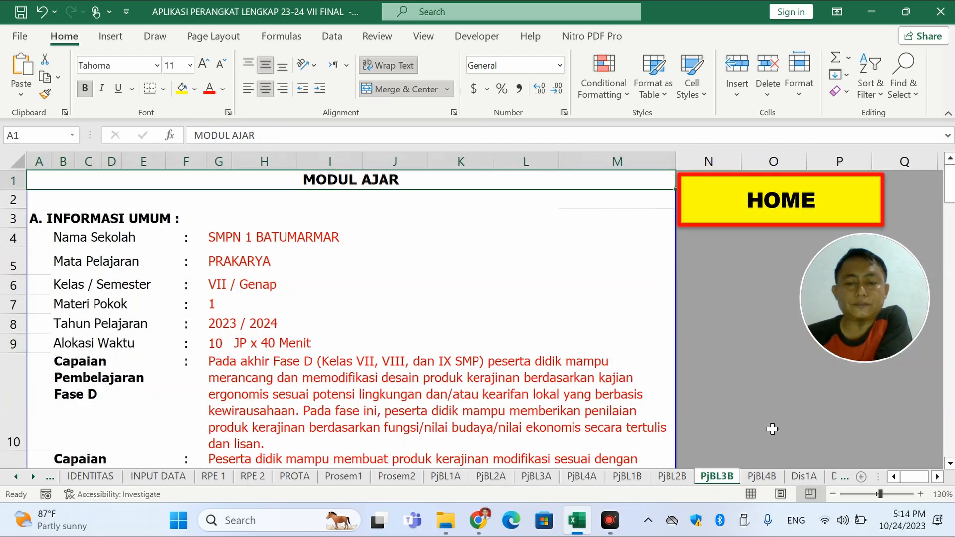
{"action": "left_click", "coordinate": [804, 477]}
{"action": "left_click", "coordinate": [32, 476]}
{"action": "left_click", "coordinate": [33, 476]}
{"action": "left_click", "coordinate": [33, 477]}
{"action": "left_click", "coordinate": [667, 476]}
{"action": "scroll", "coordinate": [328, 363], "scroll_direction": "down", "scroll_amount": 3}
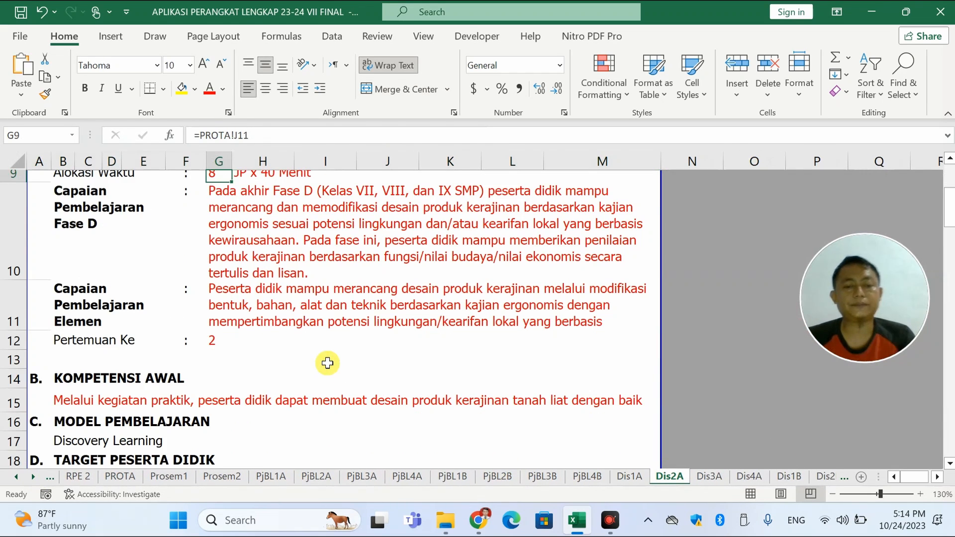
{"action": "left_click", "coordinate": [263, 289]}
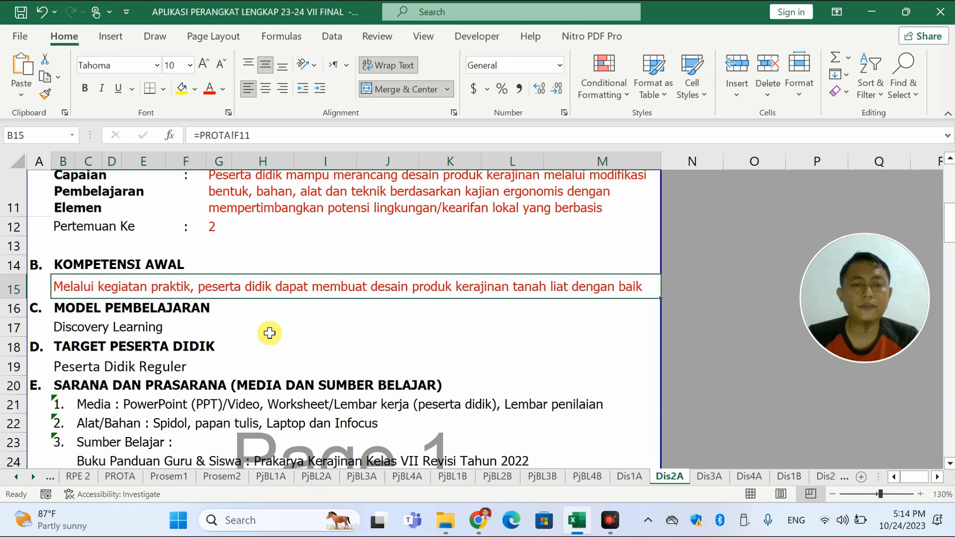
{"action": "scroll", "coordinate": [269, 369], "scroll_direction": "down", "scroll_amount": 7}
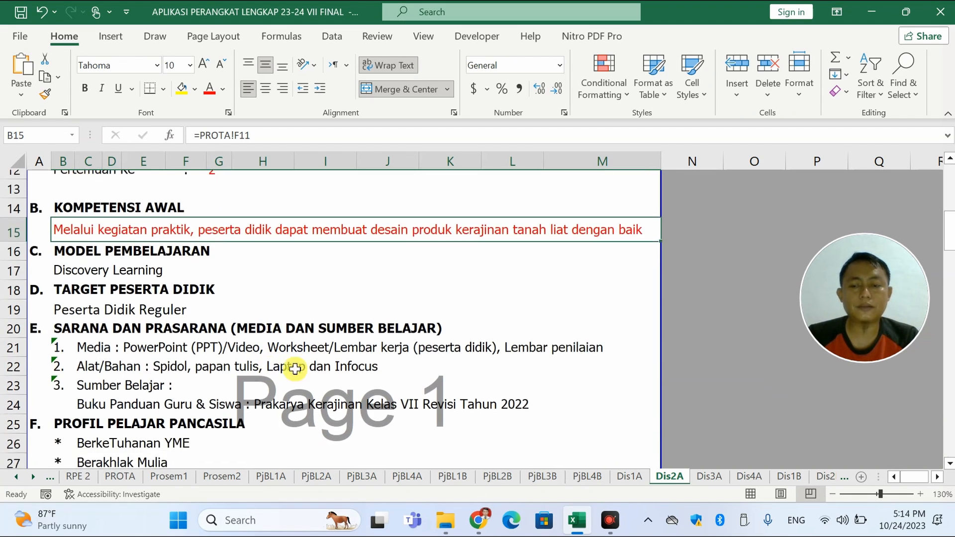
{"action": "scroll", "coordinate": [282, 368], "scroll_direction": "down", "scroll_amount": 8}
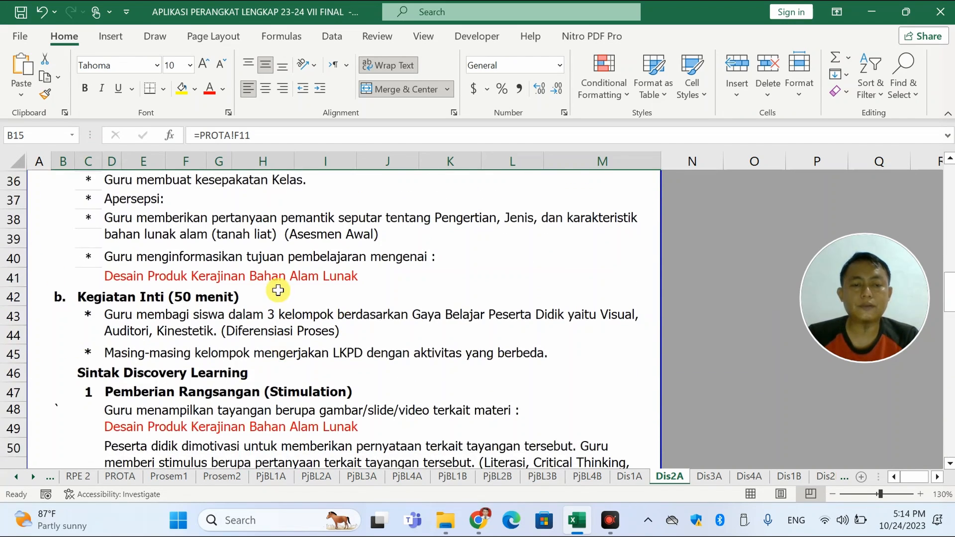
{"action": "scroll", "coordinate": [284, 310], "scroll_direction": "down", "scroll_amount": 4}
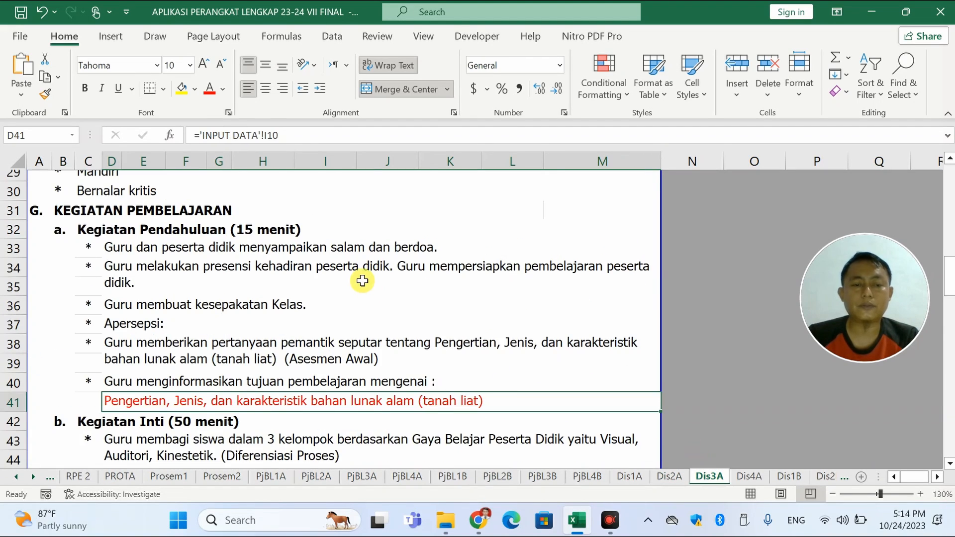
Point the Kompetensi Awal formula in B15 of Dis3A to the PROTA objective on making tanah liat products through project work.
{"action": "scroll", "coordinate": [361, 279], "scroll_direction": "up", "scroll_amount": 5}
{"action": "scroll", "coordinate": [361, 279], "scroll_direction": "down", "scroll_amount": 2}
{"action": "scroll", "coordinate": [361, 280], "scroll_direction": "up", "scroll_amount": 3}
{"action": "scroll", "coordinate": [362, 280], "scroll_direction": "up", "scroll_amount": 1}
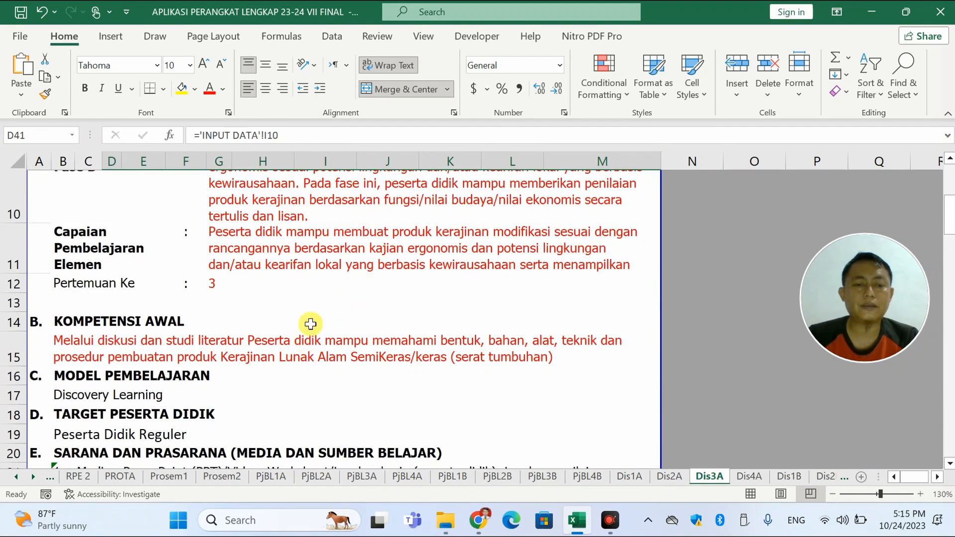
{"action": "left_click", "coordinate": [309, 335]}
{"action": "scroll", "coordinate": [309, 334], "scroll_direction": "down", "scroll_amount": 1}
{"action": "scroll", "coordinate": [243, 153], "scroll_direction": "up", "scroll_amount": 1}
{"action": "scroll", "coordinate": [242, 154], "scroll_direction": "up", "scroll_amount": 1}
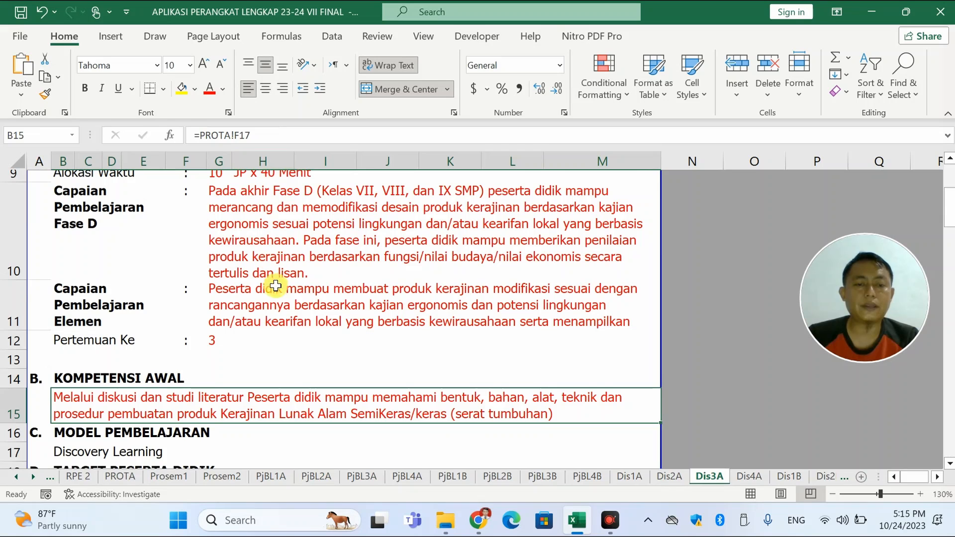
{"action": "left_click", "coordinate": [273, 283]}
{"action": "scroll", "coordinate": [240, 323], "scroll_direction": "down", "scroll_amount": 1}
{"action": "scroll", "coordinate": [240, 322], "scroll_direction": "down", "scroll_amount": 1}
{"action": "left_click", "coordinate": [239, 348]}
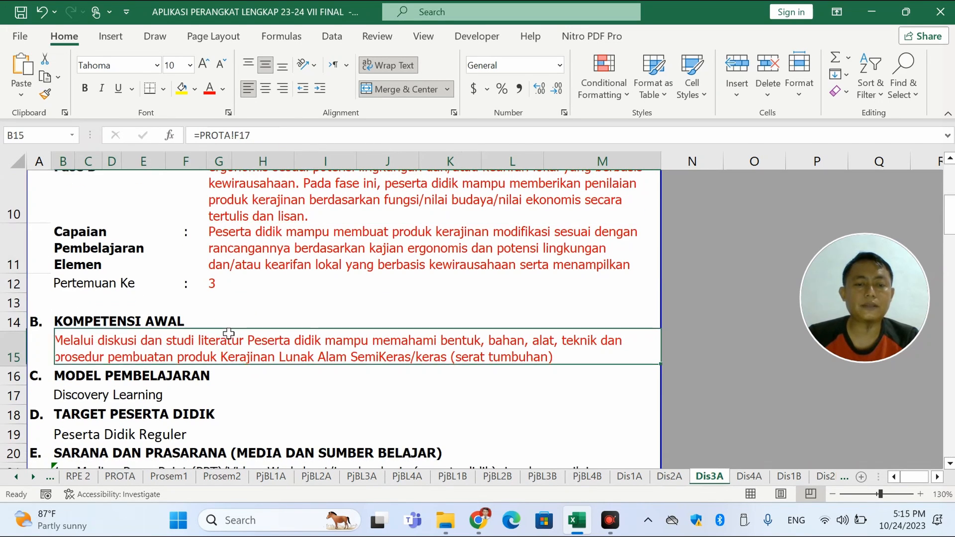
{"action": "left_click", "coordinate": [260, 135]}
{"action": "type", "text": "8"}
{"action": "key", "text": "Return"}
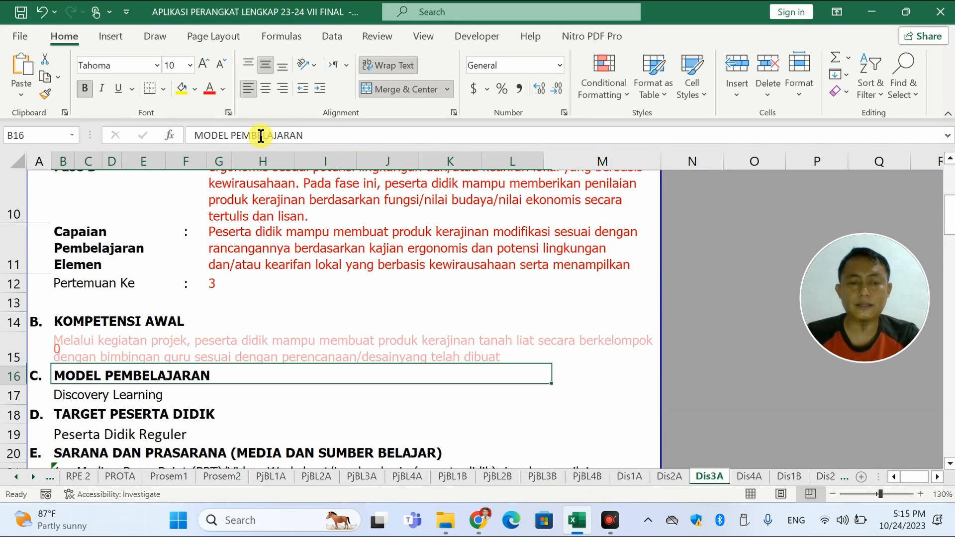
Set the learning-objective material formula in D41 of Dis3A to ='INPUT DATA'!I12.
{"action": "scroll", "coordinate": [368, 189], "scroll_direction": "down", "scroll_amount": 3}
{"action": "scroll", "coordinate": [343, 266], "scroll_direction": "down", "scroll_amount": 2}
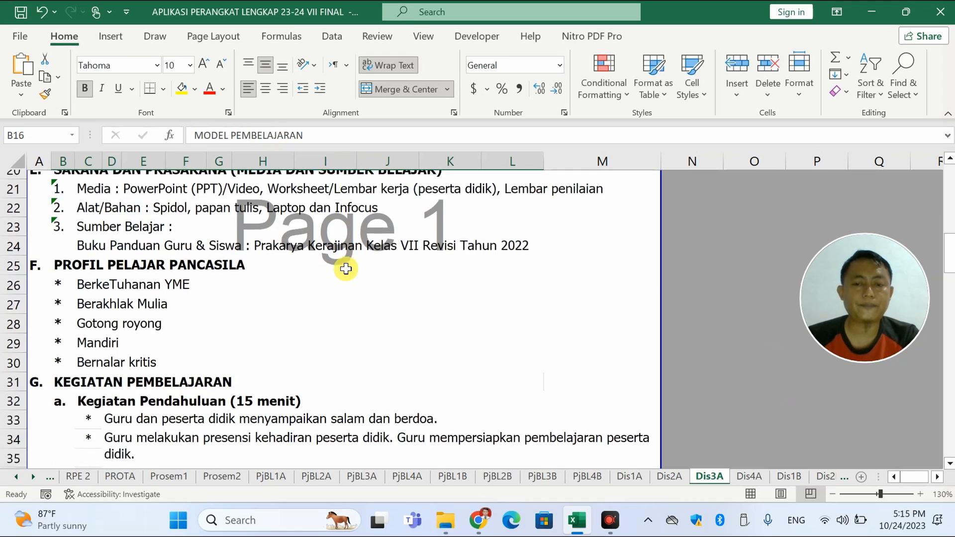
{"action": "scroll", "coordinate": [356, 264], "scroll_direction": "down", "scroll_amount": 2}
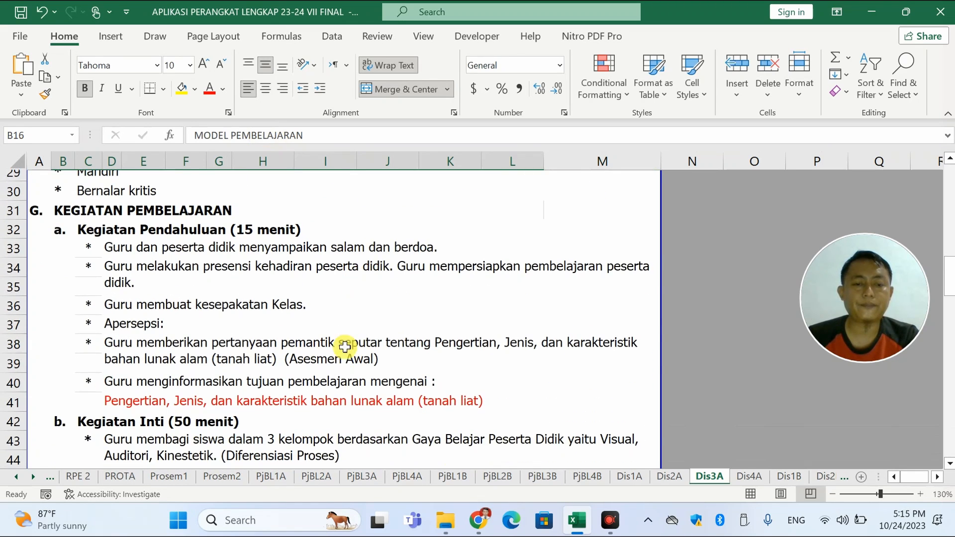
{"action": "left_click", "coordinate": [330, 421]}
{"action": "left_click", "coordinate": [307, 400]}
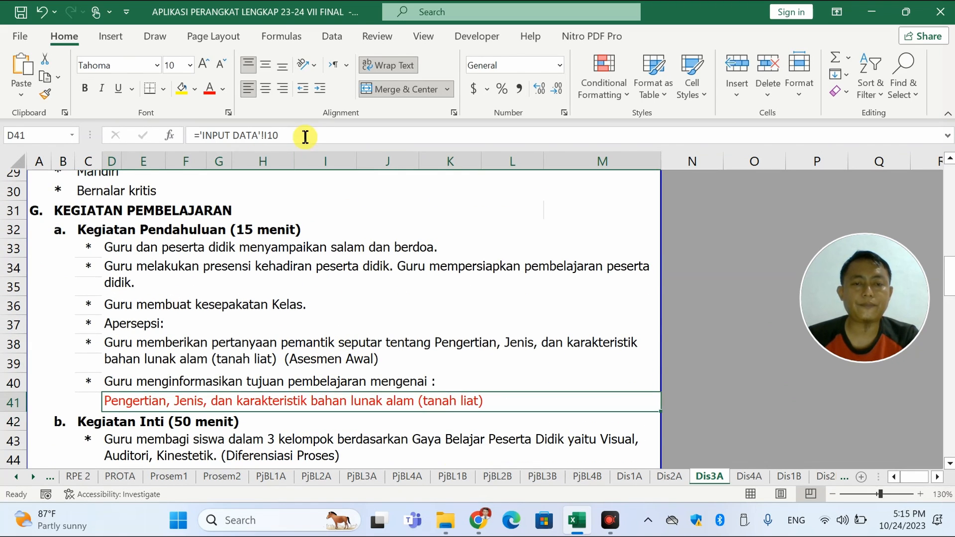
{"action": "left_click", "coordinate": [311, 136]}
{"action": "key", "text": "Return"}
Set the Stimulation material cell D49 and the Problem Statement material cell D55 of Dis3A to ='INPUT DATA'!I12.
{"action": "scroll", "coordinate": [309, 313], "scroll_direction": "down", "scroll_amount": 4}
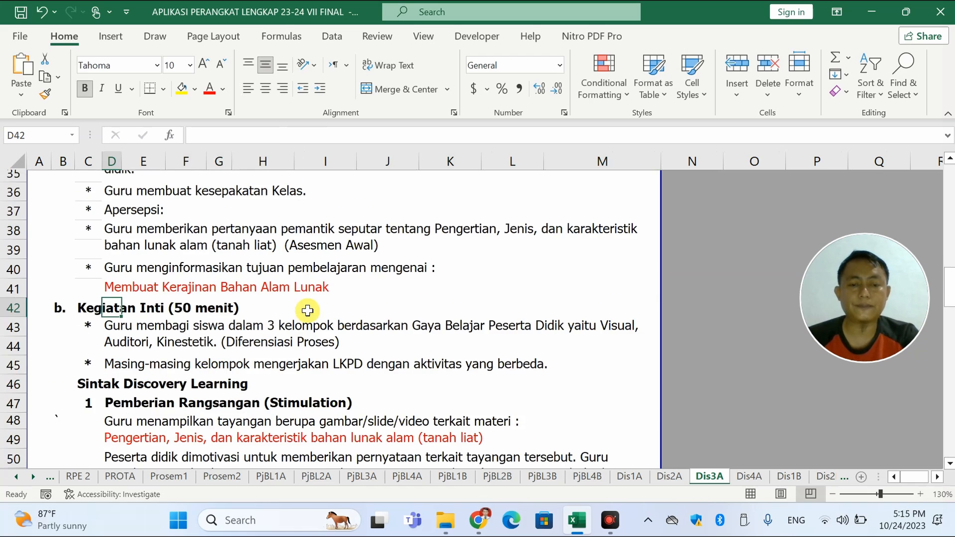
{"action": "left_click", "coordinate": [301, 324]}
{"action": "left_click", "coordinate": [371, 133]}
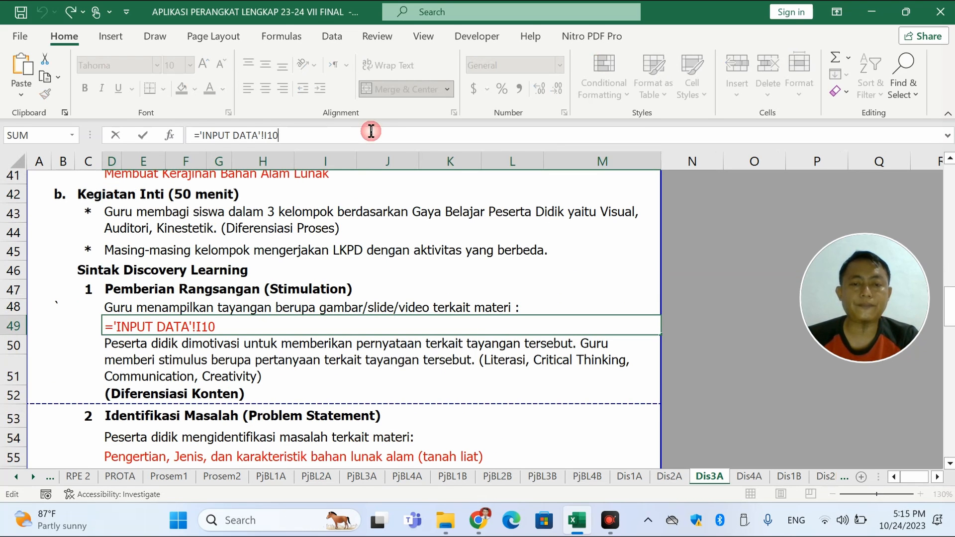
{"action": "key", "text": "Return"}
{"action": "scroll", "coordinate": [395, 256], "scroll_direction": "down", "scroll_amount": 2}
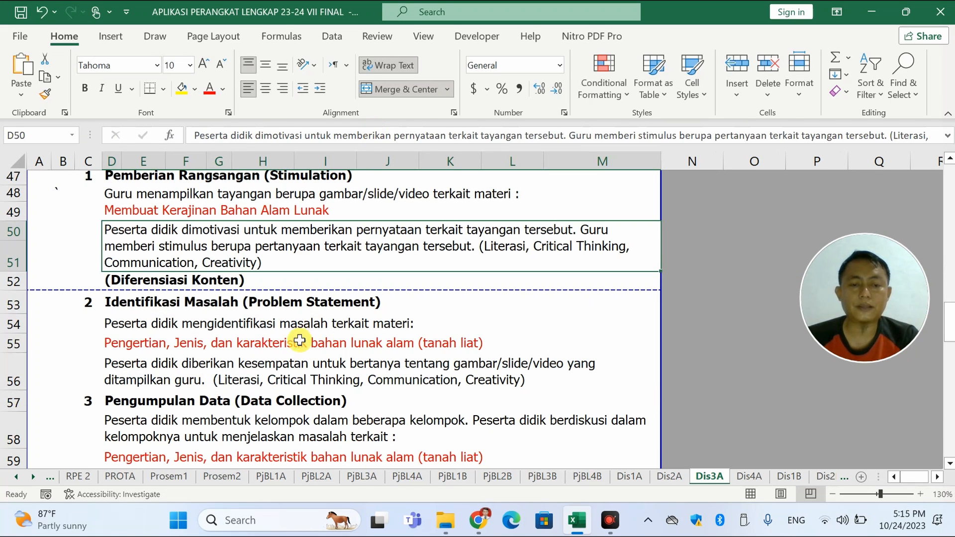
{"action": "left_click", "coordinate": [305, 338]}
{"action": "left_click", "coordinate": [295, 136]}
{"action": "type", "text": "2"}
{"action": "key", "text": "Return"}
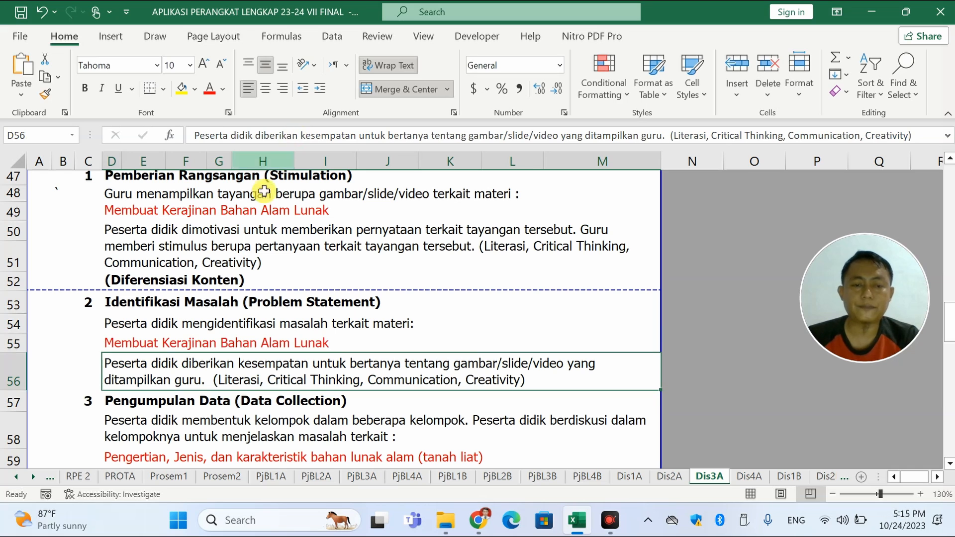
Set the Data Collection material formula in D59 of Dis3A to ='INPUT DATA'!I12.
{"action": "left_click", "coordinate": [314, 452]}
{"action": "left_click", "coordinate": [317, 149]}
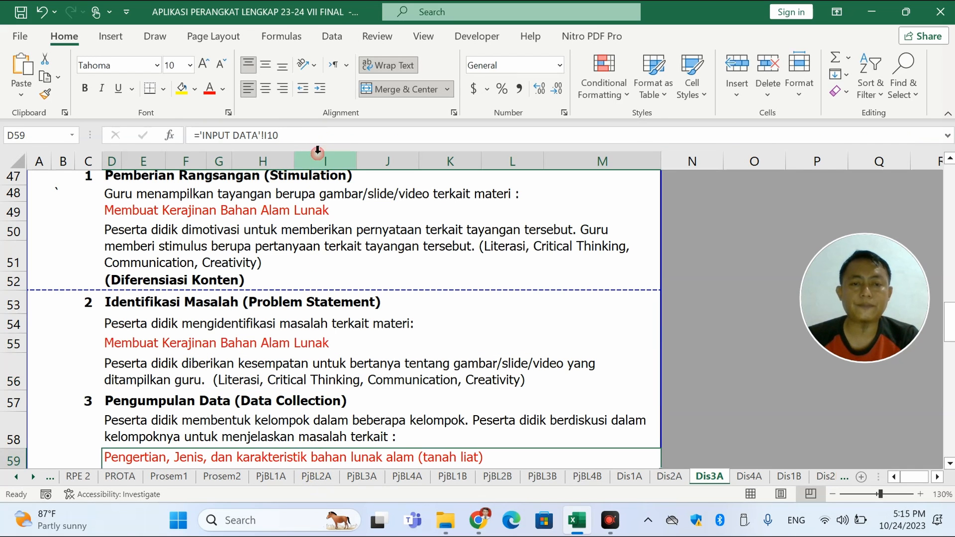
{"action": "left_click", "coordinate": [299, 134]}
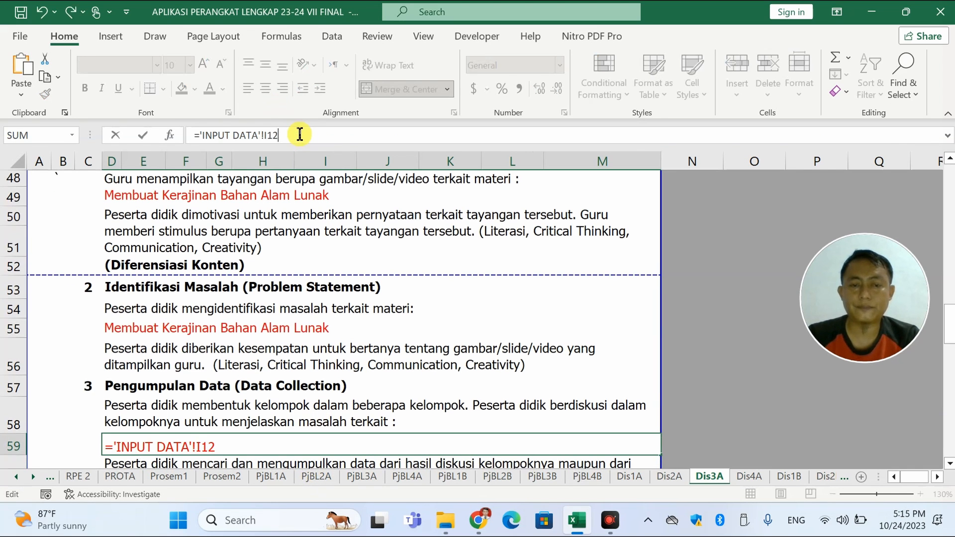
{"action": "key", "text": "Return"}
Review the rest of Dis3A, inspect its Kelas / Semester formula in G6, and compare the general information on Dis1A.
{"action": "scroll", "coordinate": [363, 273], "scroll_direction": "down", "scroll_amount": 5}
{"action": "scroll", "coordinate": [304, 362], "scroll_direction": "down", "scroll_amount": 5}
{"action": "scroll", "coordinate": [310, 346], "scroll_direction": "up", "scroll_amount": 10}
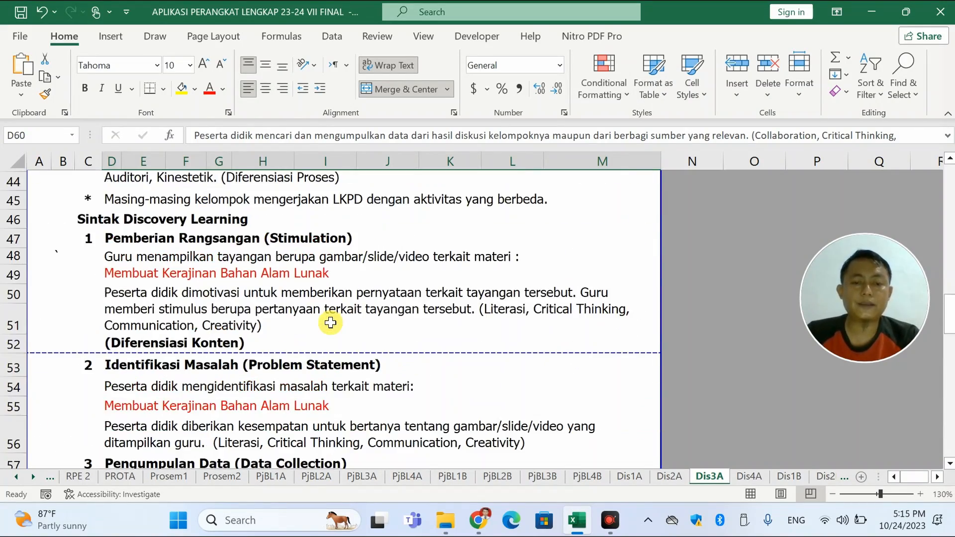
{"action": "scroll", "coordinate": [330, 322], "scroll_direction": "up", "scroll_amount": 14}
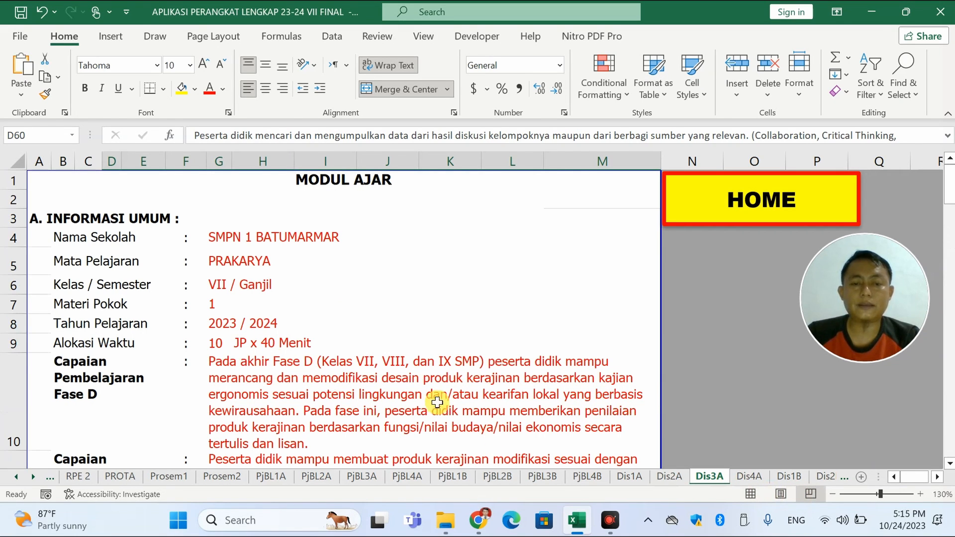
{"action": "left_click", "coordinate": [229, 281]}
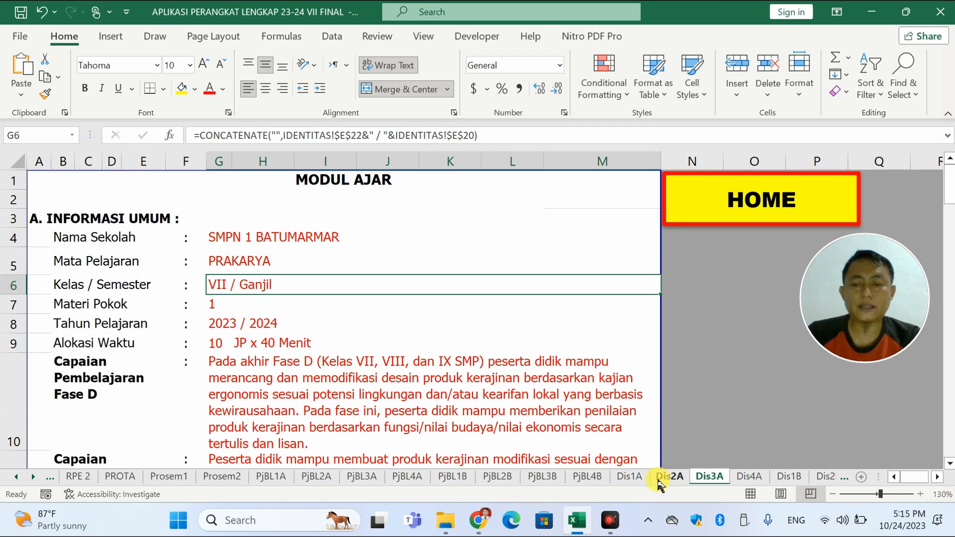
{"action": "left_click", "coordinate": [631, 478]}
{"action": "scroll", "coordinate": [370, 327], "scroll_direction": "up", "scroll_amount": 10}
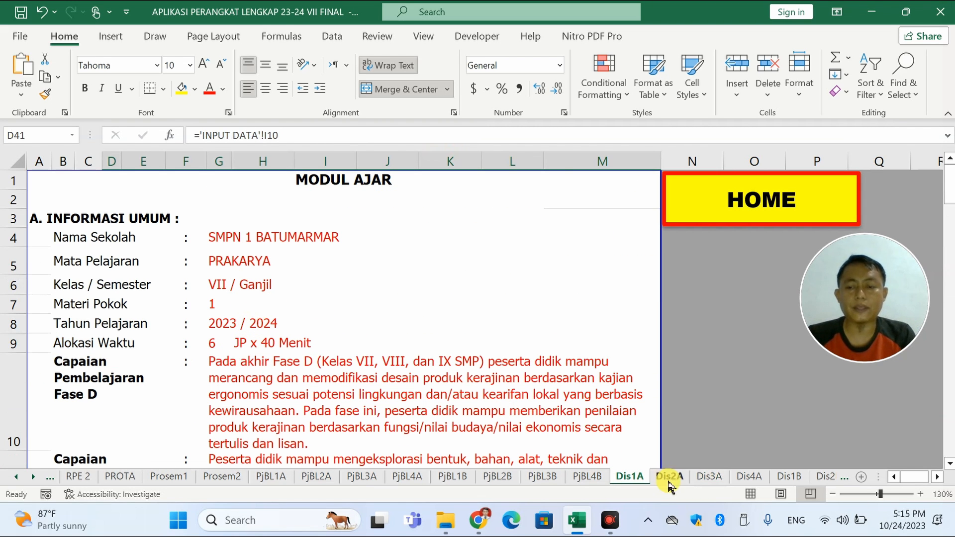
Inspect the Alokasi Waktu formula in G9 of Dis1B.
{"action": "left_click", "coordinate": [751, 478]}
{"action": "left_click", "coordinate": [782, 479]}
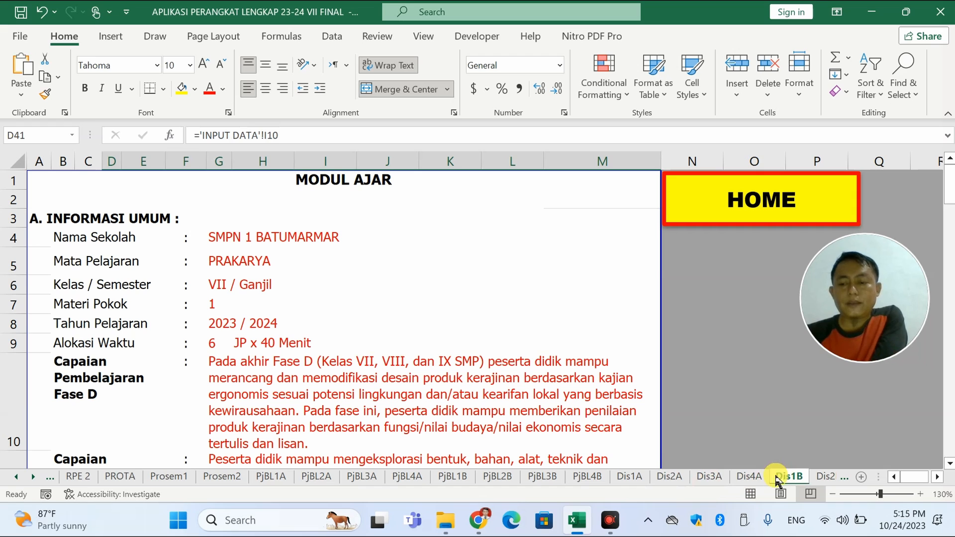
{"action": "scroll", "coordinate": [403, 358], "scroll_direction": "down", "scroll_amount": 1}
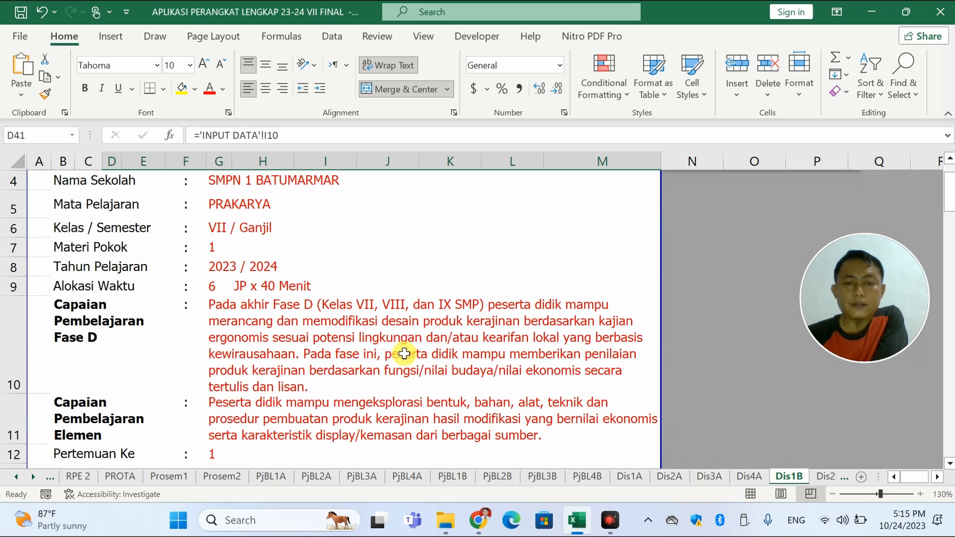
{"action": "left_click", "coordinate": [225, 283]}
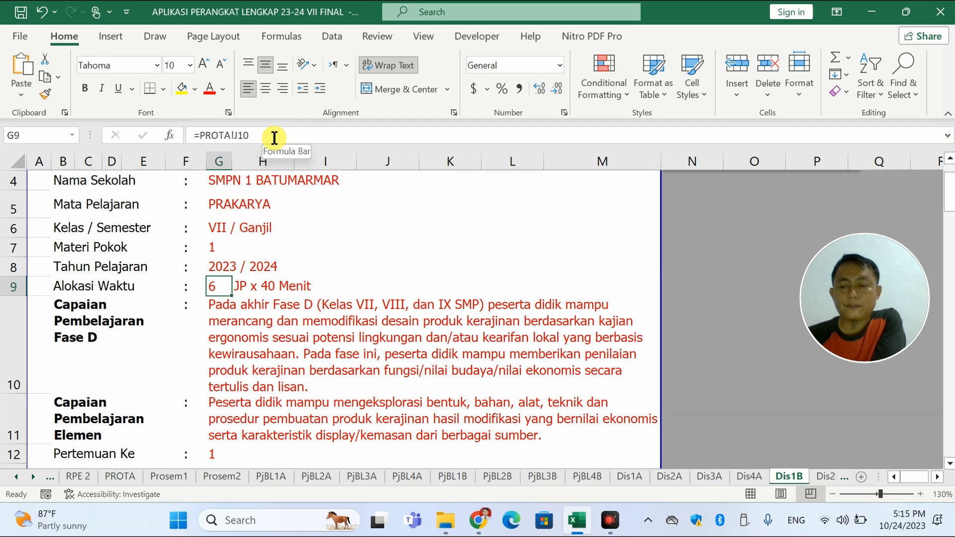
Set the Pertemuan Ke value in G12 of Dis4B to 4.
{"action": "left_click", "coordinate": [35, 476]}
{"action": "left_click", "coordinate": [35, 476]}
{"action": "left_click", "coordinate": [35, 476]}
{"action": "left_click", "coordinate": [42, 479]}
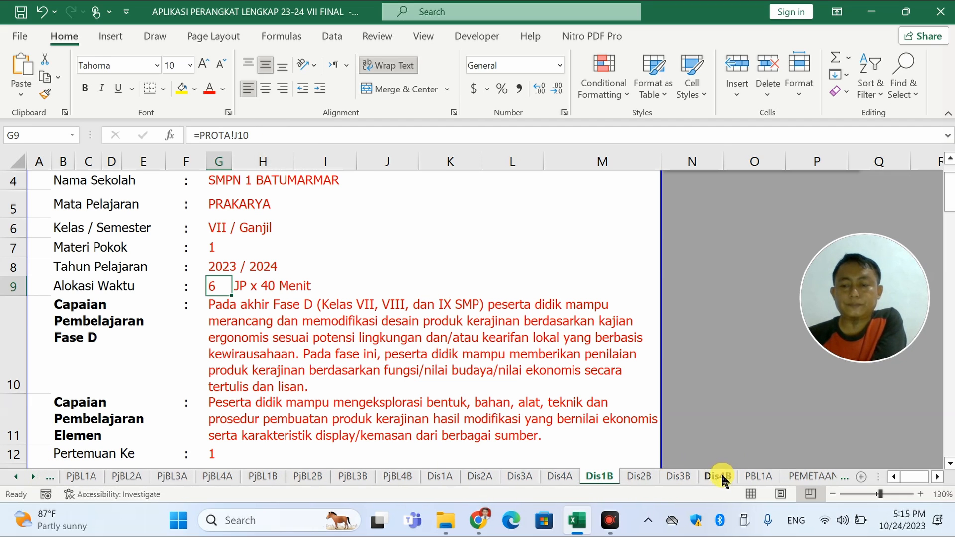
{"action": "left_click", "coordinate": [717, 477]}
{"action": "scroll", "coordinate": [382, 392], "scroll_direction": "down", "scroll_amount": 2}
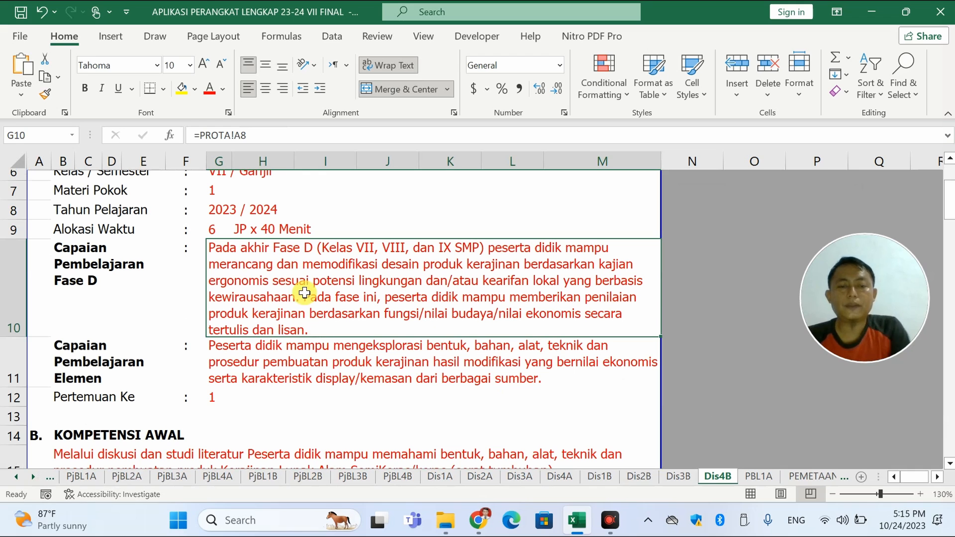
{"action": "left_click", "coordinate": [215, 400]}
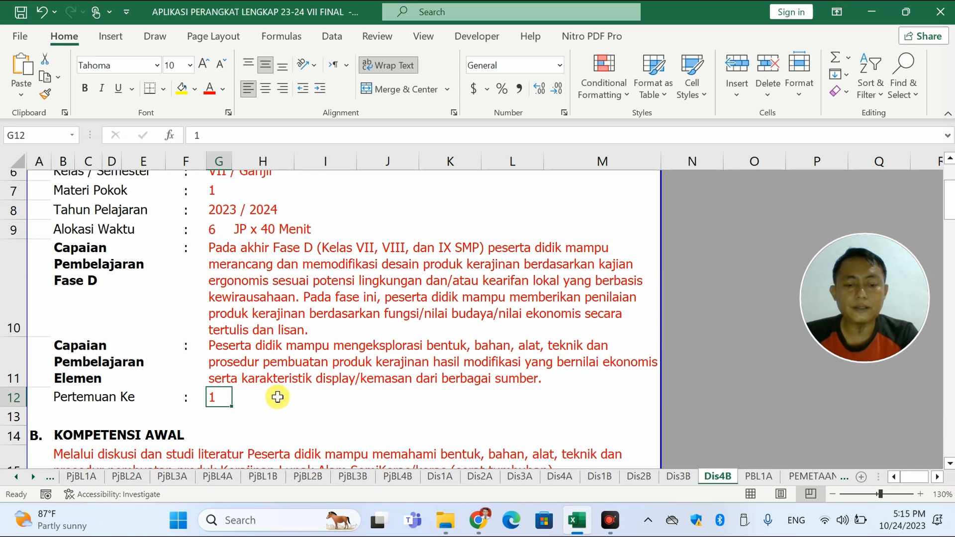
{"action": "type", "text": "4"}
Set the Alokasi Waktu formula in G9 of Dis4B to =PROTA!J13.
{"action": "scroll", "coordinate": [326, 345], "scroll_direction": "up", "scroll_amount": 2}
{"action": "left_click", "coordinate": [219, 343]}
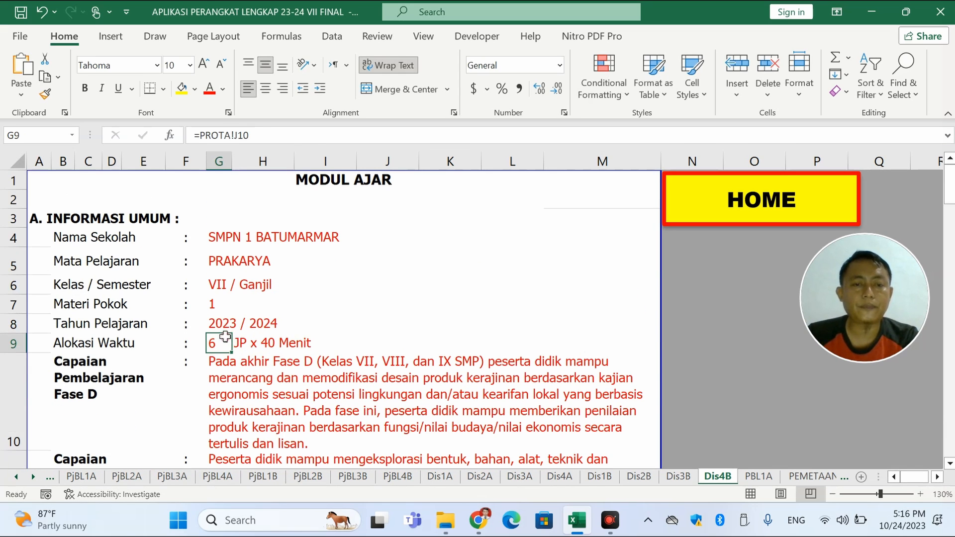
{"action": "left_click", "coordinate": [254, 134]}
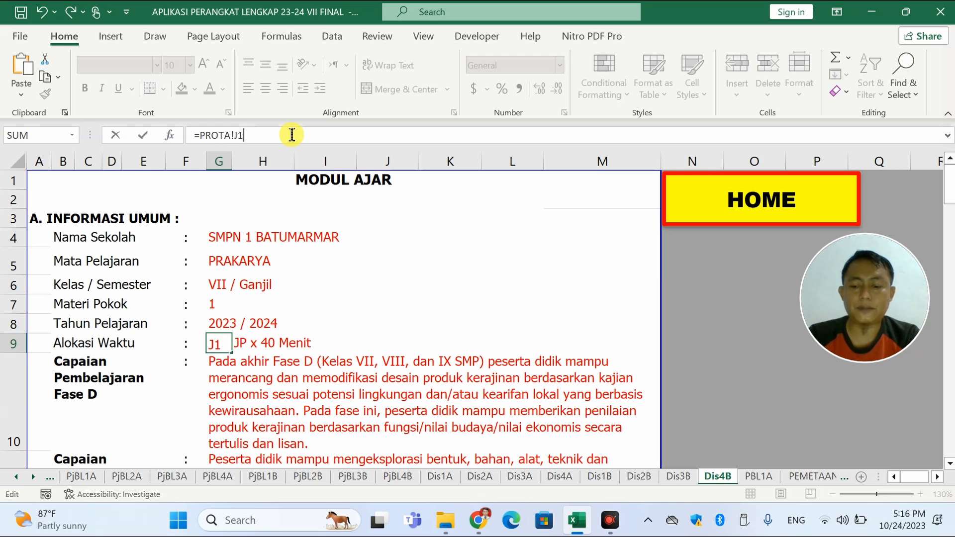
{"action": "type", "text": "3"}
{"action": "key", "text": "Return"}
Set the Capaian Pembelajaran Elemen formula in G11 of Dis4B to =PROTA!B13.
{"action": "scroll", "coordinate": [348, 279], "scroll_direction": "down", "scroll_amount": 2}
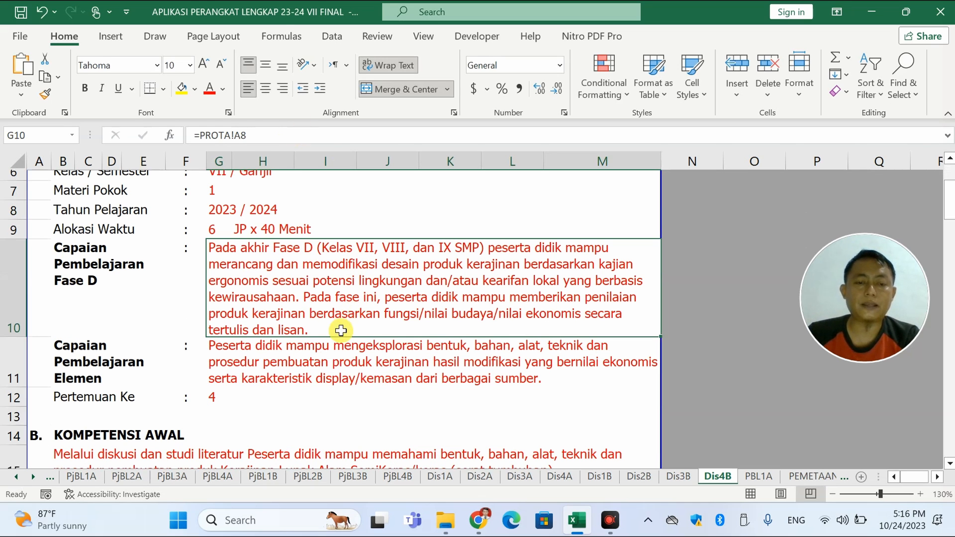
{"action": "left_click", "coordinate": [304, 350]}
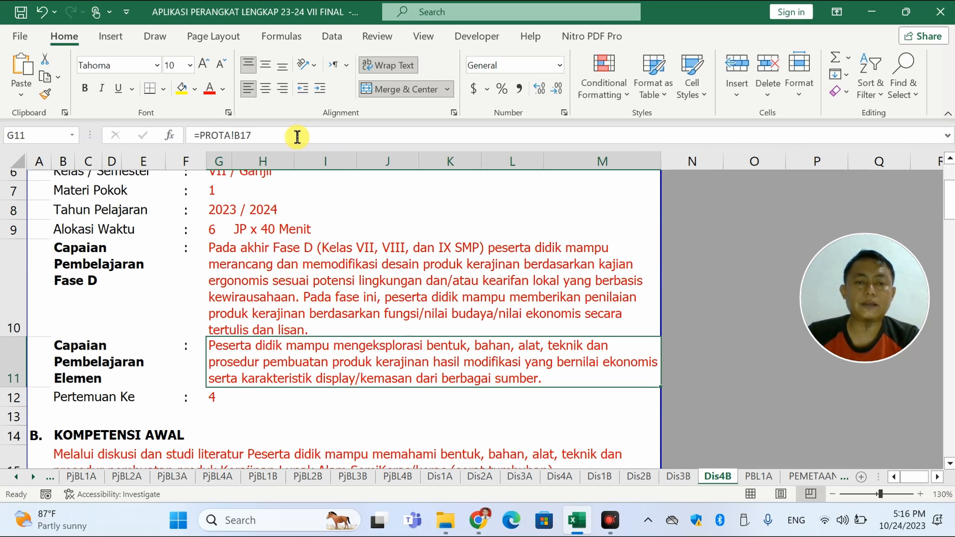
{"action": "left_click", "coordinate": [297, 135]}
{"action": "key", "text": "Return"}
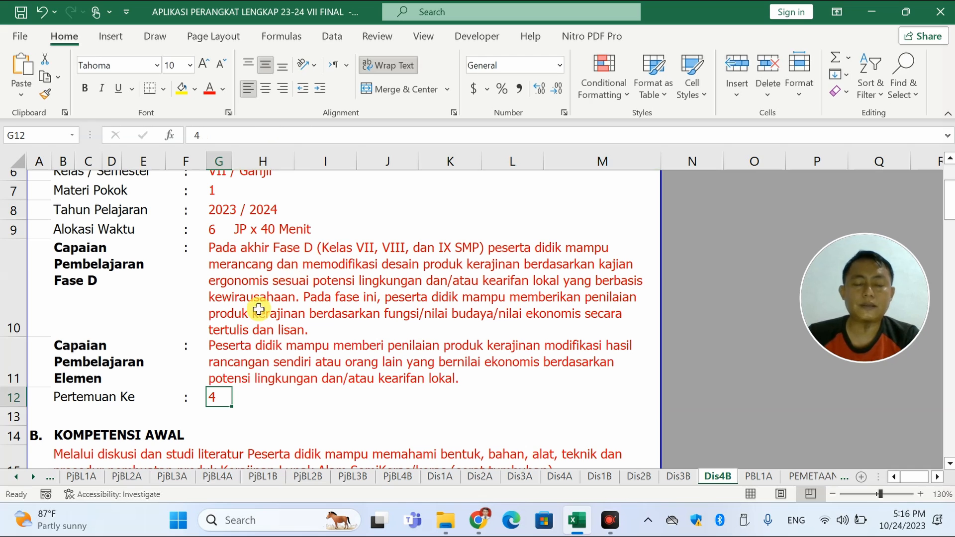
{"action": "left_click", "coordinate": [273, 366]}
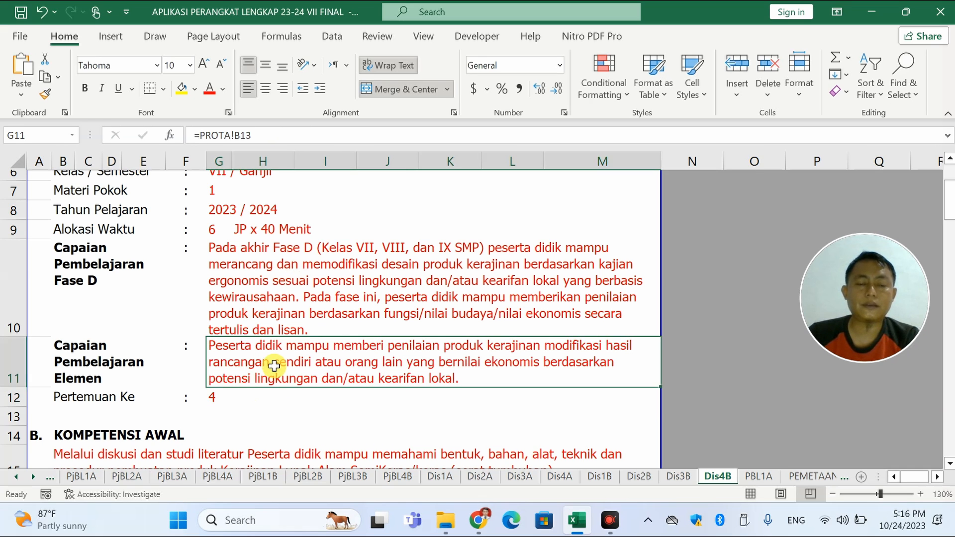
Compare the element learning outcomes on the PROTA sheet with their source rows on the INPUT DATA sheet.
{"action": "scroll", "coordinate": [274, 366], "scroll_direction": "down", "scroll_amount": 1}
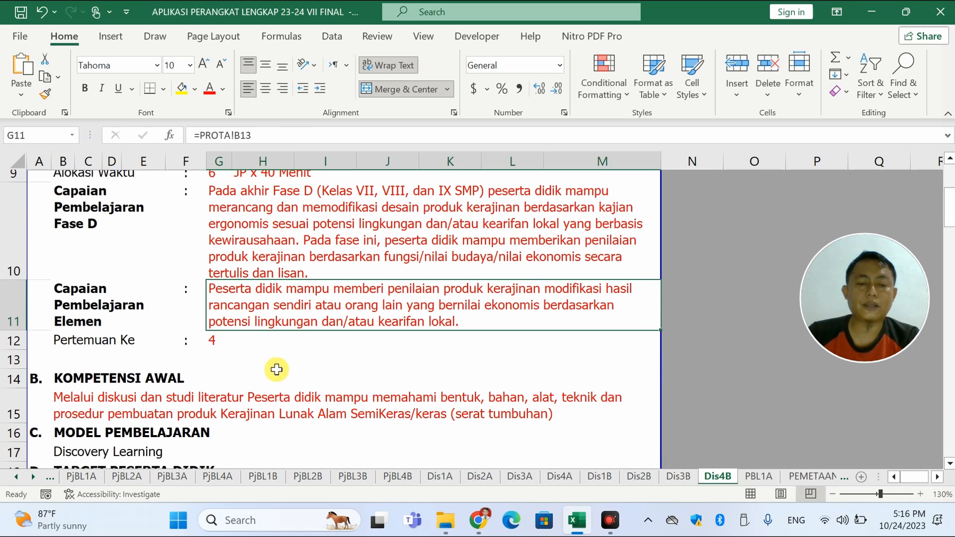
{"action": "left_click", "coordinate": [16, 476]}
{"action": "left_click", "coordinate": [16, 476]}
{"action": "left_click", "coordinate": [16, 476]}
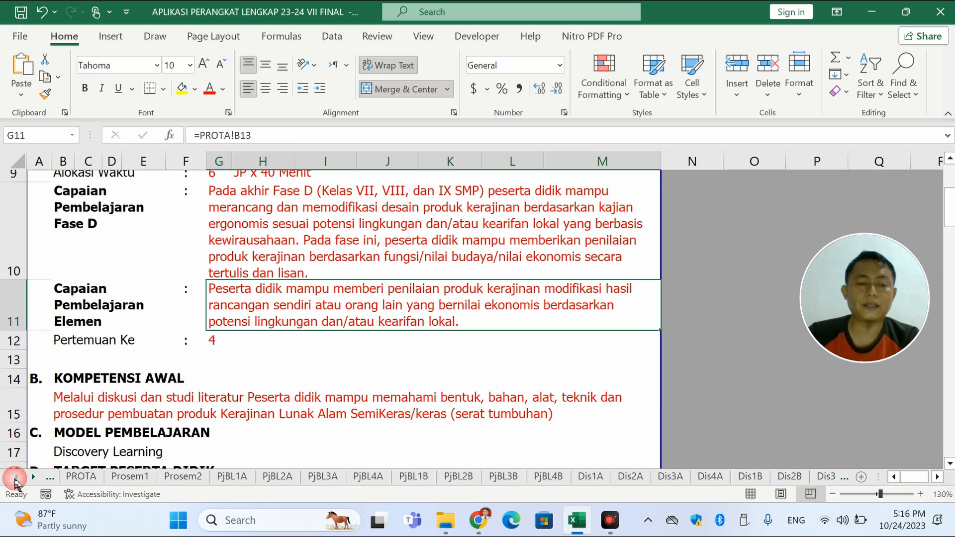
{"action": "left_click", "coordinate": [81, 477]}
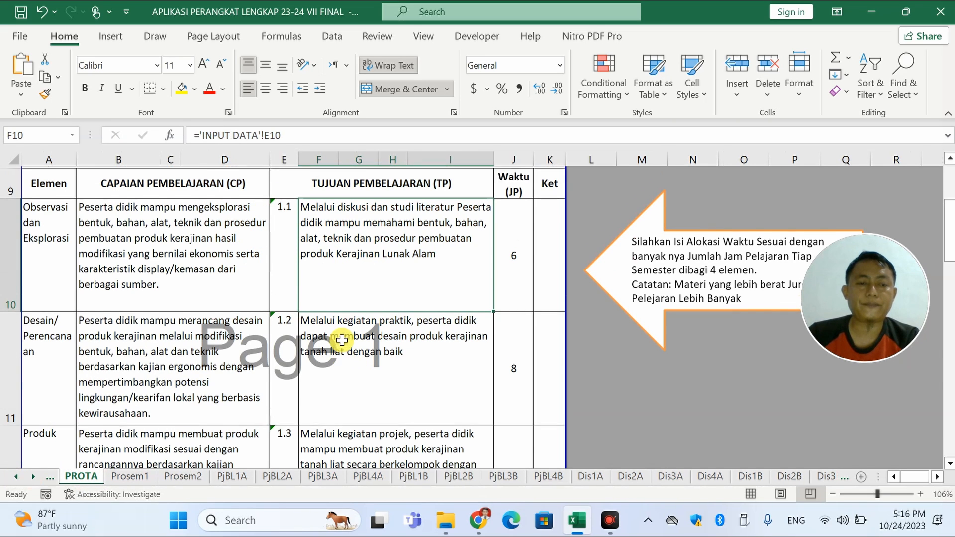
{"action": "scroll", "coordinate": [342, 340], "scroll_direction": "up", "scroll_amount": 1}
{"action": "left_click", "coordinate": [221, 355]}
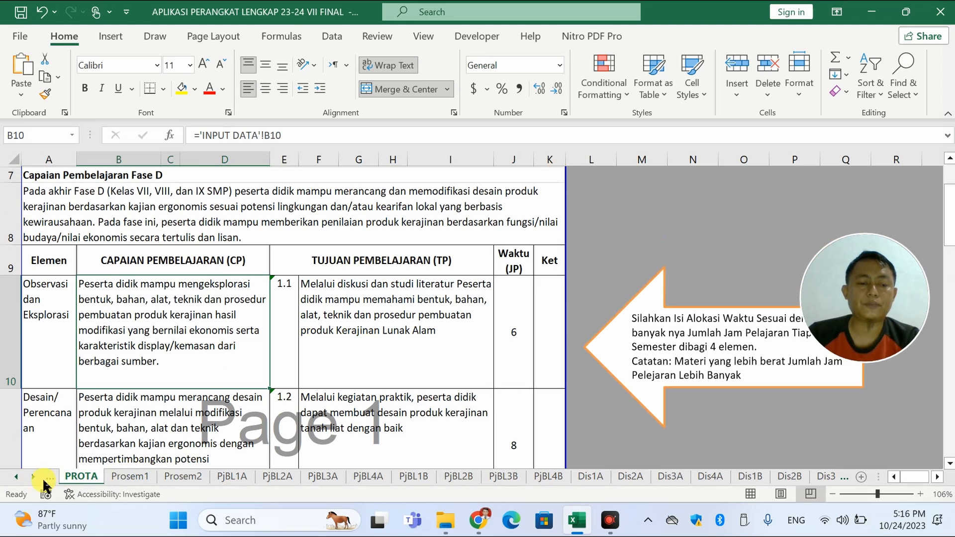
{"action": "left_click", "coordinate": [16, 477]}
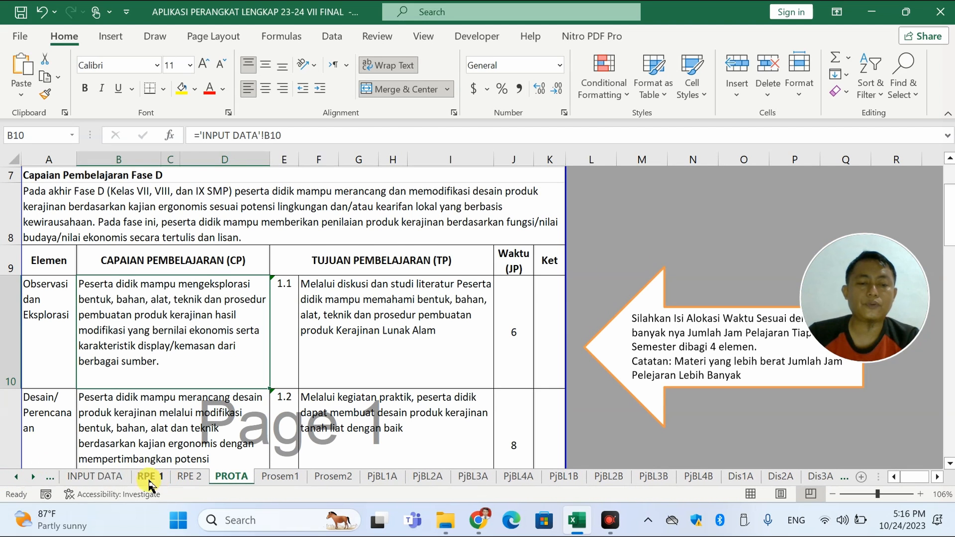
{"action": "left_click", "coordinate": [107, 476]}
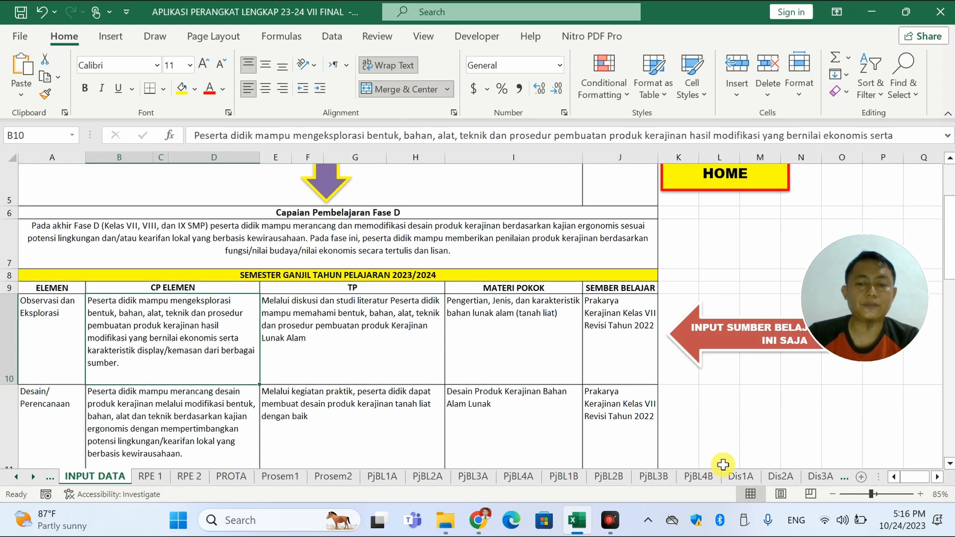
Try linking the Capaian Pembelajaran Elemen cell G11 of Dis4A to =PROTA!B13.
{"action": "left_click", "coordinate": [785, 480]}
{"action": "left_click", "coordinate": [819, 479]}
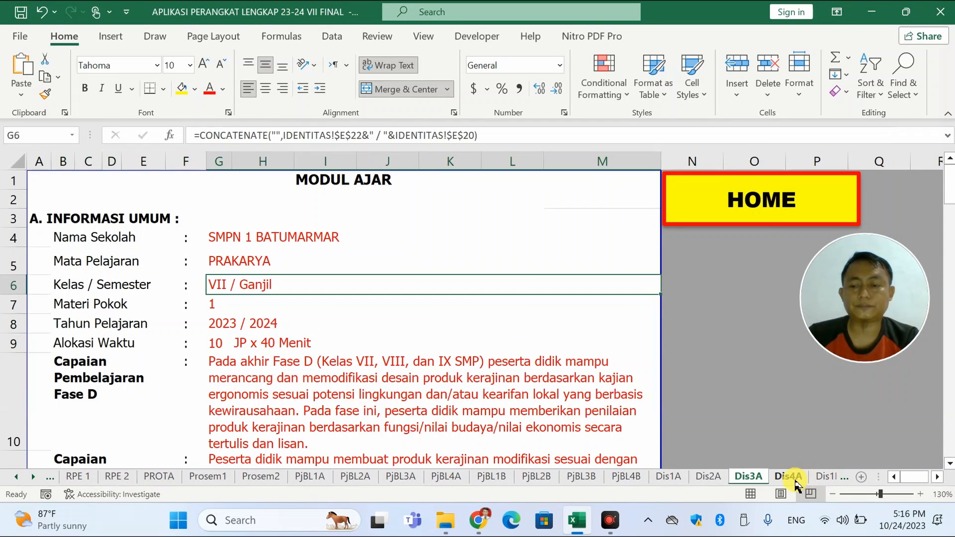
{"action": "left_click", "coordinate": [793, 480]}
{"action": "scroll", "coordinate": [273, 426], "scroll_direction": "down", "scroll_amount": 2}
{"action": "left_click", "coordinate": [282, 365]}
{"action": "left_click", "coordinate": [280, 139]}
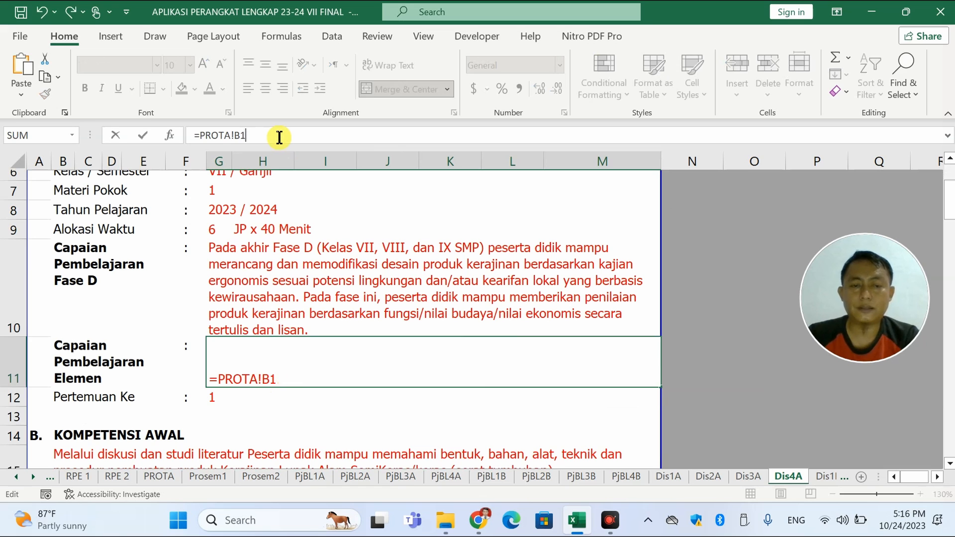
{"action": "key", "text": "Return"}
{"action": "scroll", "coordinate": [323, 208], "scroll_direction": "down", "scroll_amount": 1}
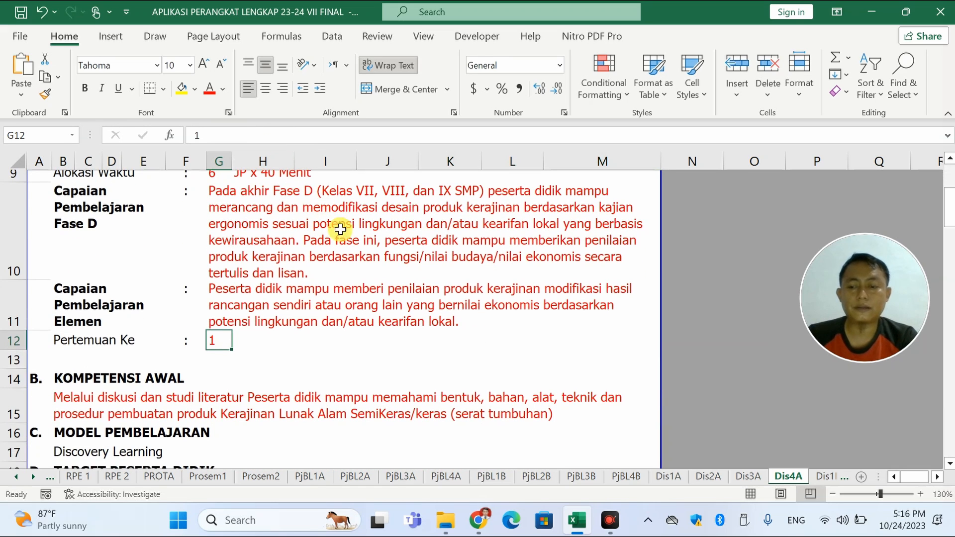
Check the general information on Dis3A and undo the last formula change in G11 of Dis4A.
{"action": "left_click", "coordinate": [747, 477]}
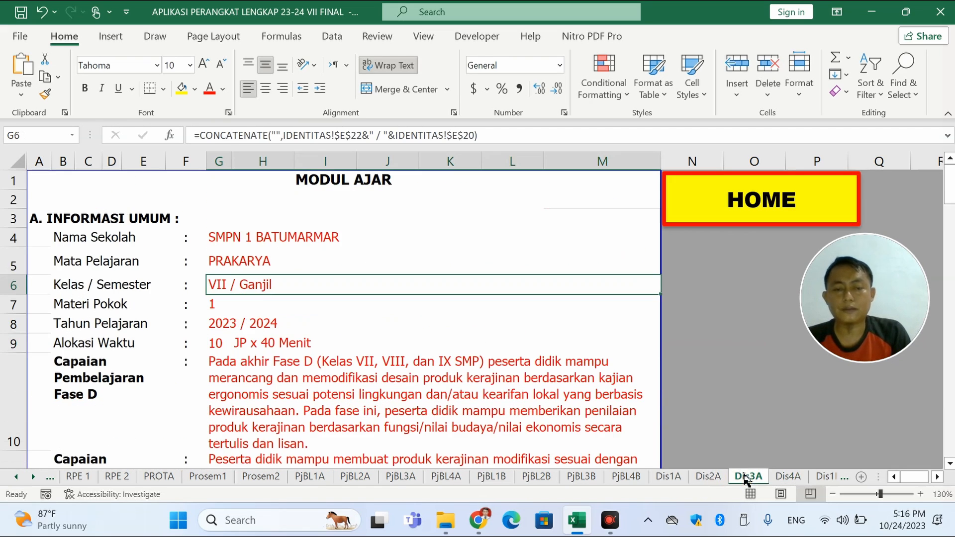
{"action": "scroll", "coordinate": [412, 359], "scroll_direction": "down", "scroll_amount": 3}
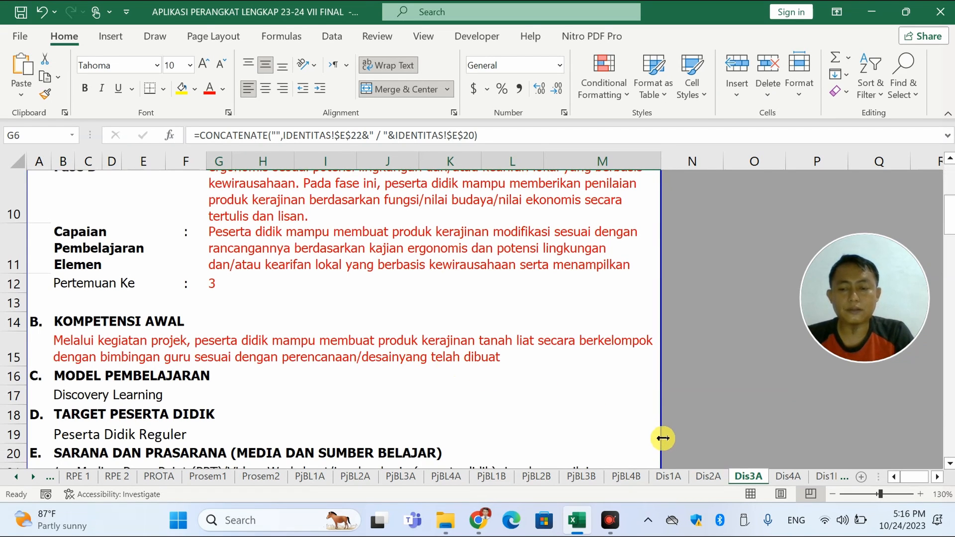
{"action": "key", "text": "ctrl+z"}
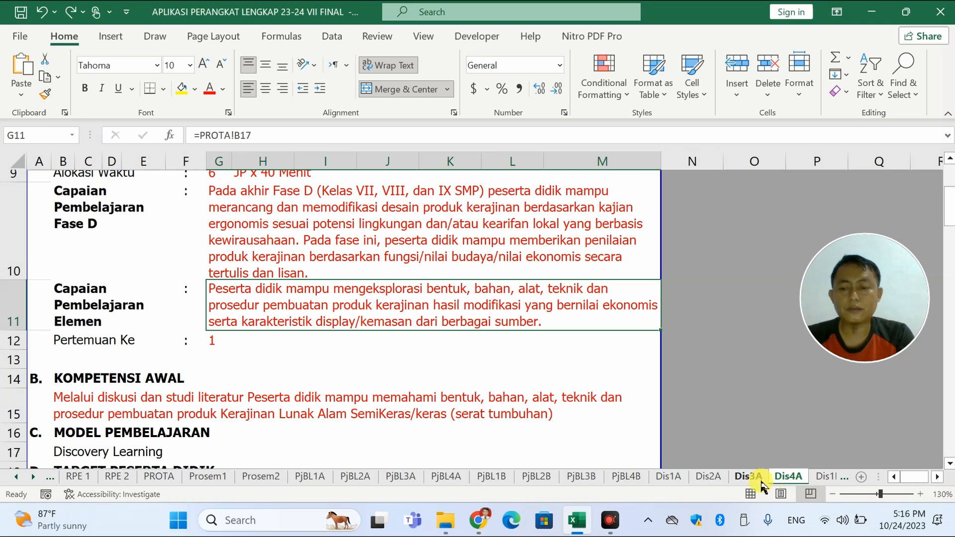
Compare the time allocation, learning outcomes and meeting number across Dis1A, Dis2A and Dis3A.
{"action": "left_click", "coordinate": [678, 477]}
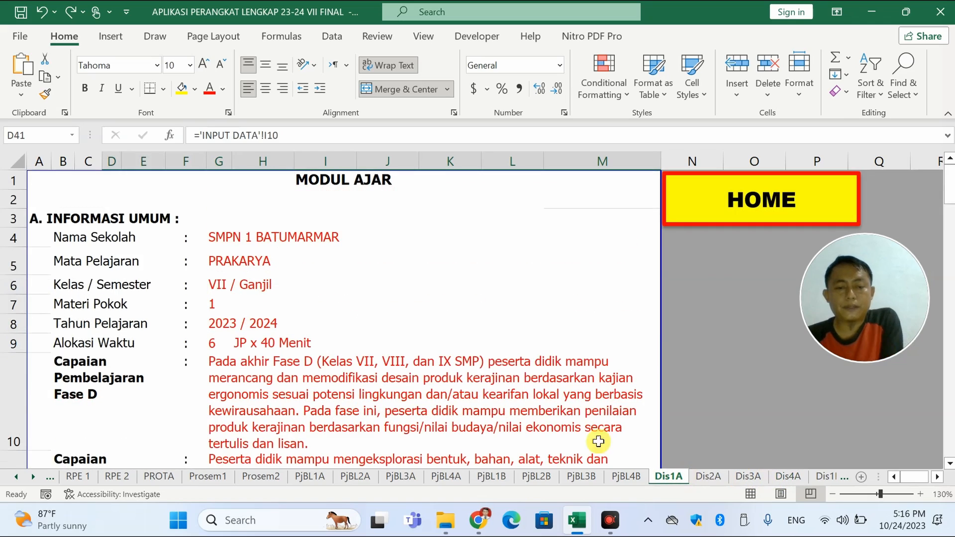
{"action": "scroll", "coordinate": [598, 441], "scroll_direction": "down", "scroll_amount": 3}
{"action": "left_click", "coordinate": [708, 477]}
{"action": "scroll", "coordinate": [594, 397], "scroll_direction": "up", "scroll_amount": 12}
{"action": "scroll", "coordinate": [597, 388], "scroll_direction": "up", "scroll_amount": 6}
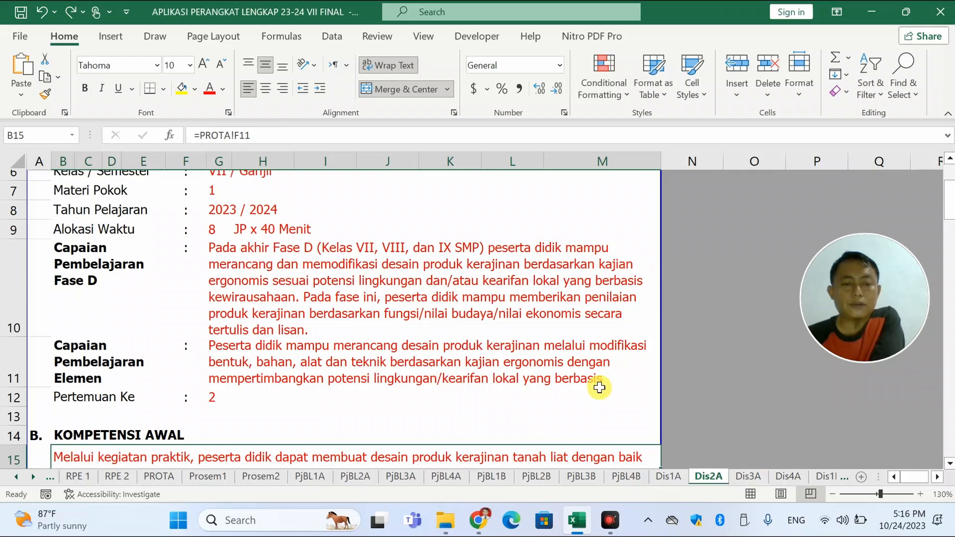
{"action": "left_click", "coordinate": [744, 477]}
{"action": "scroll", "coordinate": [466, 346], "scroll_direction": "down", "scroll_amount": 2}
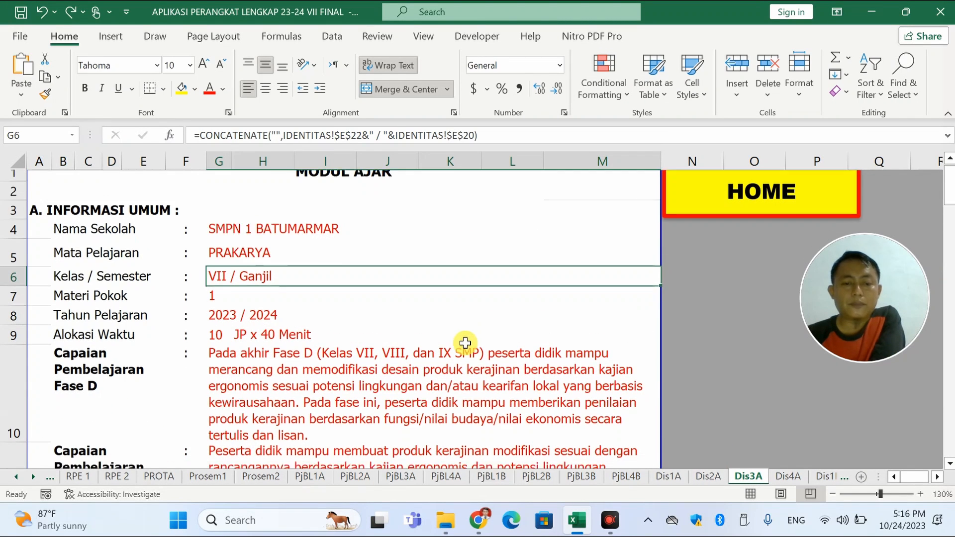
On Dis4A, set Pertemuan Ke in G12 to 4 and the Capaian Pembelajaran Elemen formula in G11 to =PROTA!B13.
{"action": "left_click", "coordinate": [788, 477]}
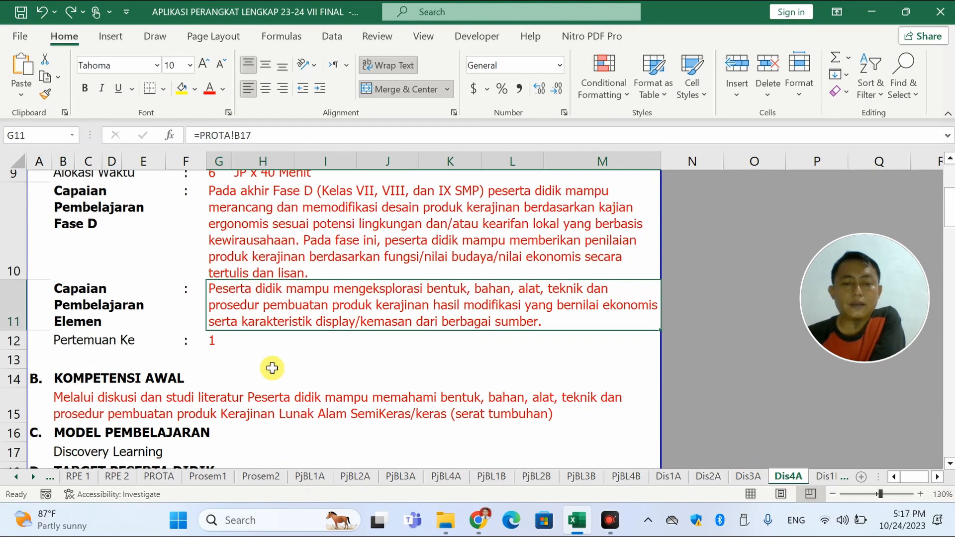
{"action": "left_click", "coordinate": [219, 341]}
{"action": "type", "text": "4"}
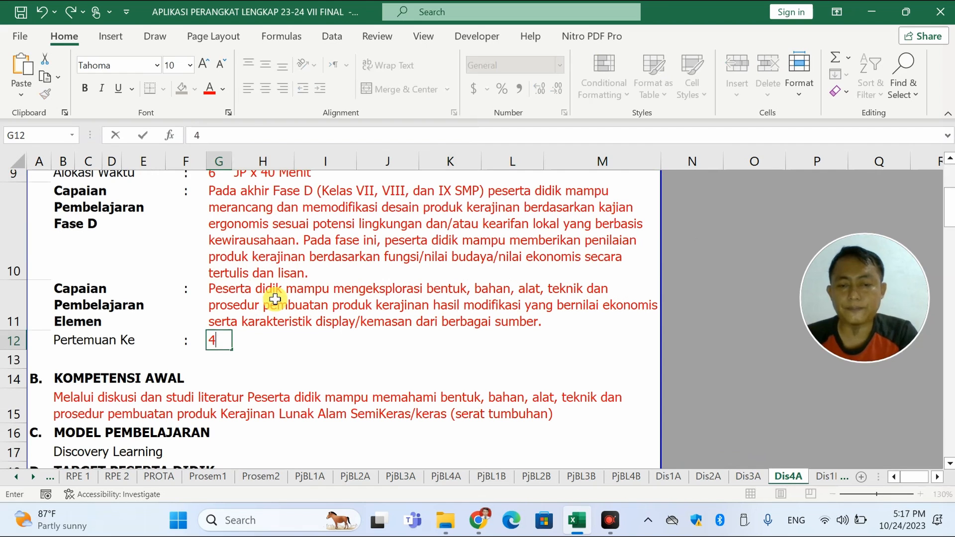
{"action": "key", "text": "Return"}
{"action": "left_click", "coordinate": [263, 297]}
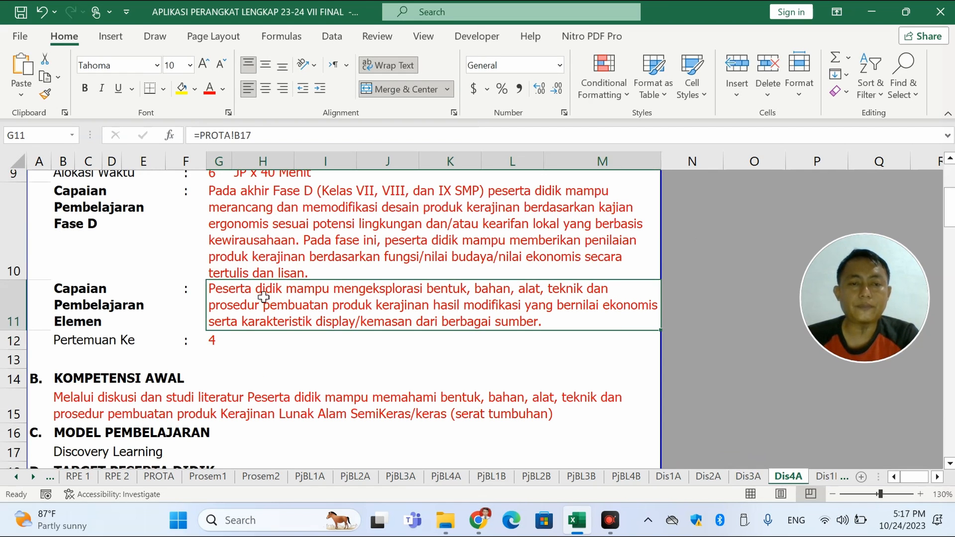
{"action": "left_click", "coordinate": [272, 136]}
{"action": "key", "text": "Return"}
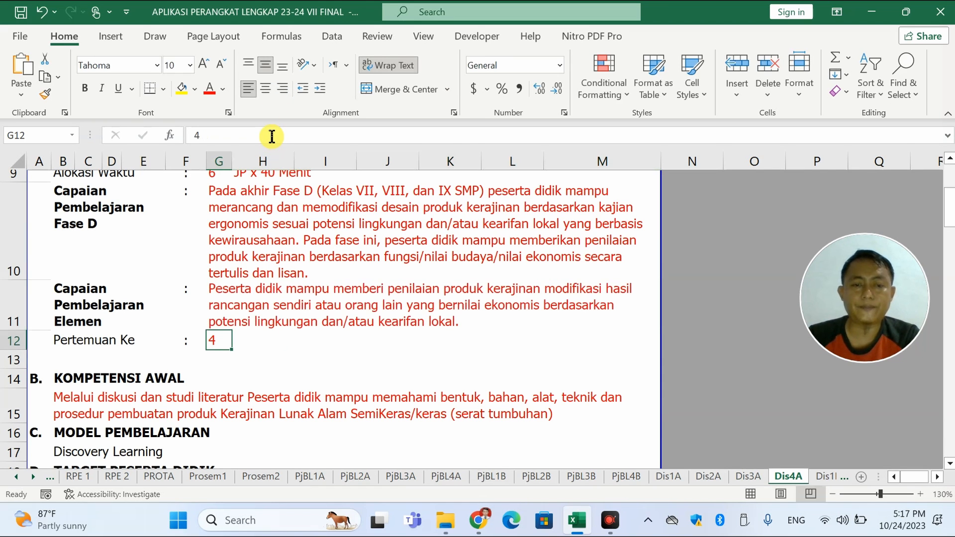
Set the Kompetensi Awal formula in B15 of Dis4A to =PROTA!F13.
{"action": "scroll", "coordinate": [283, 388], "scroll_direction": "down", "scroll_amount": 1}
{"action": "left_click", "coordinate": [277, 403]}
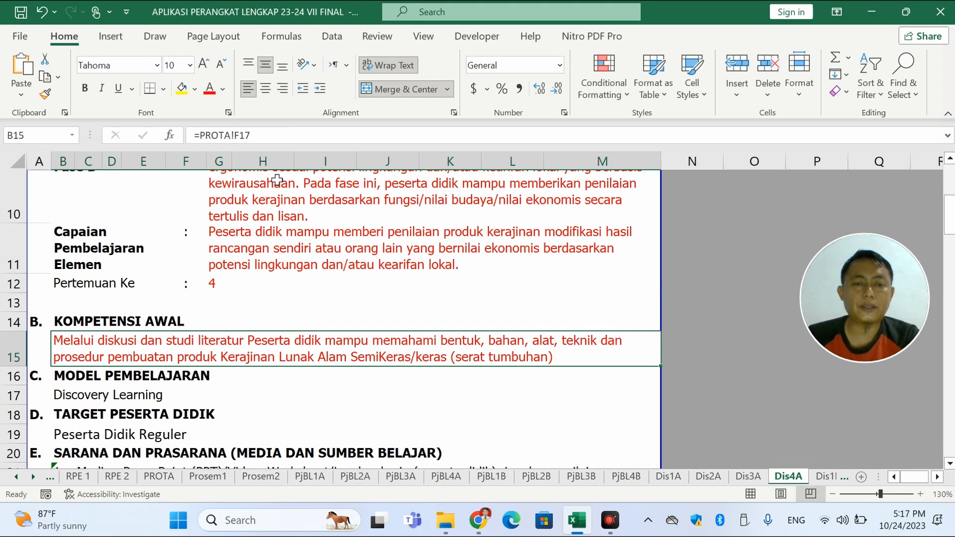
{"action": "left_click", "coordinate": [263, 137]}
{"action": "type", "text": "8"}
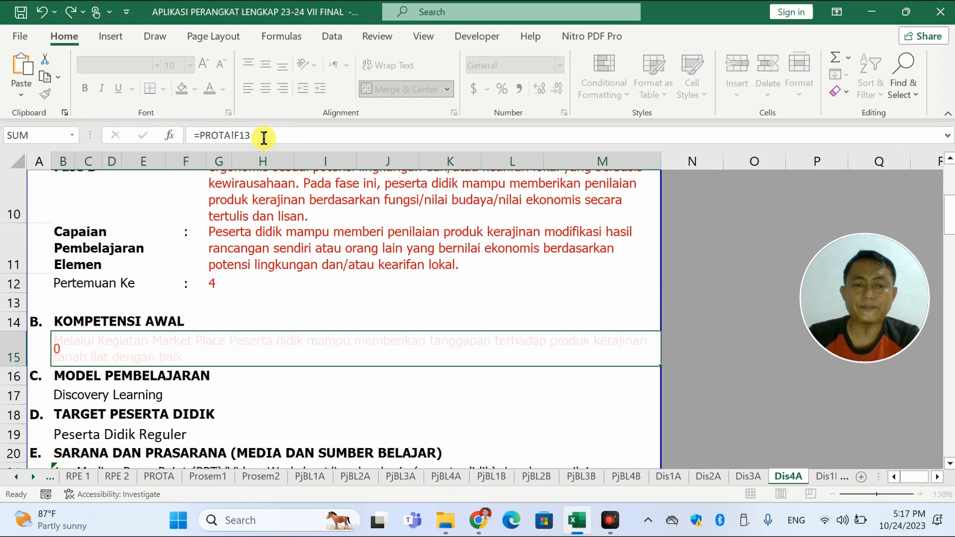
{"action": "key", "text": "Return"}
{"action": "scroll", "coordinate": [219, 295], "scroll_direction": "down", "scroll_amount": 1}
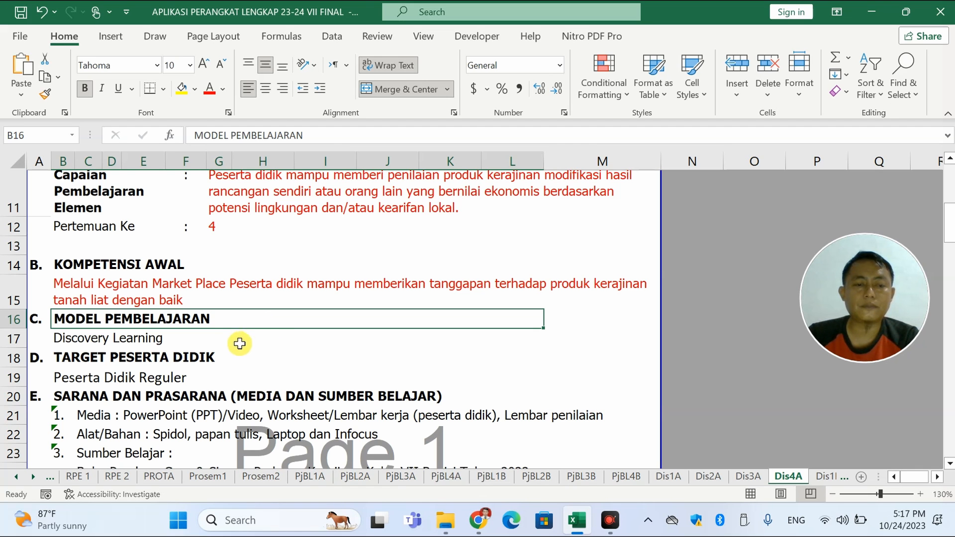
{"action": "scroll", "coordinate": [230, 361], "scroll_direction": "down", "scroll_amount": 7}
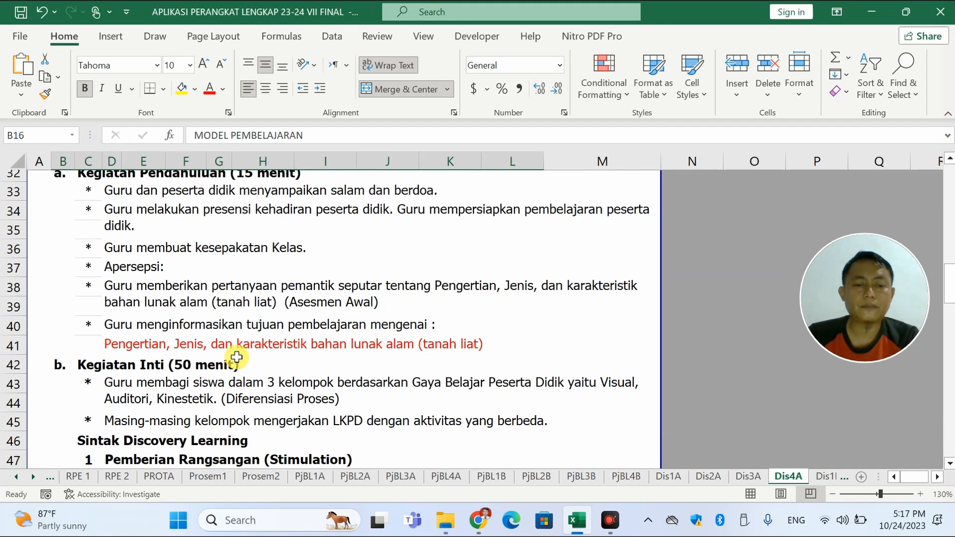
On Dis4A, set the learning objective in D41 and the Stimulation material in D49 to ='INPUT DATA'!I13.
{"action": "left_click", "coordinate": [242, 341]}
{"action": "left_click", "coordinate": [292, 135]}
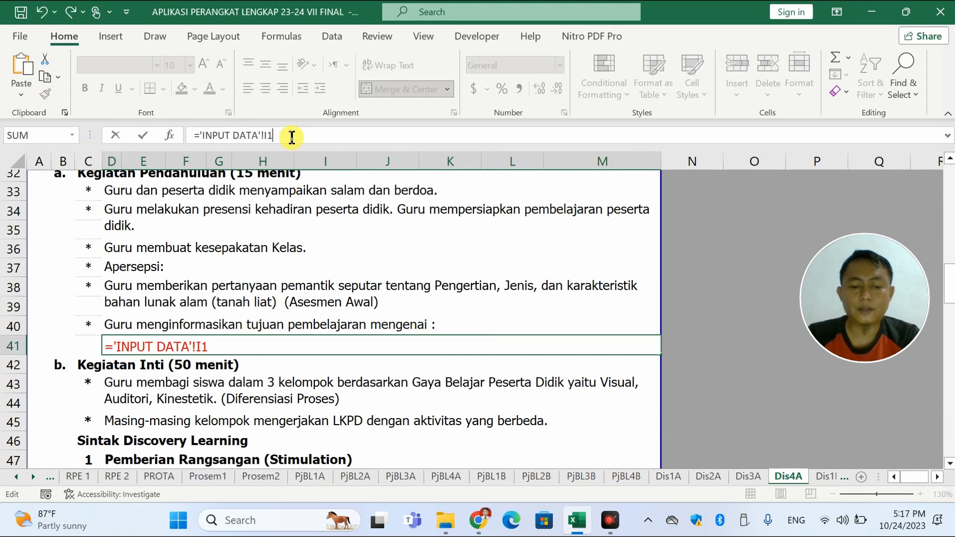
{"action": "key", "text": "Return"}
{"action": "scroll", "coordinate": [323, 299], "scroll_direction": "down", "scroll_amount": 2}
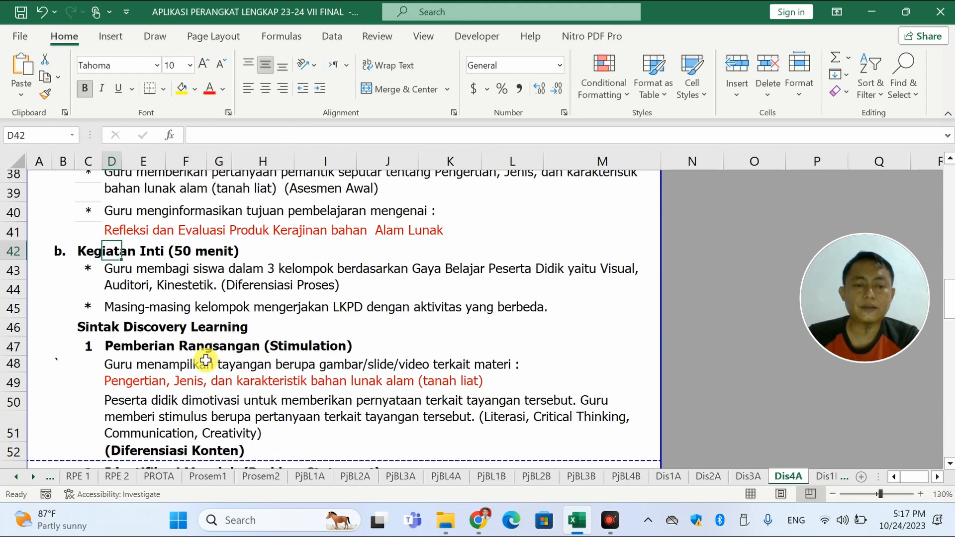
{"action": "left_click", "coordinate": [194, 378]}
{"action": "left_click", "coordinate": [288, 136]}
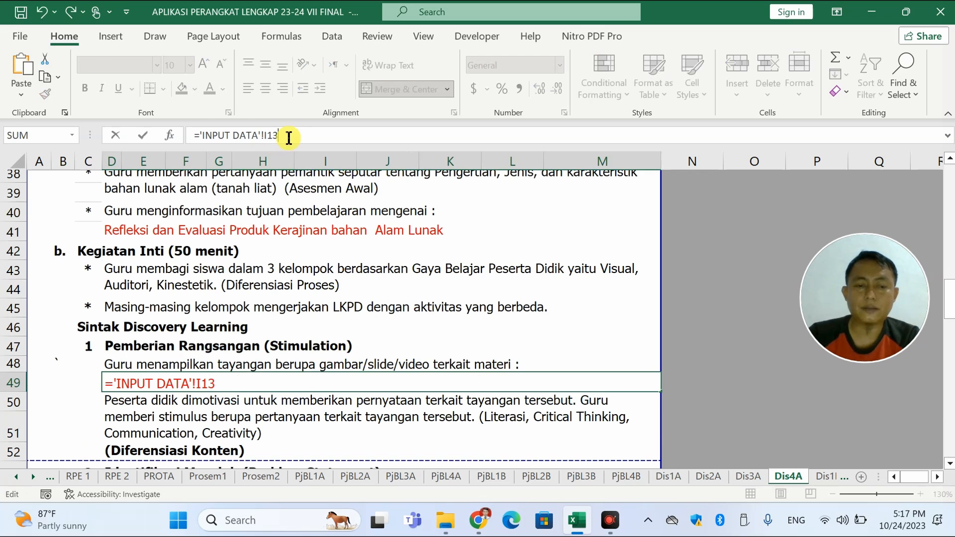
{"action": "key", "text": "Return"}
Set the Problem Statement material in D55 and the Data Collection material in D59 of Dis4A to ='INPUT DATA'!I13.
{"action": "scroll", "coordinate": [294, 183], "scroll_direction": "down", "scroll_amount": 4}
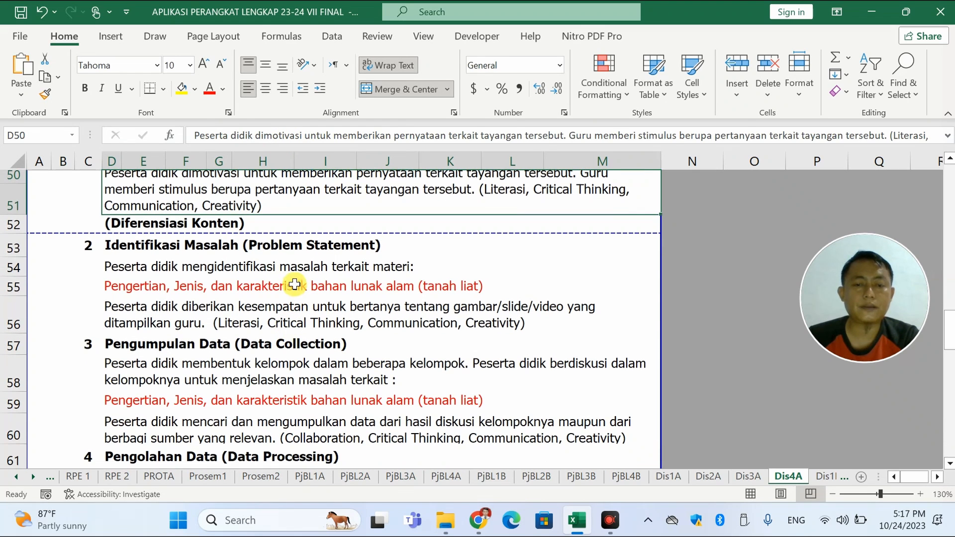
{"action": "left_click", "coordinate": [294, 285]}
{"action": "left_click", "coordinate": [318, 132]}
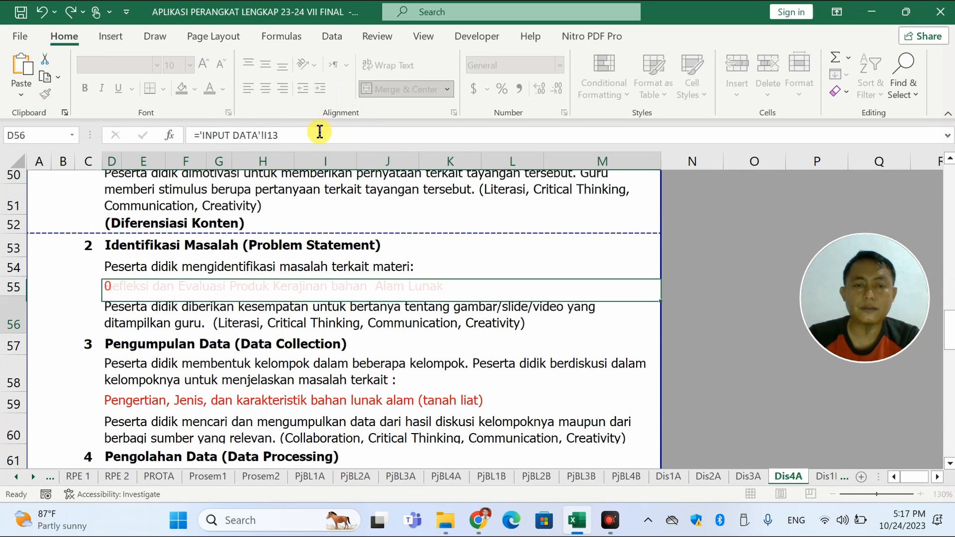
{"action": "key", "text": "Return"}
{"action": "left_click", "coordinate": [308, 404]}
{"action": "left_click", "coordinate": [307, 132]}
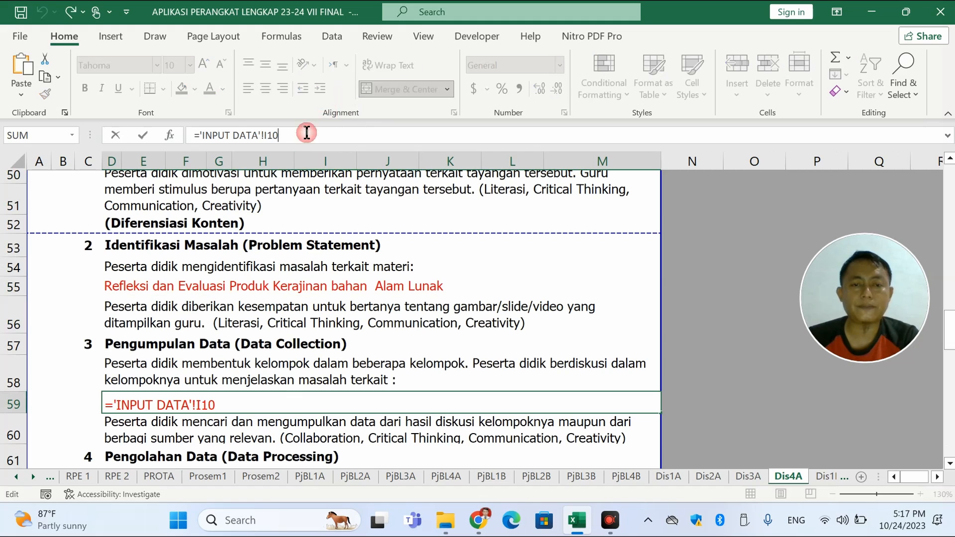
{"action": "type", "text": "3"}
{"action": "key", "text": "Return"}
Review the remaining sections of Dis4A, and check the general information and Kompetensi Awal on Dis1B.
{"action": "scroll", "coordinate": [336, 418], "scroll_direction": "down", "scroll_amount": 4}
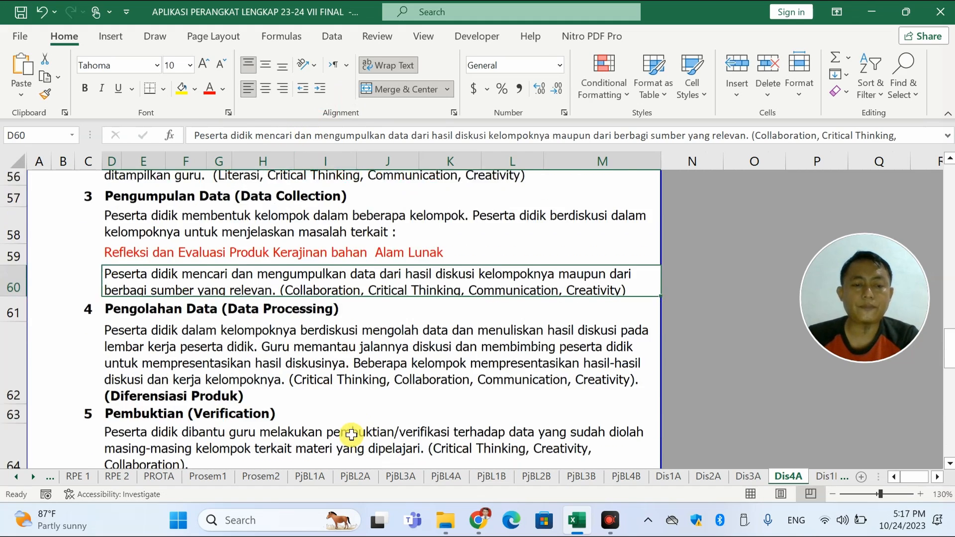
{"action": "scroll", "coordinate": [336, 419], "scroll_direction": "down", "scroll_amount": 8}
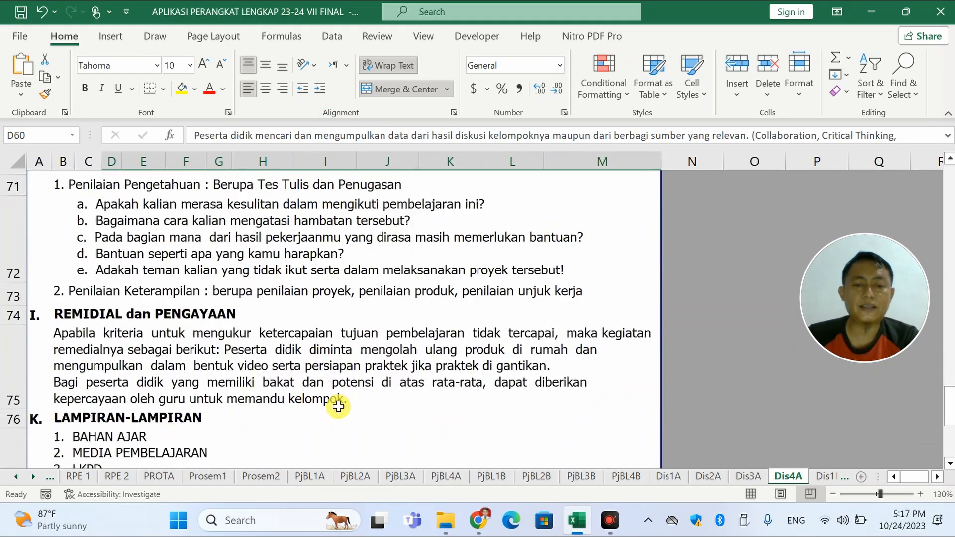
{"action": "scroll", "coordinate": [387, 398], "scroll_direction": "up", "scroll_amount": 2}
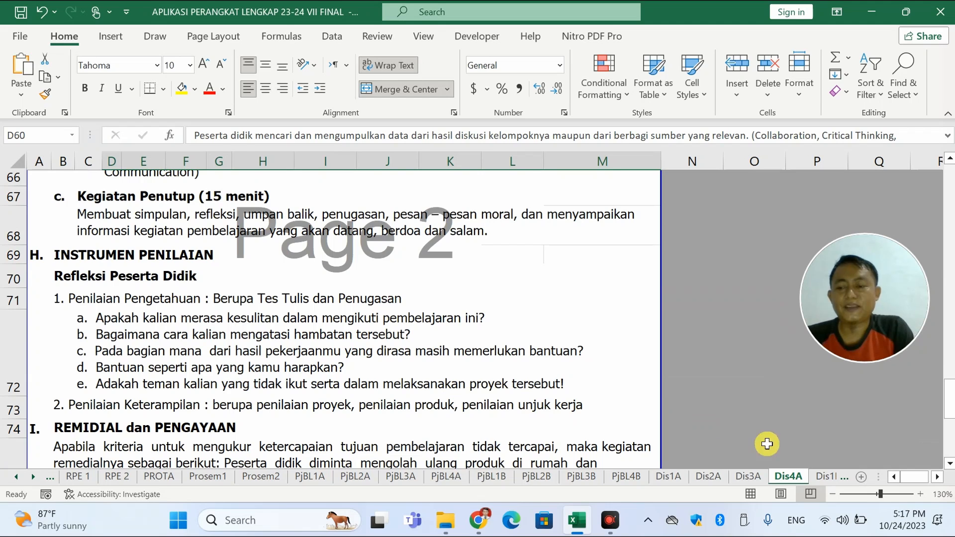
{"action": "left_click", "coordinate": [824, 477]}
{"action": "scroll", "coordinate": [273, 276], "scroll_direction": "up", "scroll_amount": 1}
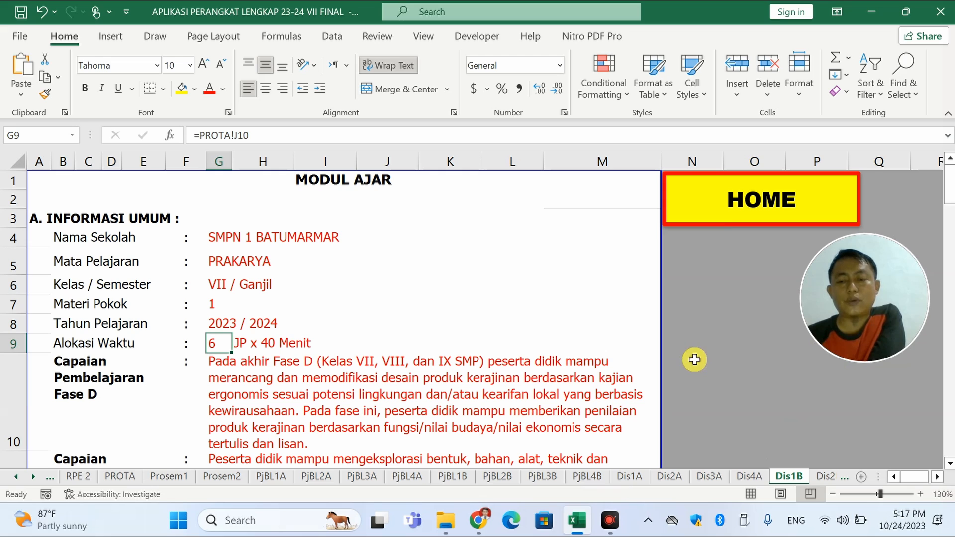
{"action": "left_click", "coordinate": [890, 475]}
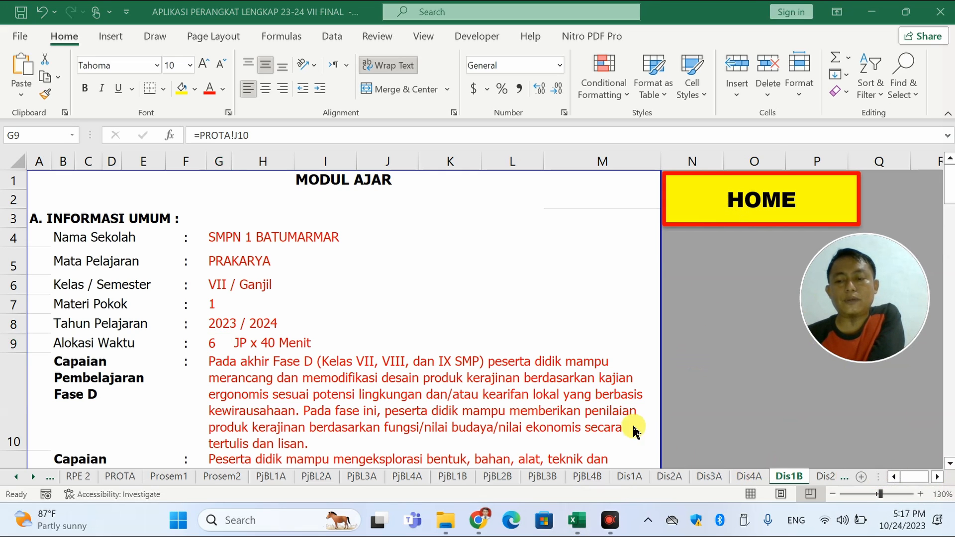
{"action": "left_click", "coordinate": [359, 404]}
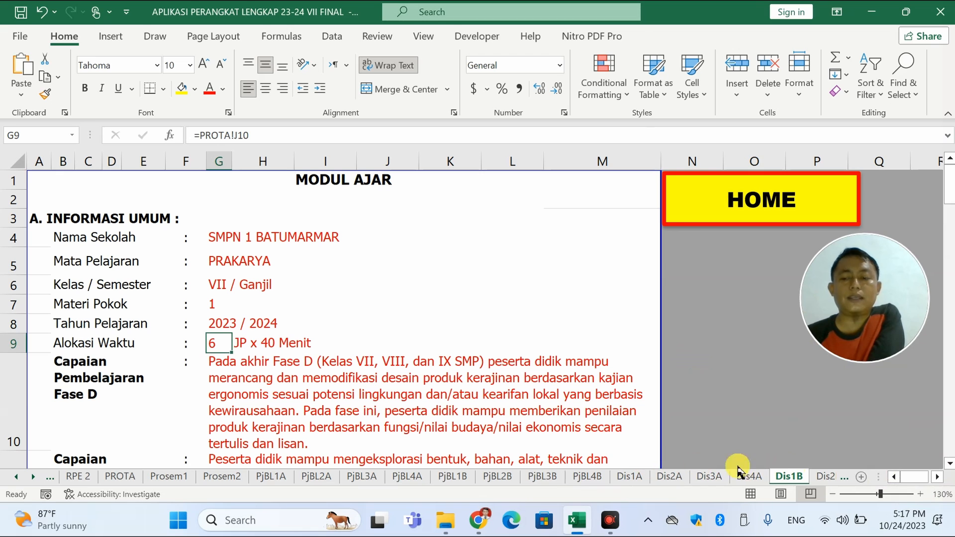
{"action": "left_click", "coordinate": [541, 432]}
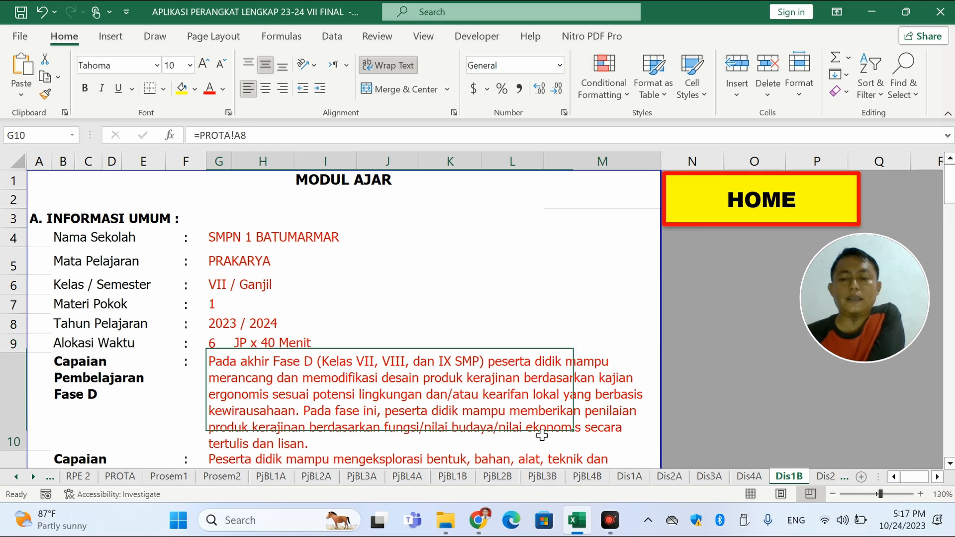
{"action": "left_click", "coordinate": [606, 472]}
{"action": "scroll", "coordinate": [562, 397], "scroll_direction": "down", "scroll_amount": 3}
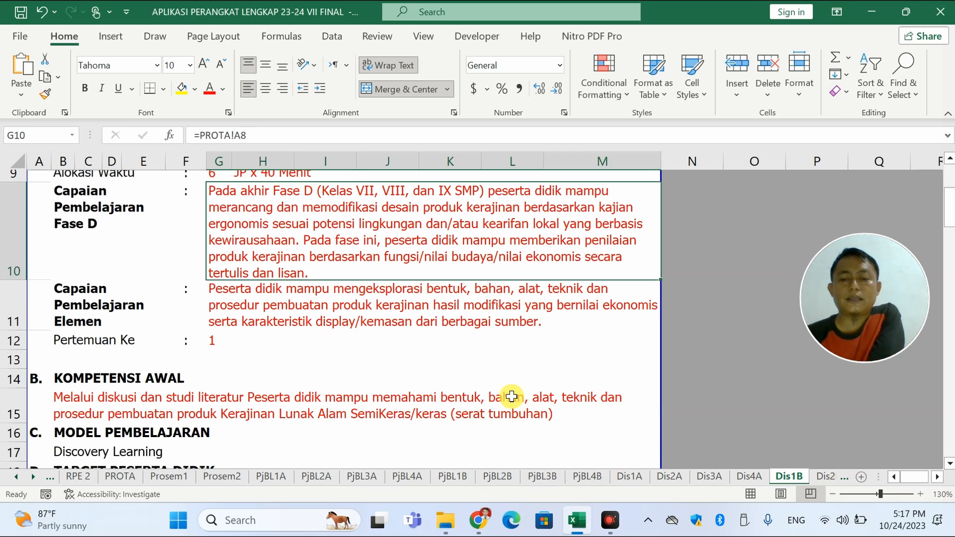
{"action": "scroll", "coordinate": [430, 349], "scroll_direction": "down", "scroll_amount": 1}
{"action": "scroll", "coordinate": [431, 349], "scroll_direction": "down", "scroll_amount": 1}
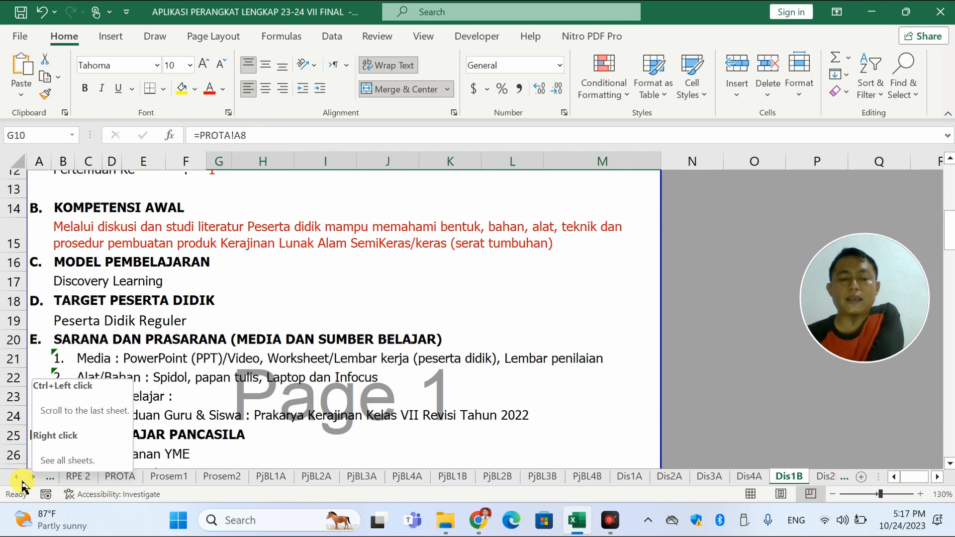
Go to the HOME sheet and test the Ganjil Discovery 1 link under Modul Ajar 2.
{"action": "left_click", "coordinate": [16, 478]}
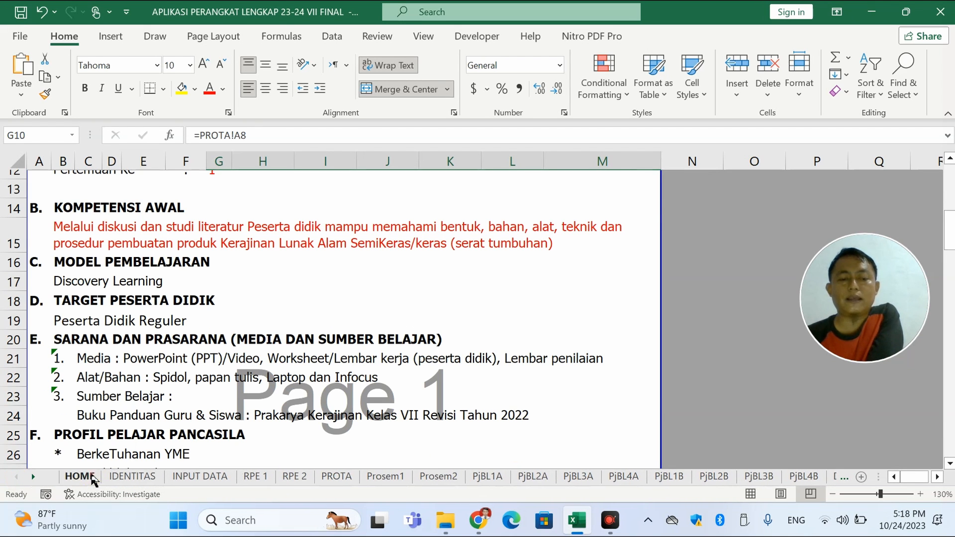
{"action": "left_click", "coordinate": [93, 477]}
{"action": "left_click", "coordinate": [311, 333]}
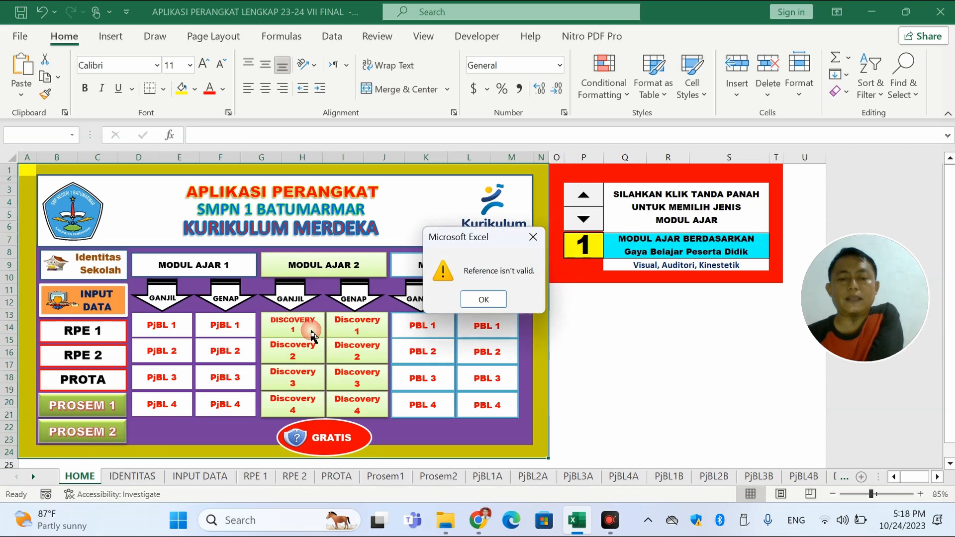
{"action": "left_click", "coordinate": [475, 301]}
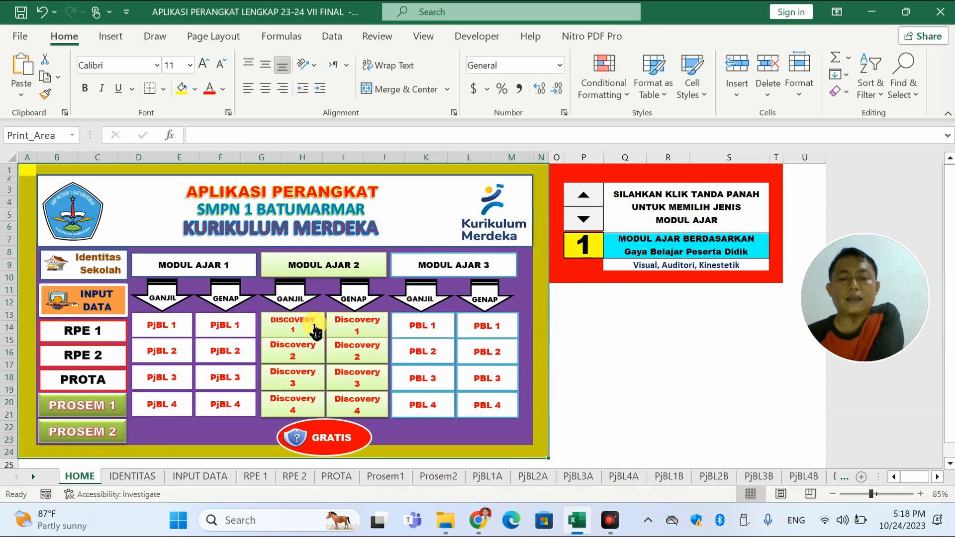